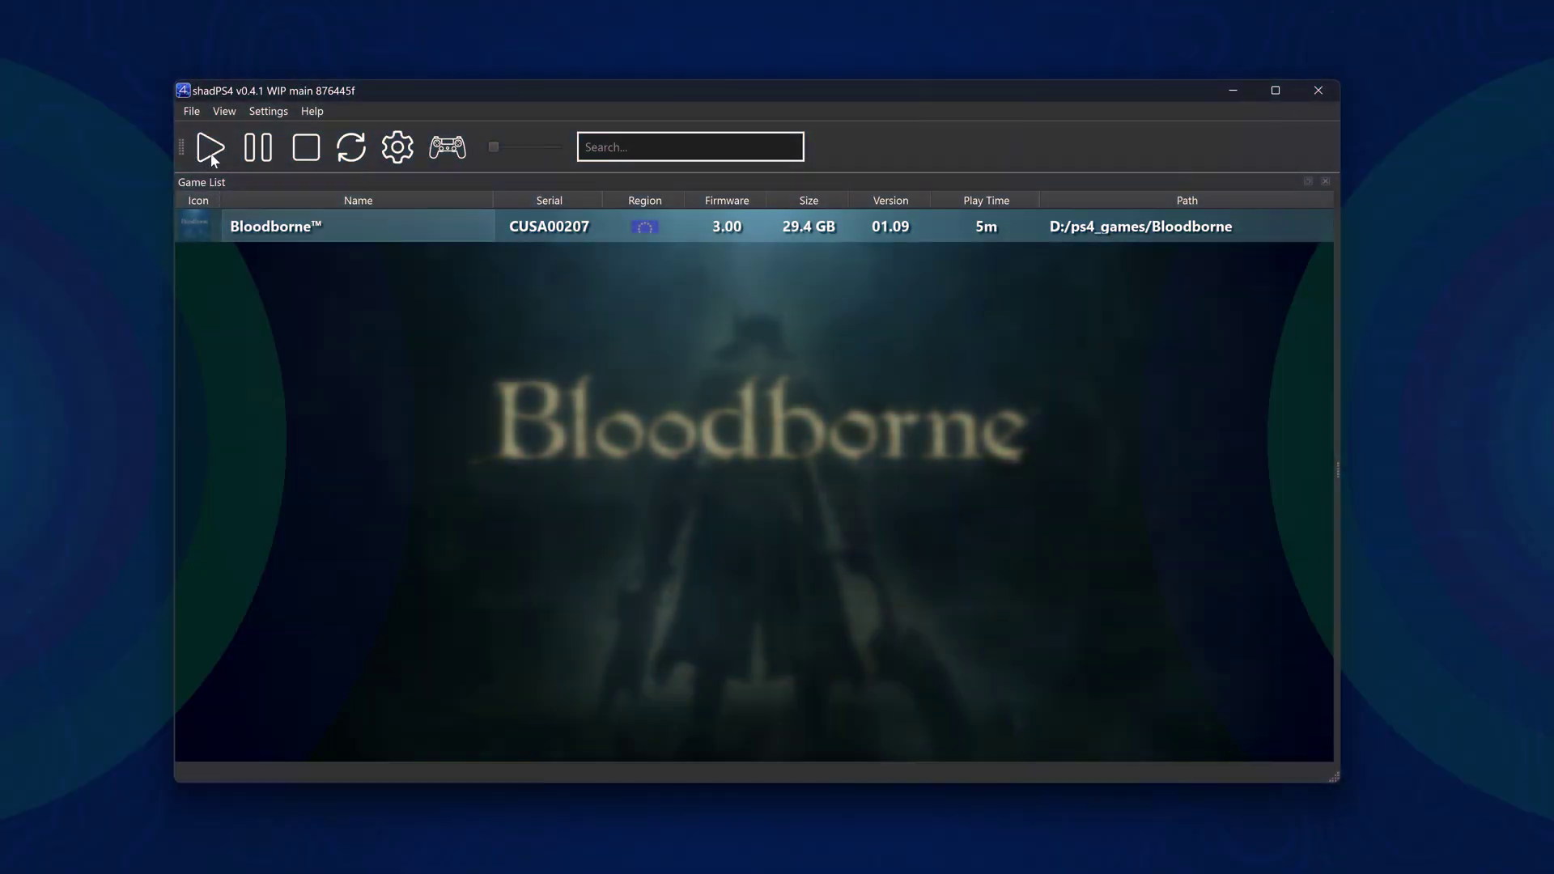
Launch Bloodborne in the emulator, enlarge and reposition its game window, and dismiss the notice about the previous session.
click(210, 154)
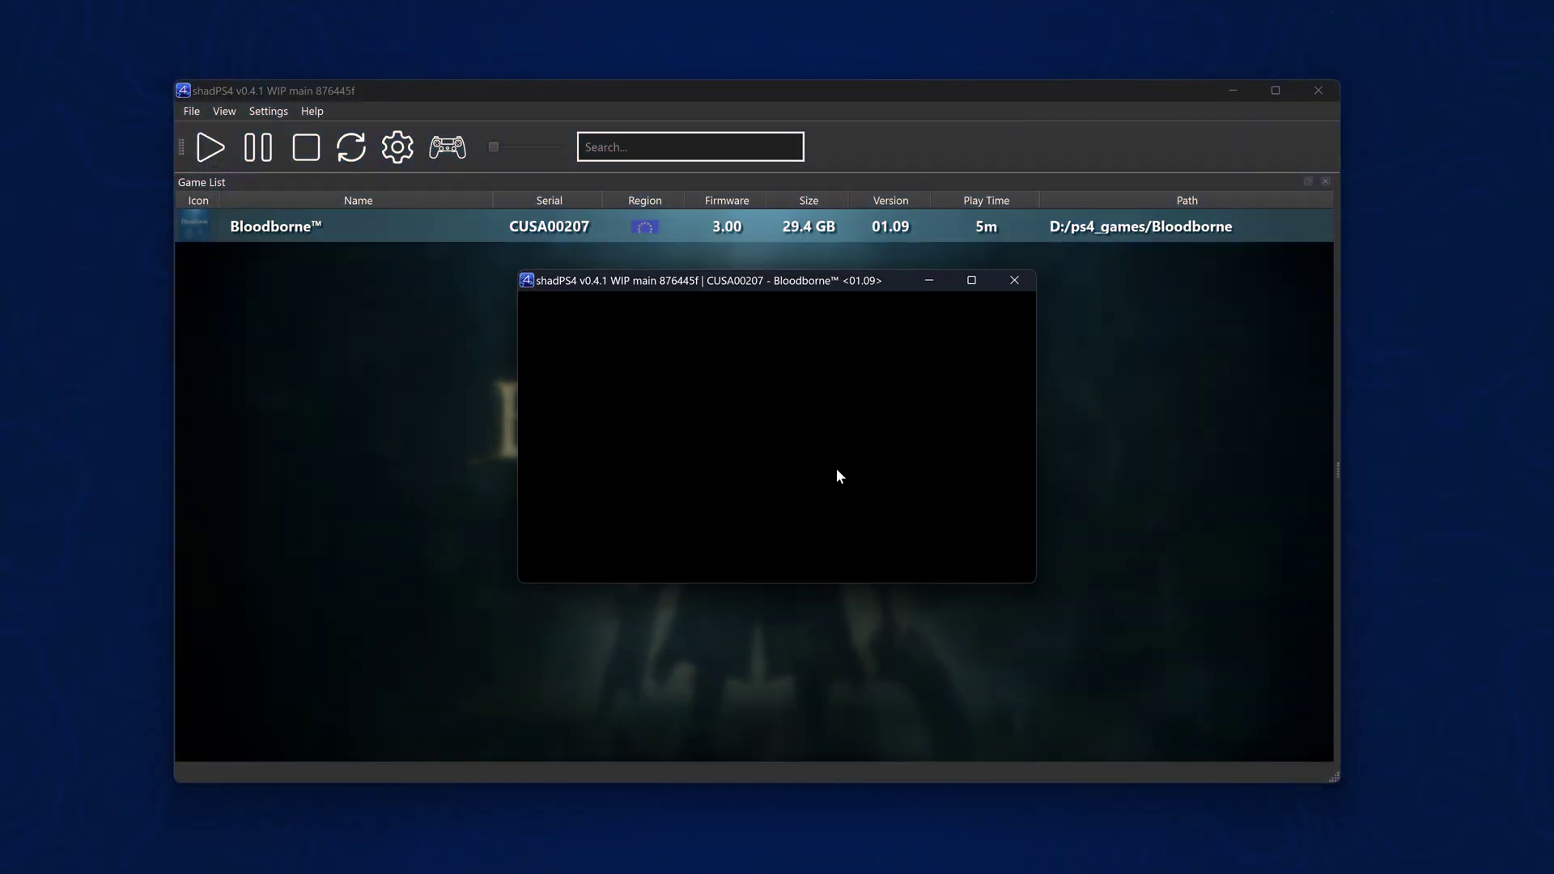
drag(812, 281, 441, 87)
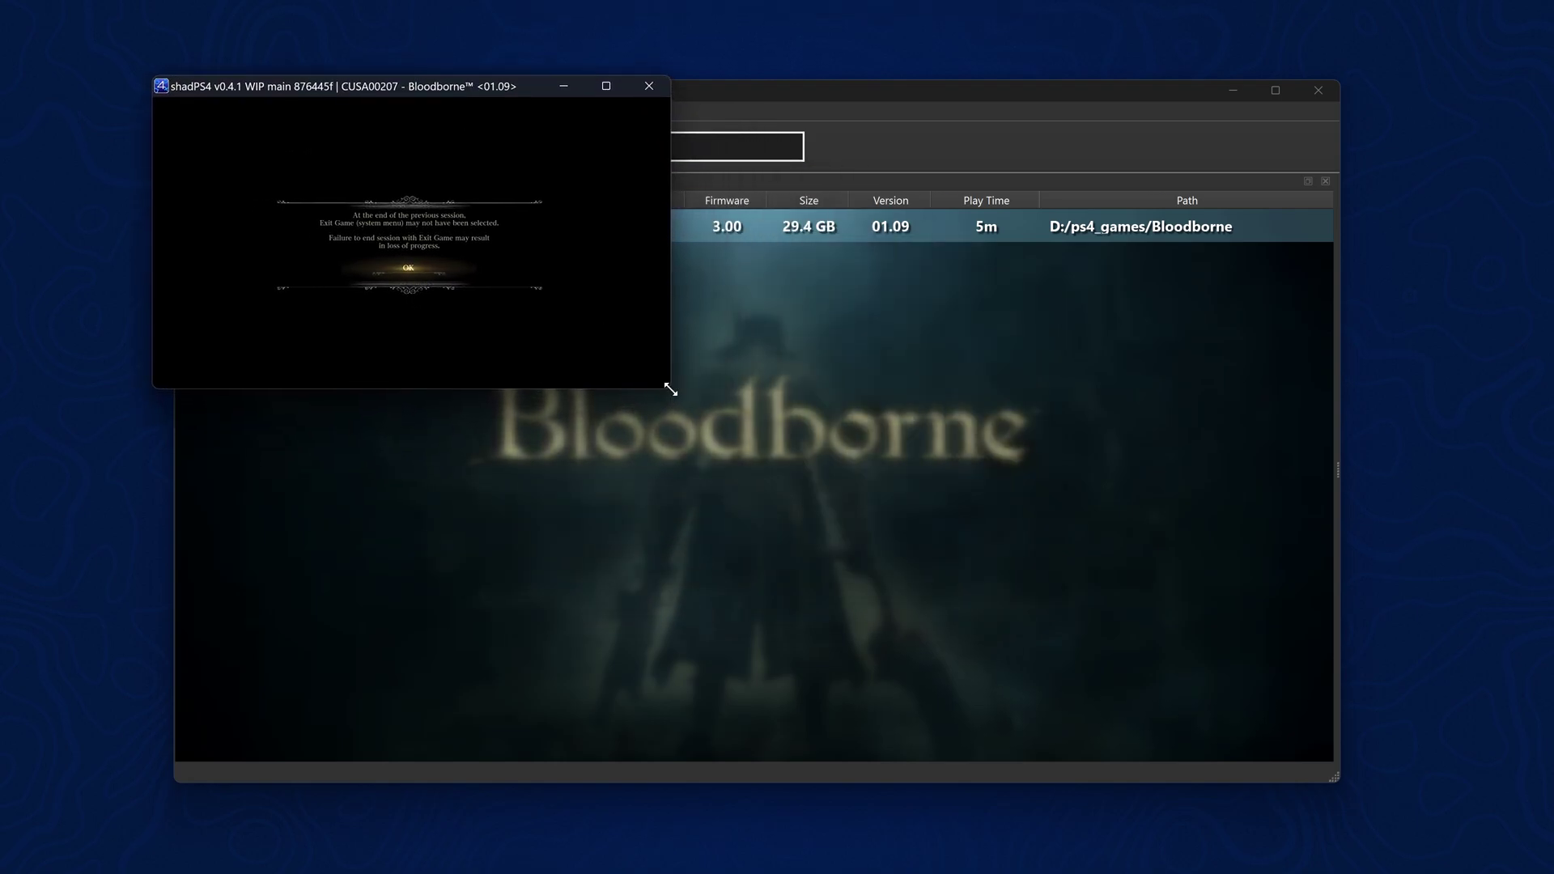
drag(670, 389, 1444, 824)
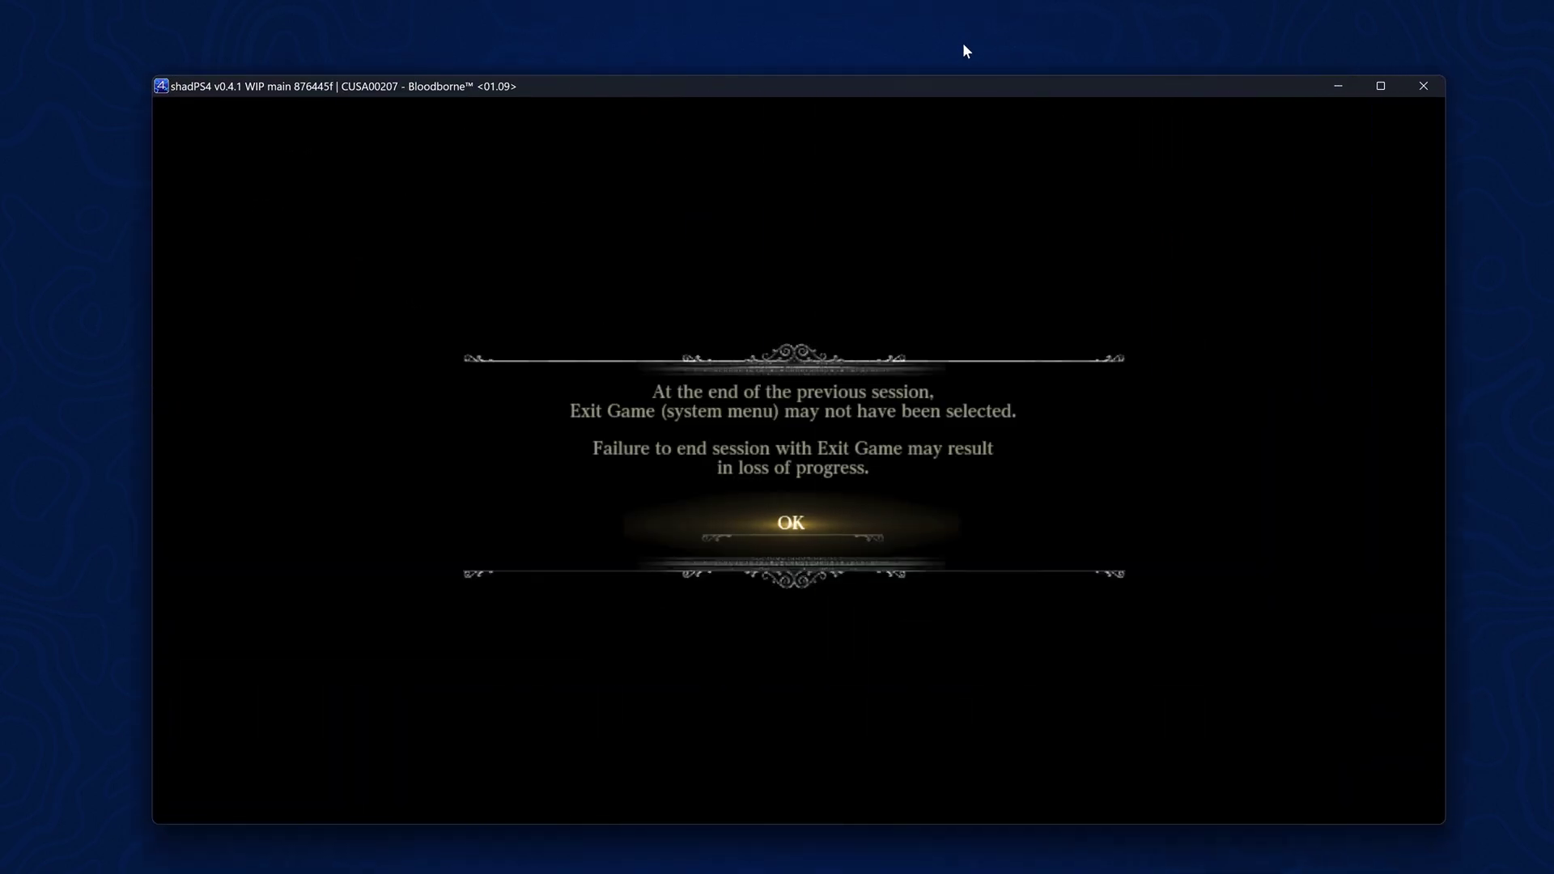
drag(952, 81, 894, 66)
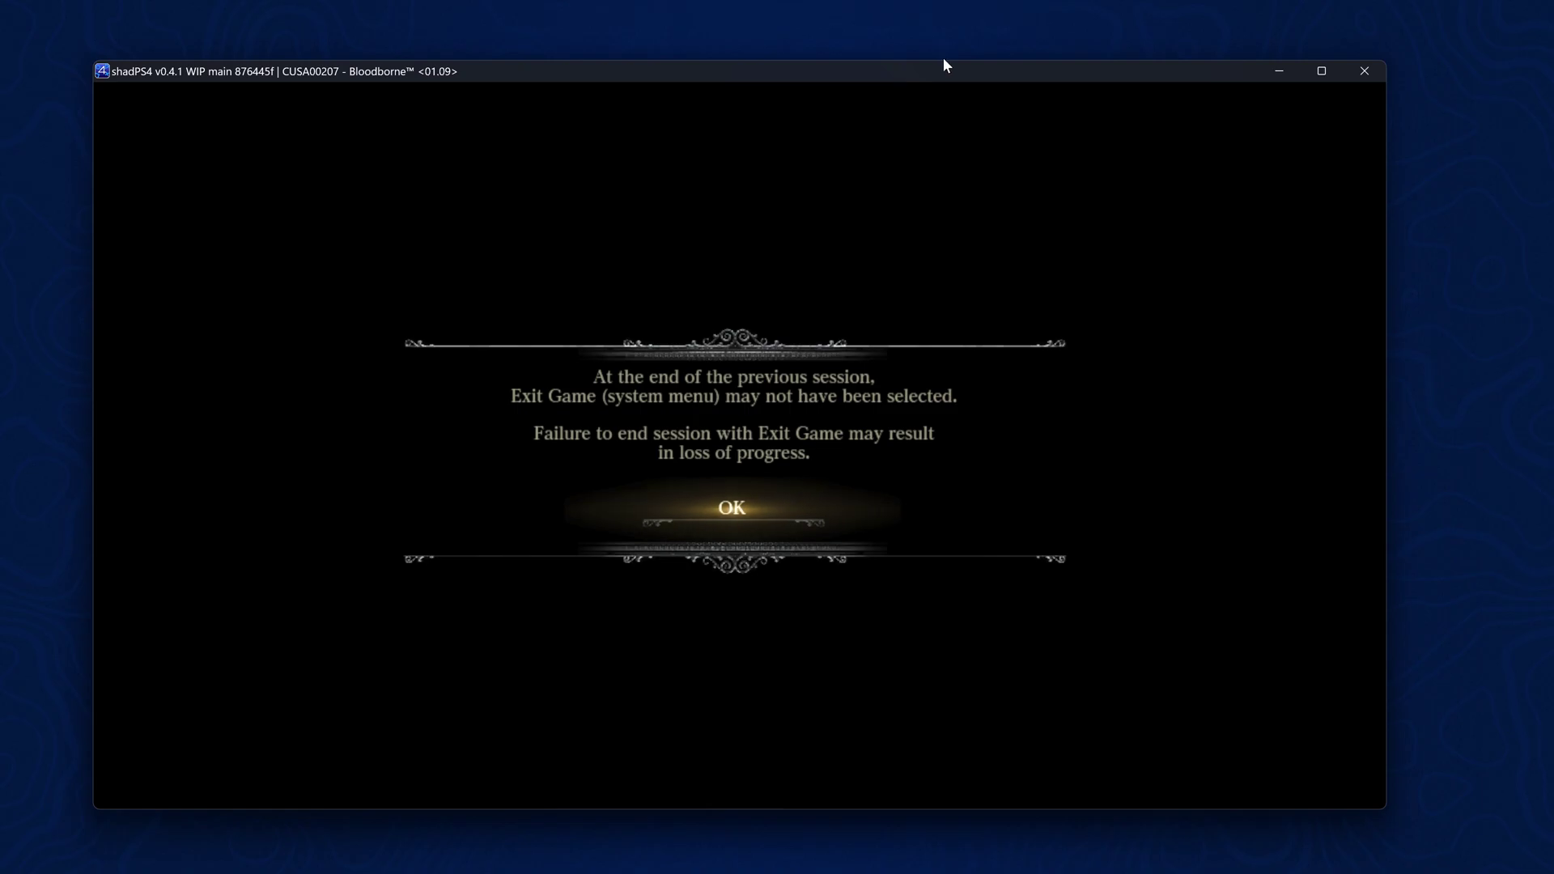
key(Return)
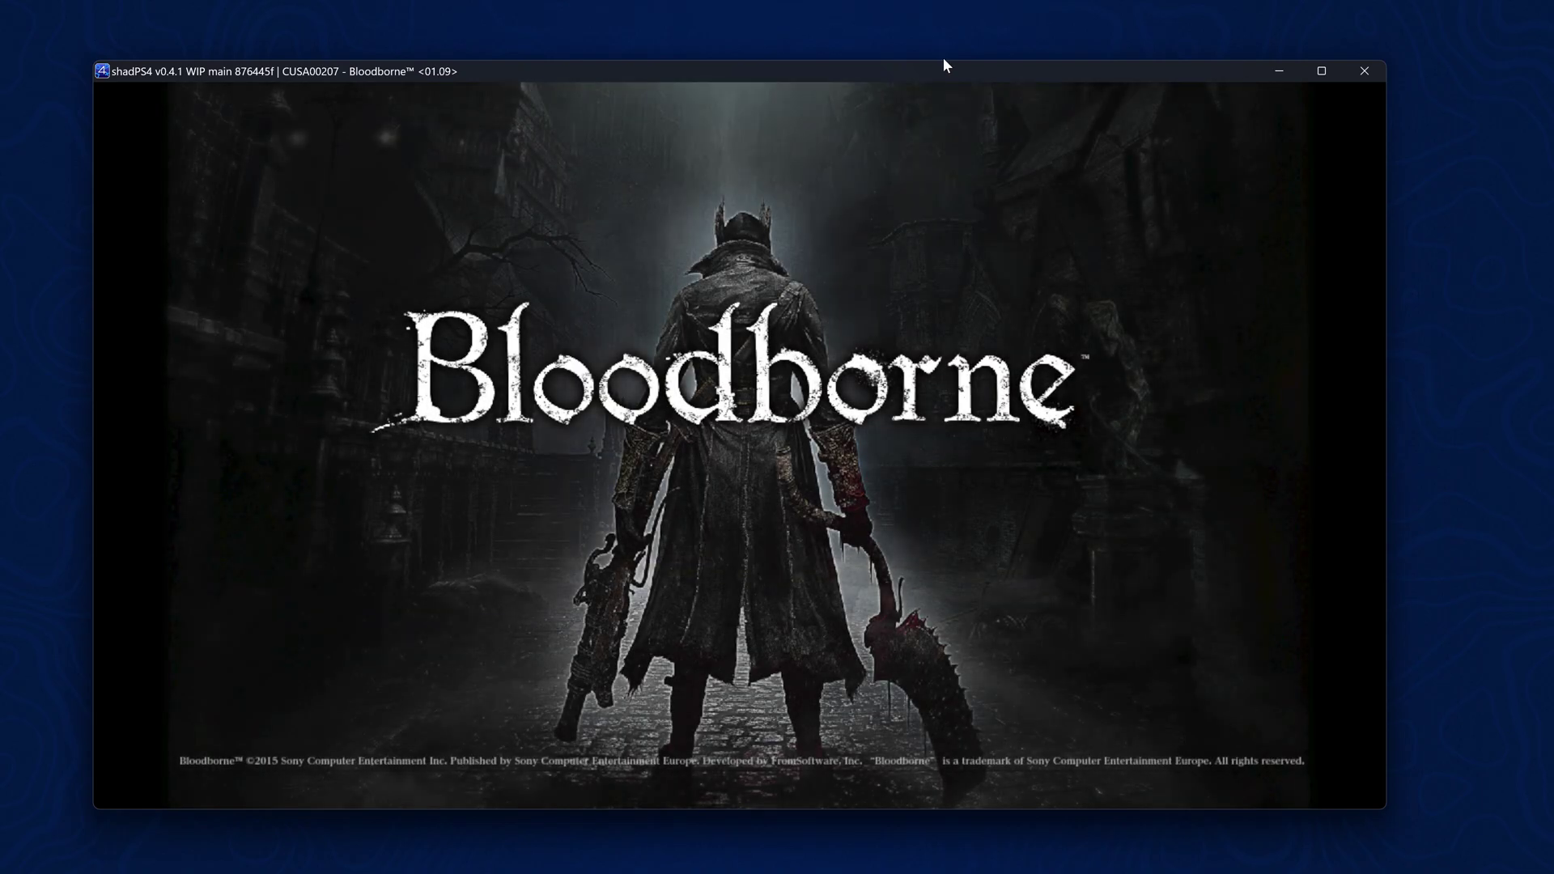
Enter gameplay from Bloodborne's title screen and walk the hunter around near the open gate to try the game.
key(Down)
key(Down)
key(Down)
key(Up)
key(Up)
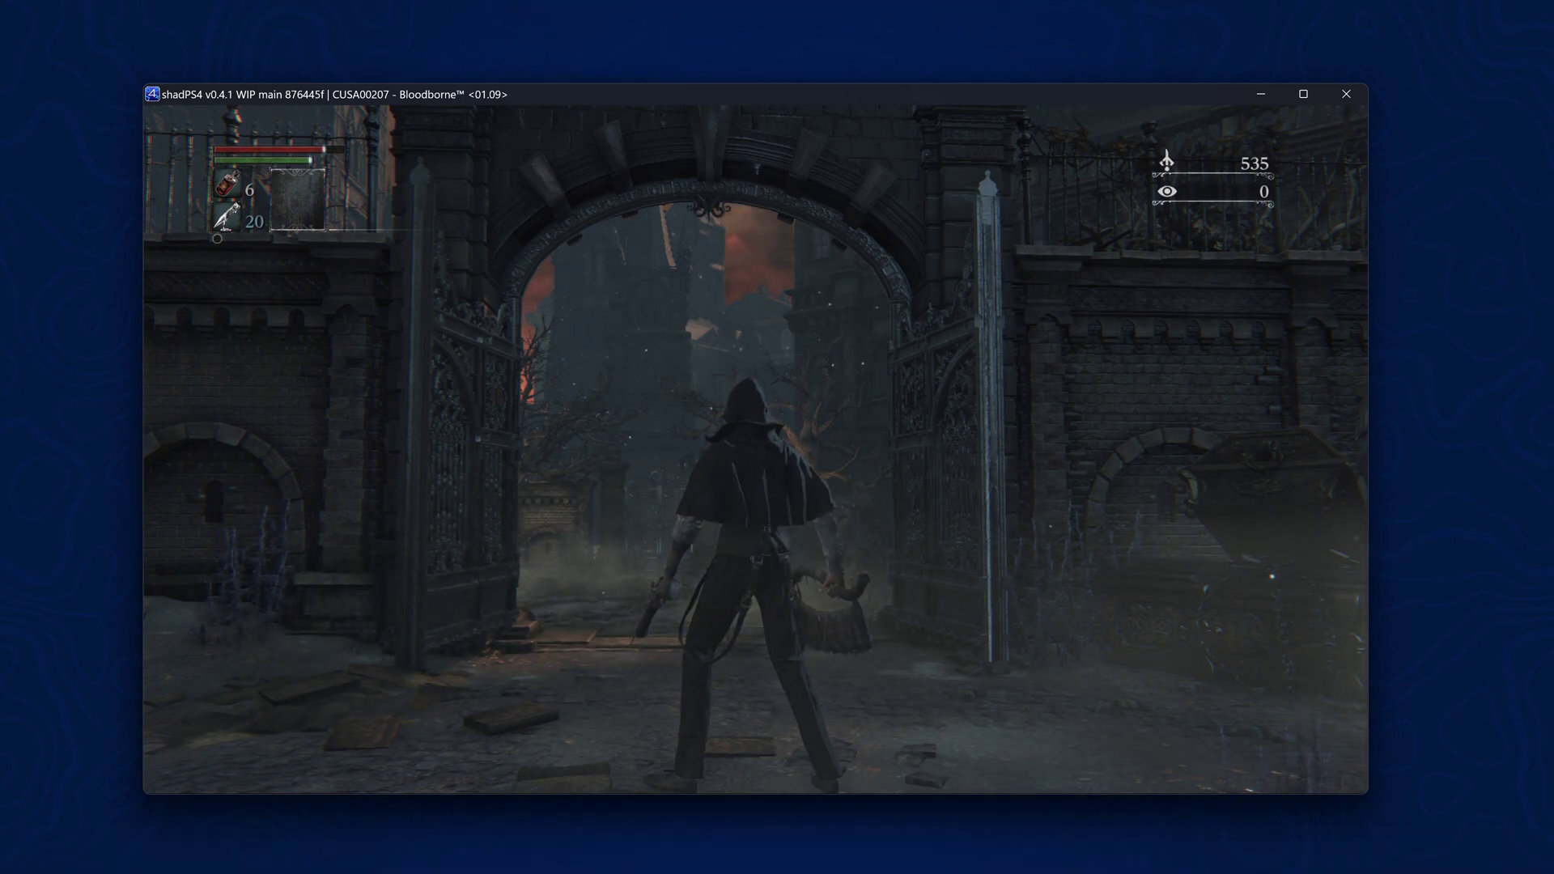
key(s)
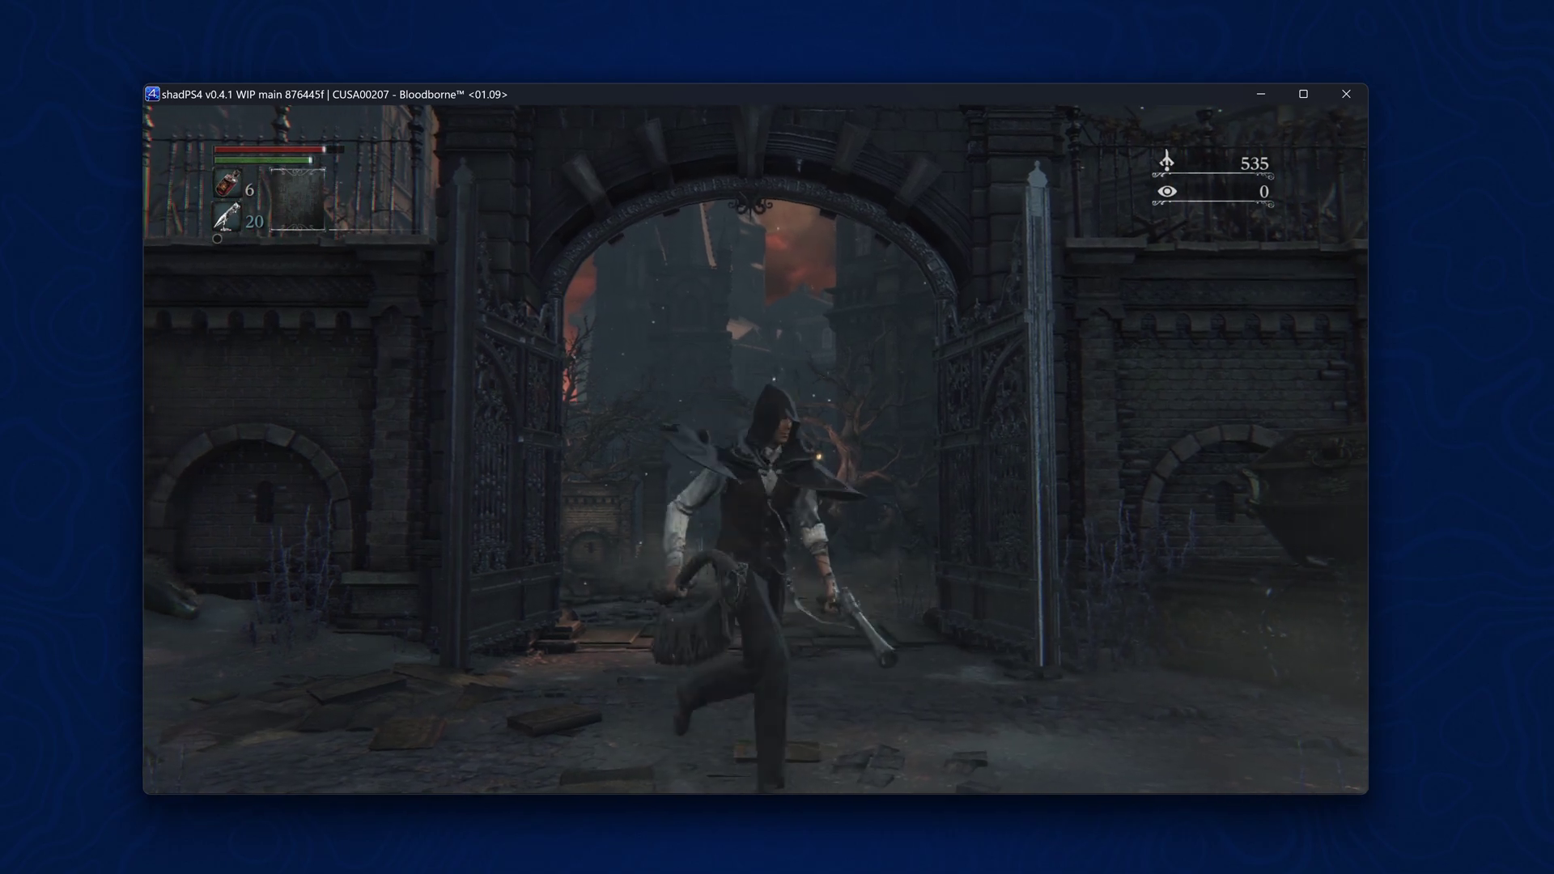
key(w)
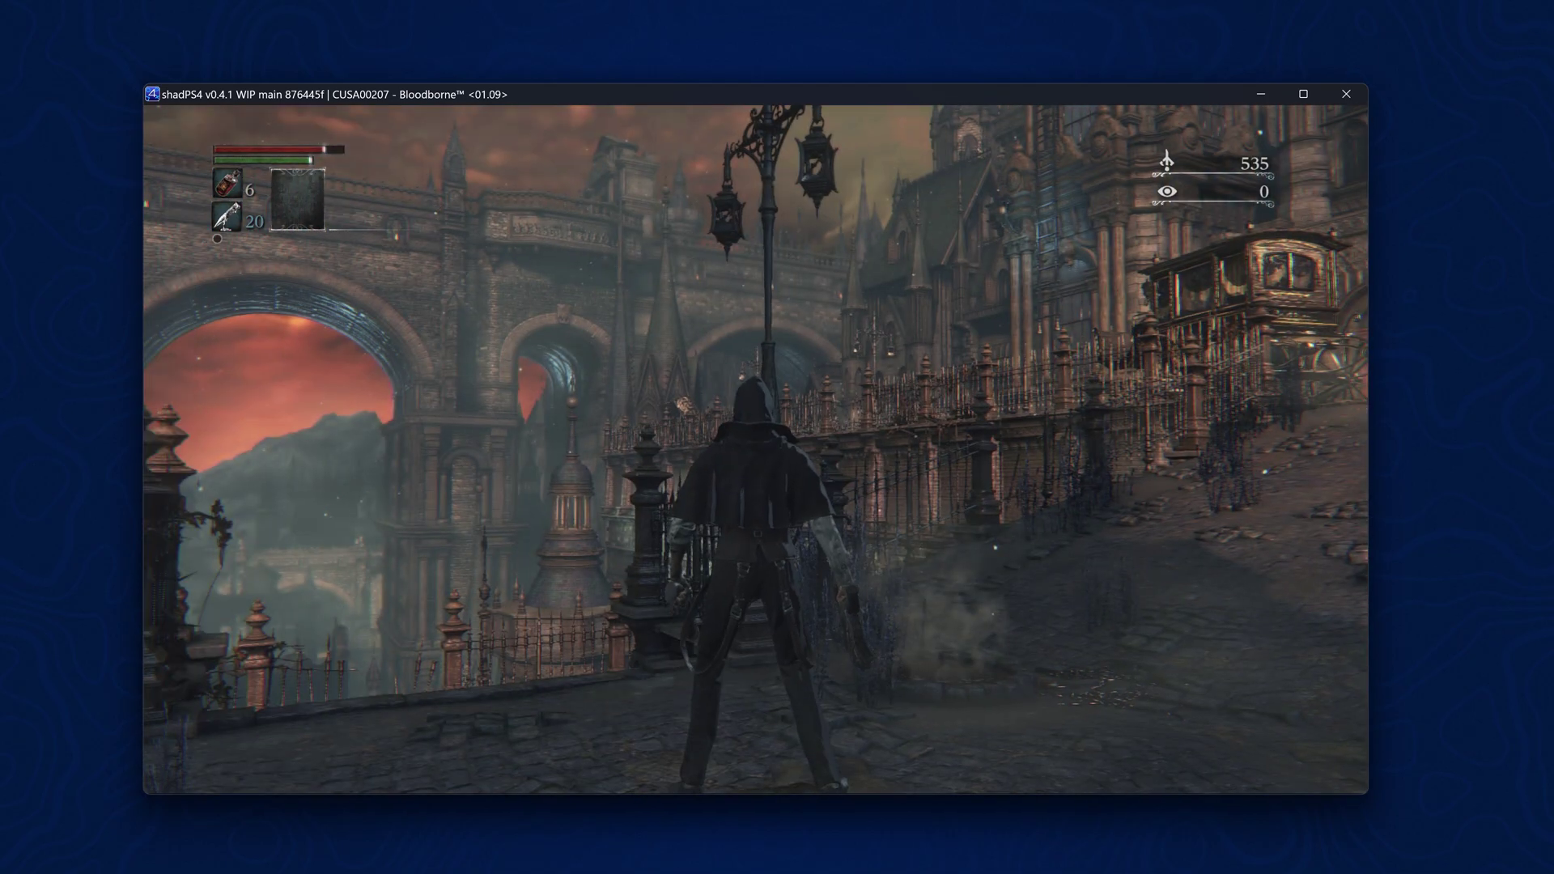
key(a)
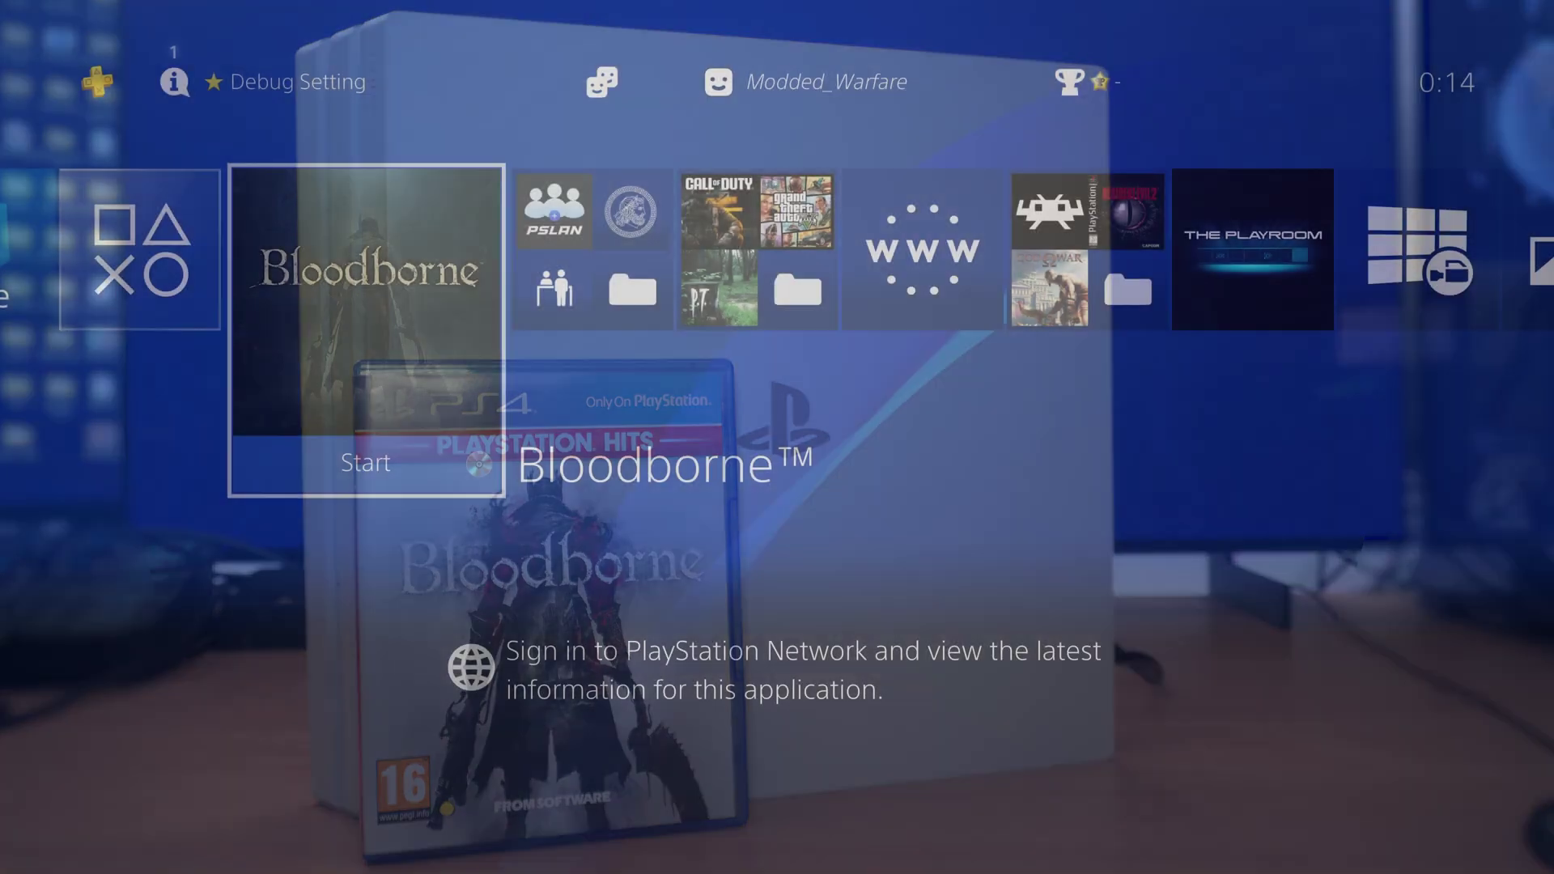
Switch to the PS4 home screen and open the console's Settings.
key(Up)
key(Right)
key(Right)
key(Right)
key(Right)
key(Right)
key(Right)
key(Right)
key(Return)
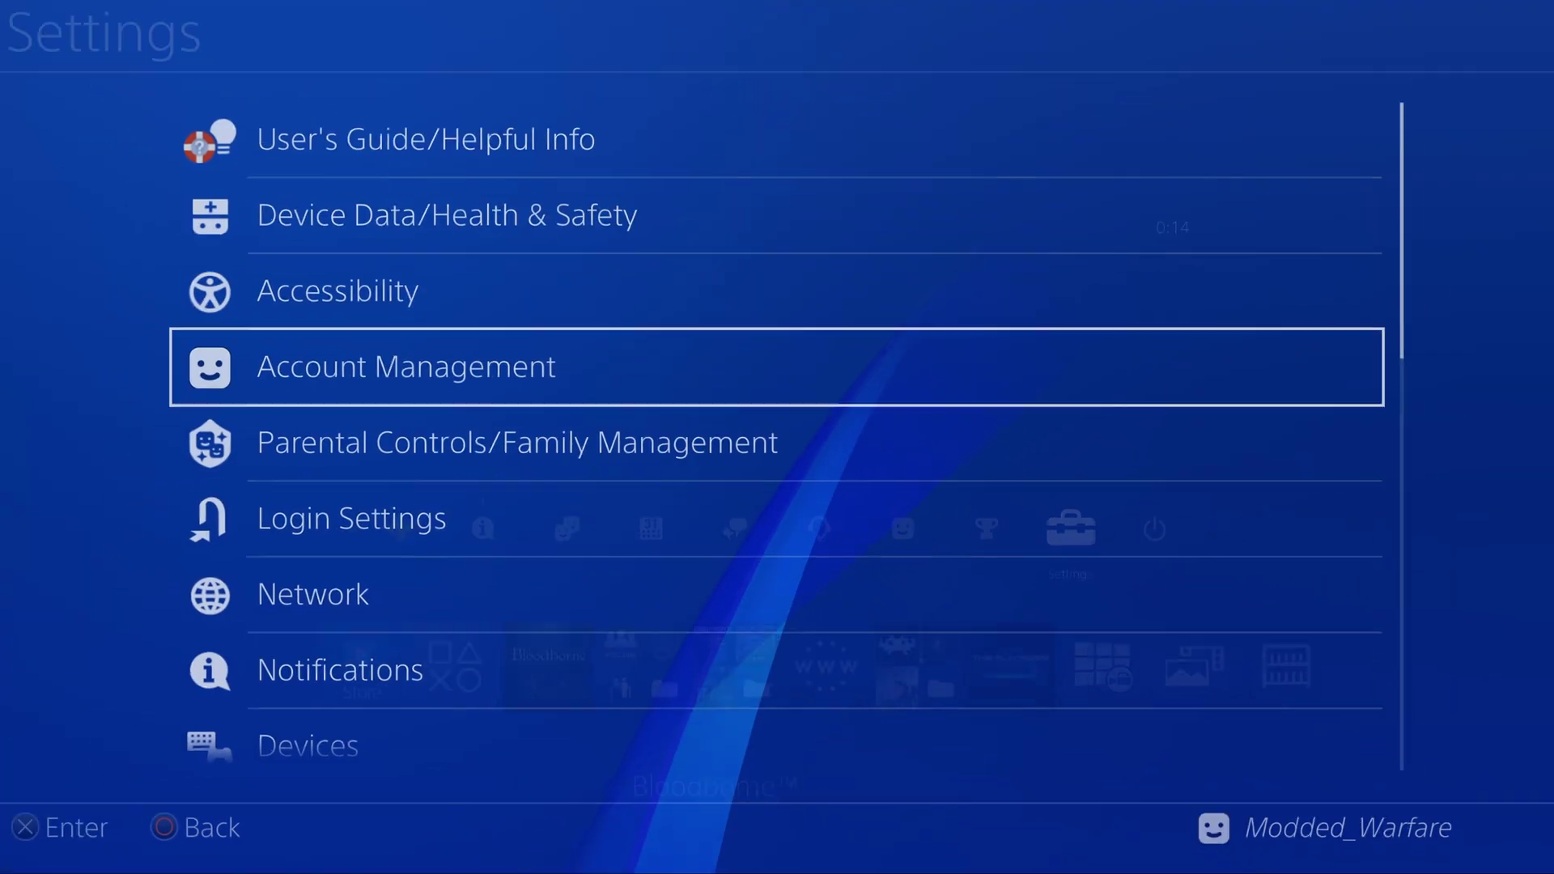
Open the System category in the console's settings list.
key(Down)
key(Down)
key(Down)
key(Down)
key(Down)
key(Down)
key(Down)
key(Down)
key(Down)
key(Down)
key(Down)
key(Down)
key(Down)
key(Down)
key(Down)
key(Down)
key(Down)
key(Down)
key(Up)
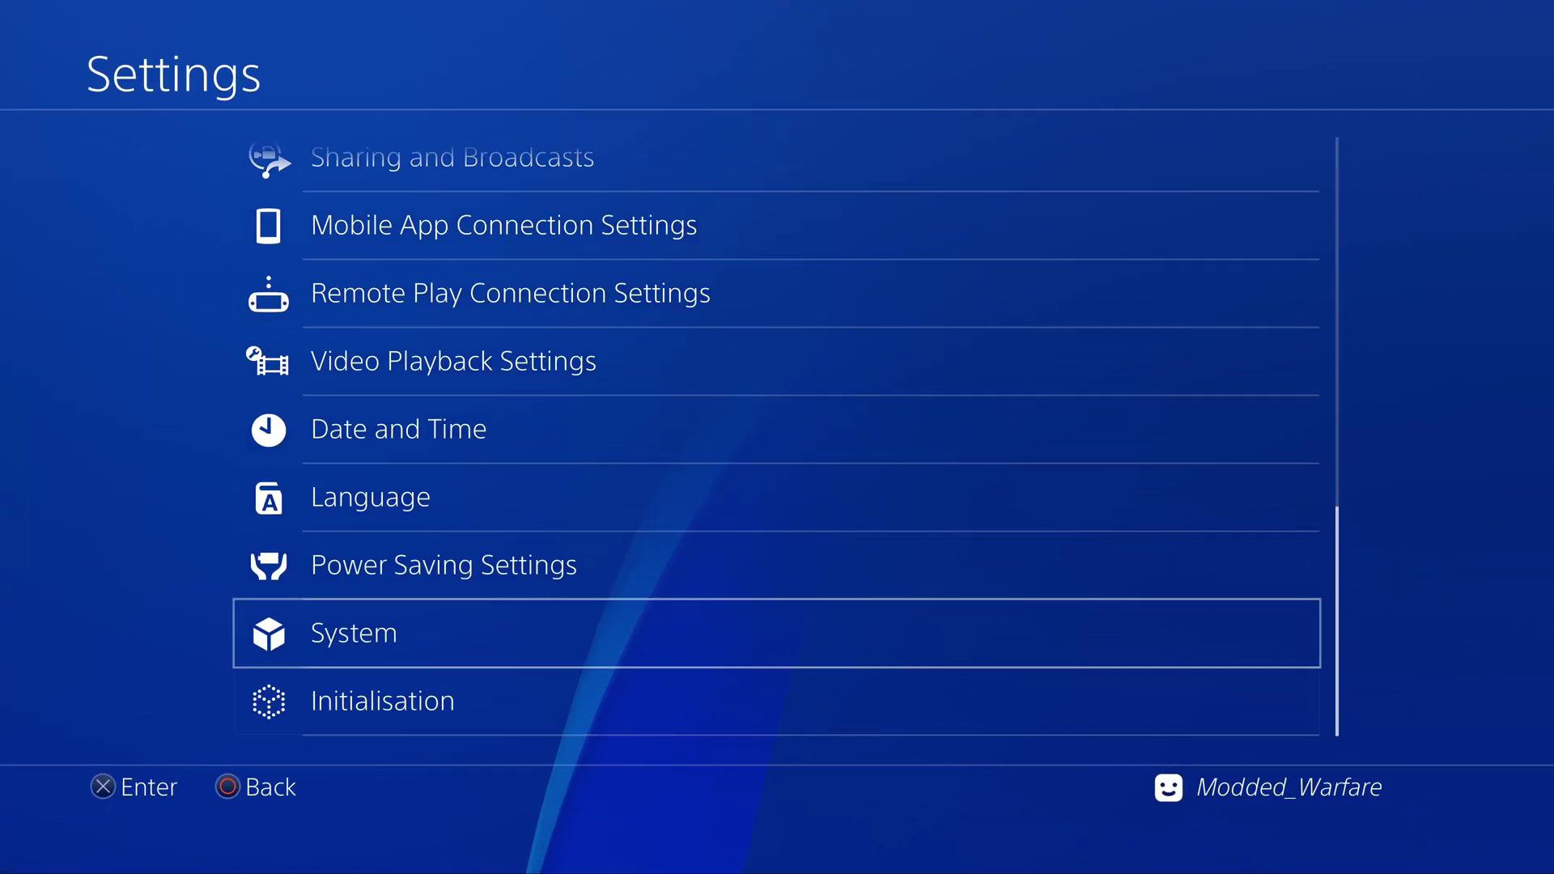
key(Return)
key(Return)
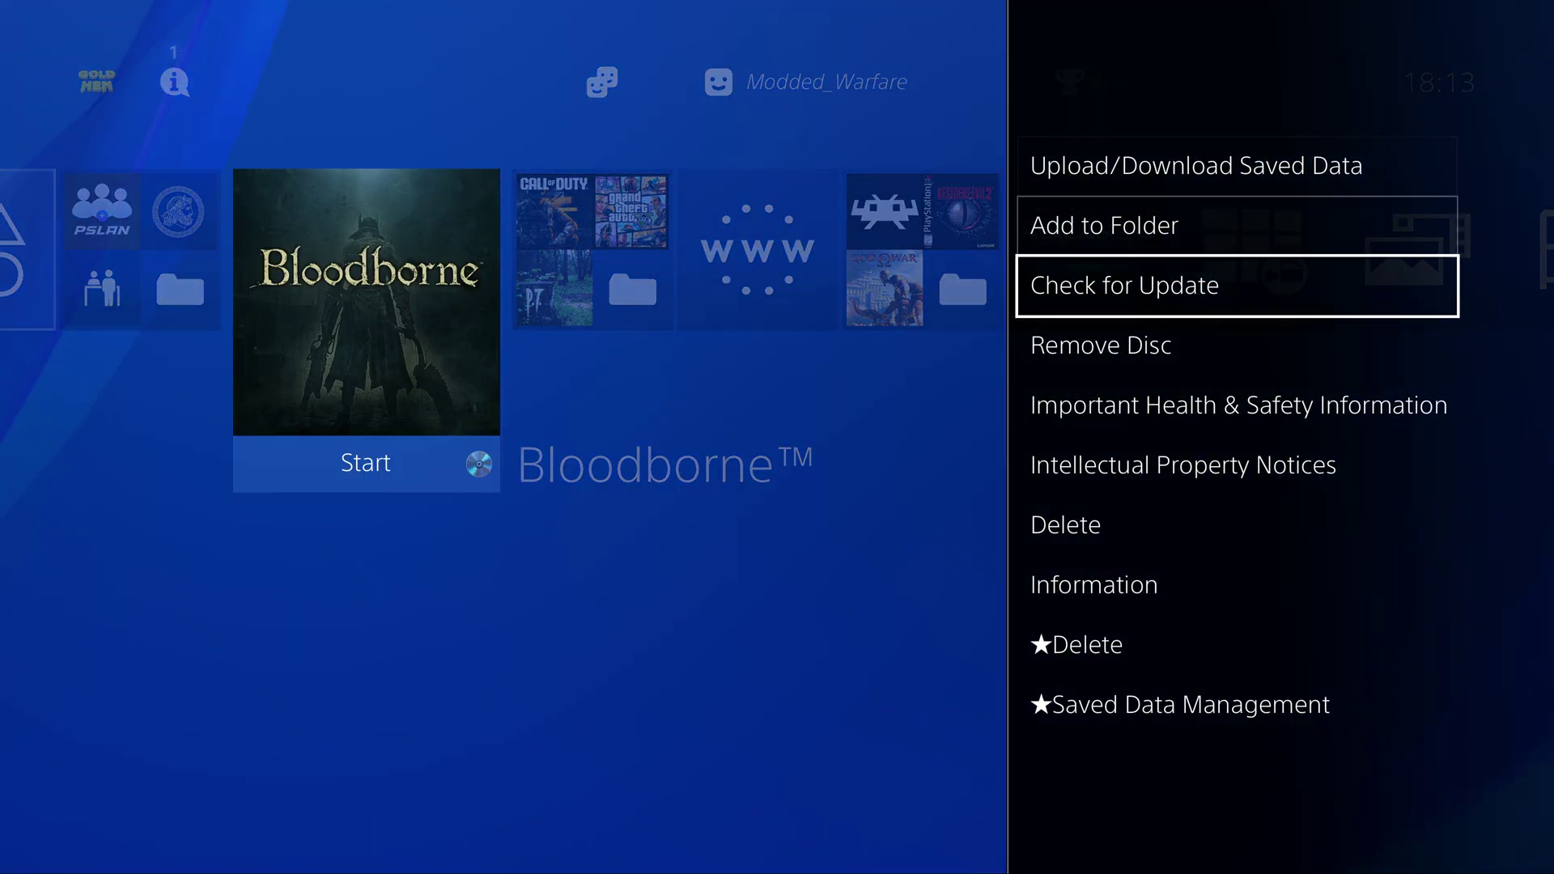
Check Bloodborne for an update on the PS4 and view the Version 1.09 update file in the Downloads list.
key(Return)
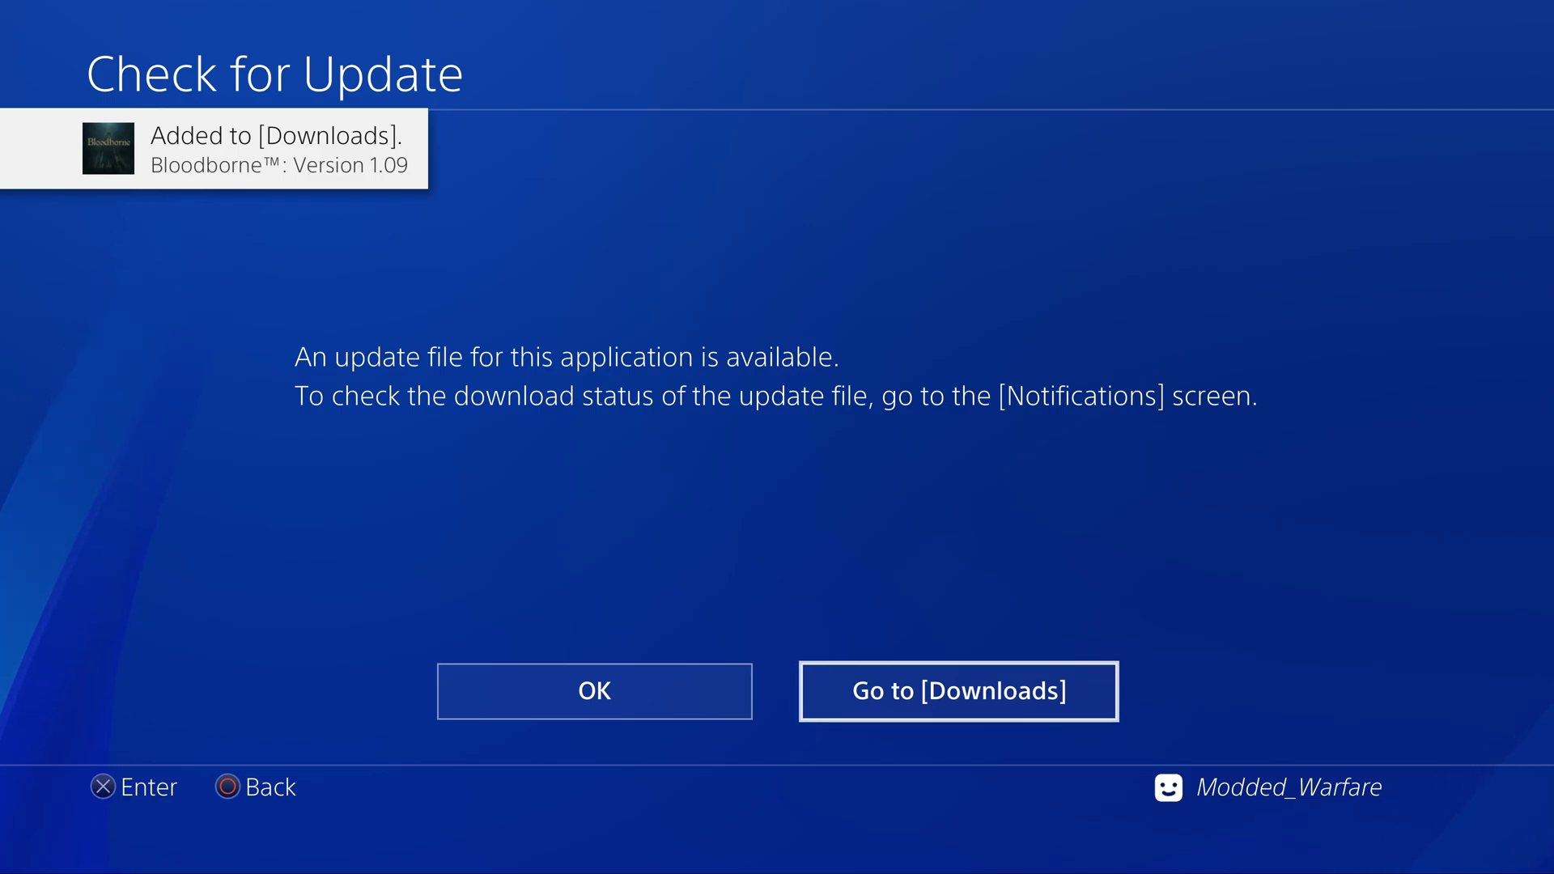
key(Escape)
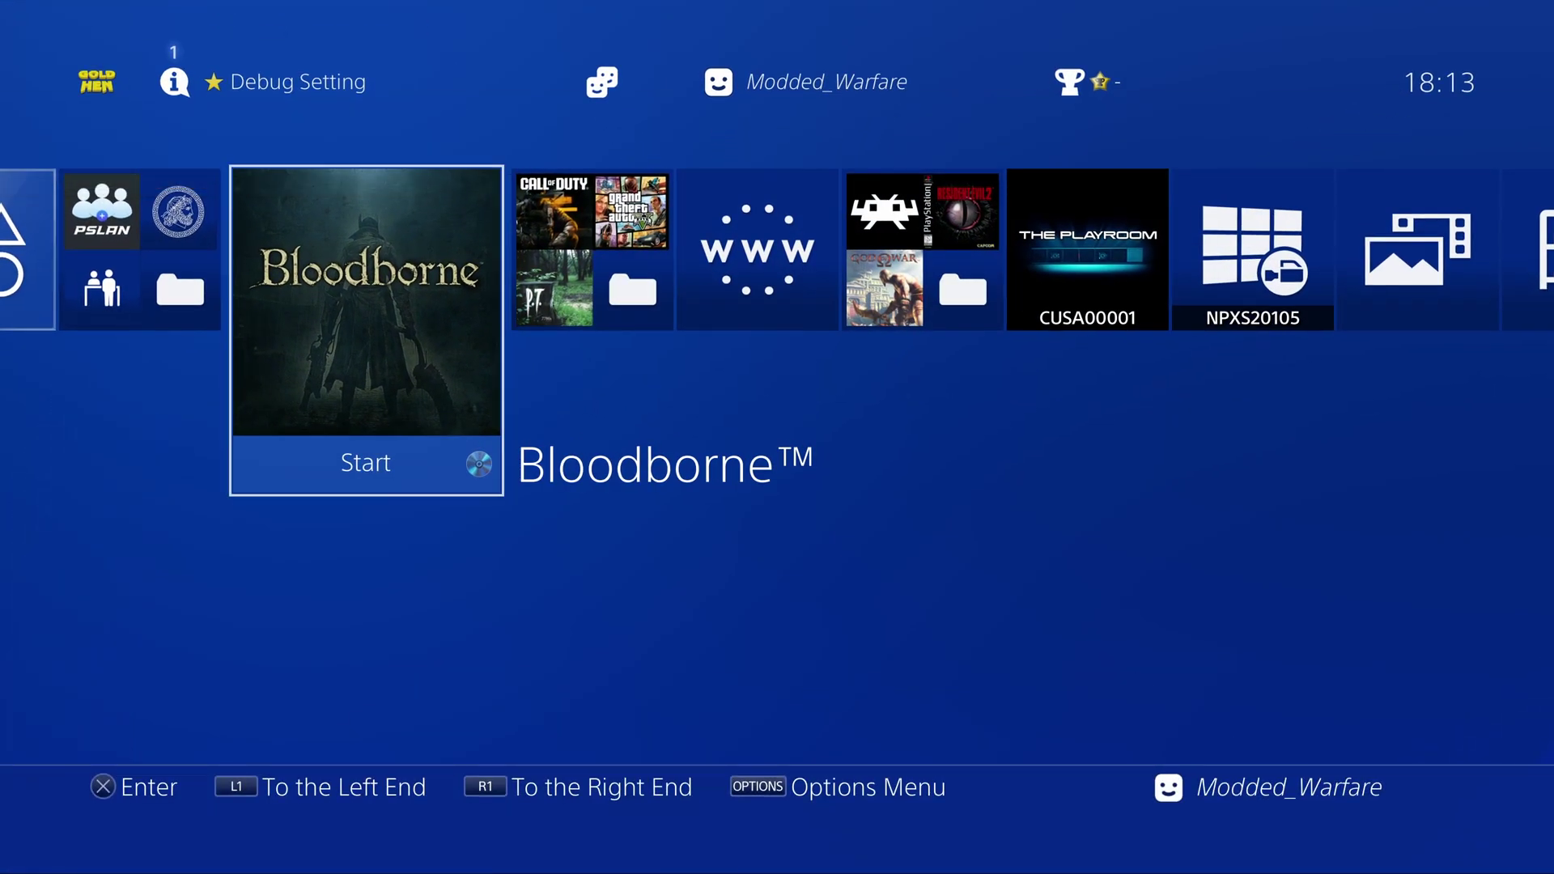
key(Up)
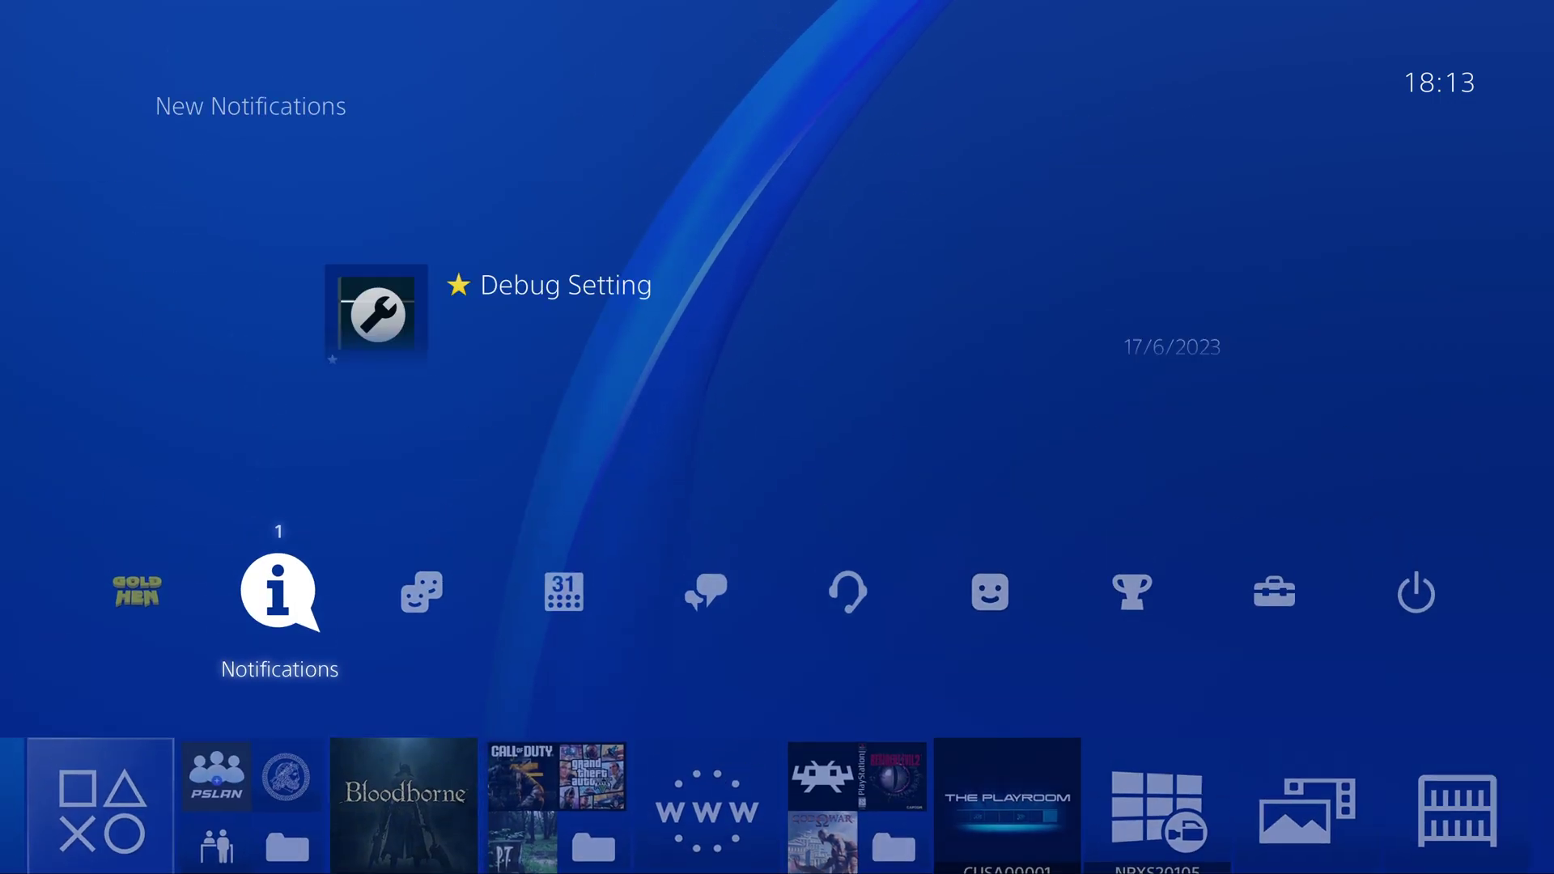
key(Return)
key(Return)
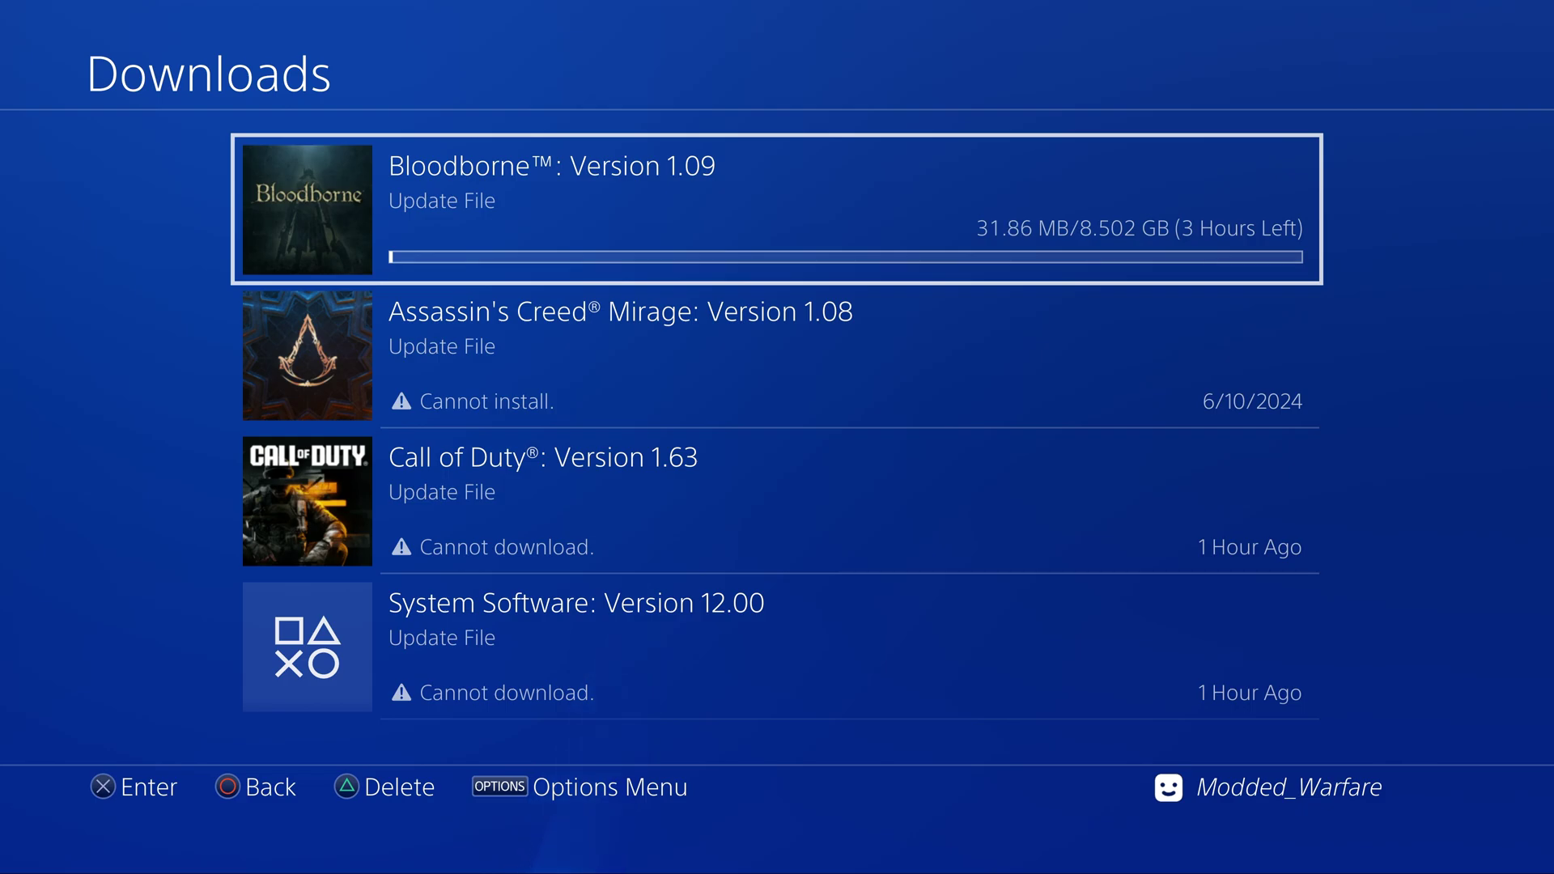
Leave the Downloads list and start Itemzflow Game Manager from the Homebrew folder.
key(Escape)
key(Left)
key(Down)
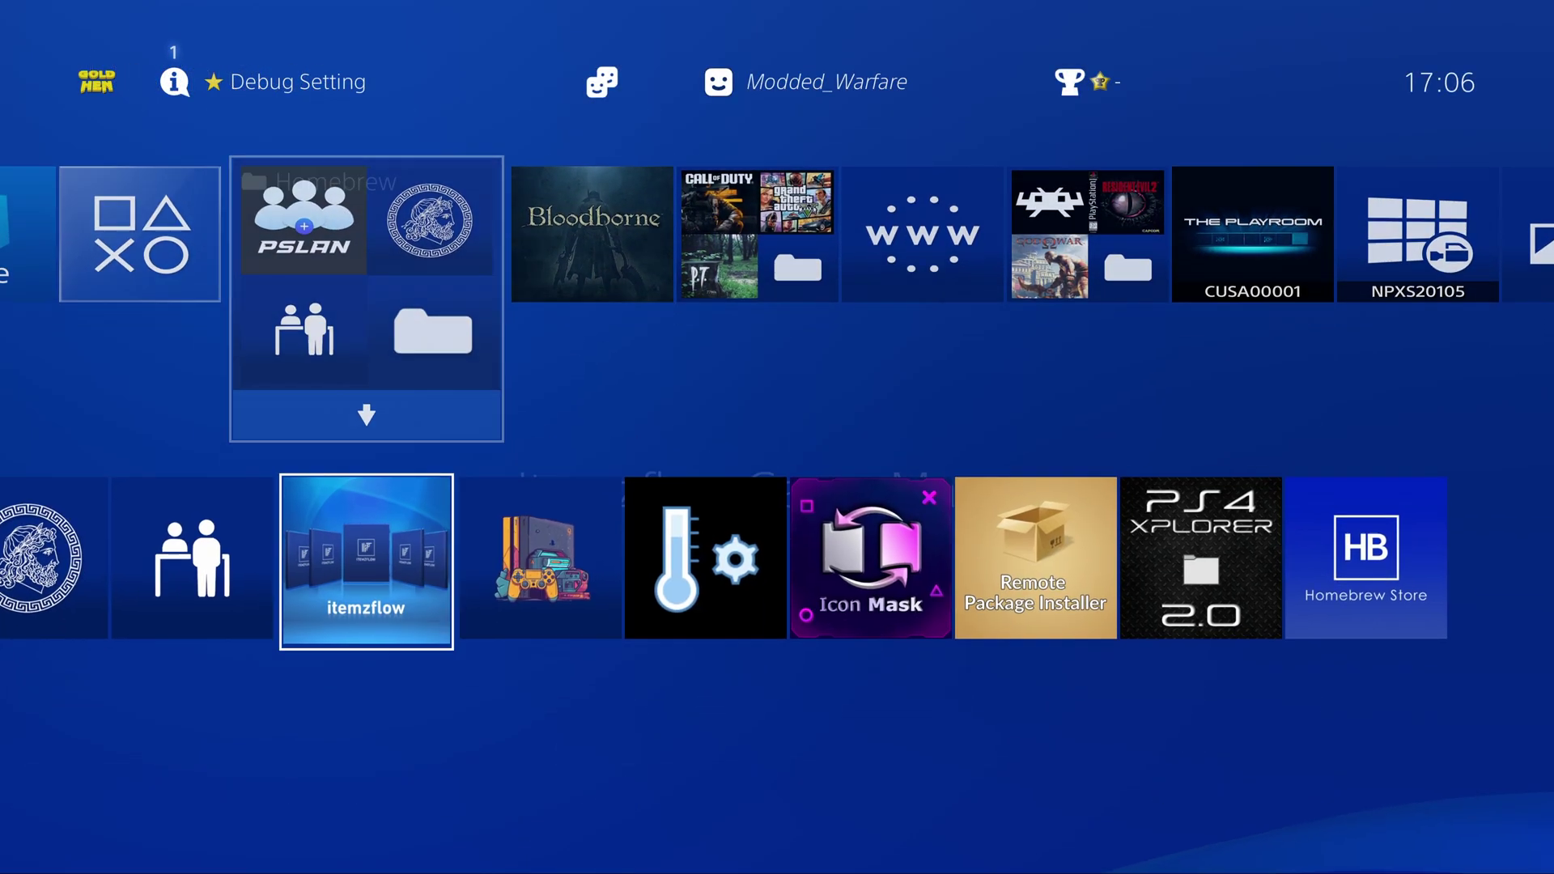
key(Return)
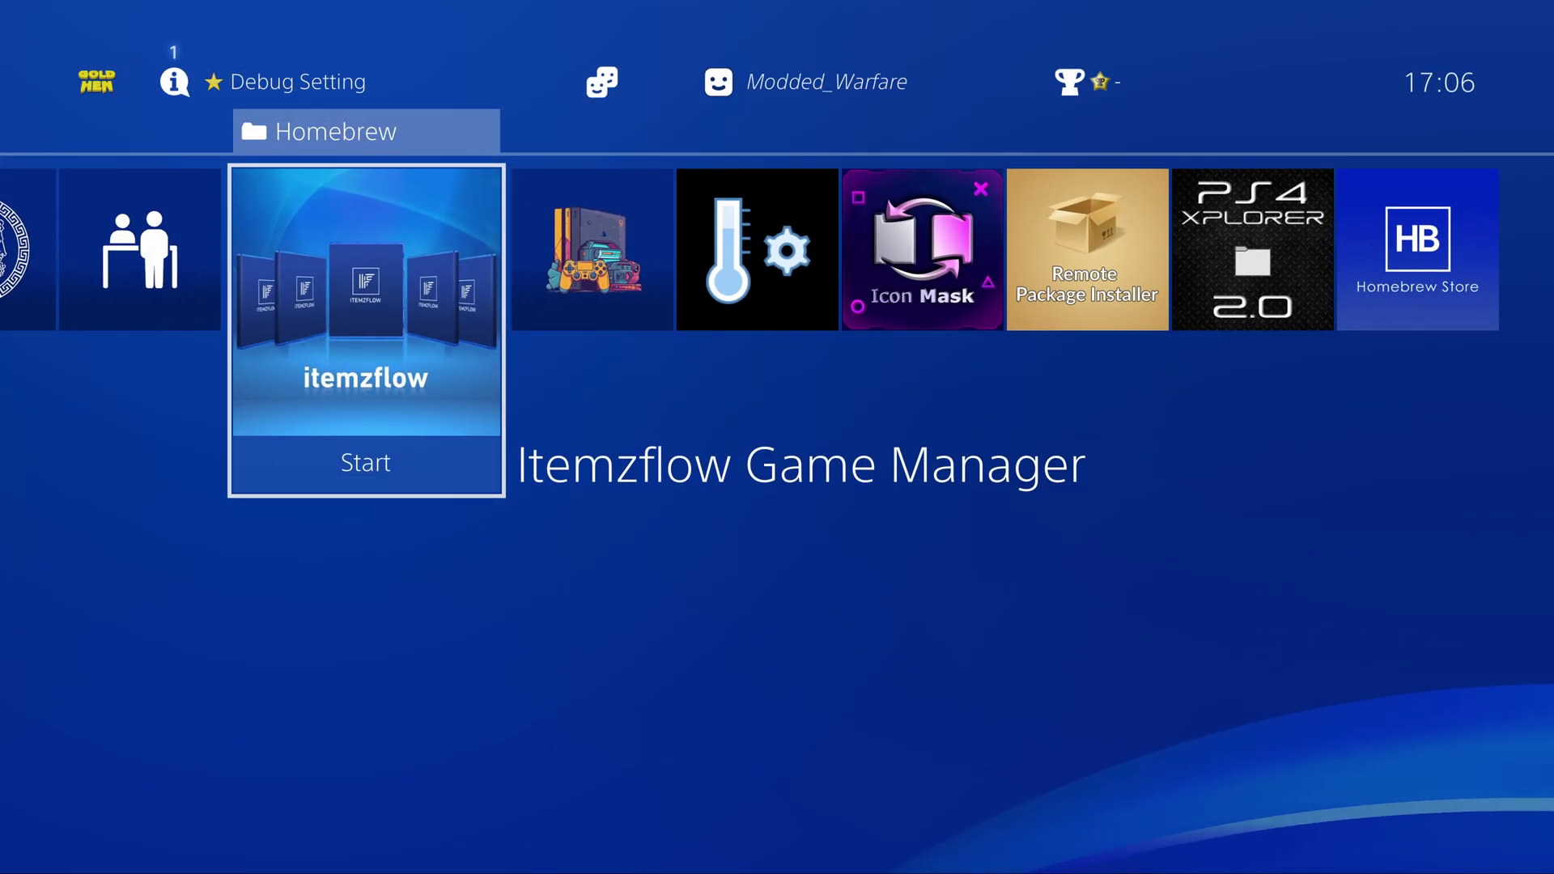
key(Return)
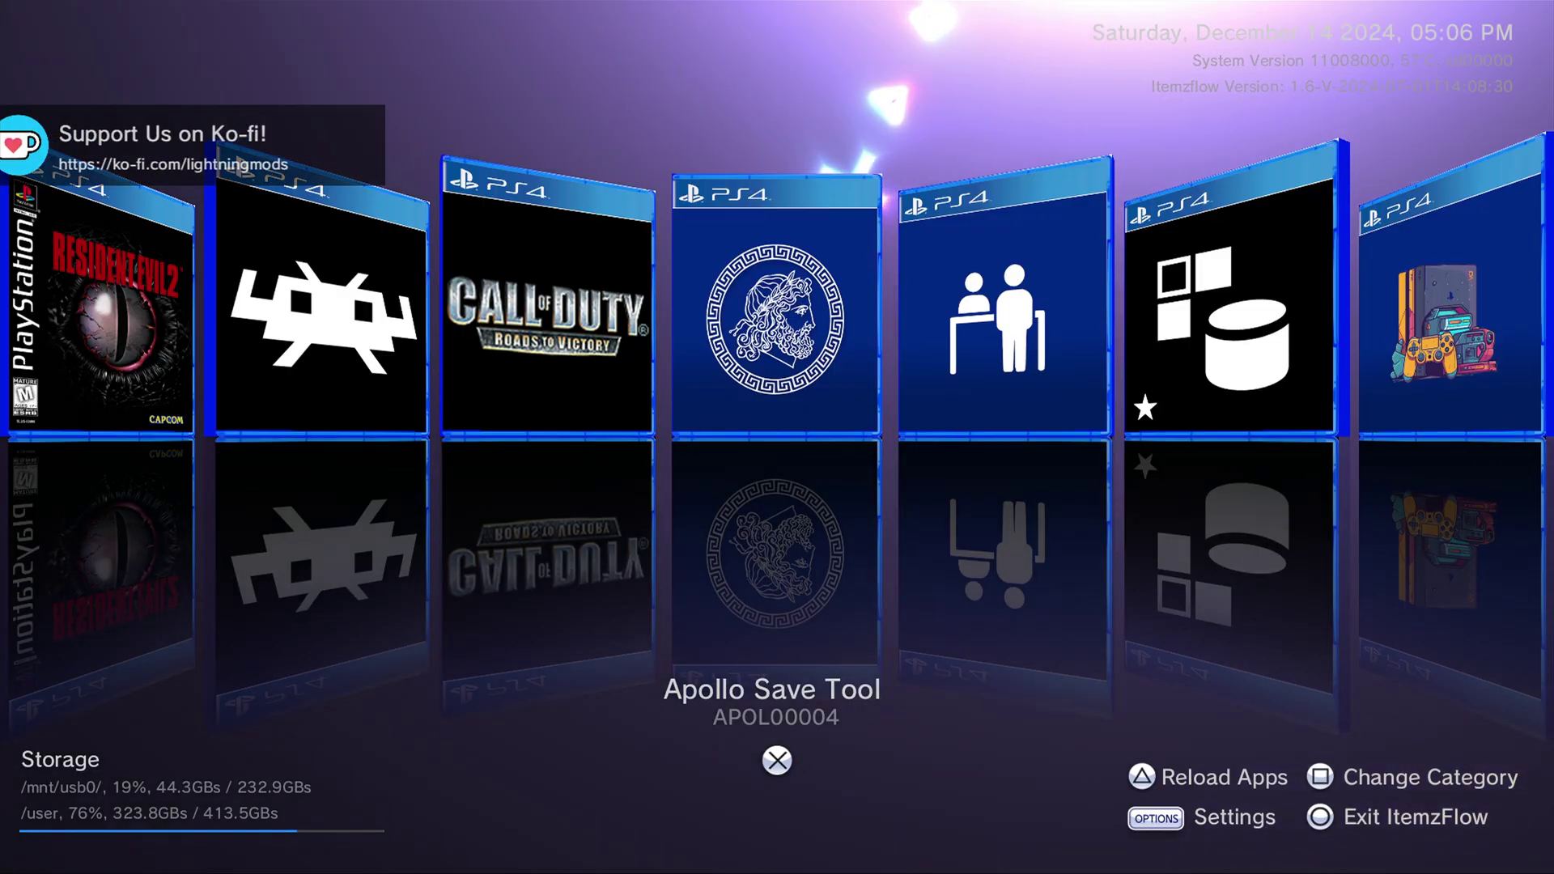
Open the options page for Bloodborne (CUSA00207) in the Itemzflow game carousel.
key(Right)
key(Right)
key(Right)
key(Right)
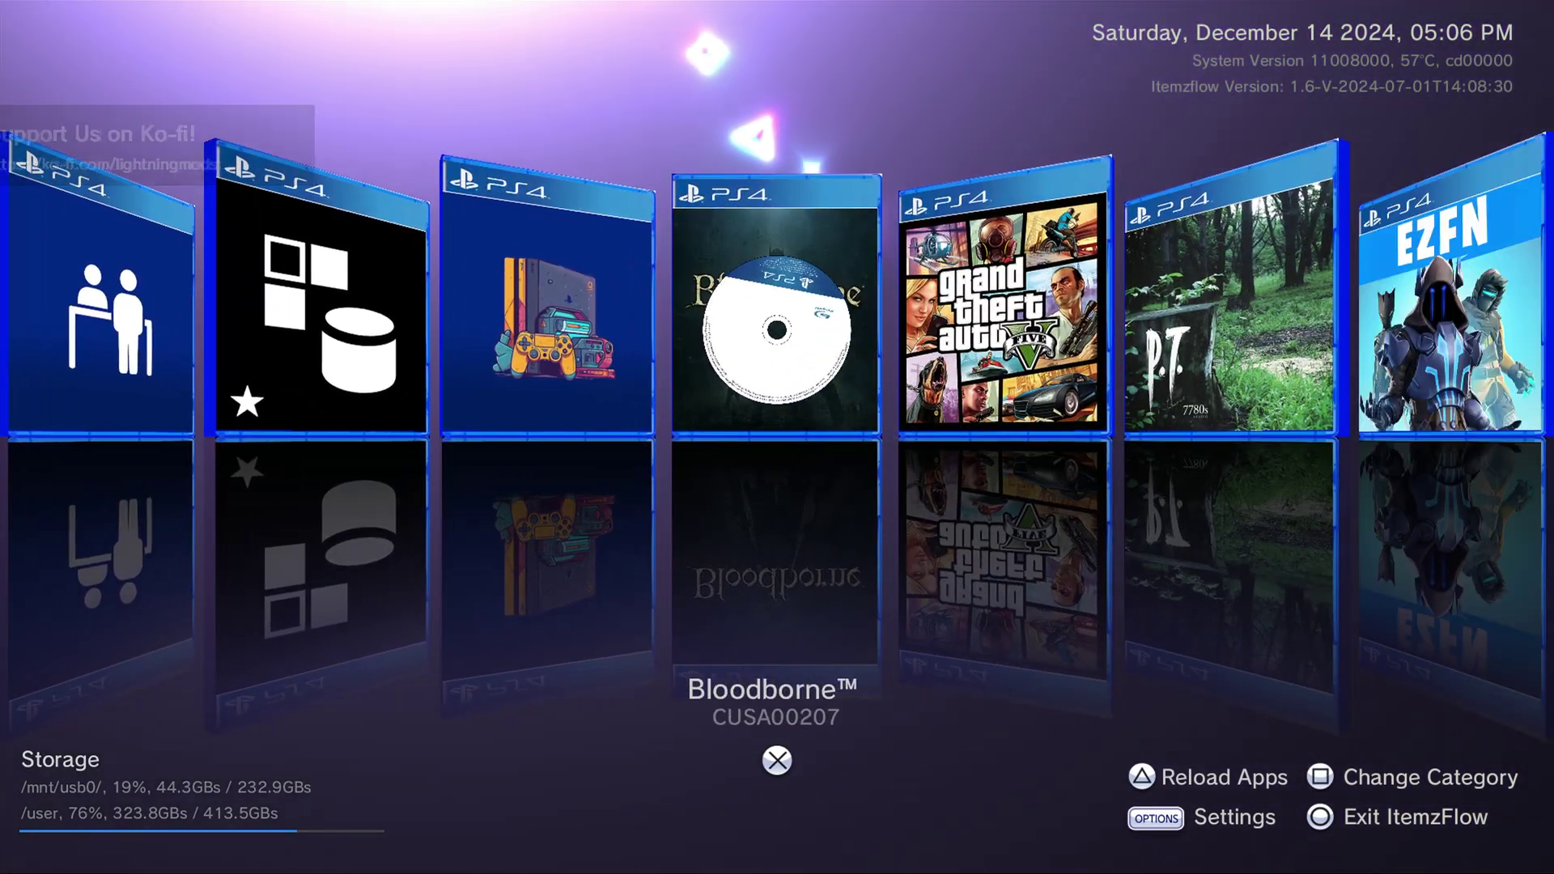
key(Return)
key(Return)
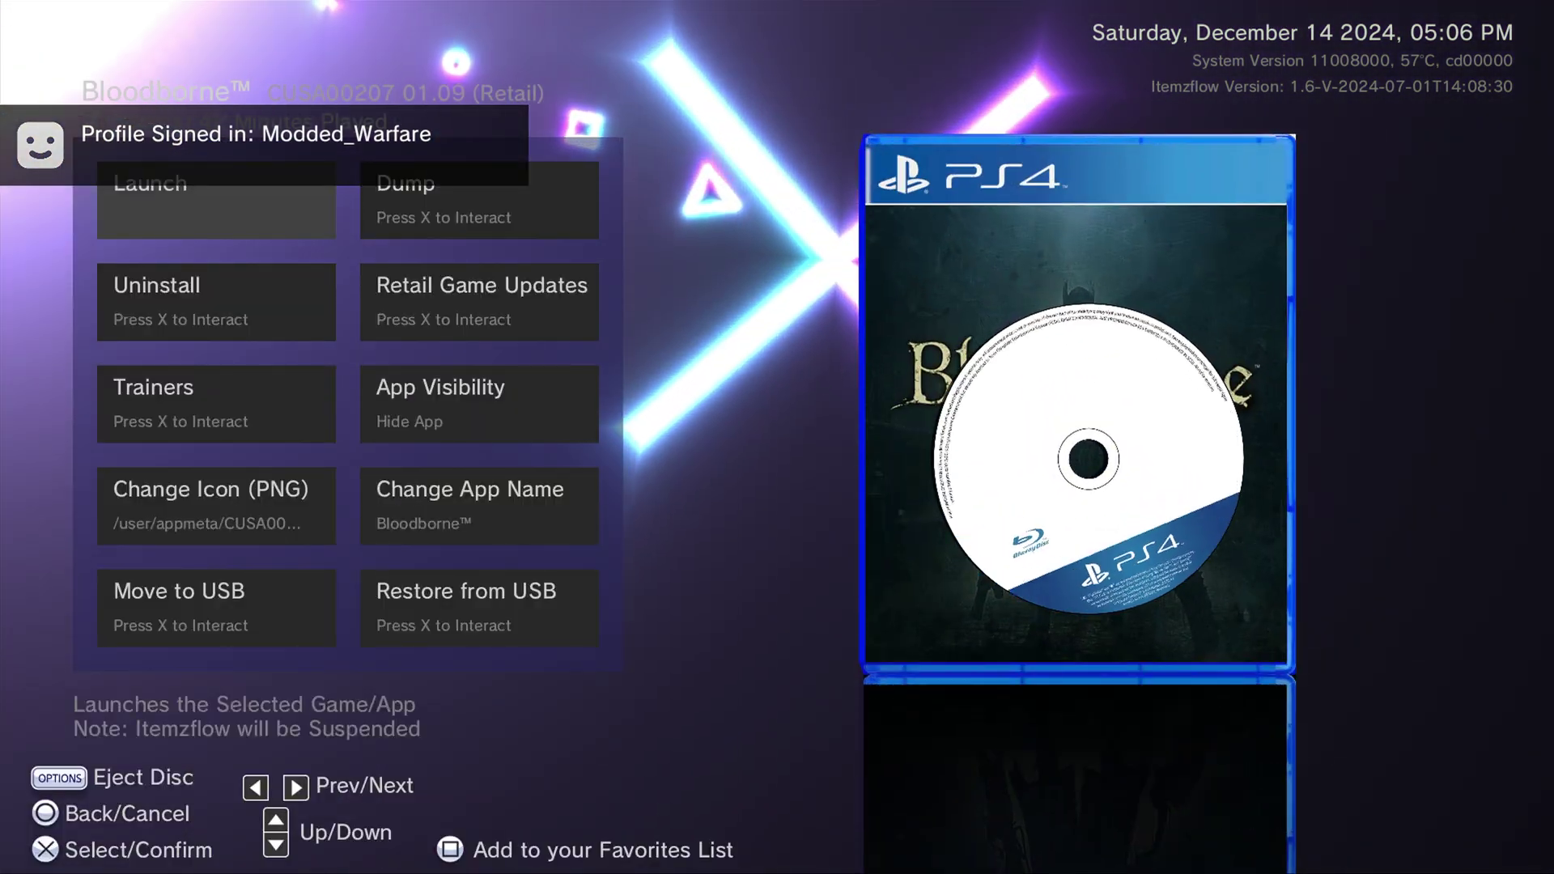
Look through the available retail game update patches for Bloodborne, including versions 01.02 and 01.07.
key(Right)
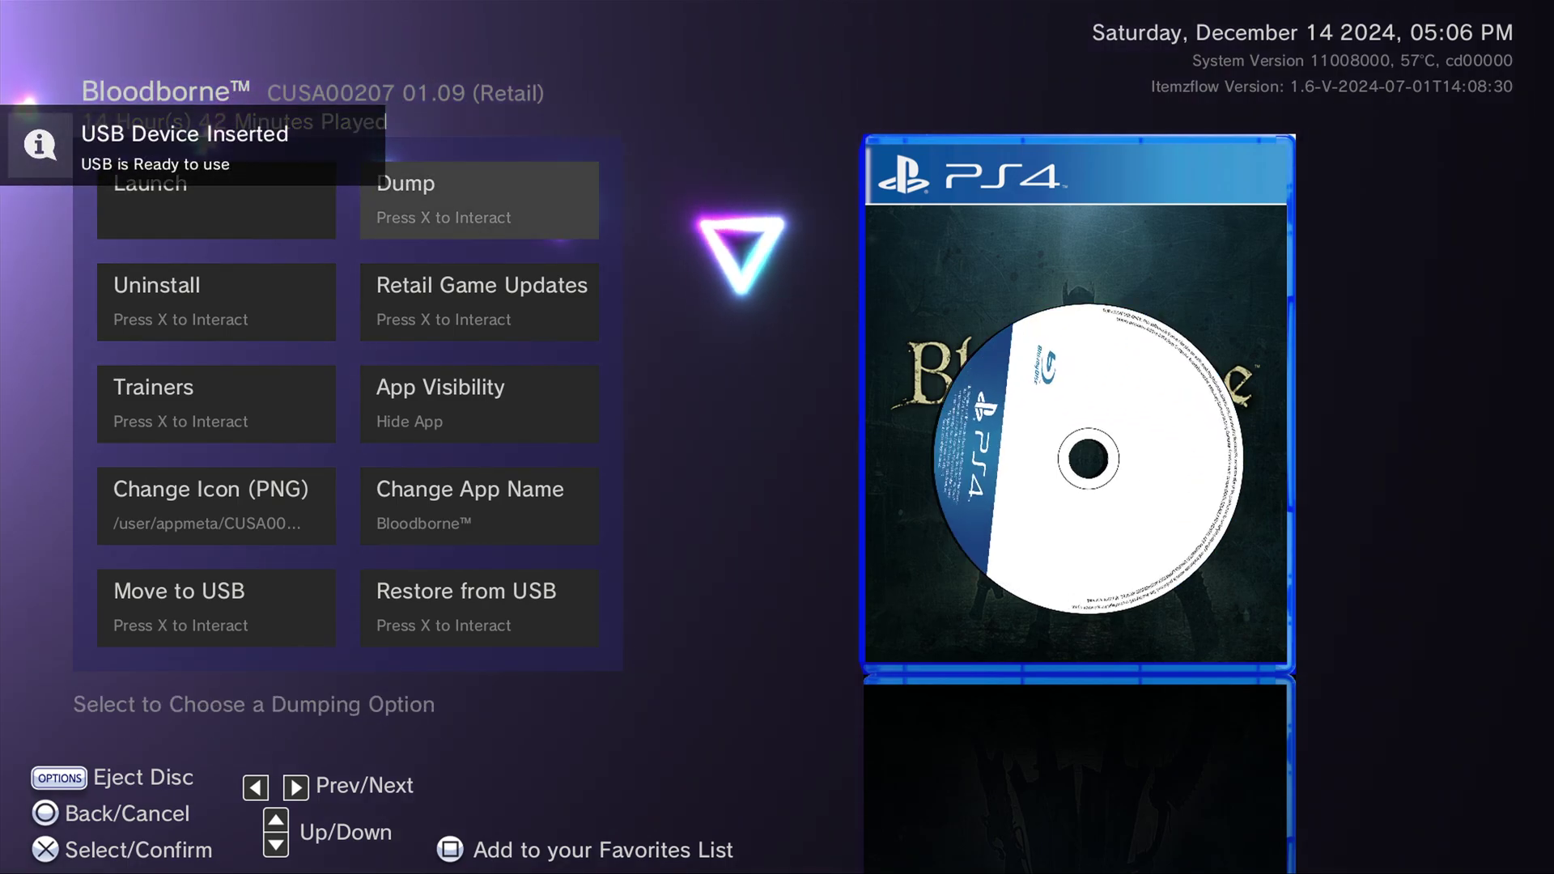
key(Down)
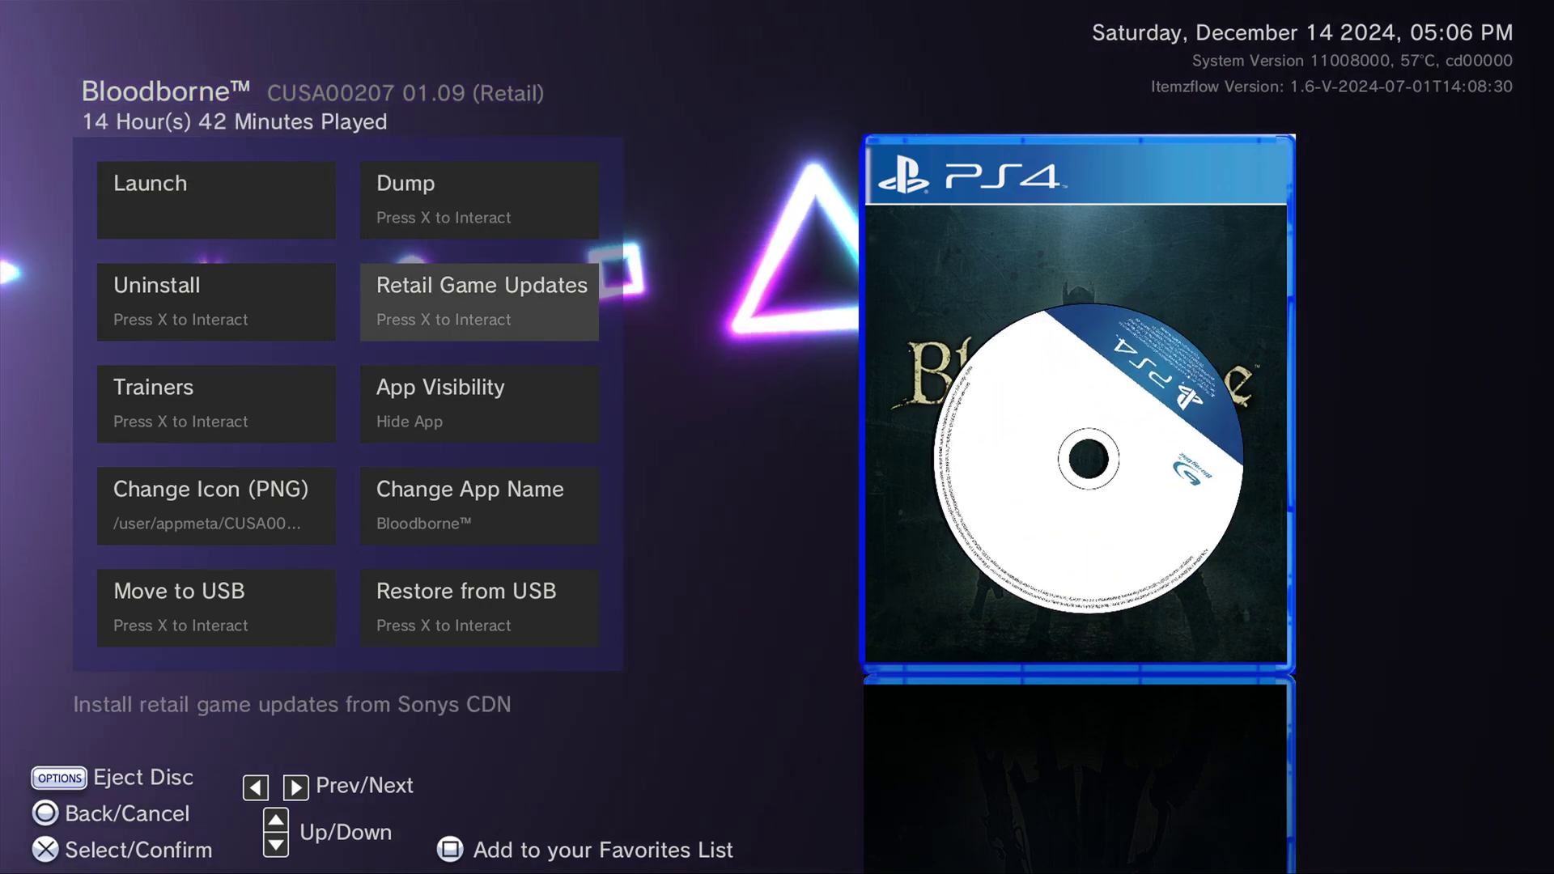
key(Return)
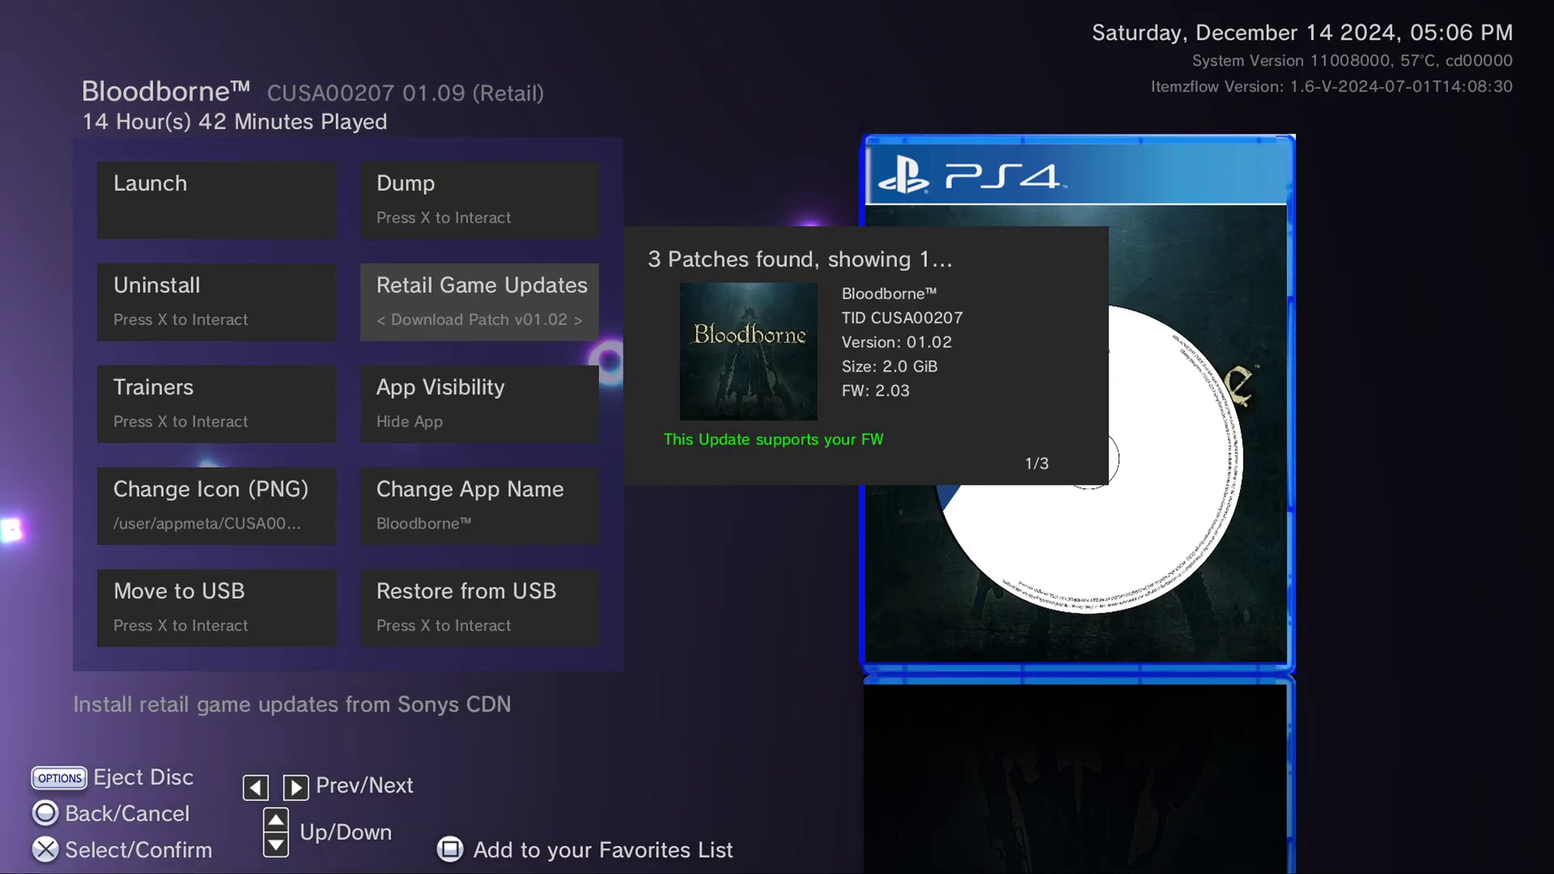
key(Right)
key(Right)
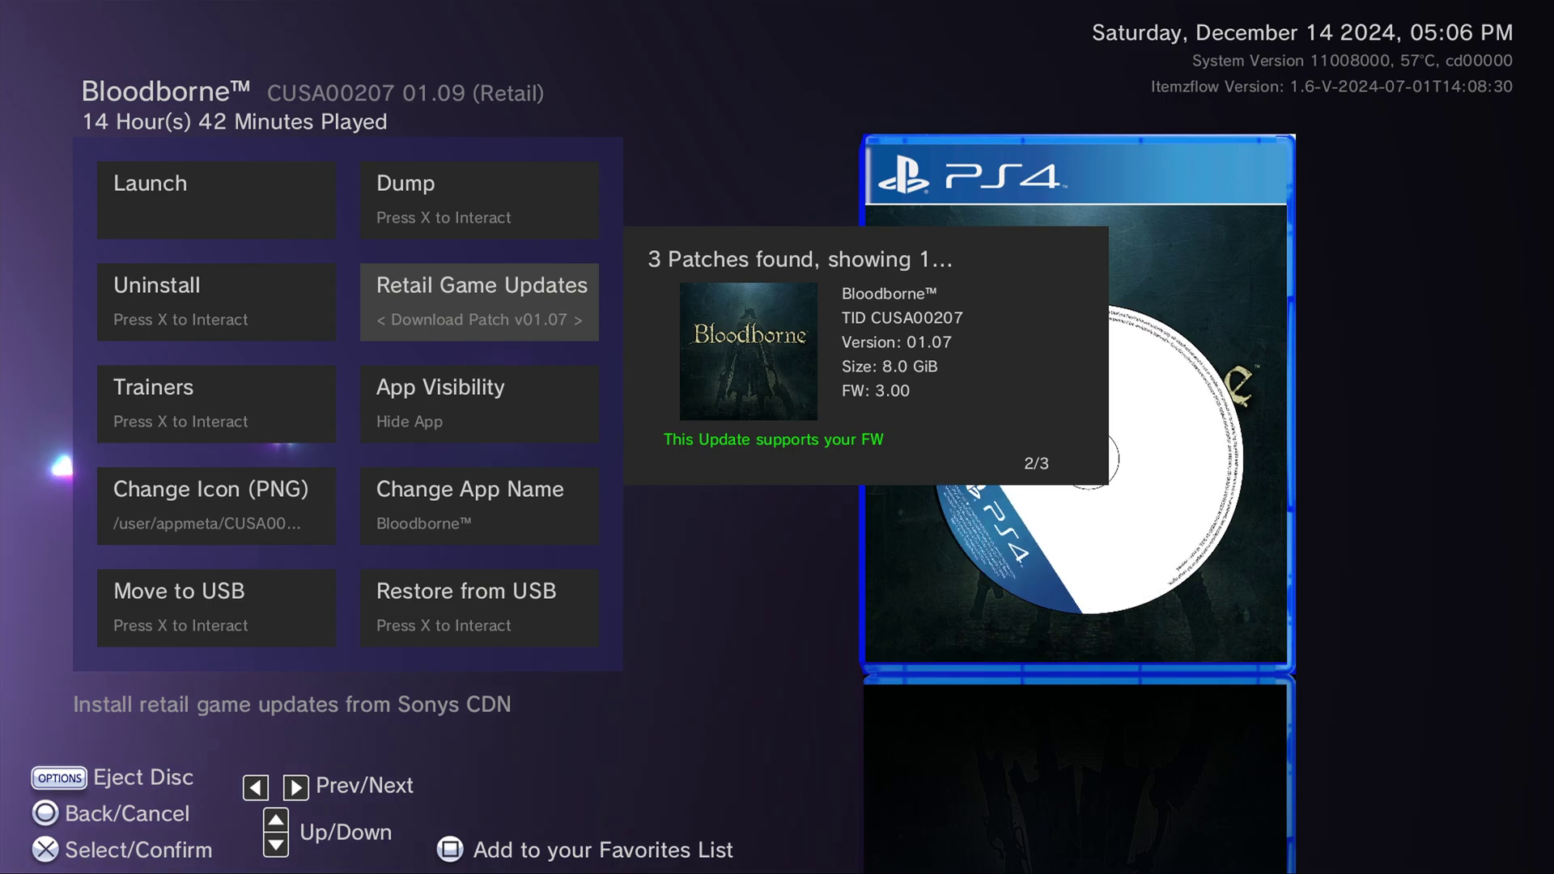
Dump Bloodborne using Dump All with GP4 generation for re-packaging, and acknowledge the completed dump.
key(Up)
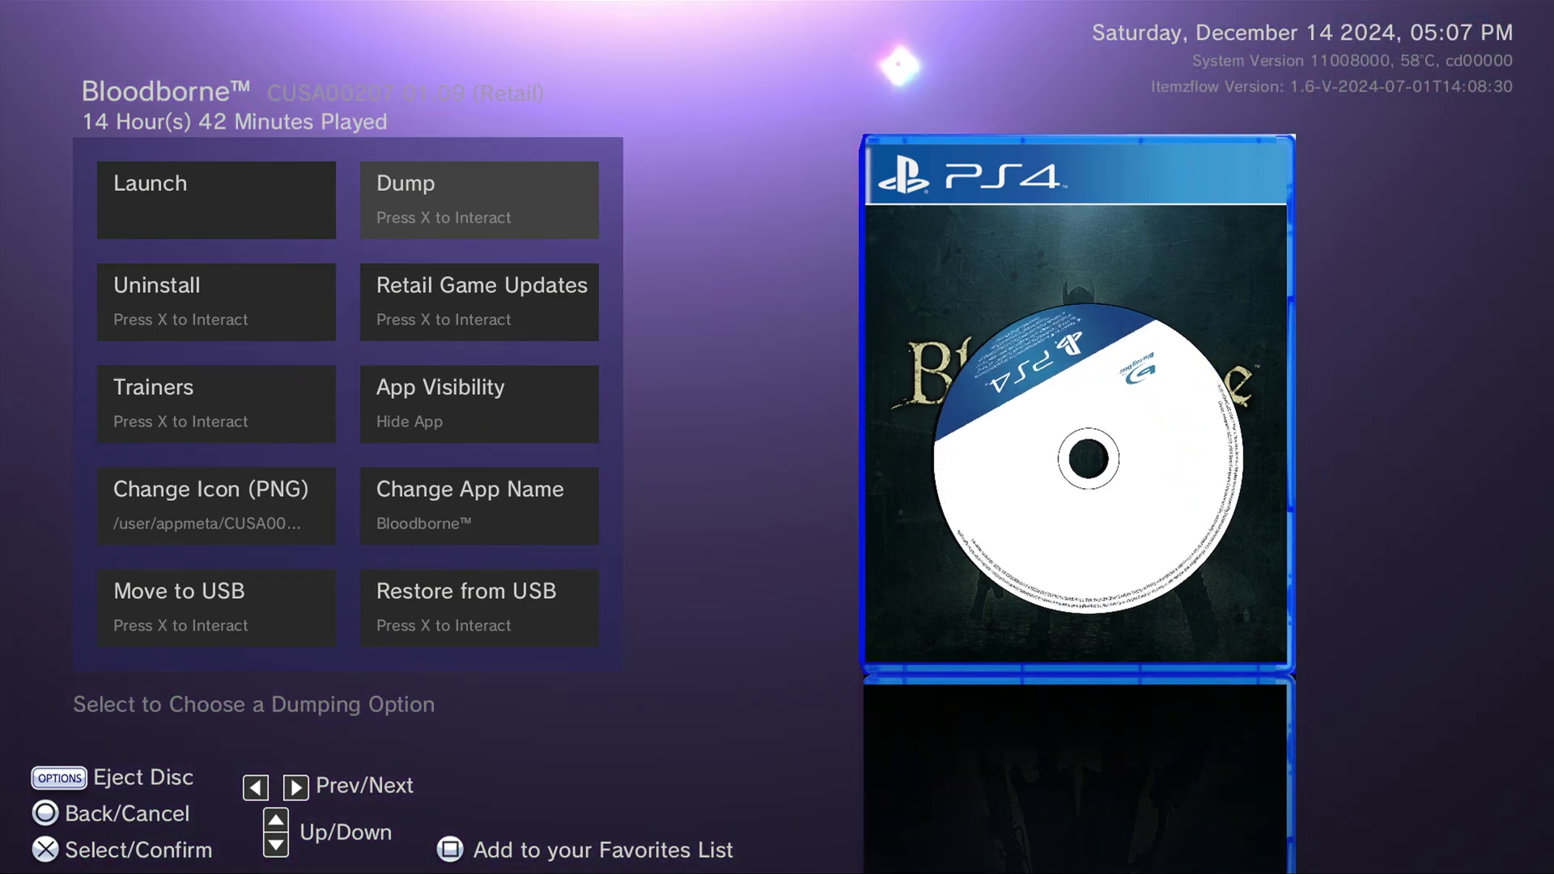
key(Return)
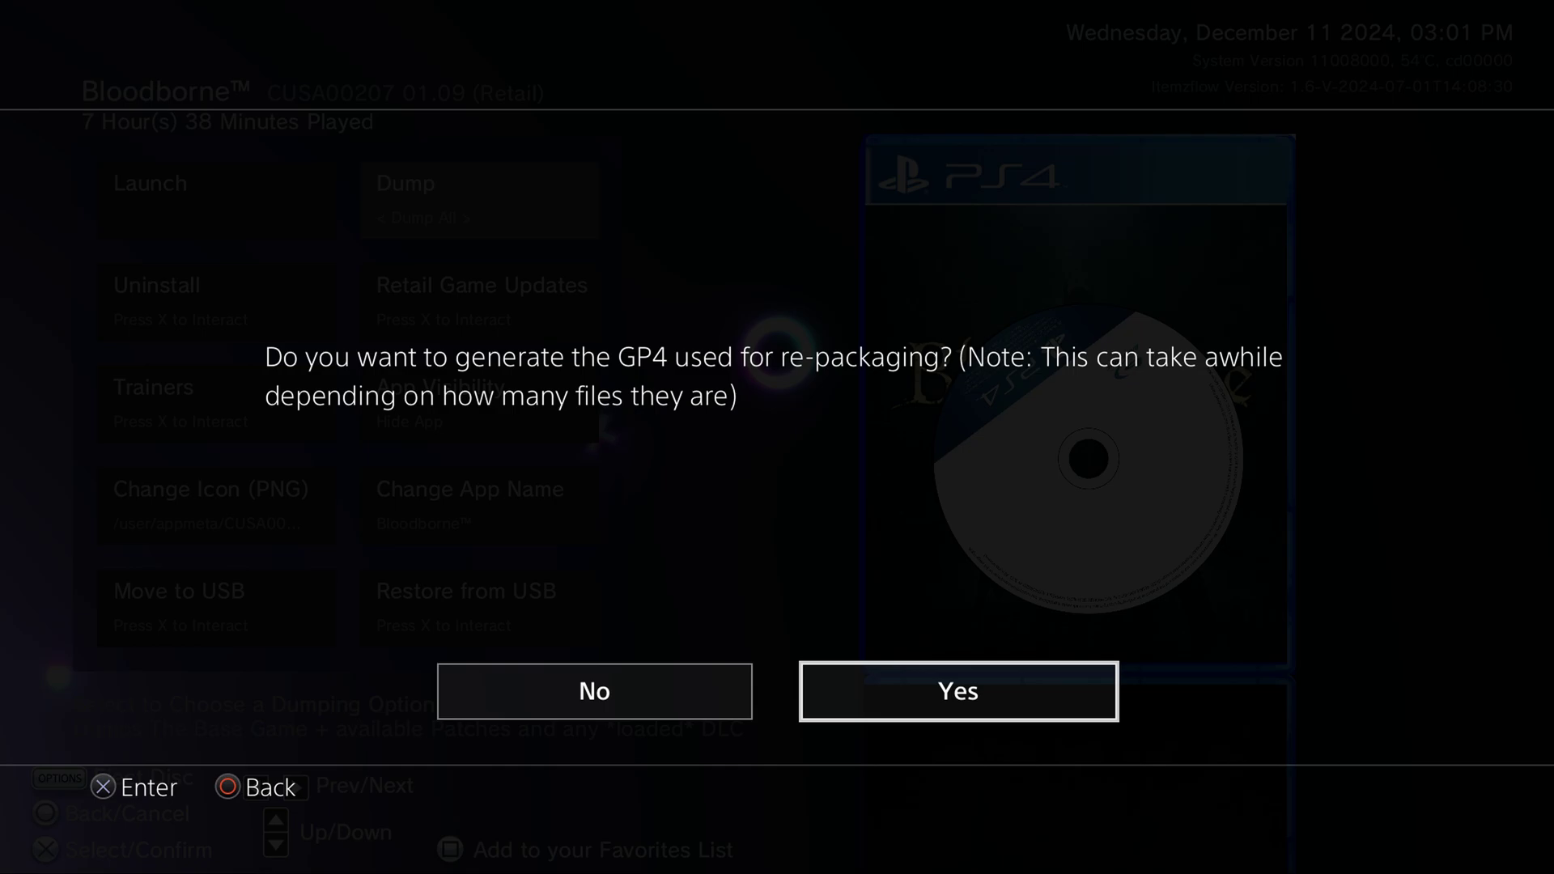
key(Left)
key(Right)
key(Return)
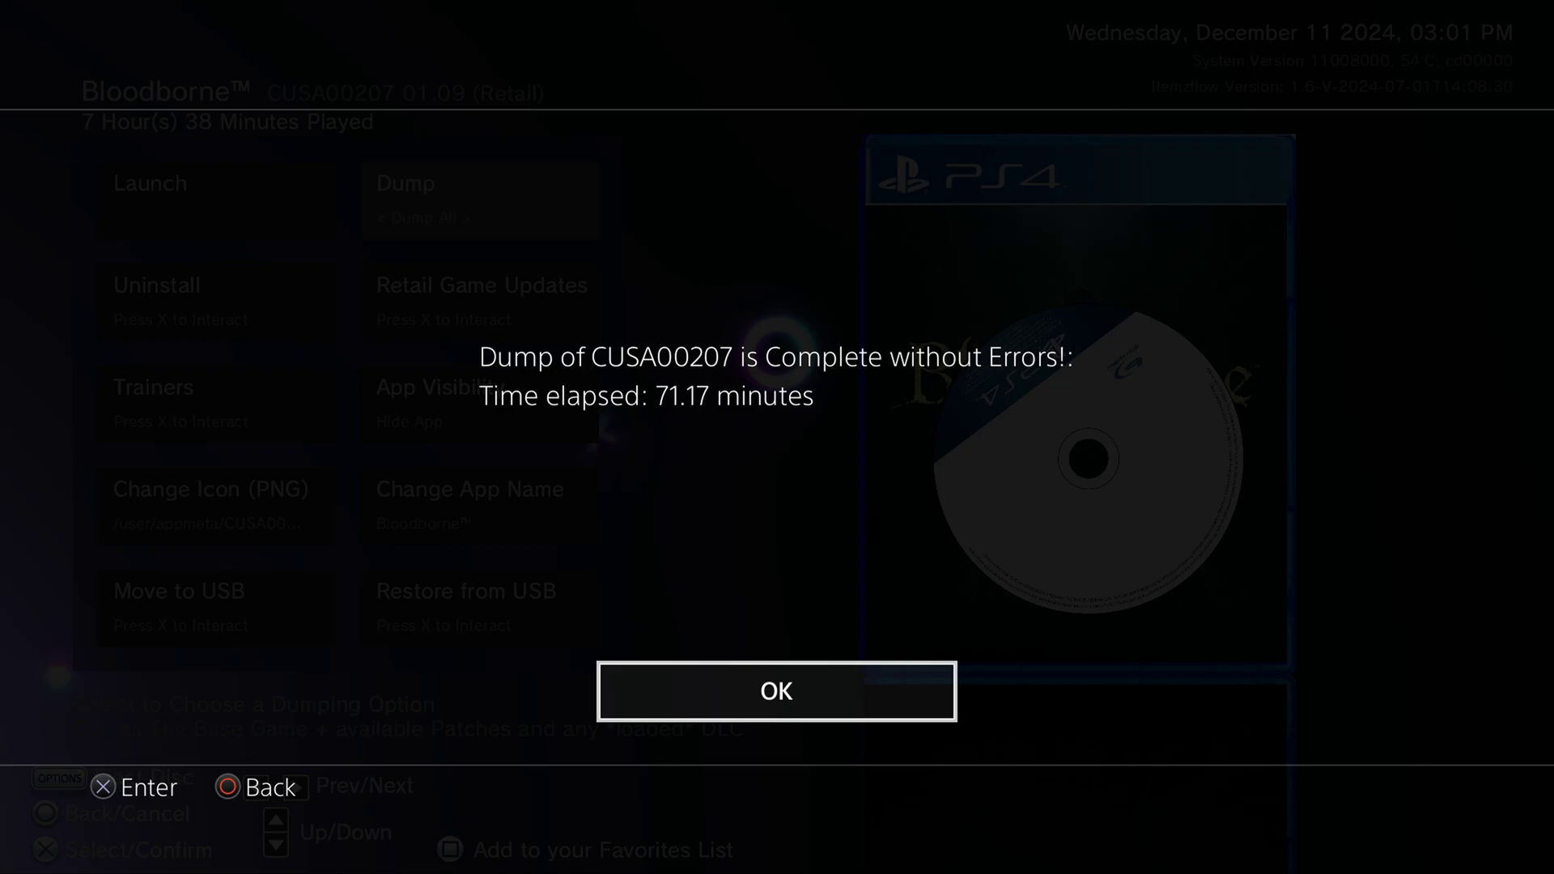
key(Return)
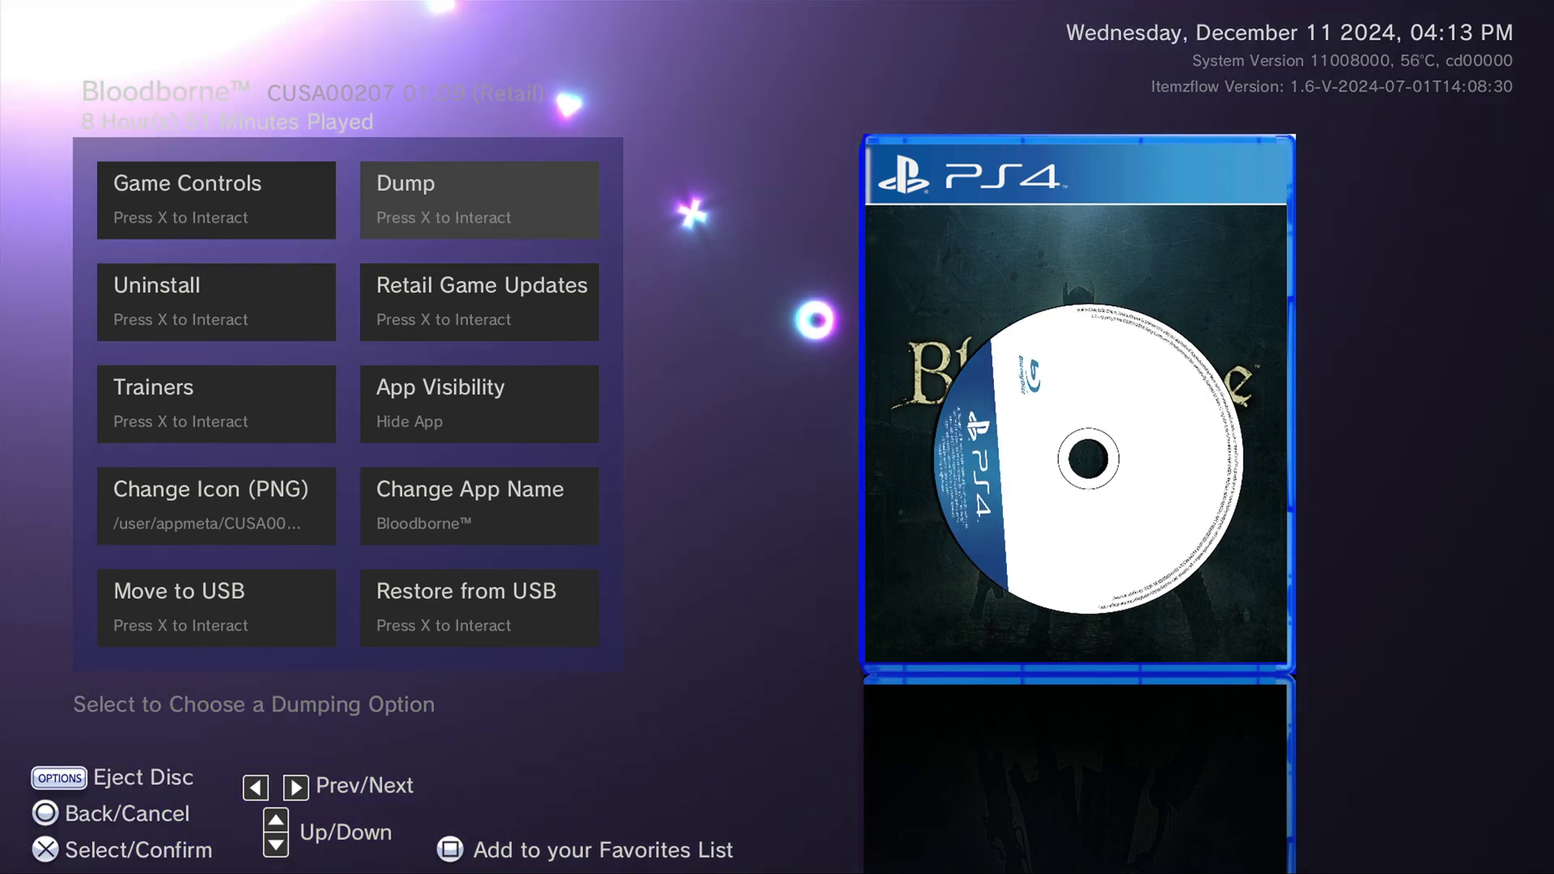
key(Left)
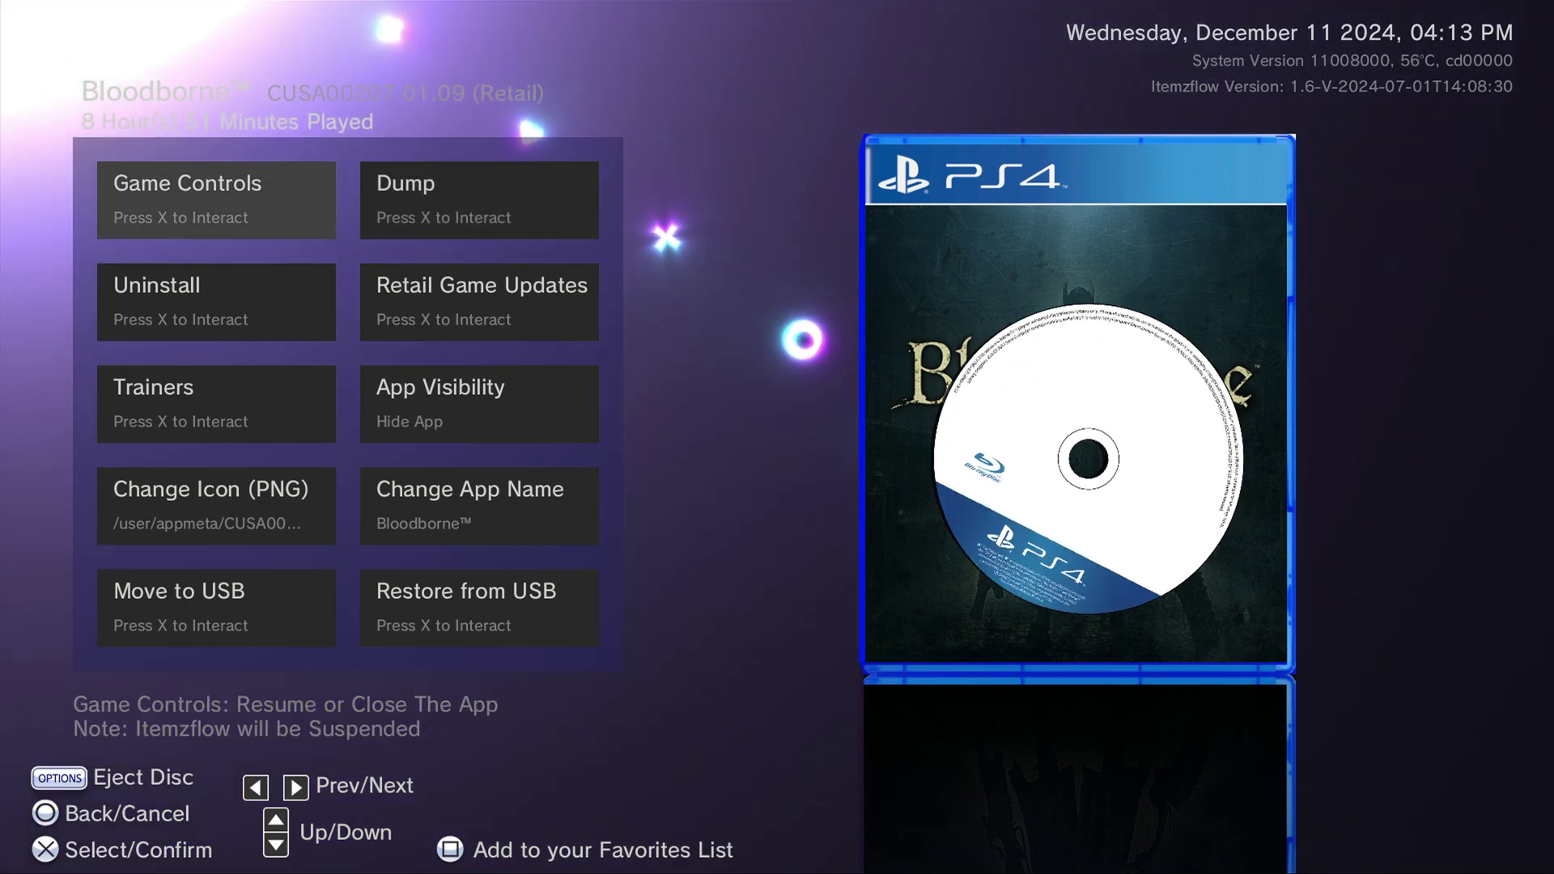
key(Down)
key(Down)
key(Down)
key(Down)
key(Down)
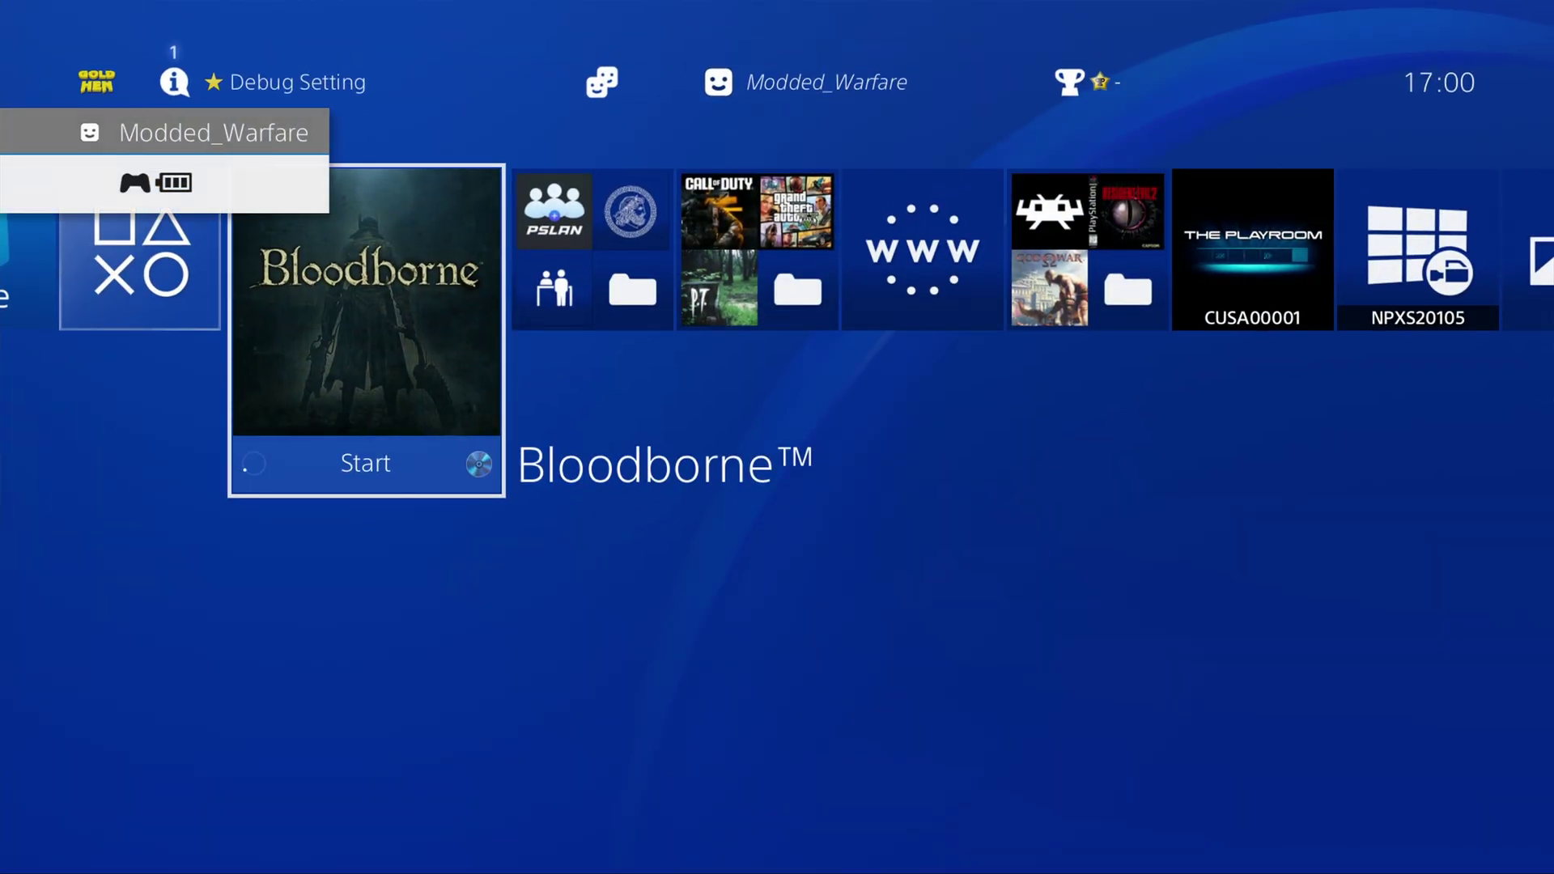
Close the running Bloodborne application from its options on the PS4 home screen.
key(Menu)
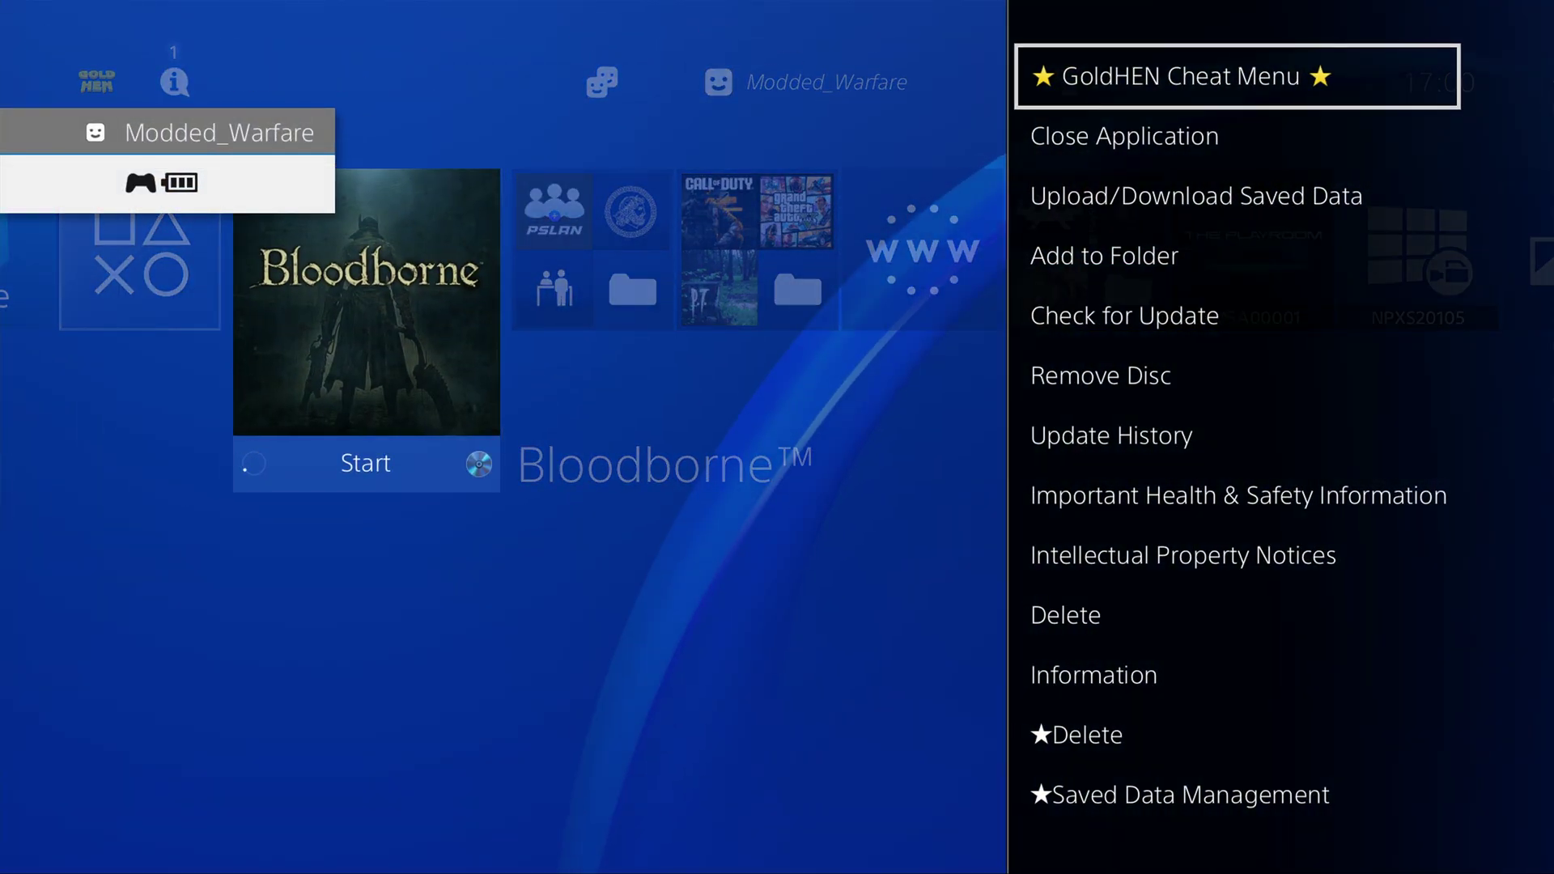
key(Down)
key(Return)
key(Return)
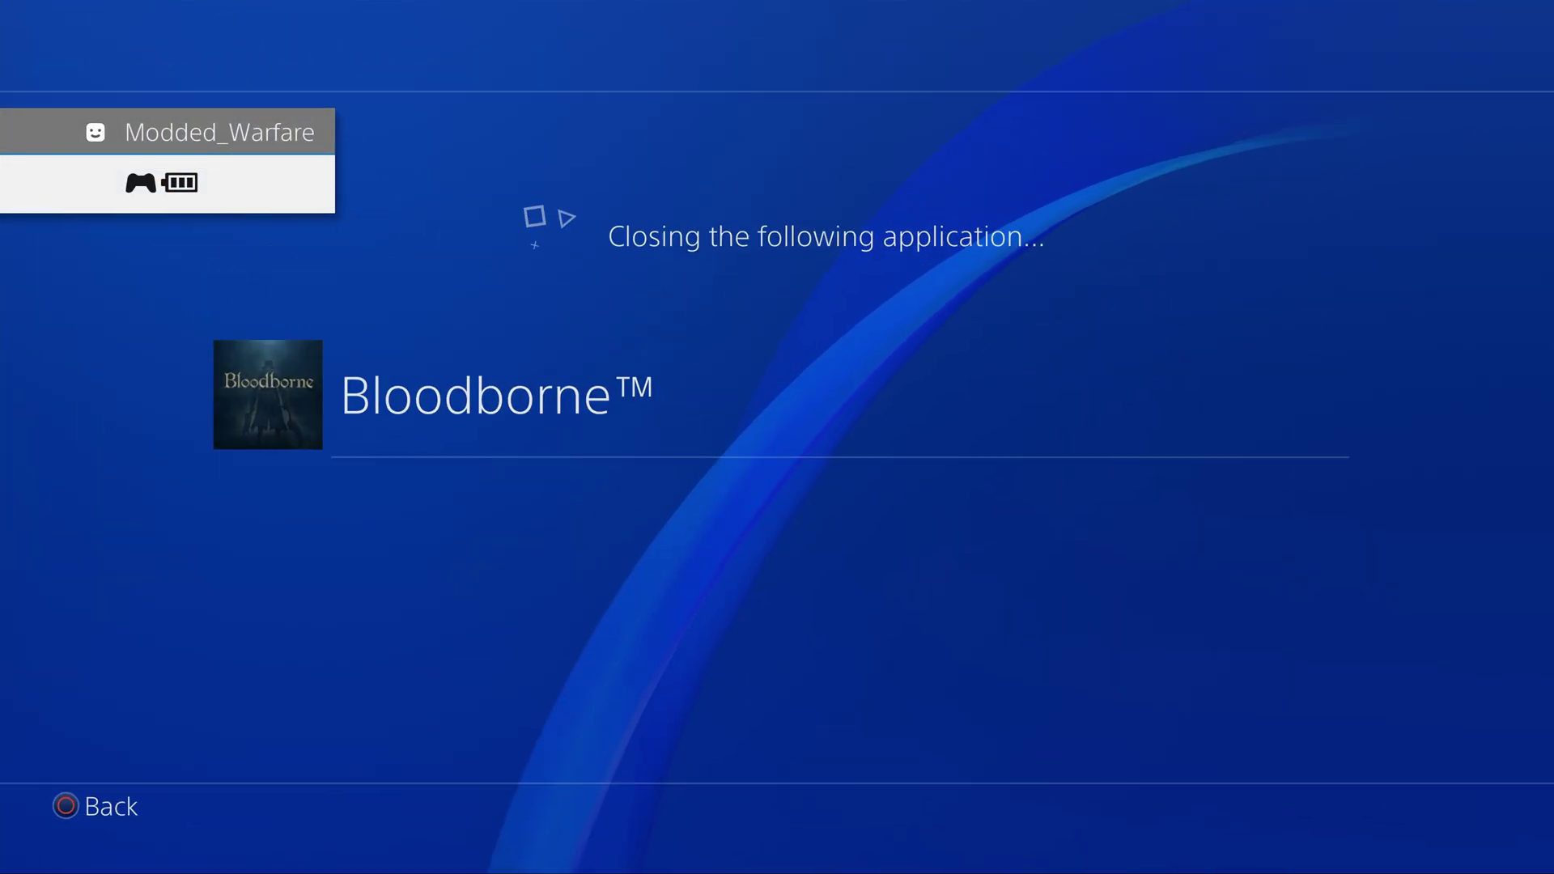
Start Apollo Save Tool from the Homebrew folder and open its HDD Saves list.
key(Right)
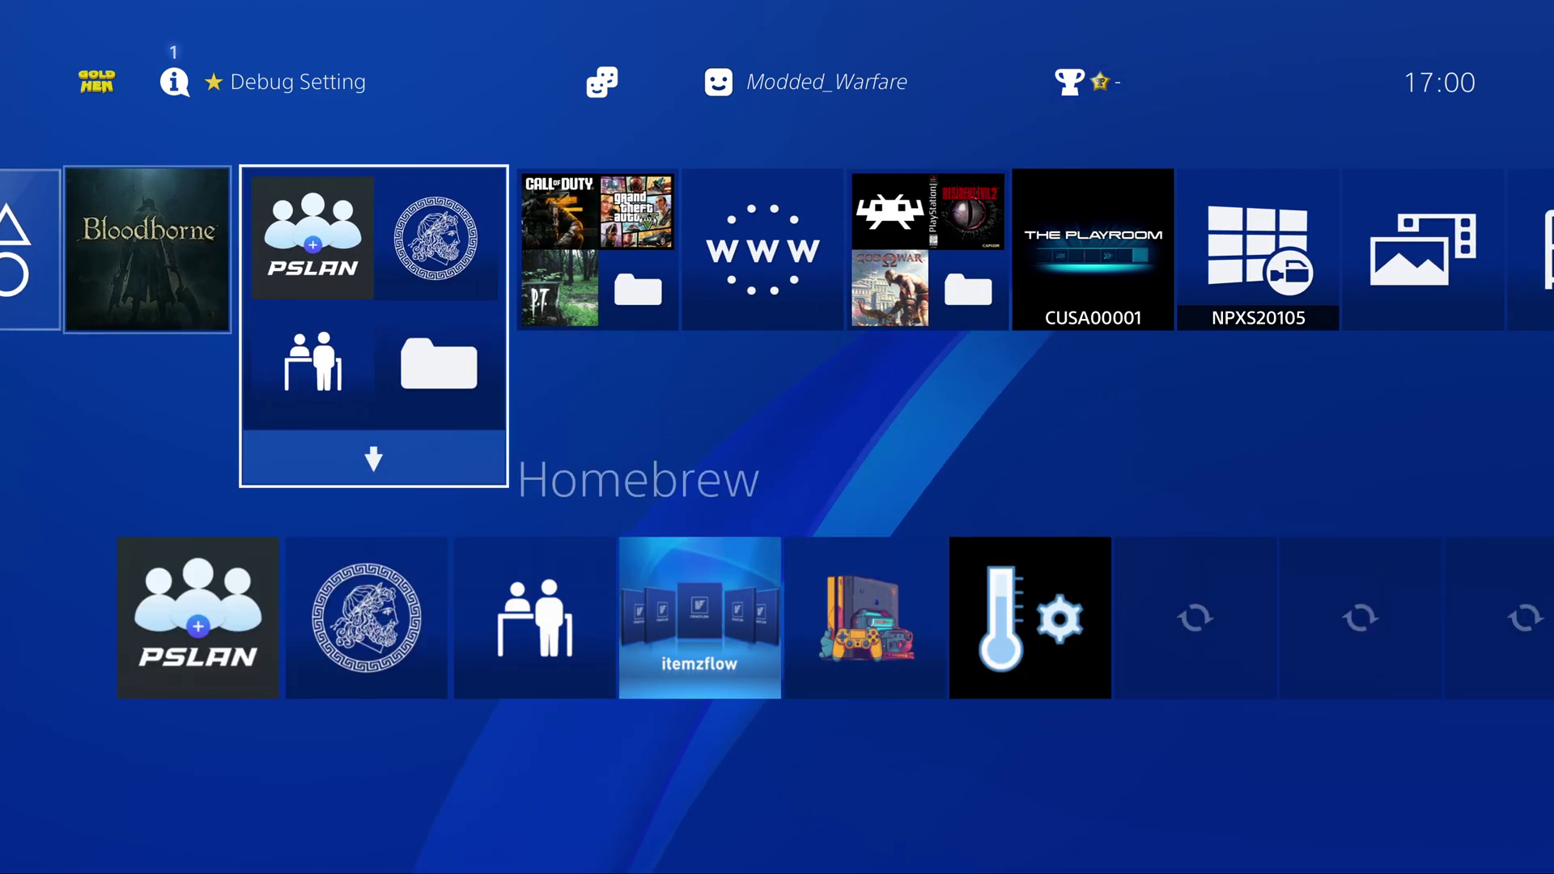
key(Return)
key(Right)
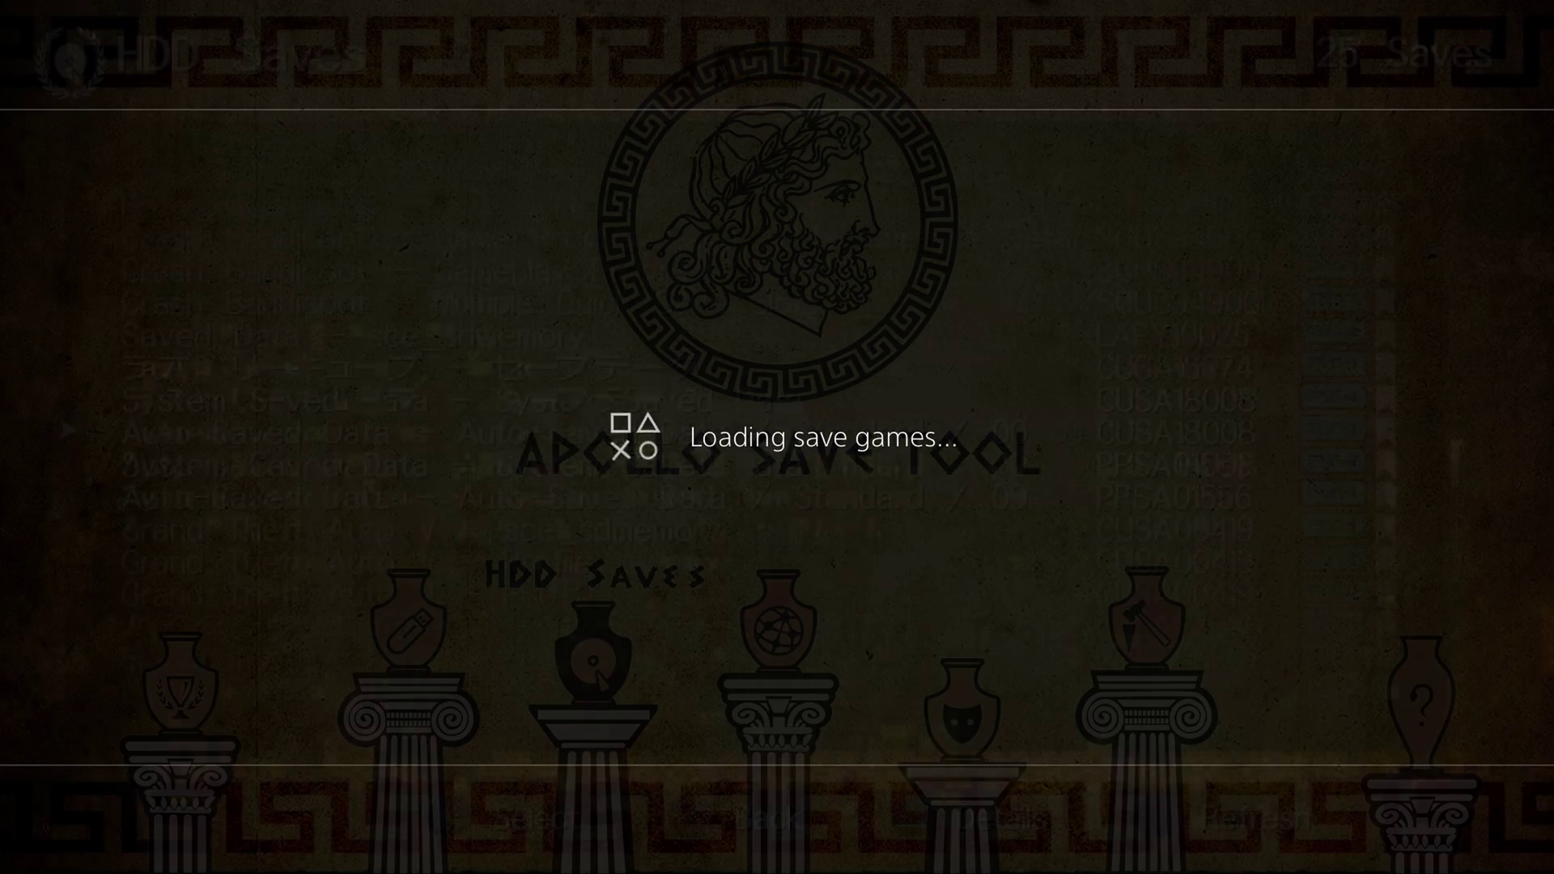
Open the Bloodborne SPRJ0005 save (CUSA00207) and copy the save game to USB 0.
key(Down)
key(Down)
key(Down)
key(Down)
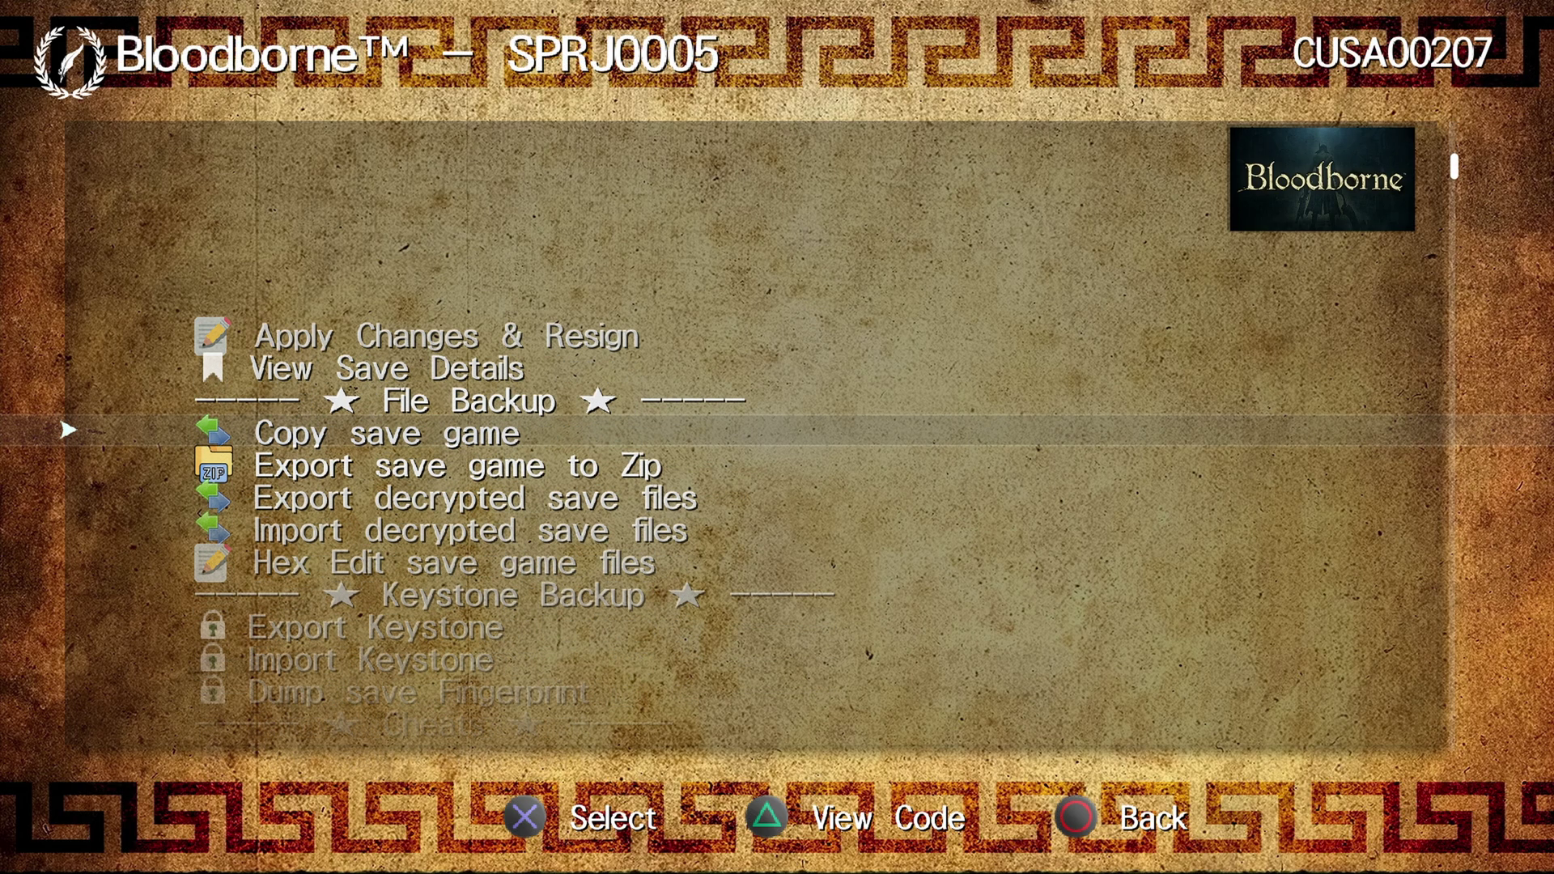
key(Return)
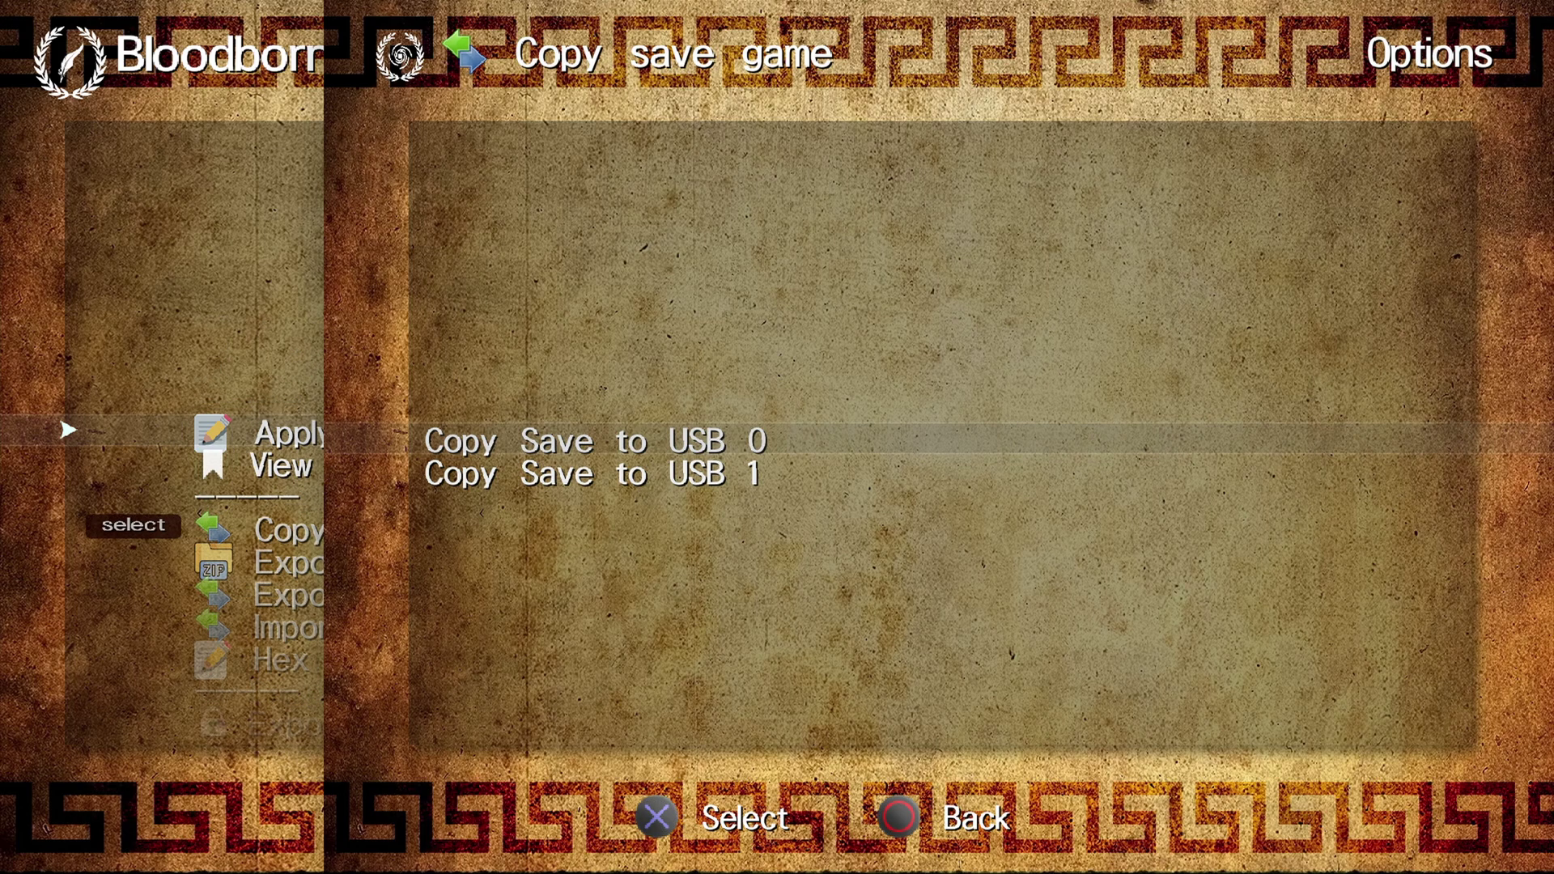
key(Return)
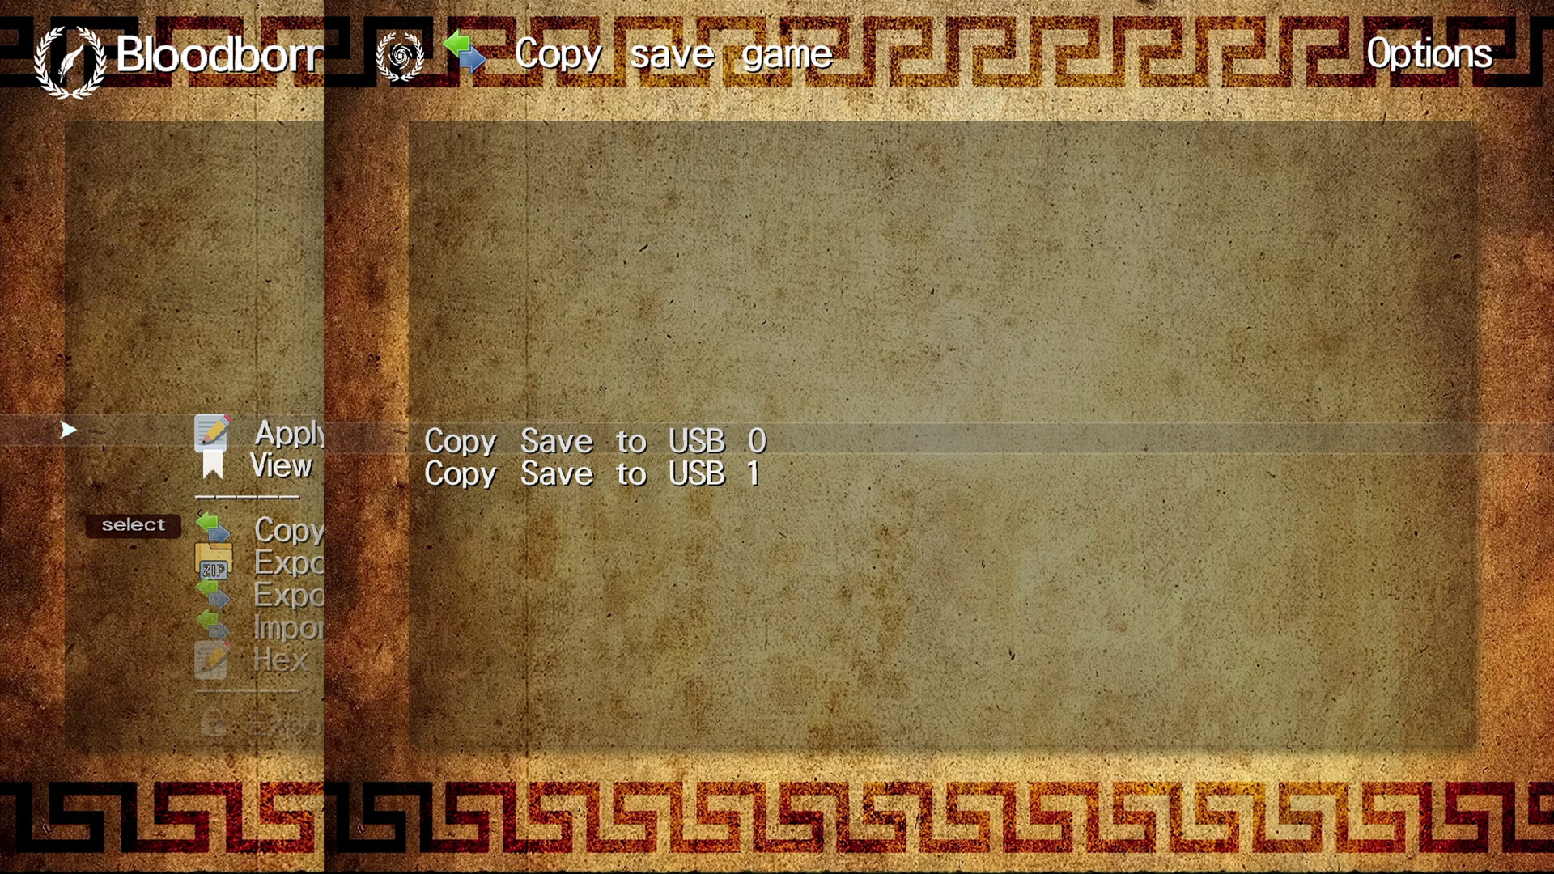
key(Return)
key(Escape)
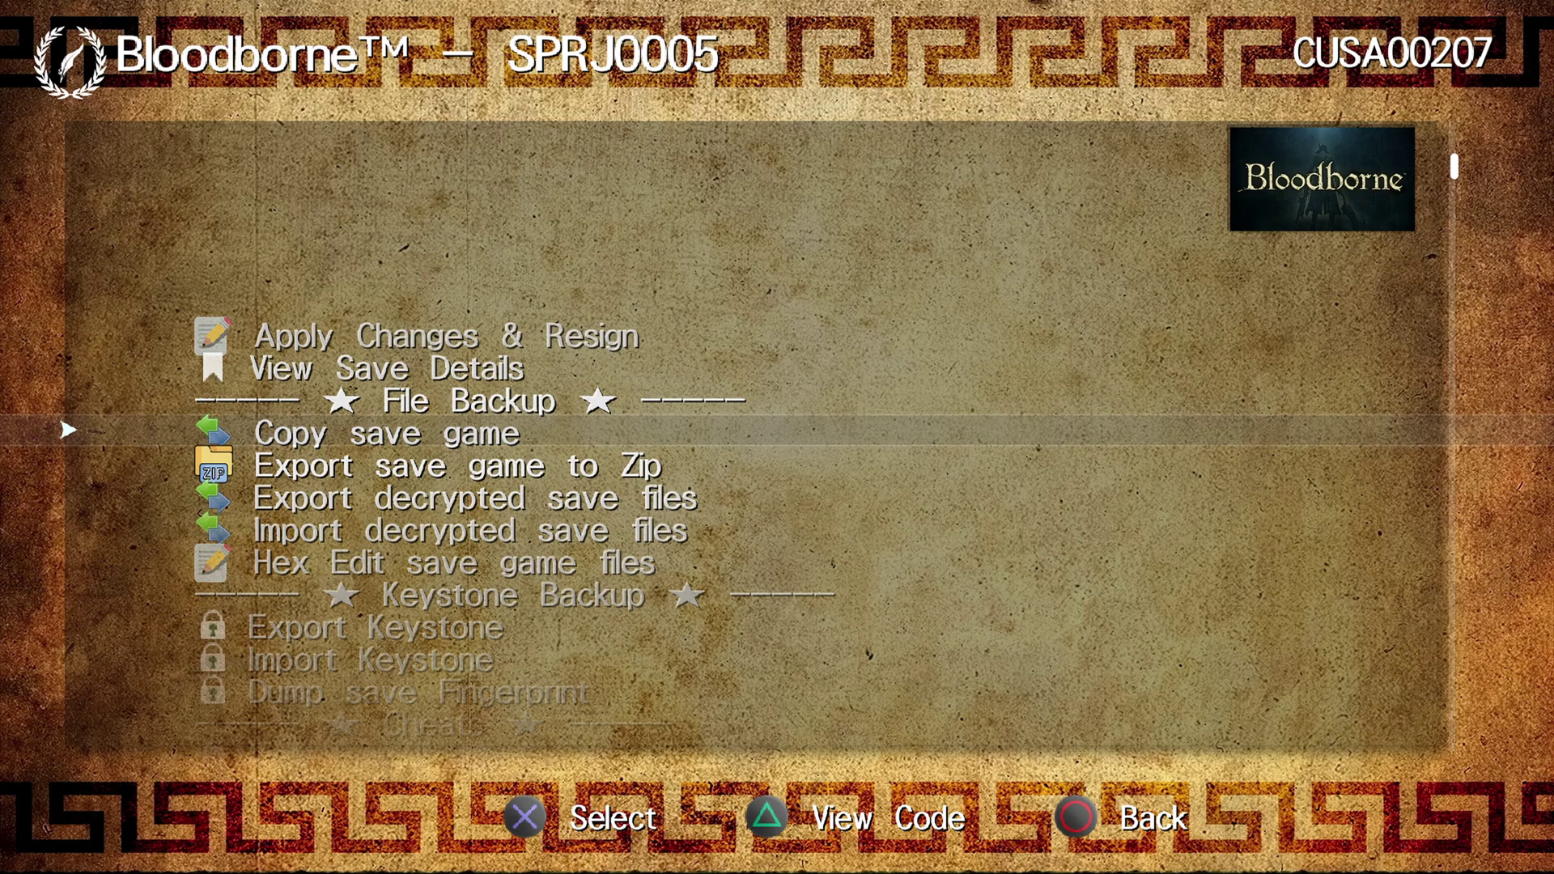
key(Return)
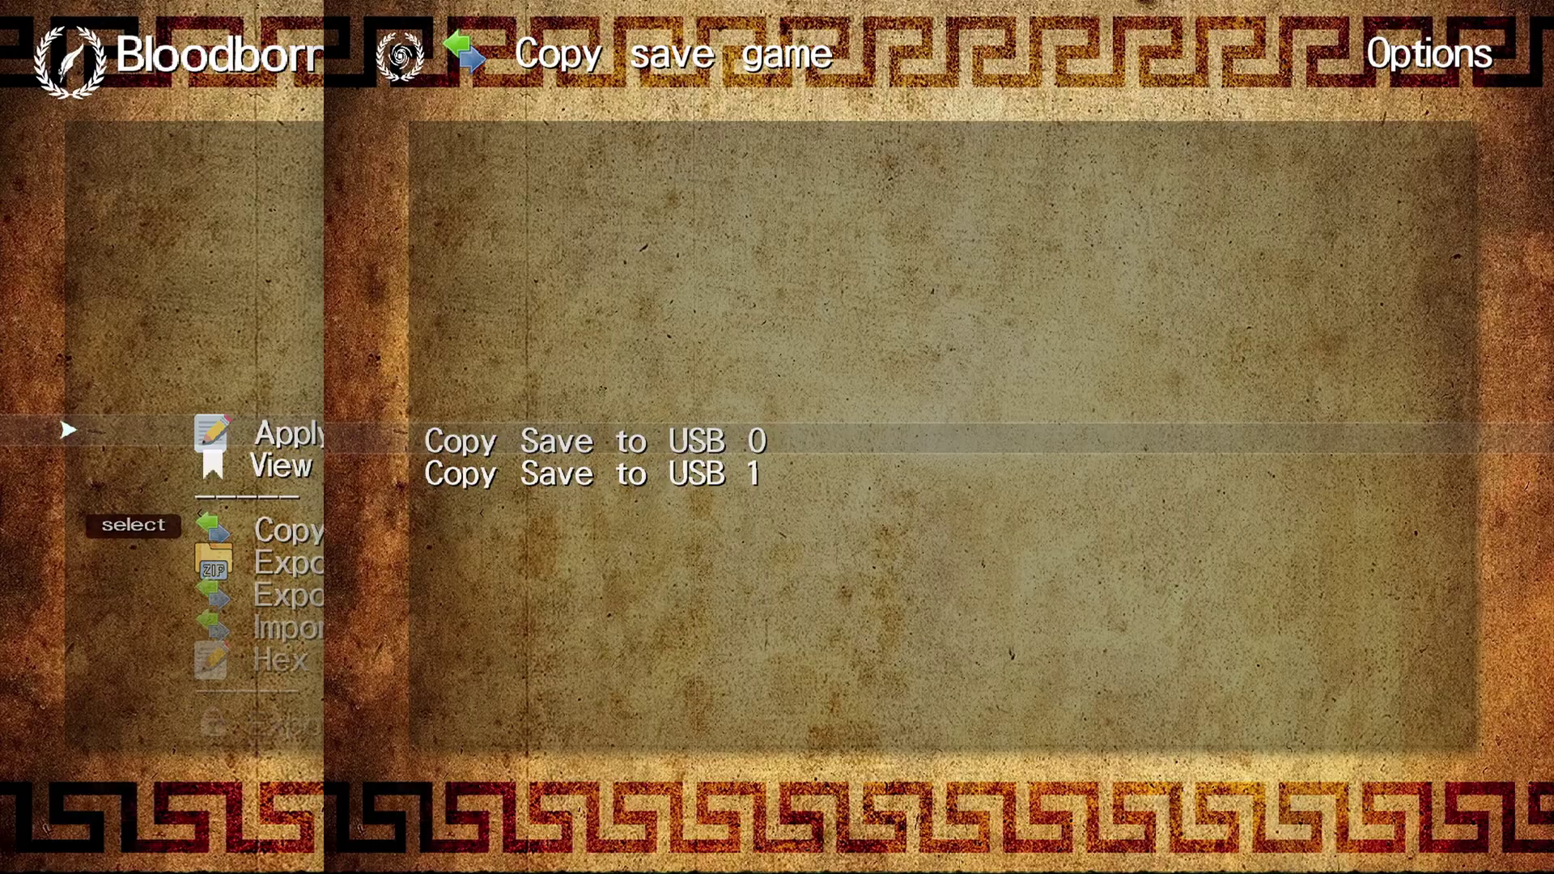
key(Return)
key(Return)
key(Escape)
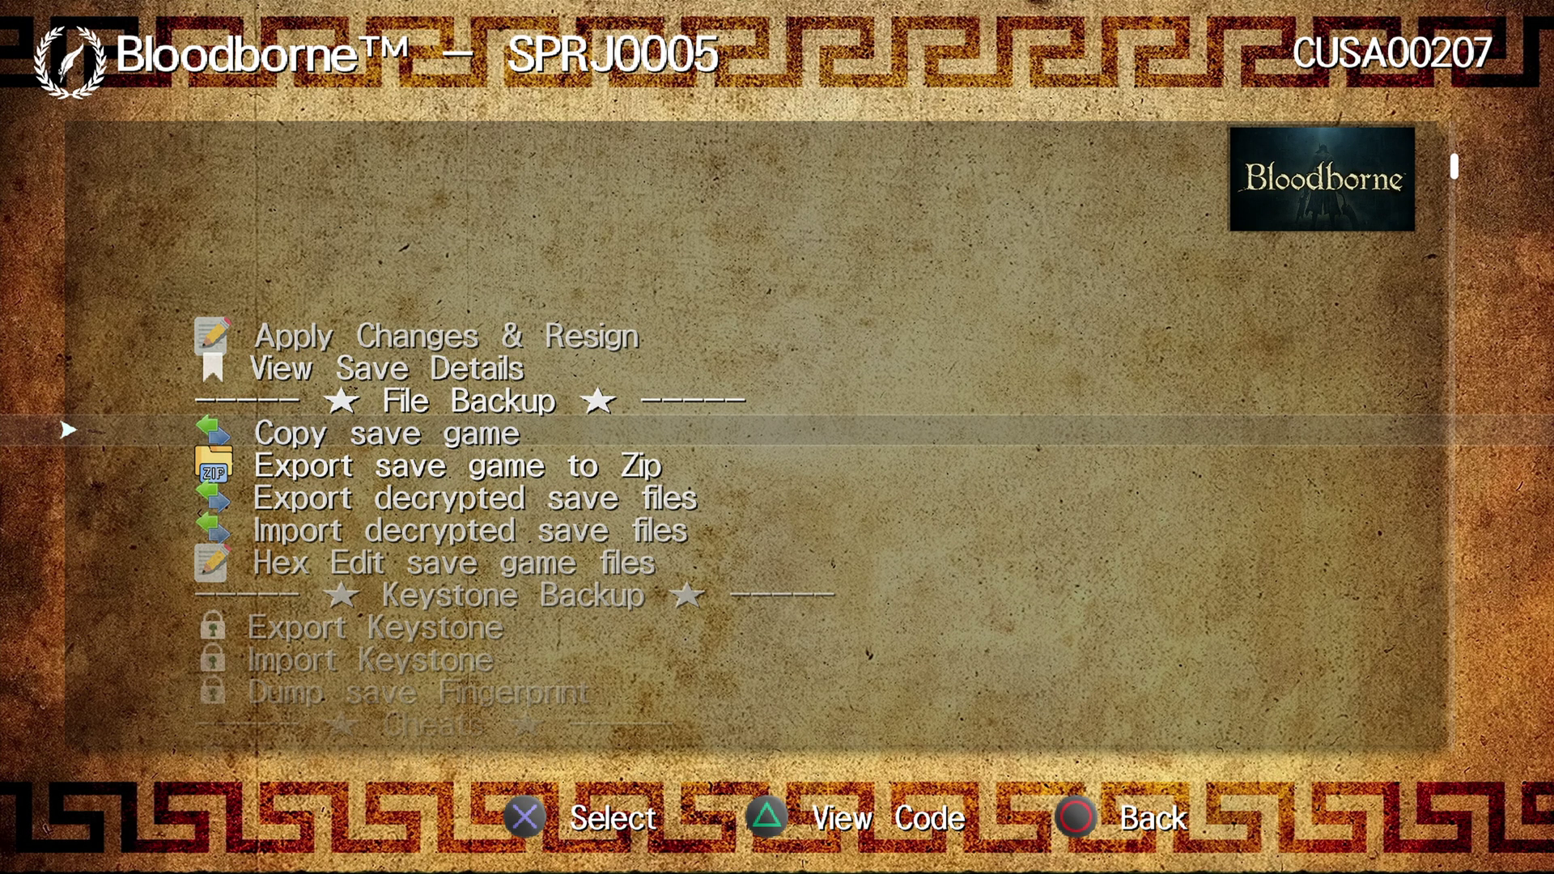
Return to the PS4 home screen and close the Apollo Save Tool application.
key(super)
key(Menu)
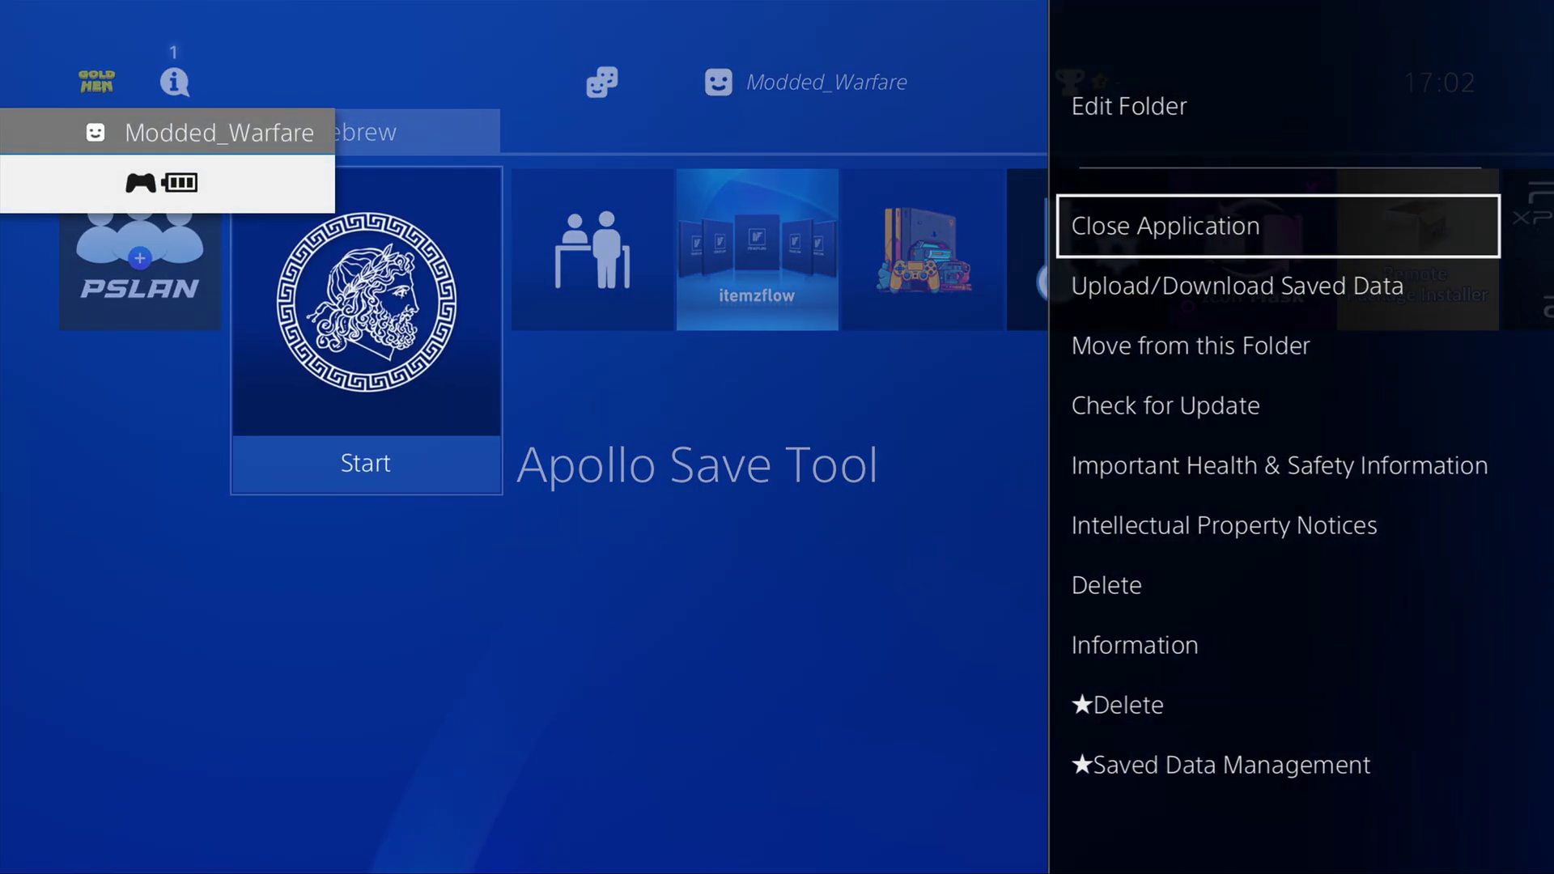
key(Return)
key(Return)
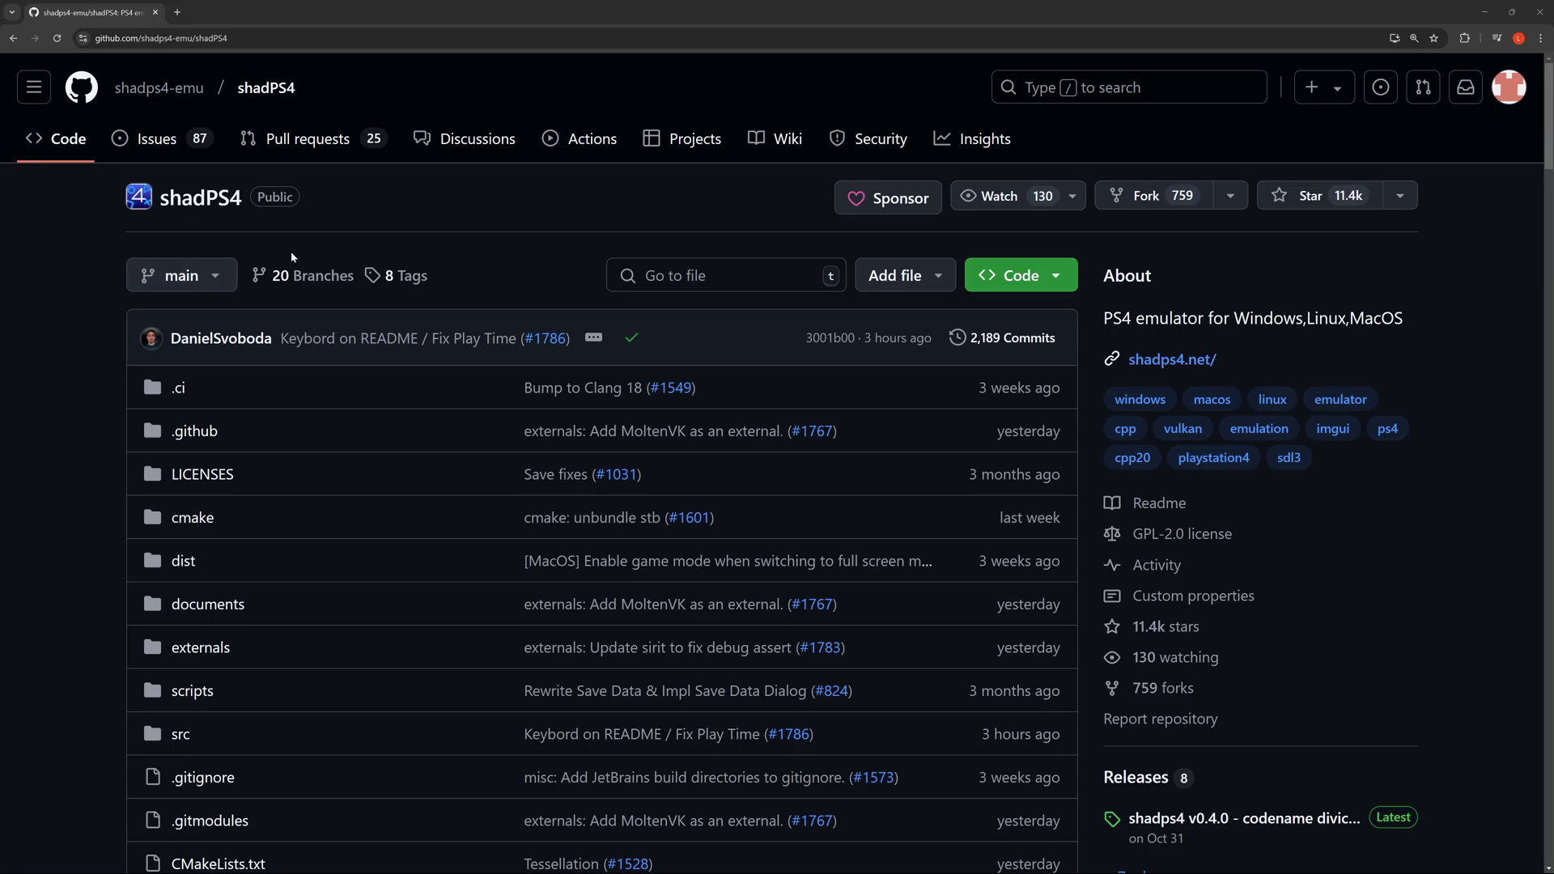
scroll(651, 556, down, 2)
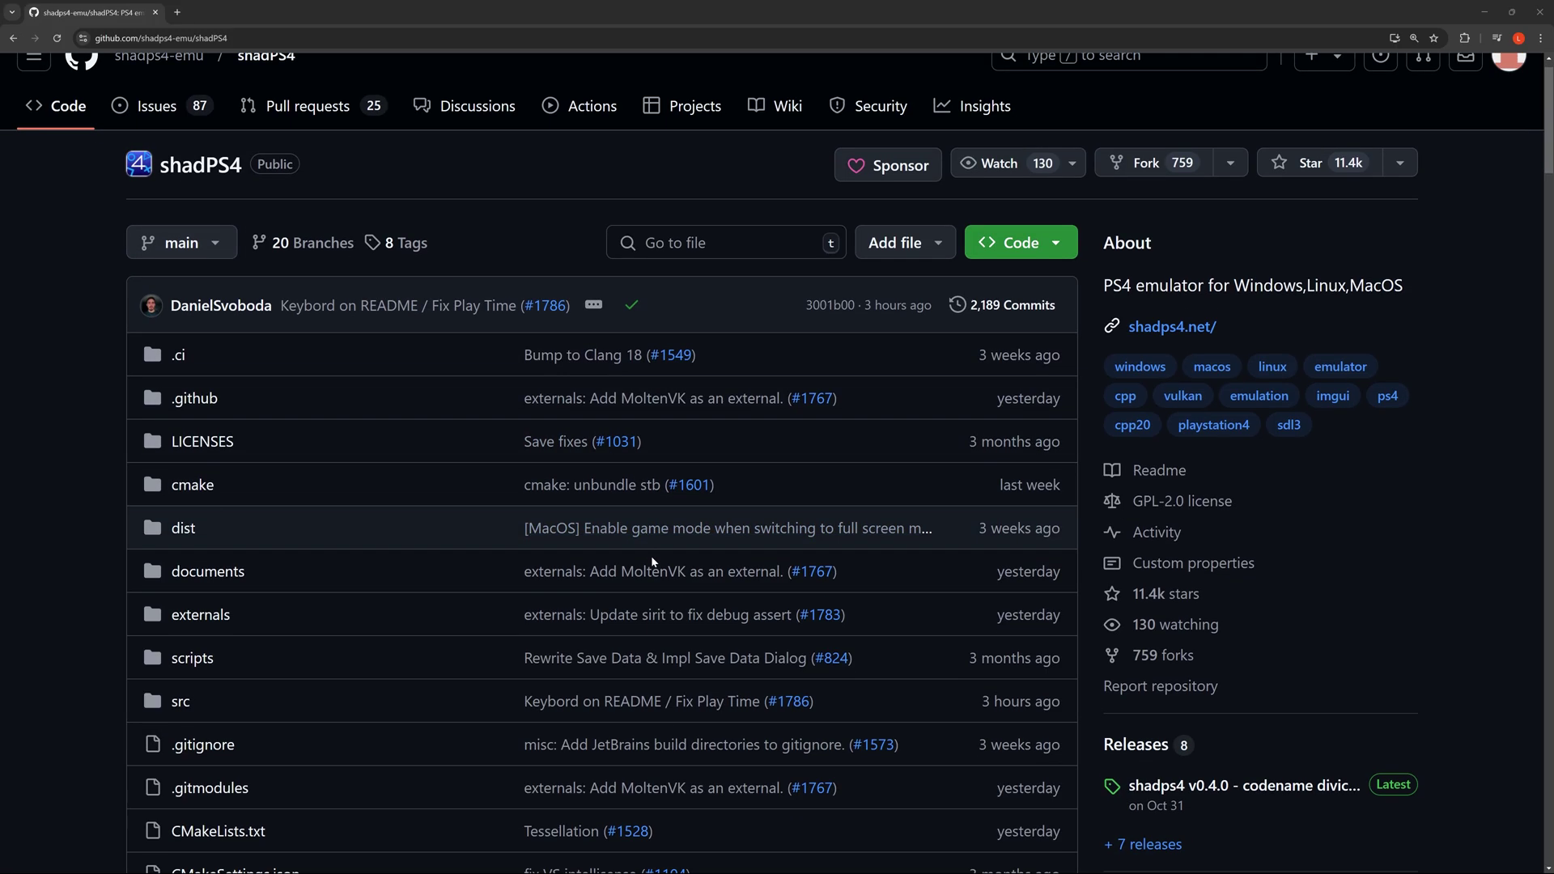
scroll(651, 555, down, 3)
click(1121, 613)
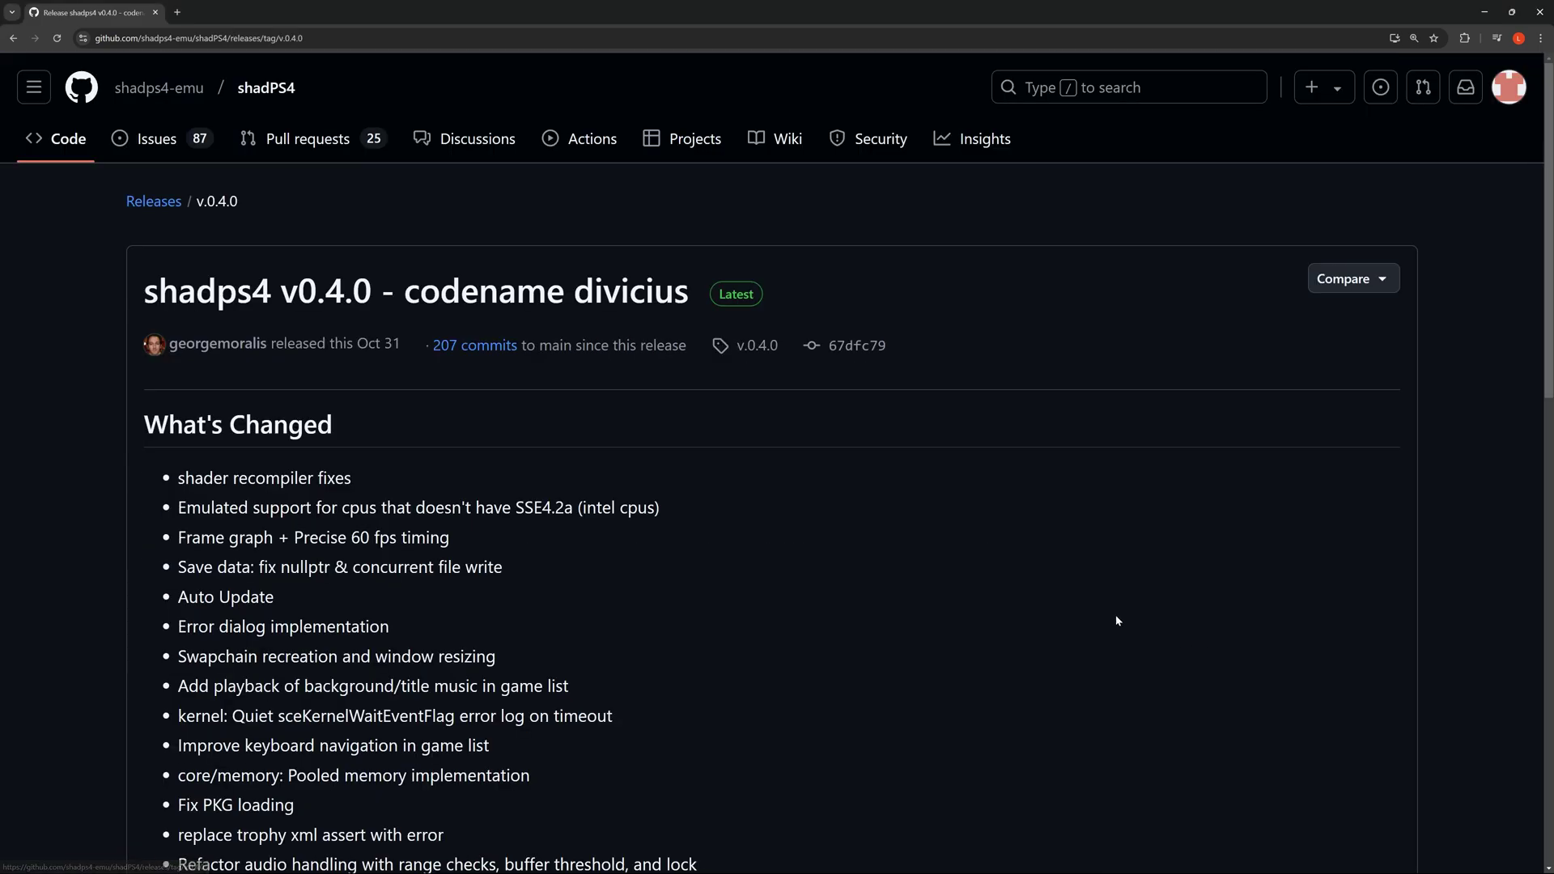
click(151, 202)
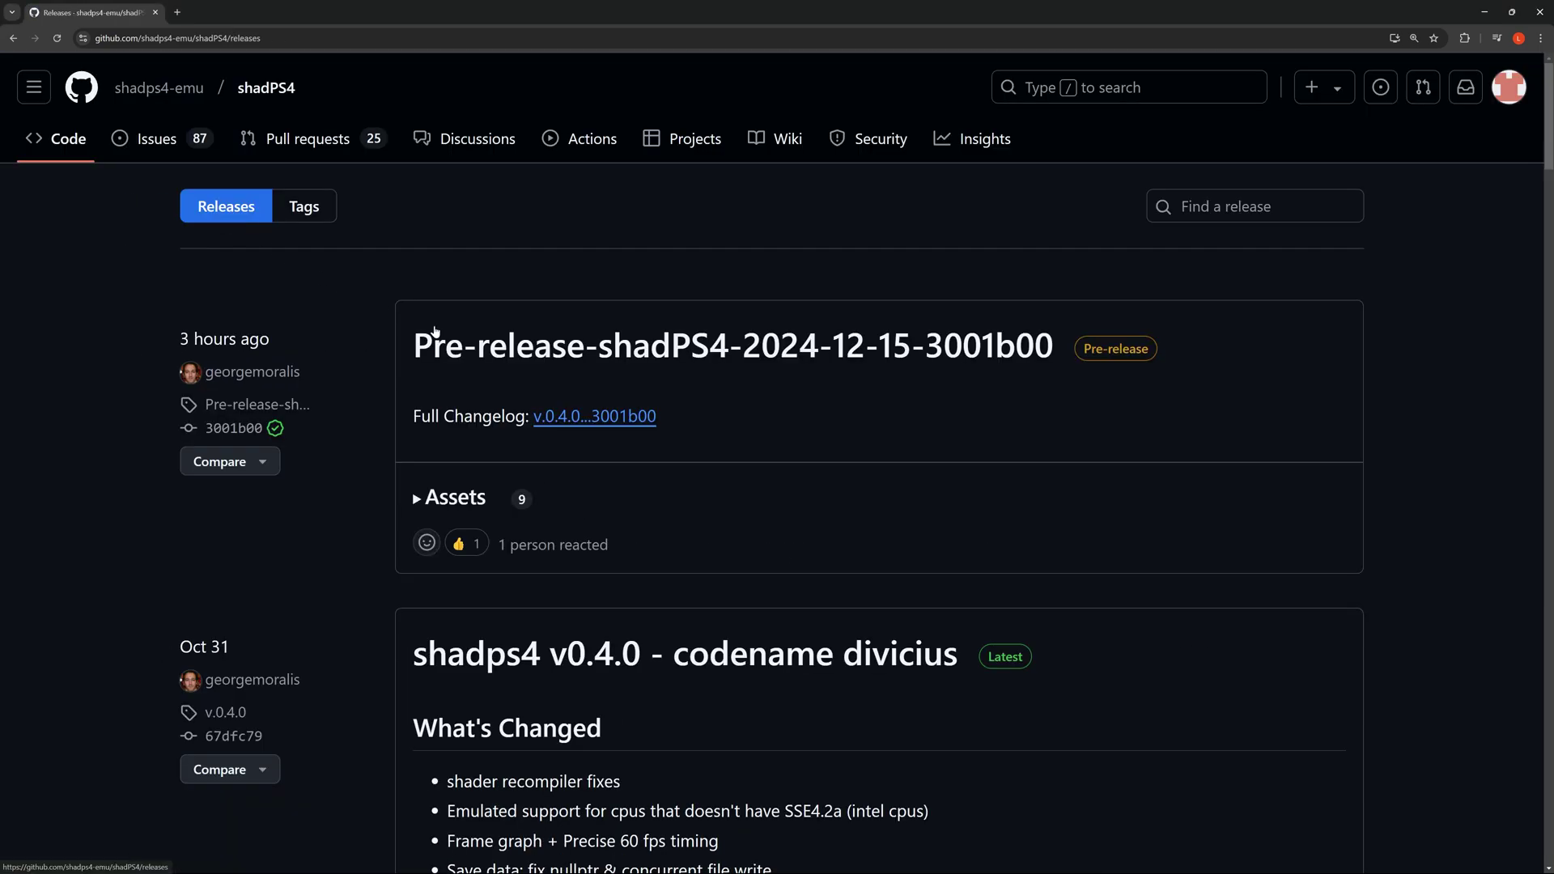
click(472, 495)
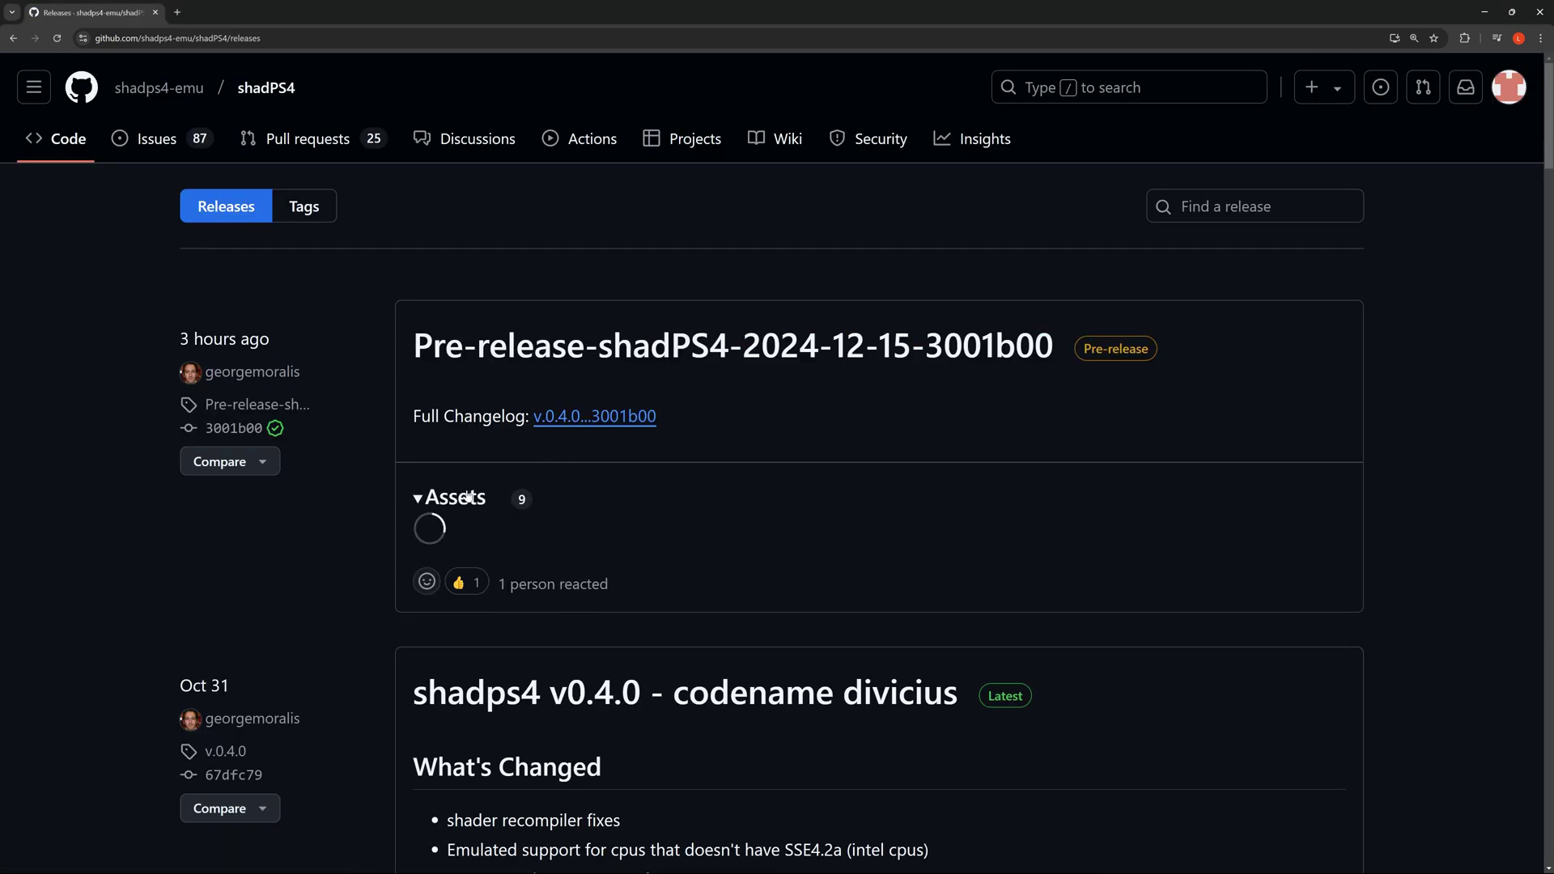
scroll(484, 527, down, 1)
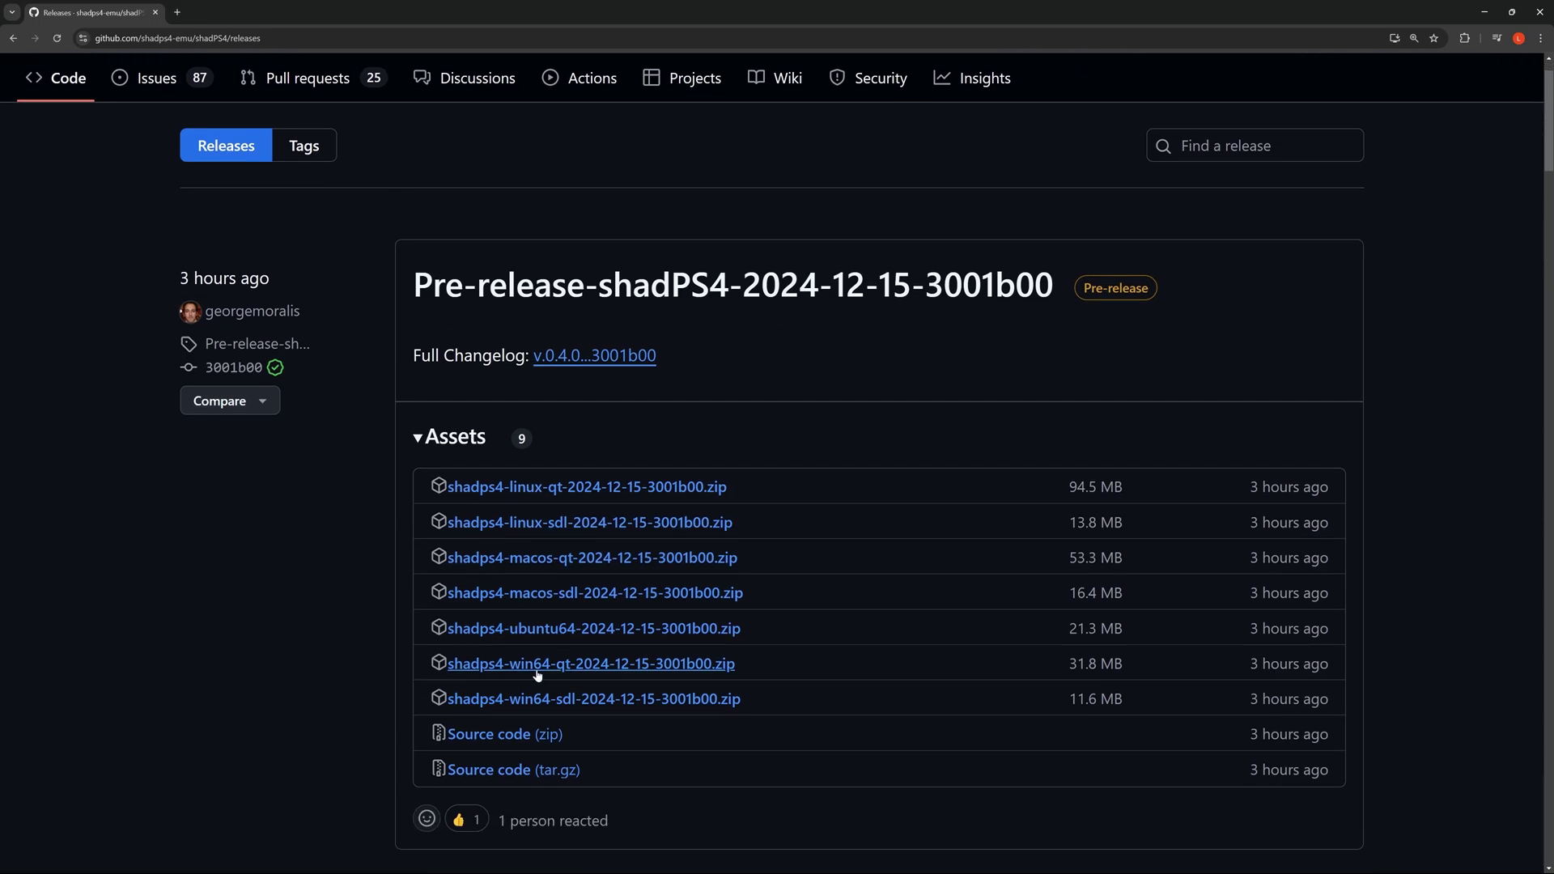
drag(735, 665, 479, 665)
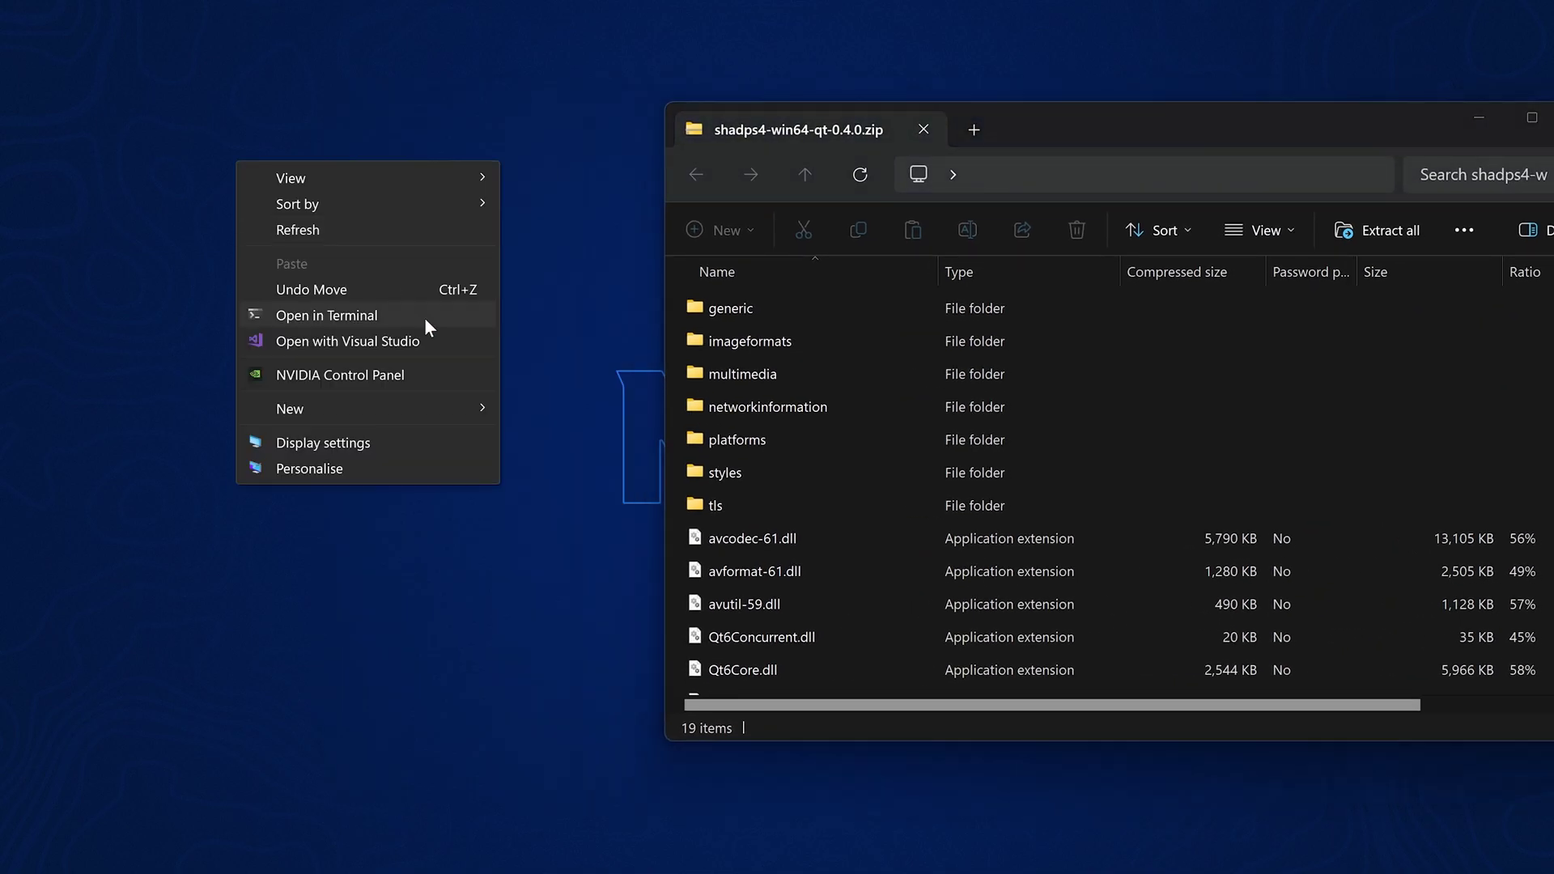
Create a new folder named ShadPS4 on the desktop.
mouse_move(373, 403)
click(565, 406)
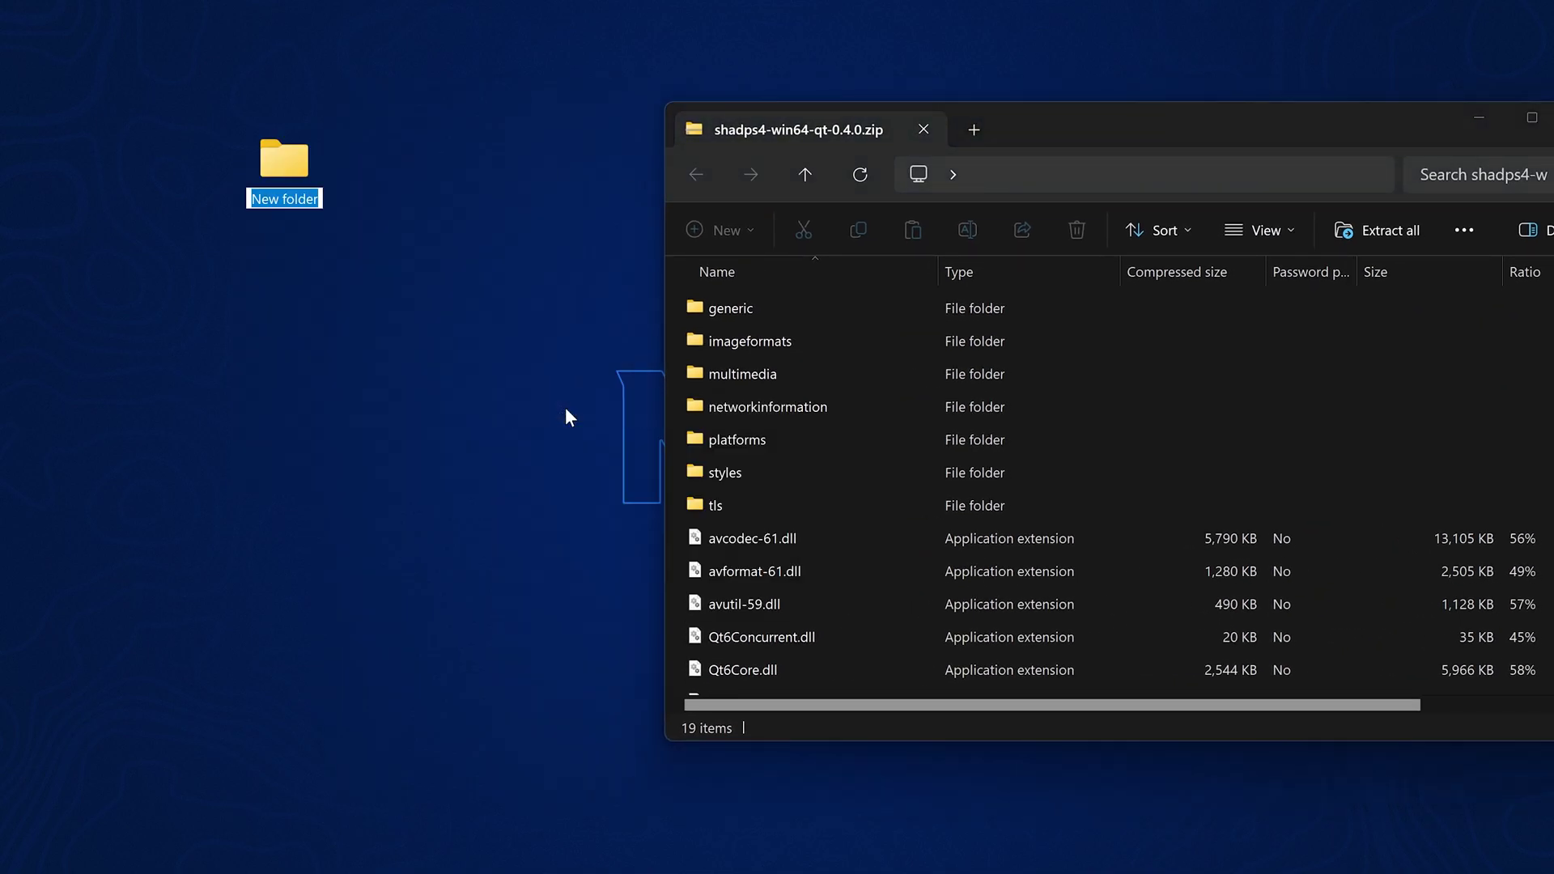
text(ShadPS4)
key(Return)
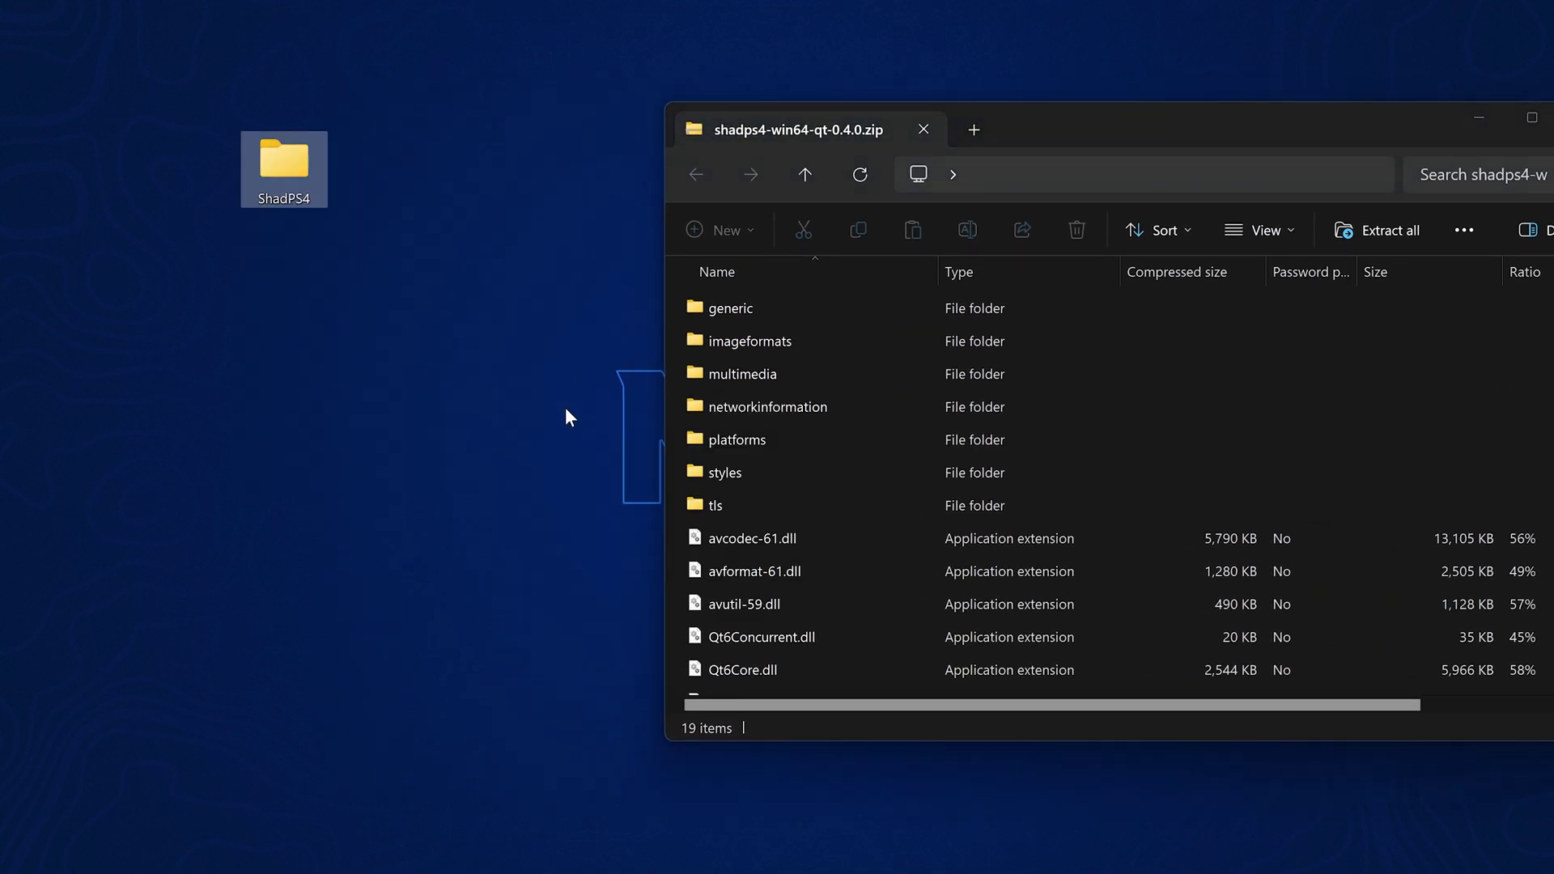
Extract the entire contents of shadps4-win64-qt-0.4.0.zip into the ShadPS4 folder.
click(832, 446)
key(ctrl+a)
drag(775, 348, 272, 159)
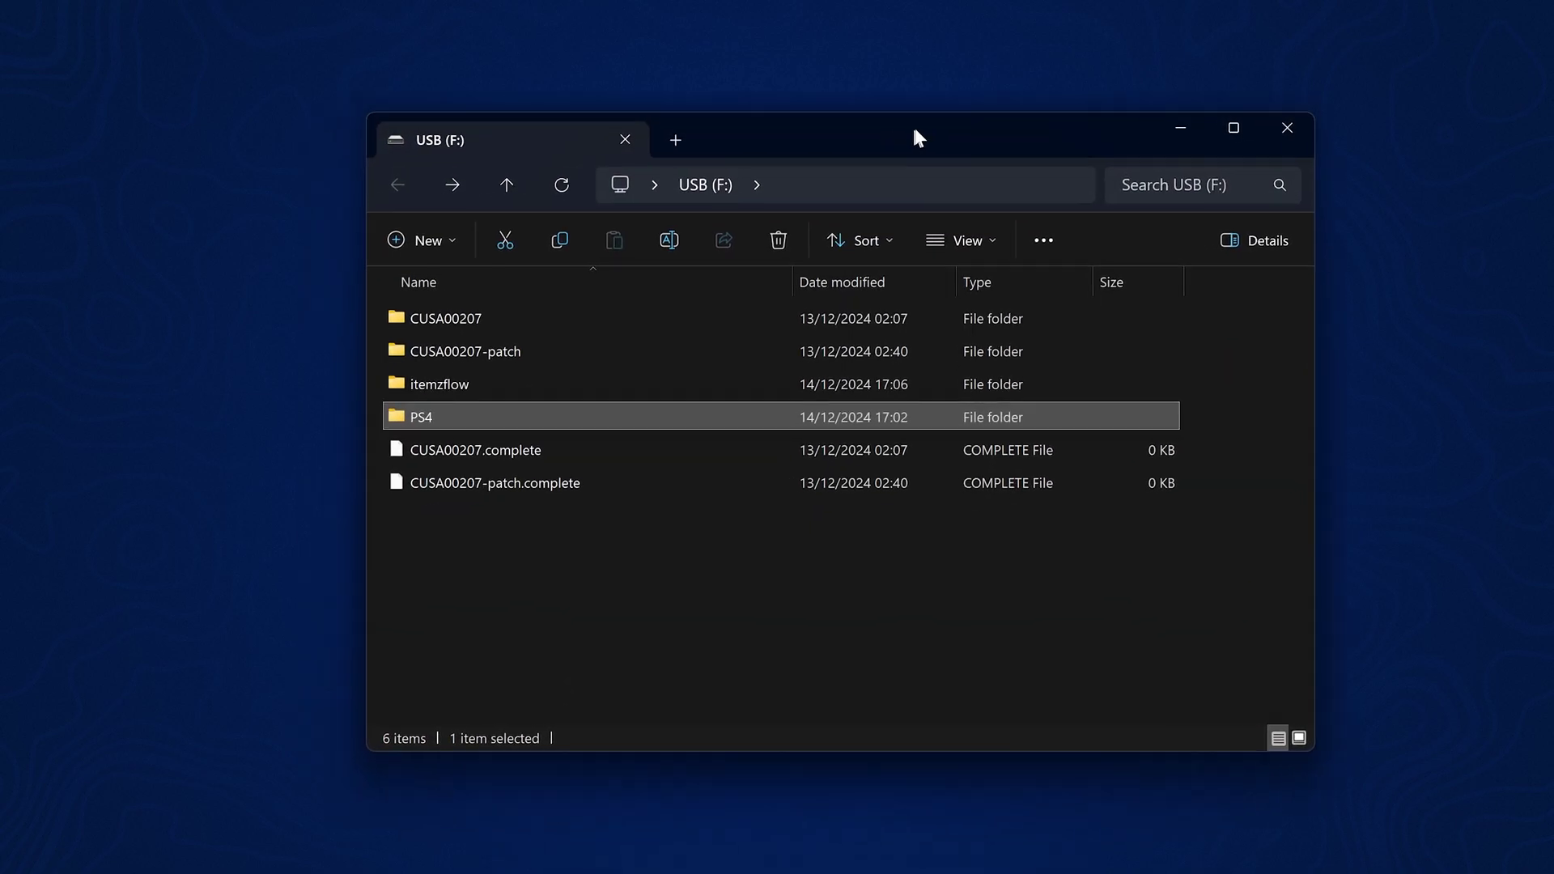
Delete CUSA00207.complete, CUSA00207-patch.complete and the itemzflow folder from the USB drive.
drag(486, 514, 599, 440)
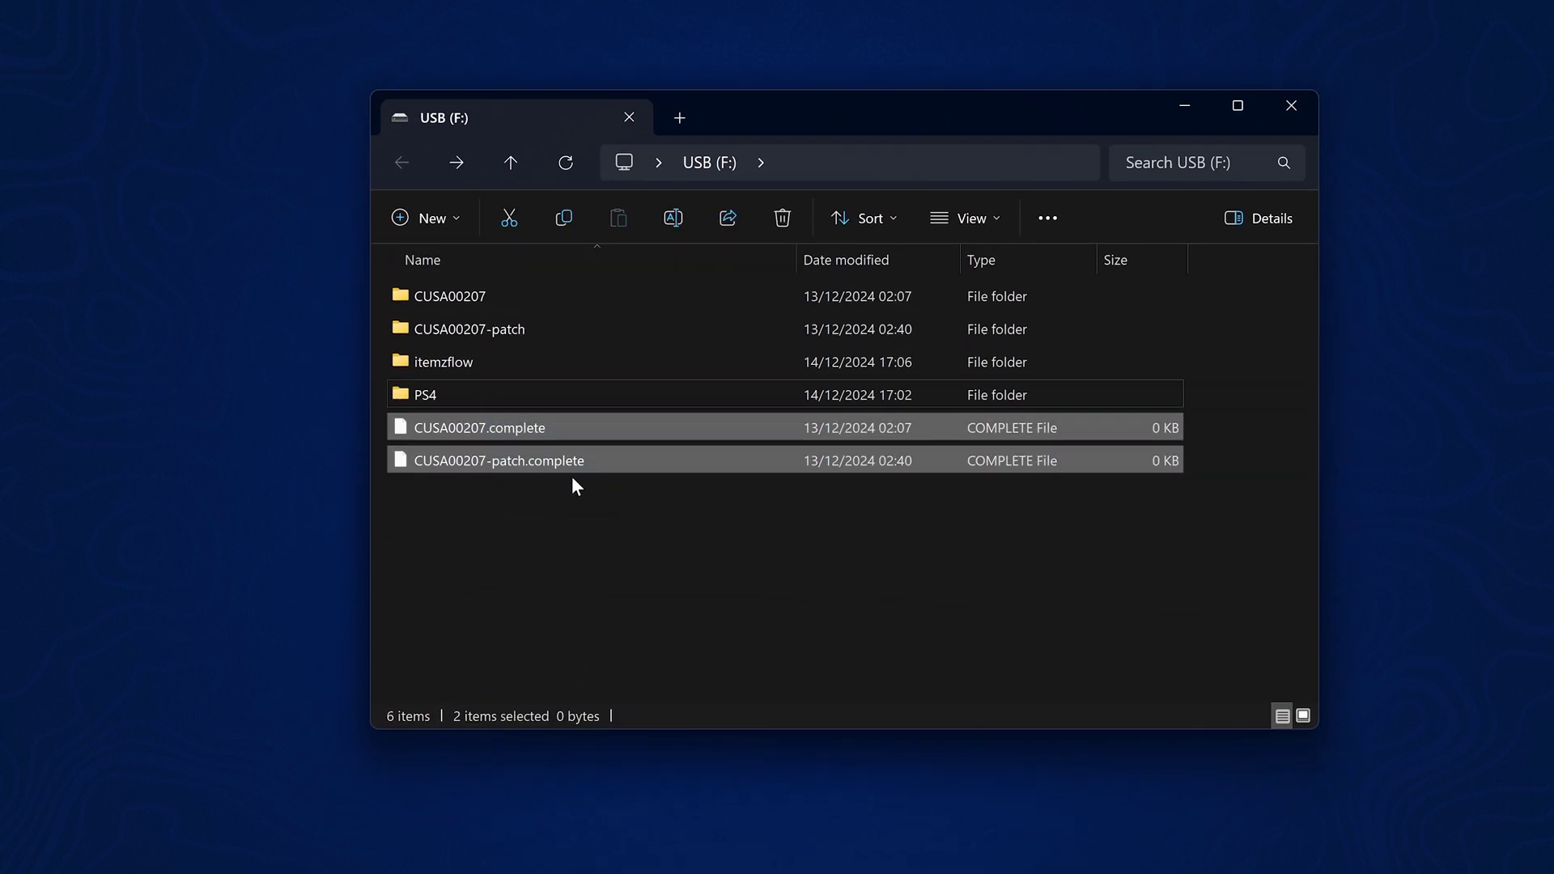
key(Delete)
click(505, 360)
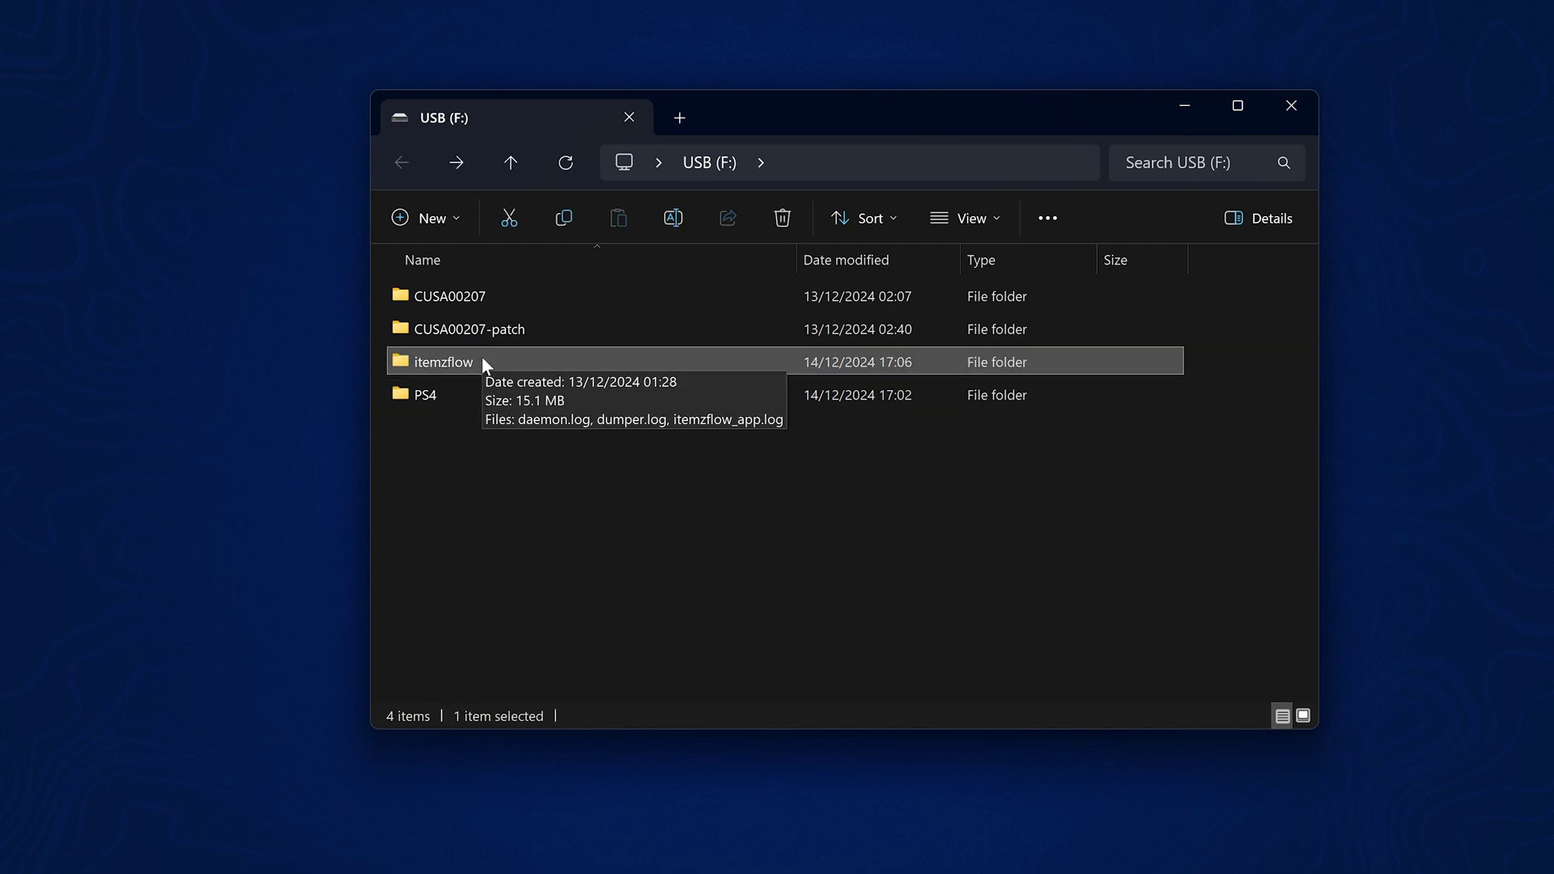
key(Delete)
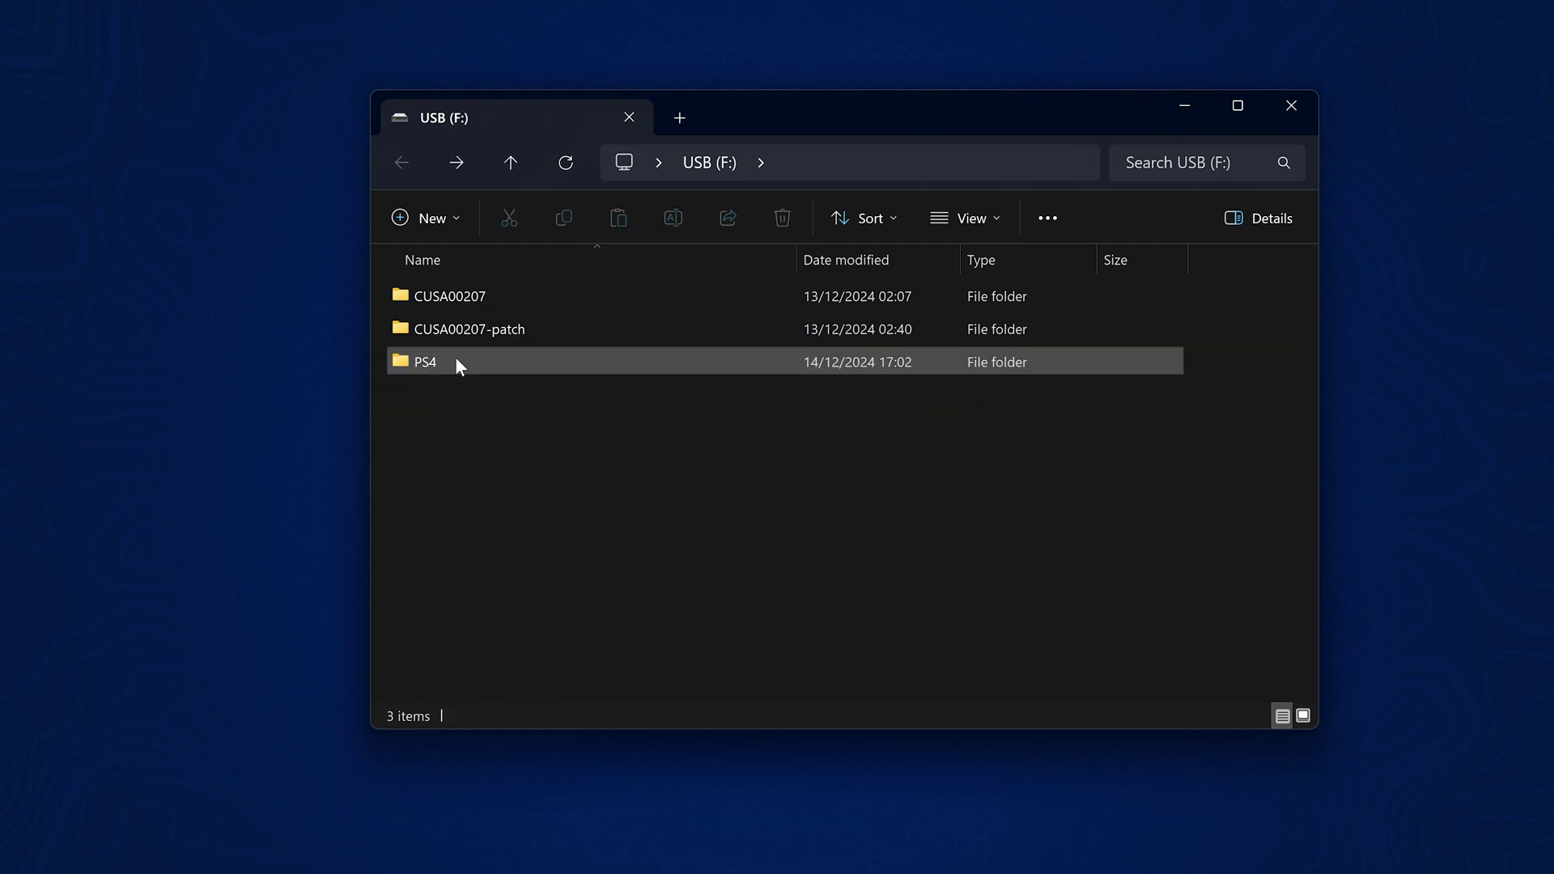
Examine the exported Bloodborne save files inside the PS4 > APOLLO folder, and return to the USB drive's root.
click(492, 357)
double_click(497, 360)
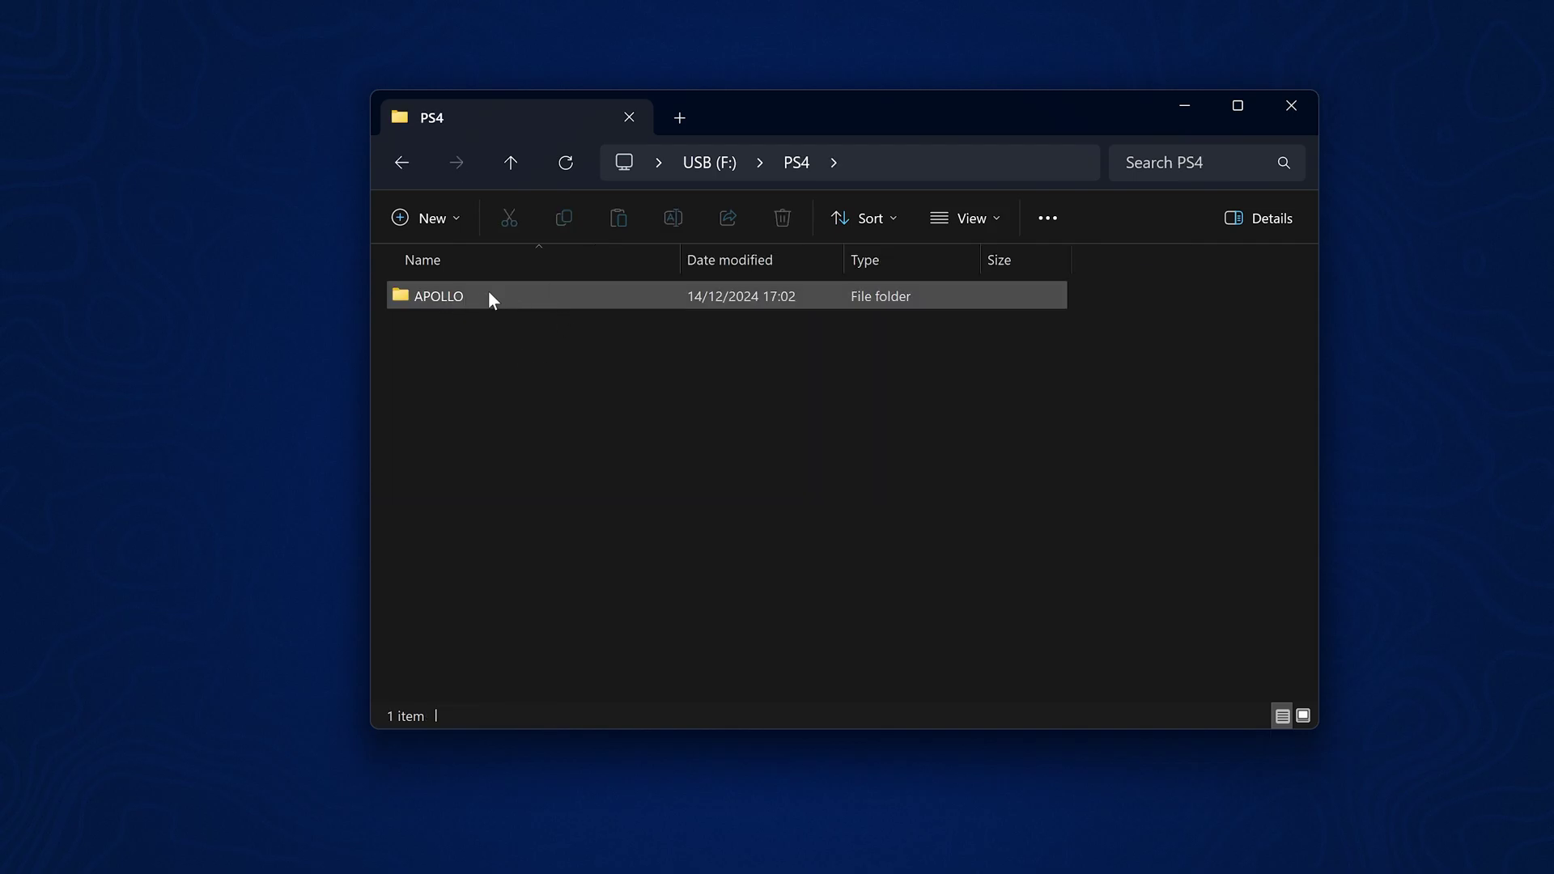
double_click(489, 297)
double_click(510, 303)
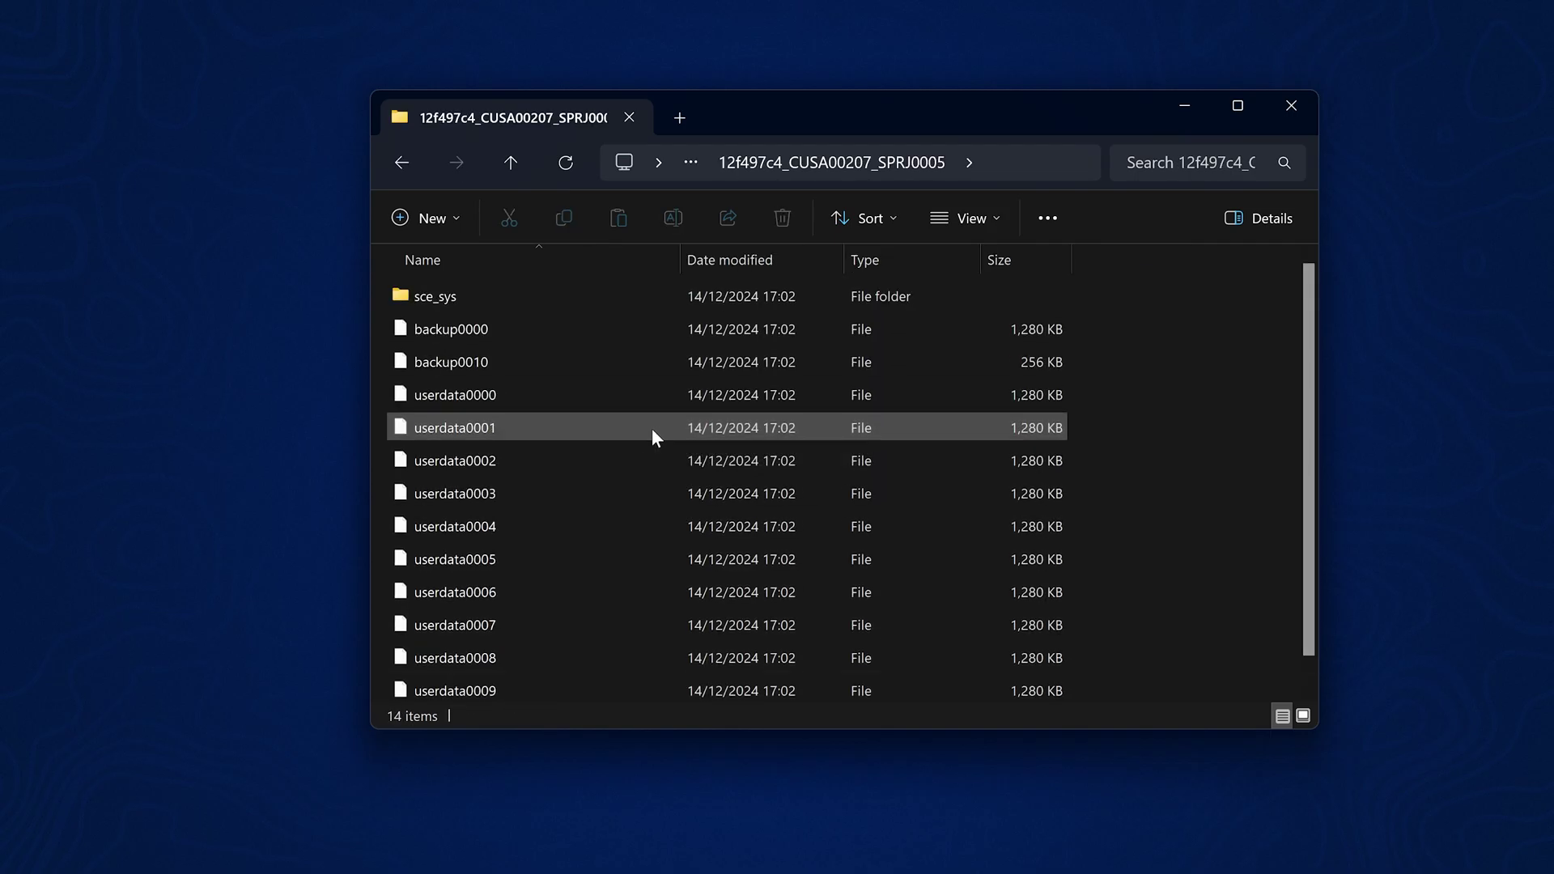
key(alt+Left)
key(alt+Left)
key(alt+Left)
click(429, 299)
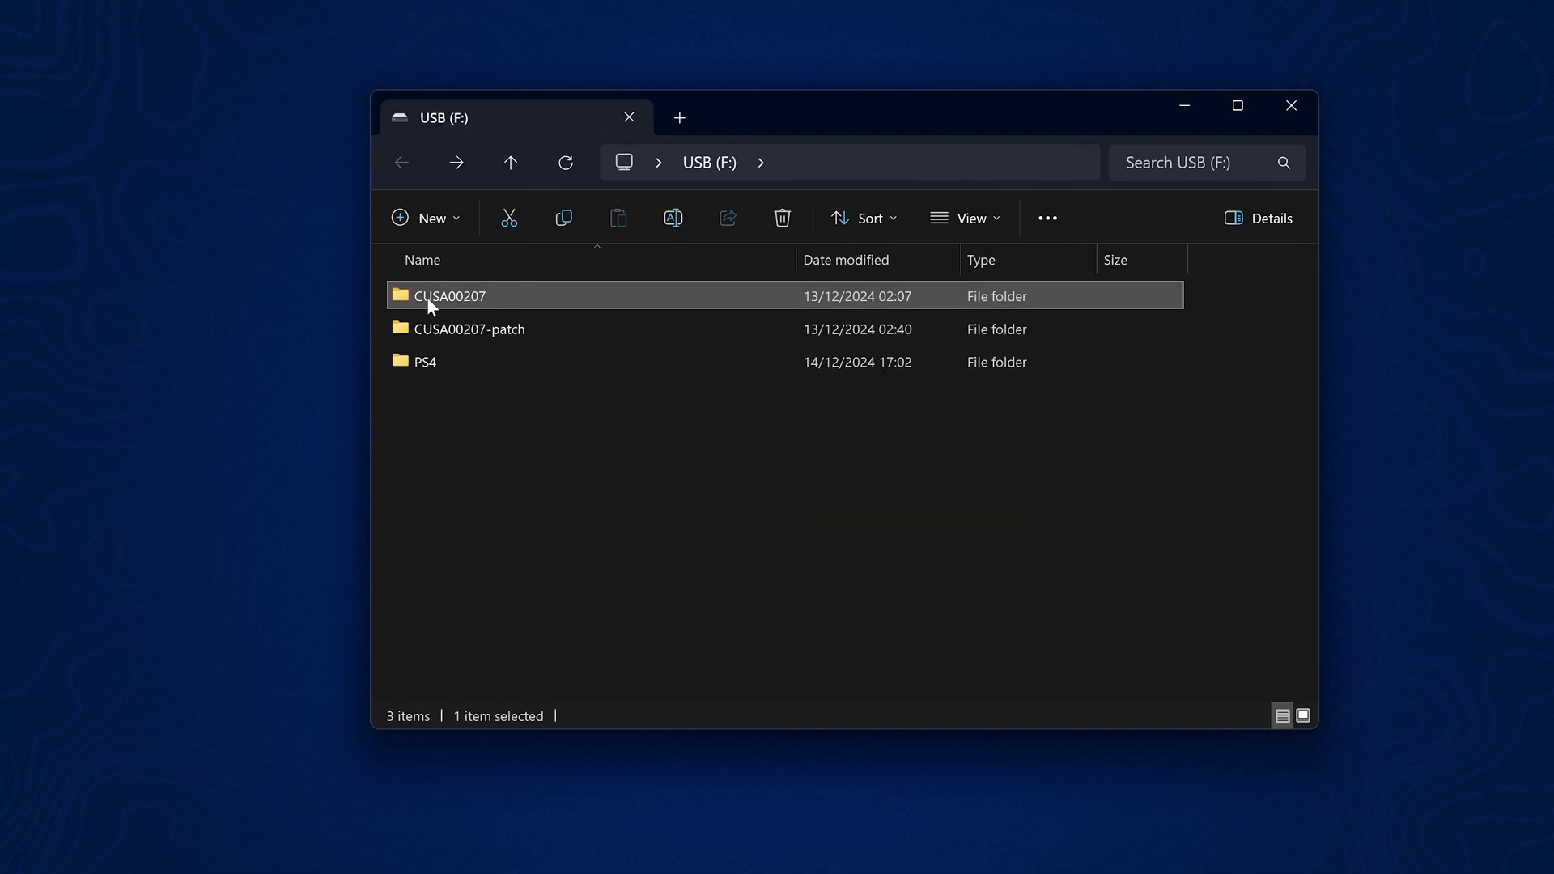
drag(1194, 295, 980, 328)
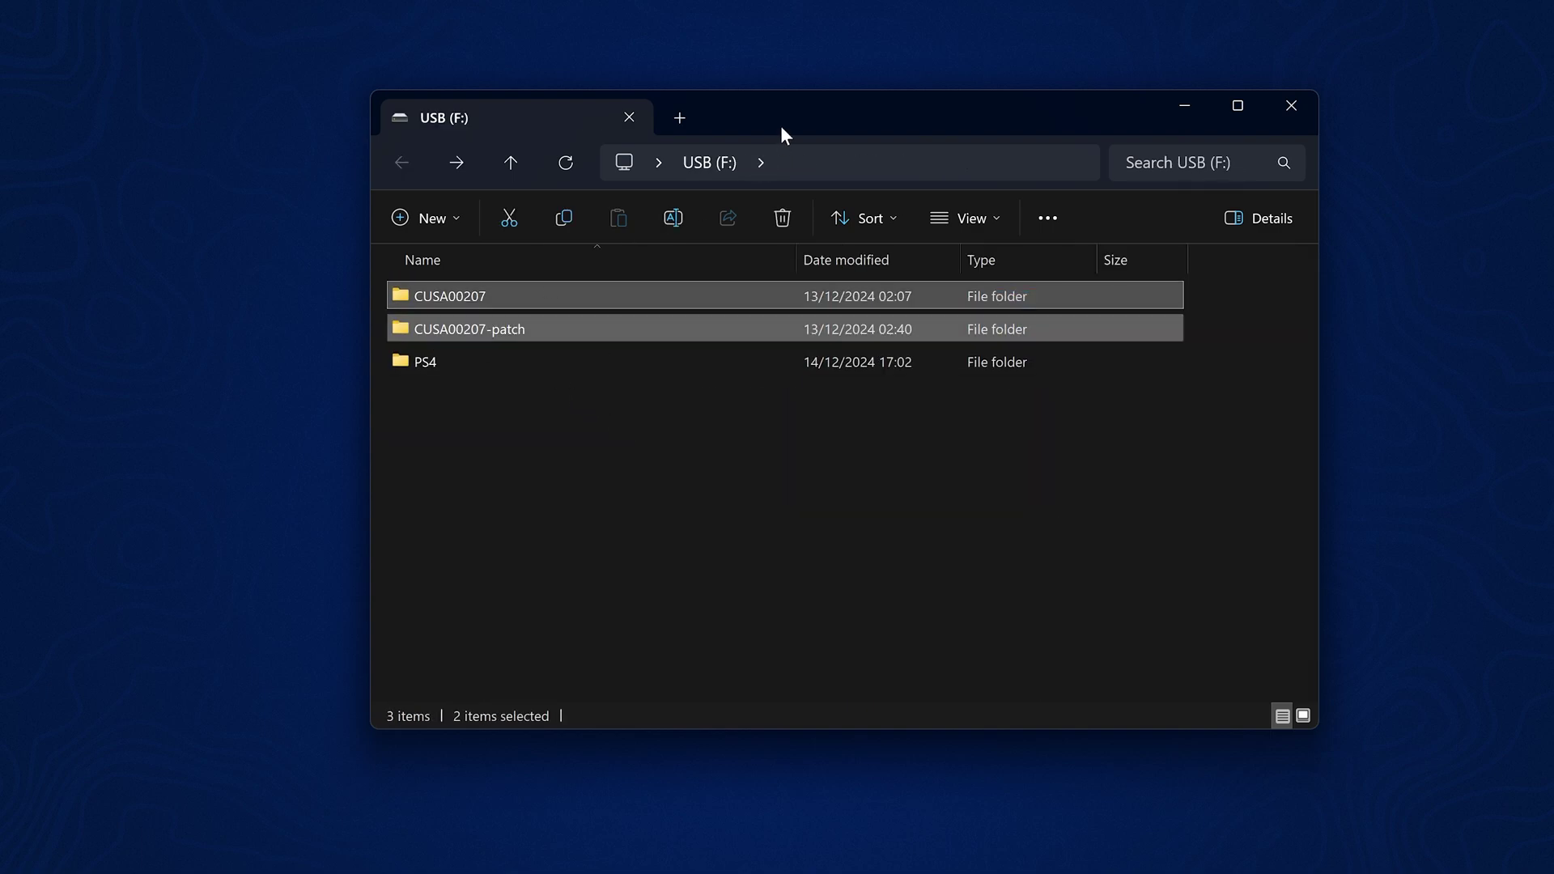
click(539, 329)
drag(834, 109, 820, 160)
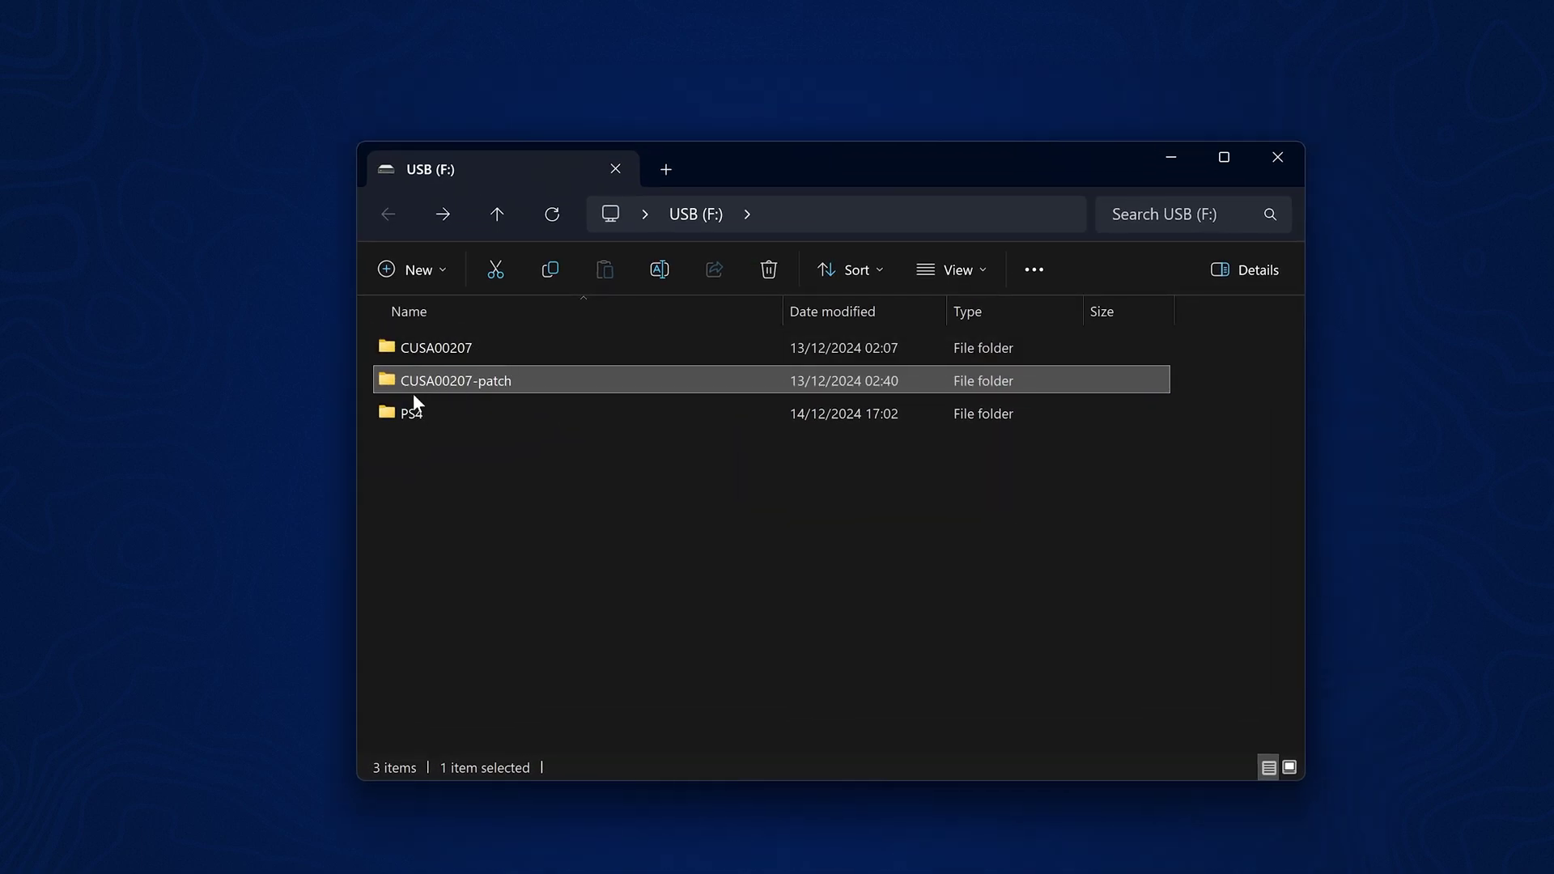
Cut all files and folders in the CUSA00207-patch folder and return to the USB drive's root.
double_click(523, 382)
click(522, 381)
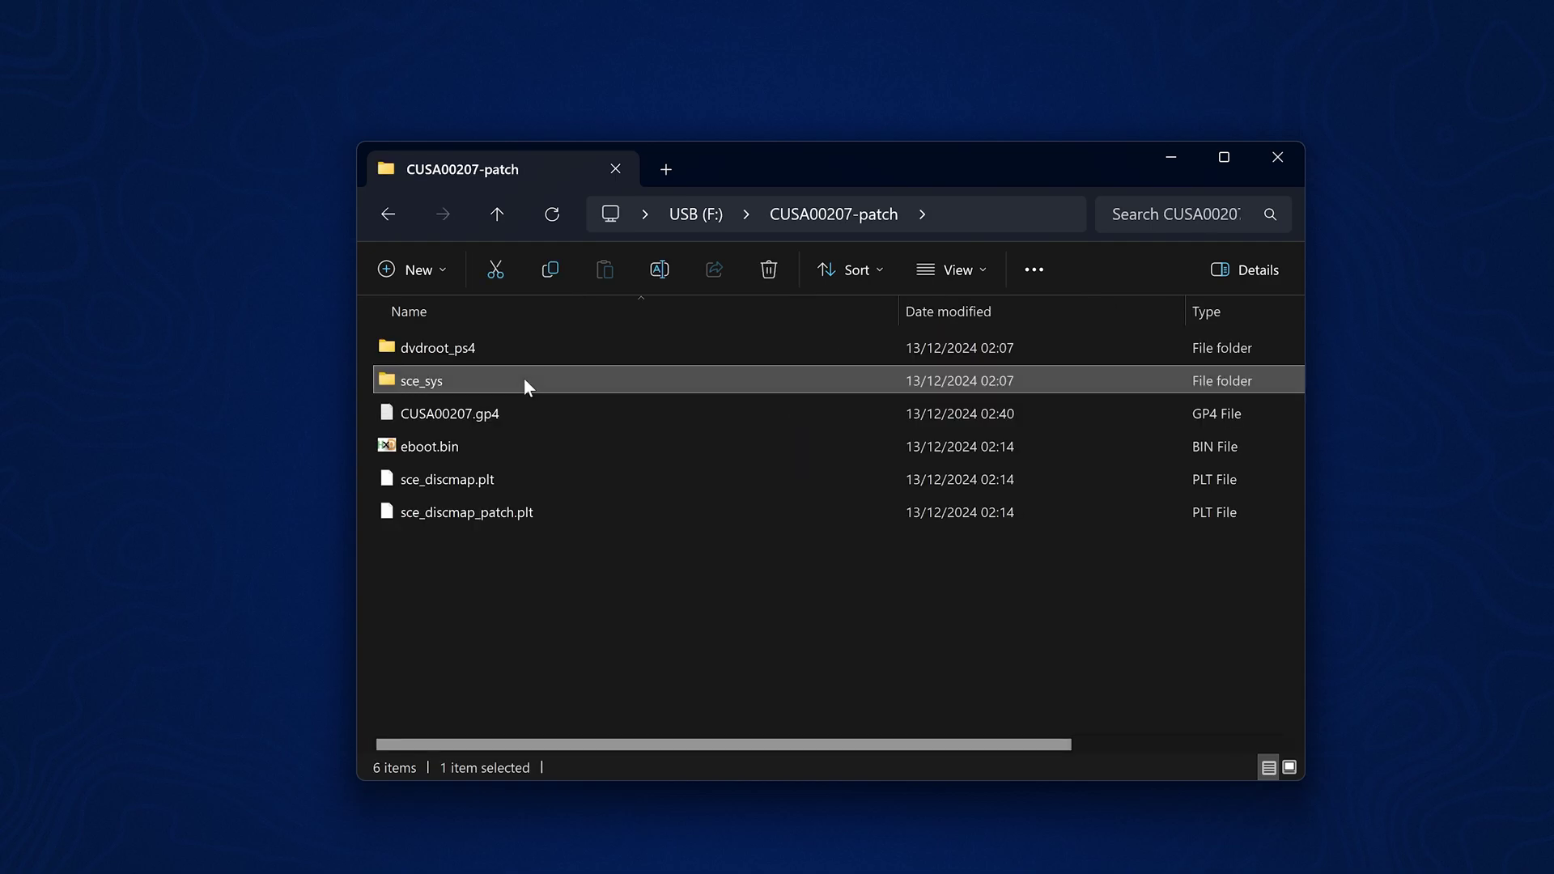
key(ctrl+a)
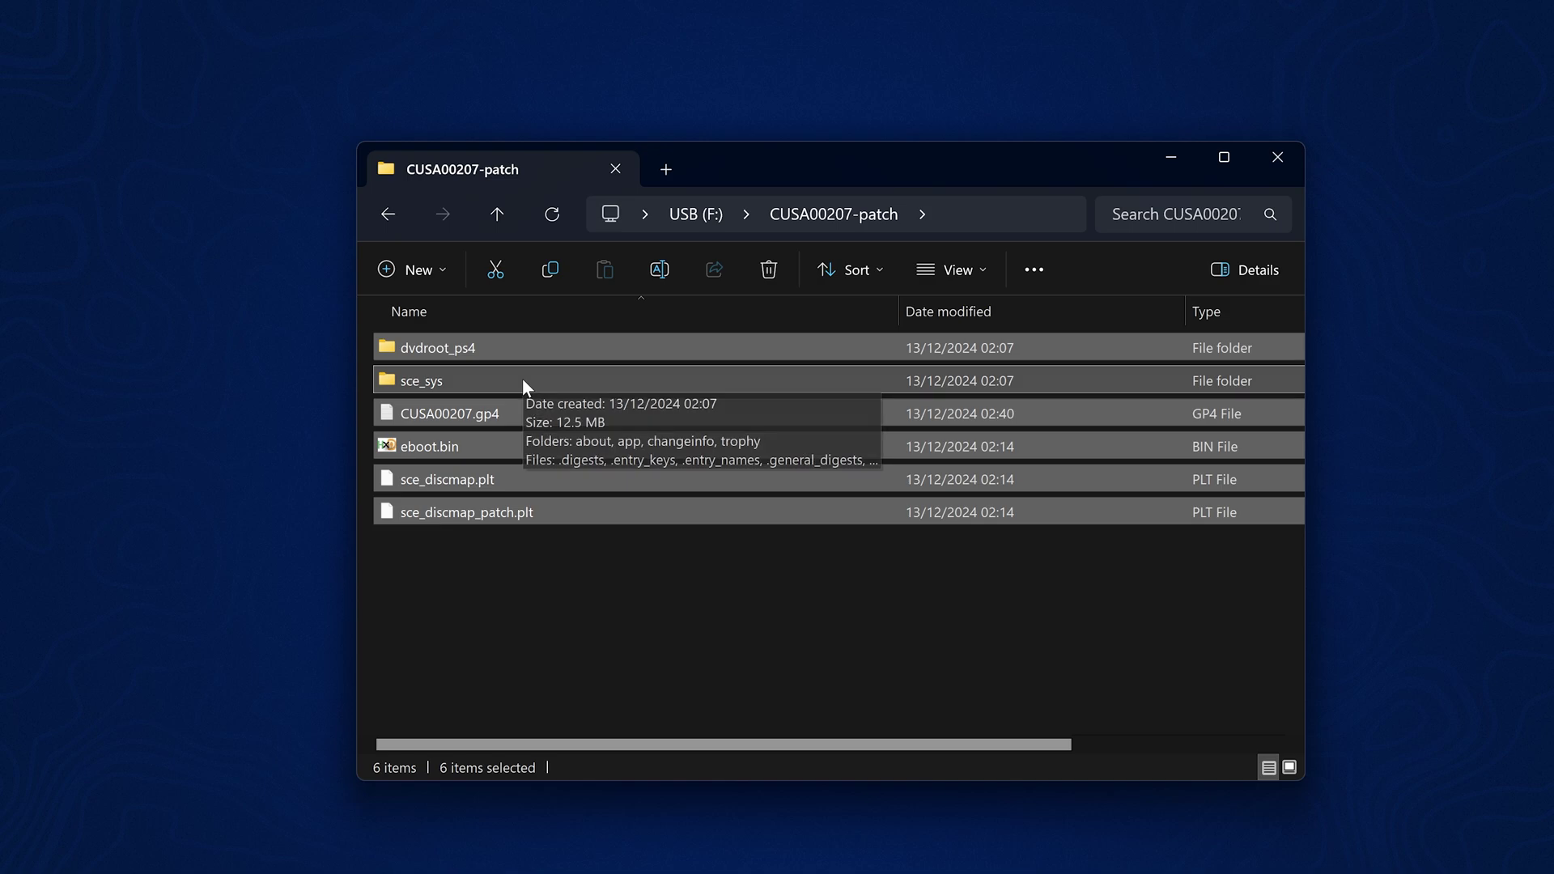
right_click(522, 381)
click(573, 732)
key(BackSpace)
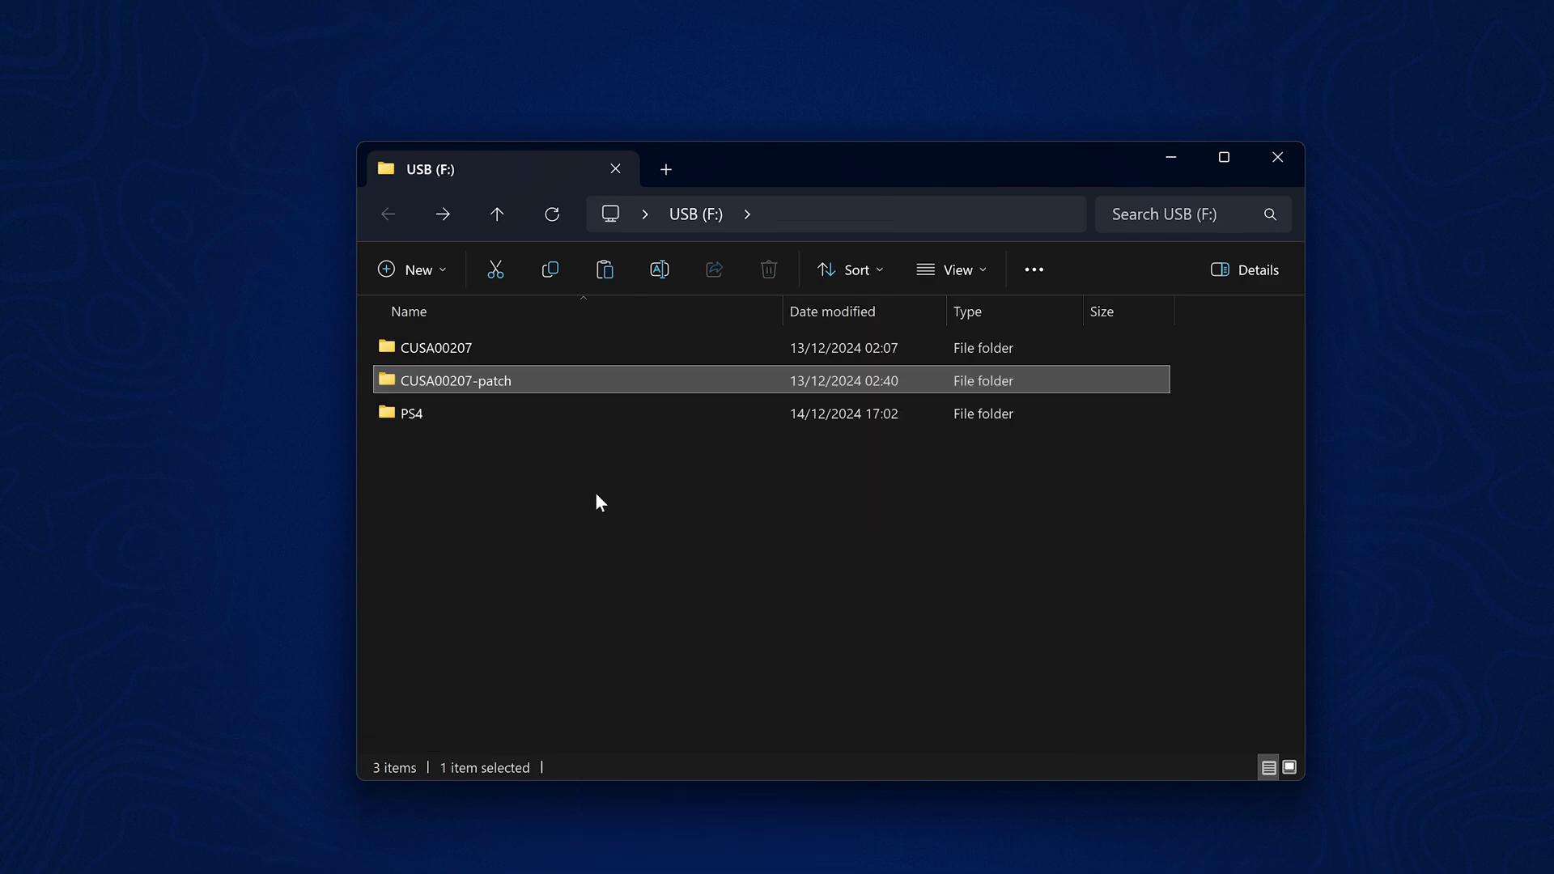
Paste the patch files into the Image0 folder inside CUSA00207, replacing the files with the same names.
click(444, 352)
double_click(433, 350)
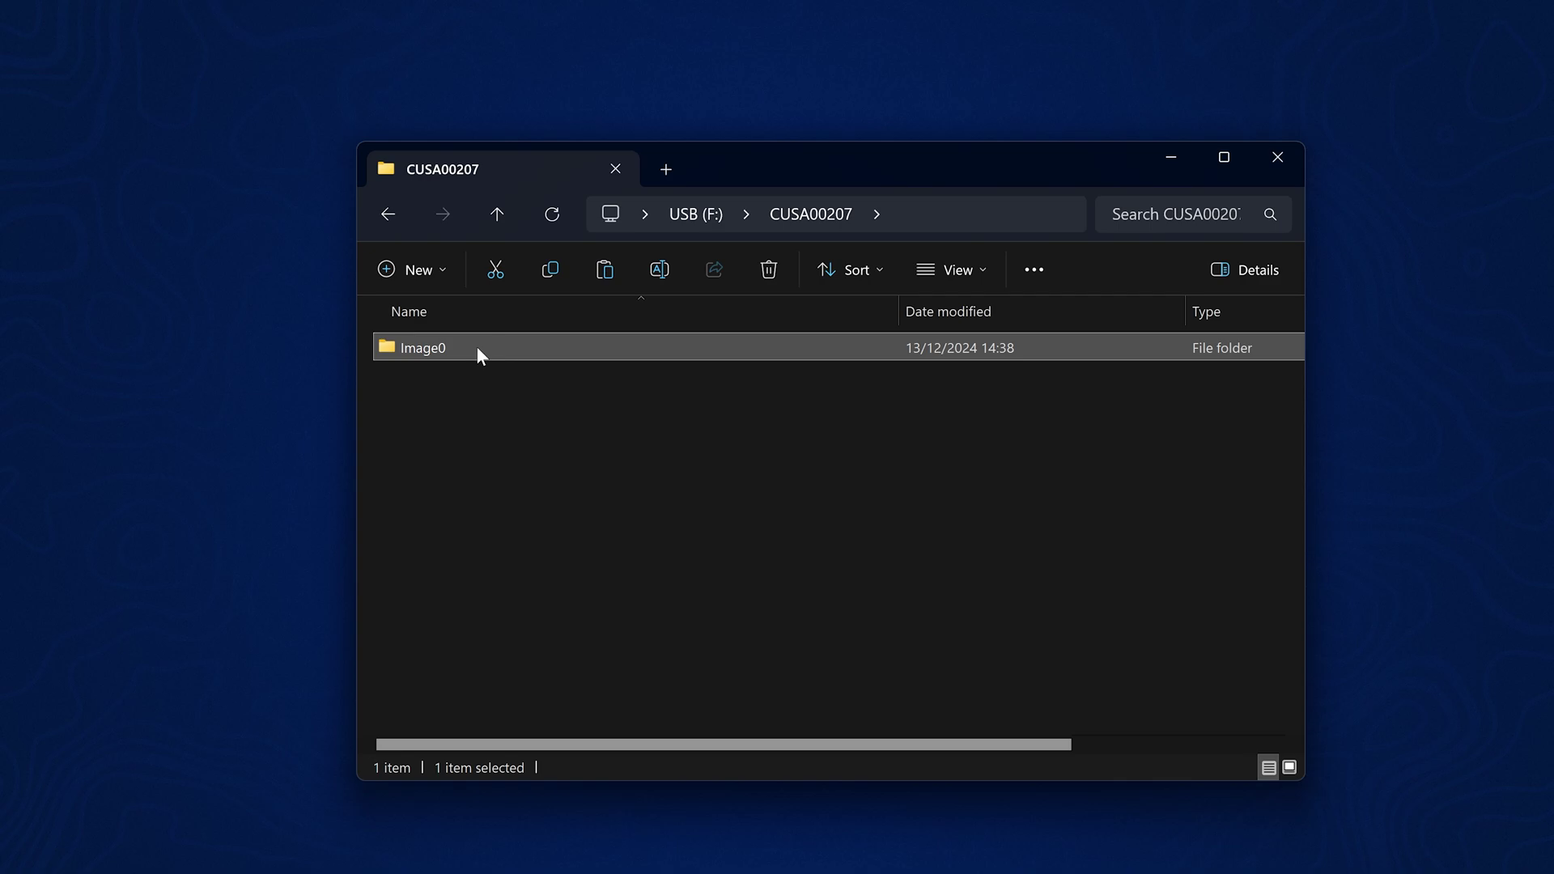
double_click(477, 350)
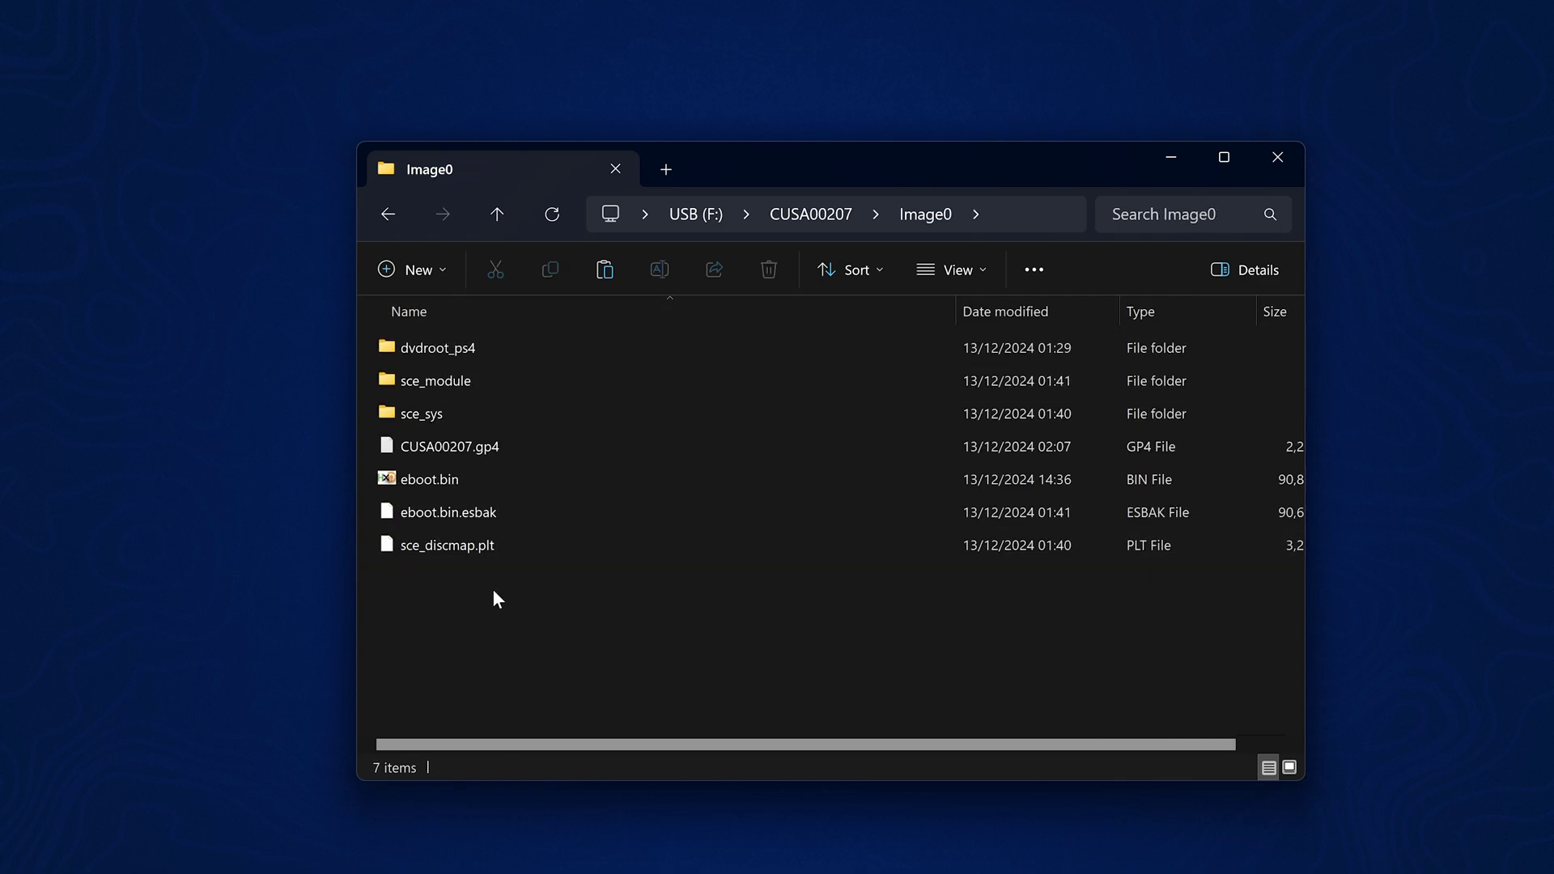
key(ctrl+v)
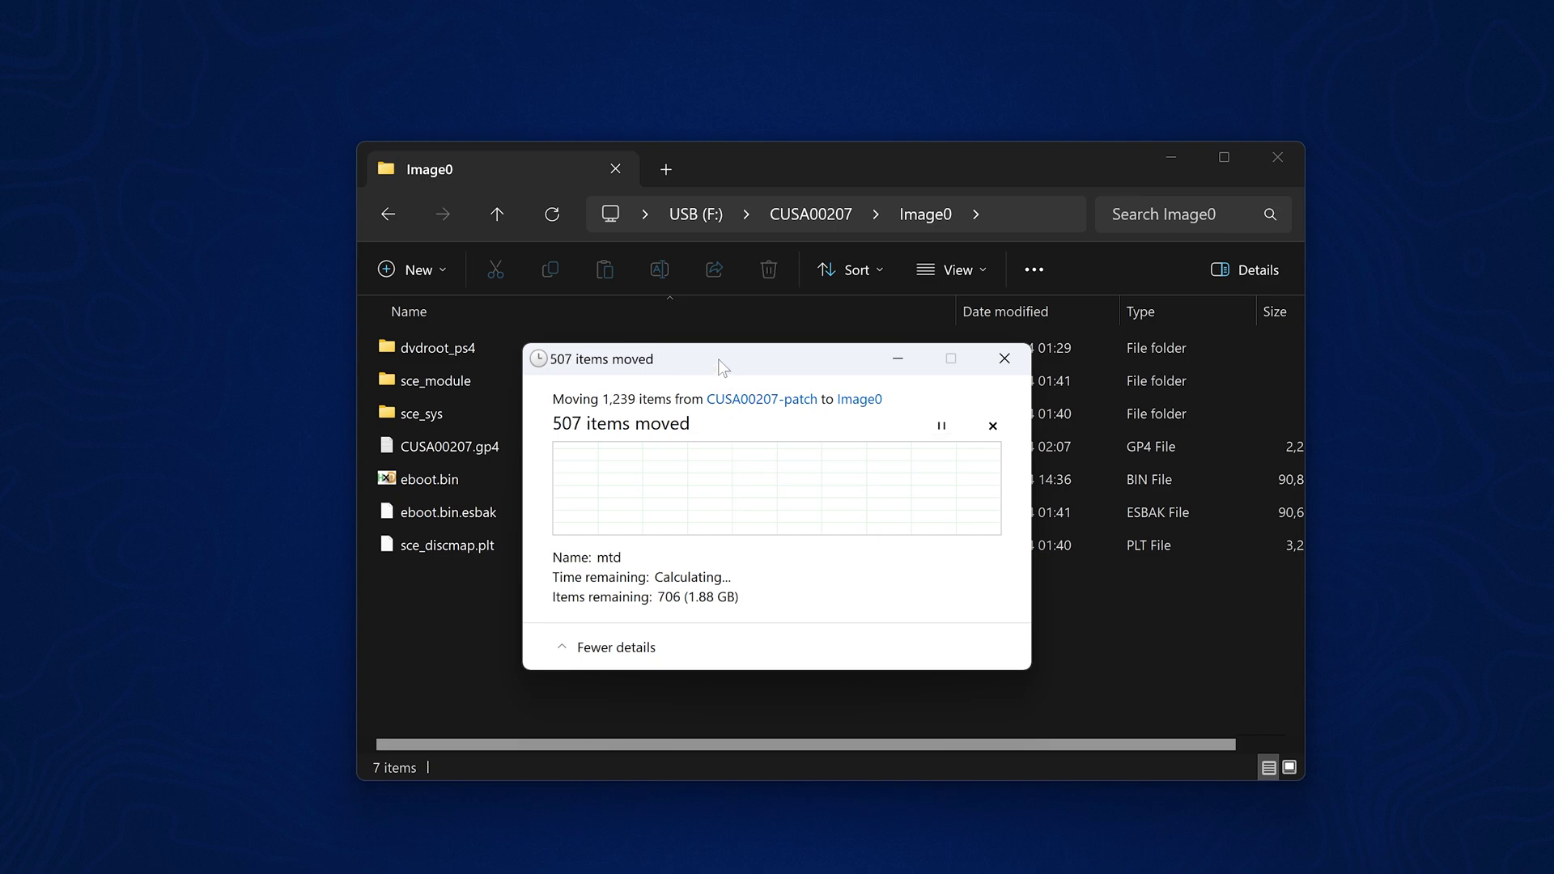
drag(722, 361, 740, 333)
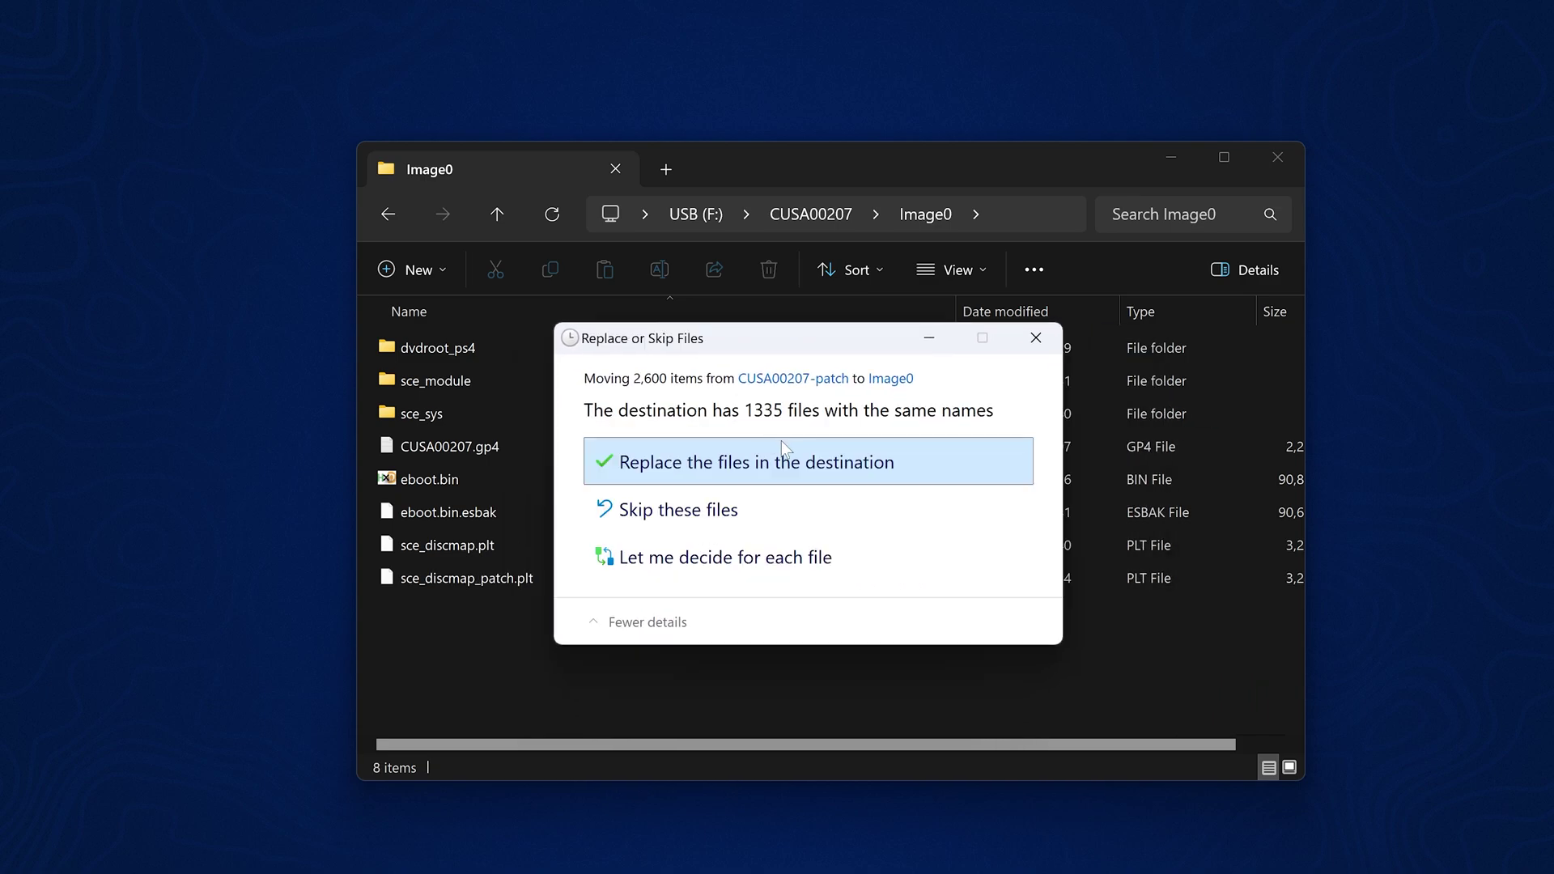
click(862, 476)
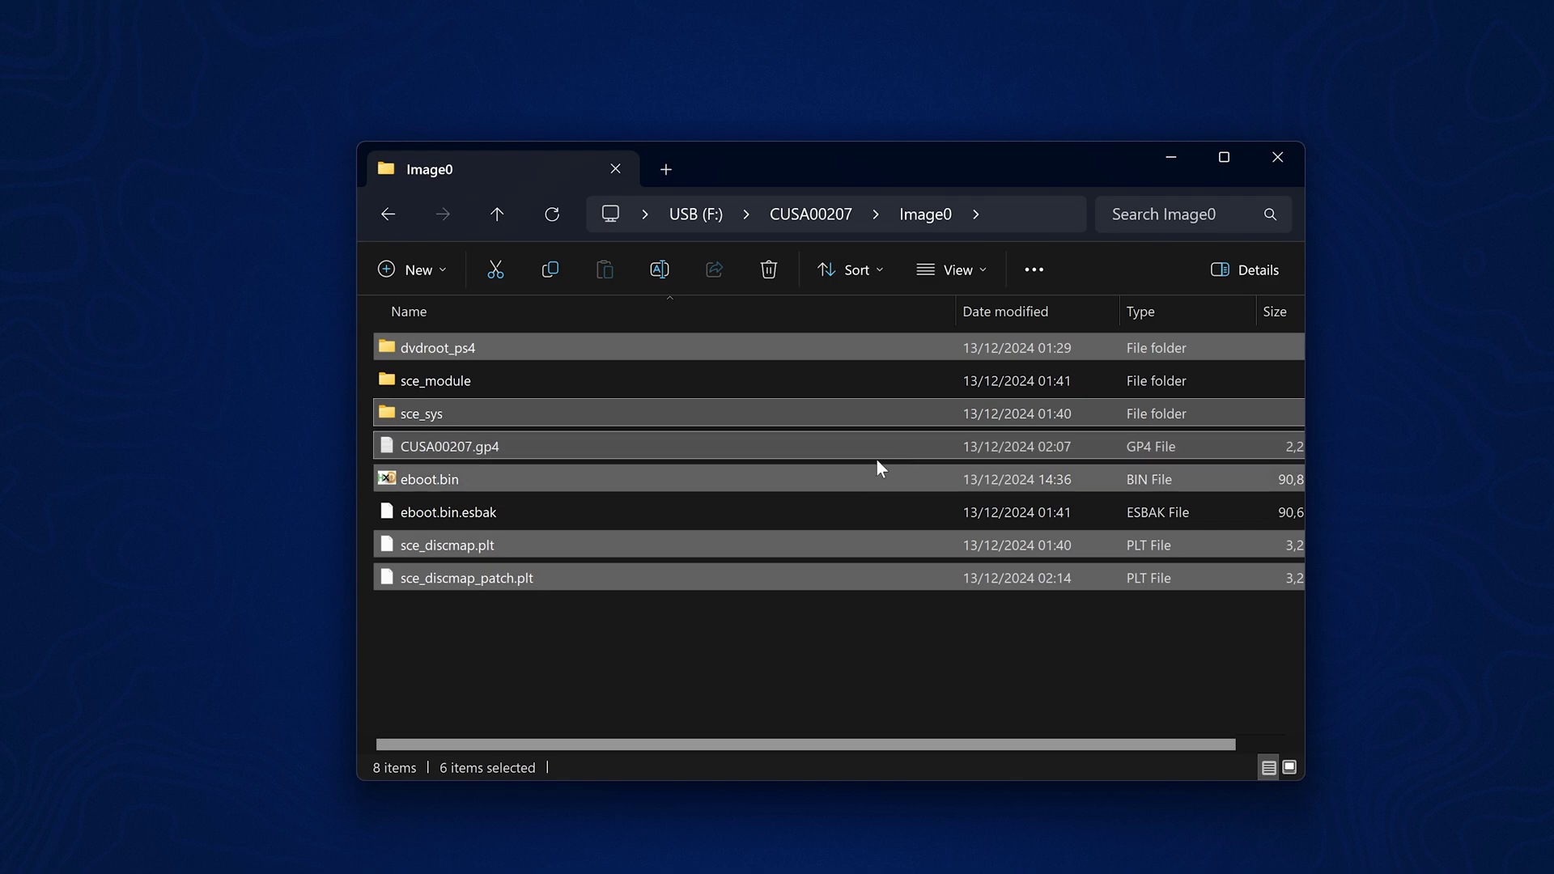
Delete CUSA00207.gp4 from the Image0 folder.
click(694, 624)
click(578, 443)
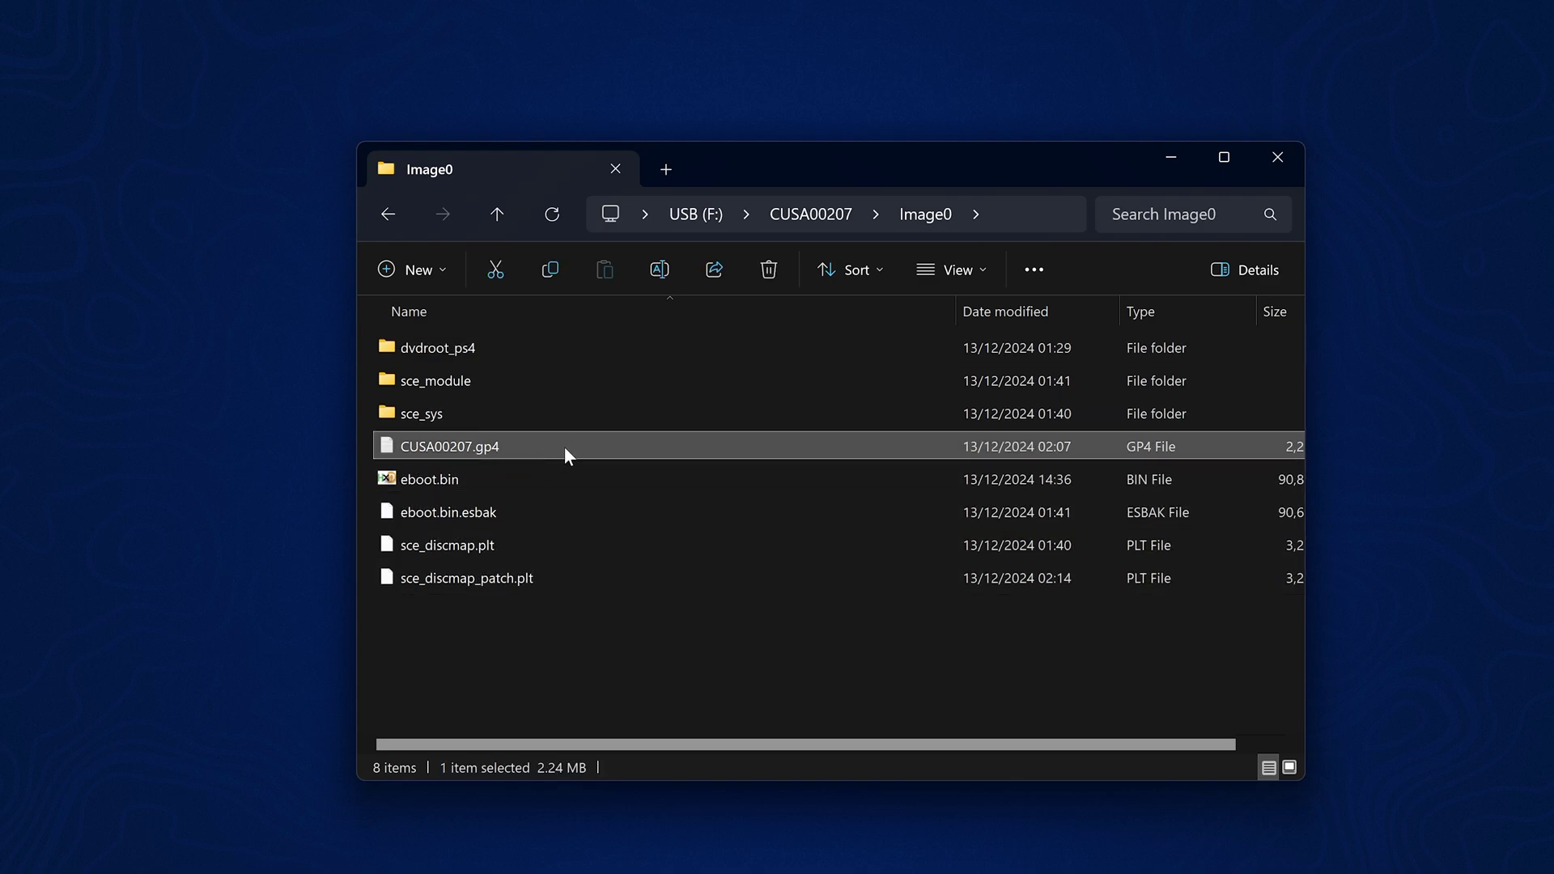
key(Delete)
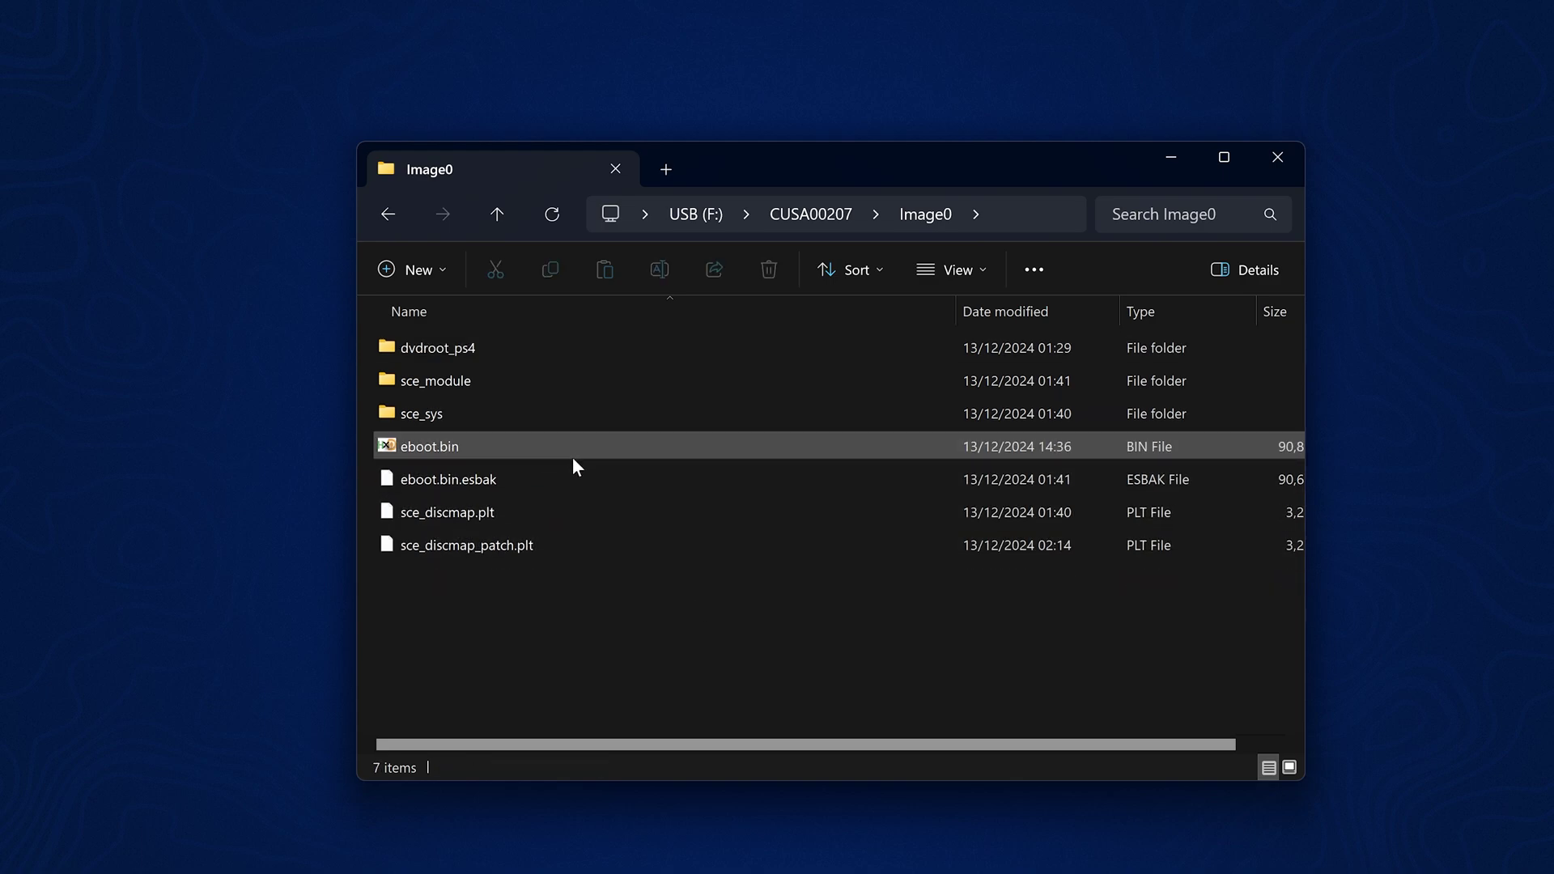
drag(525, 590, 775, 192)
click(633, 575)
drag(633, 626, 854, 225)
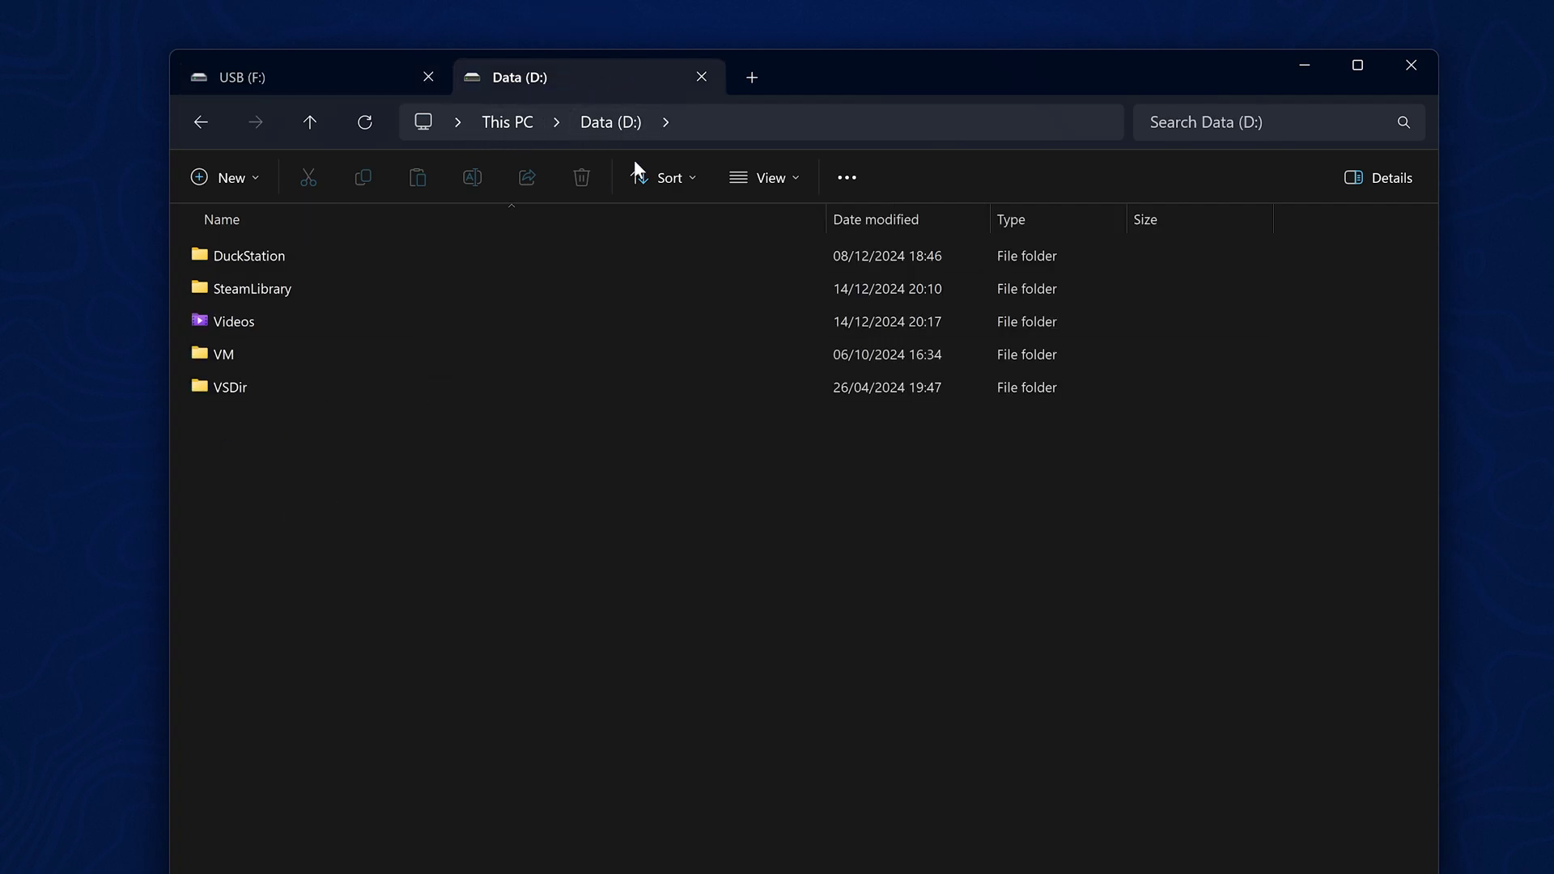
Create a folder named ps4_games on the Data (D:) drive.
right_click(474, 495)
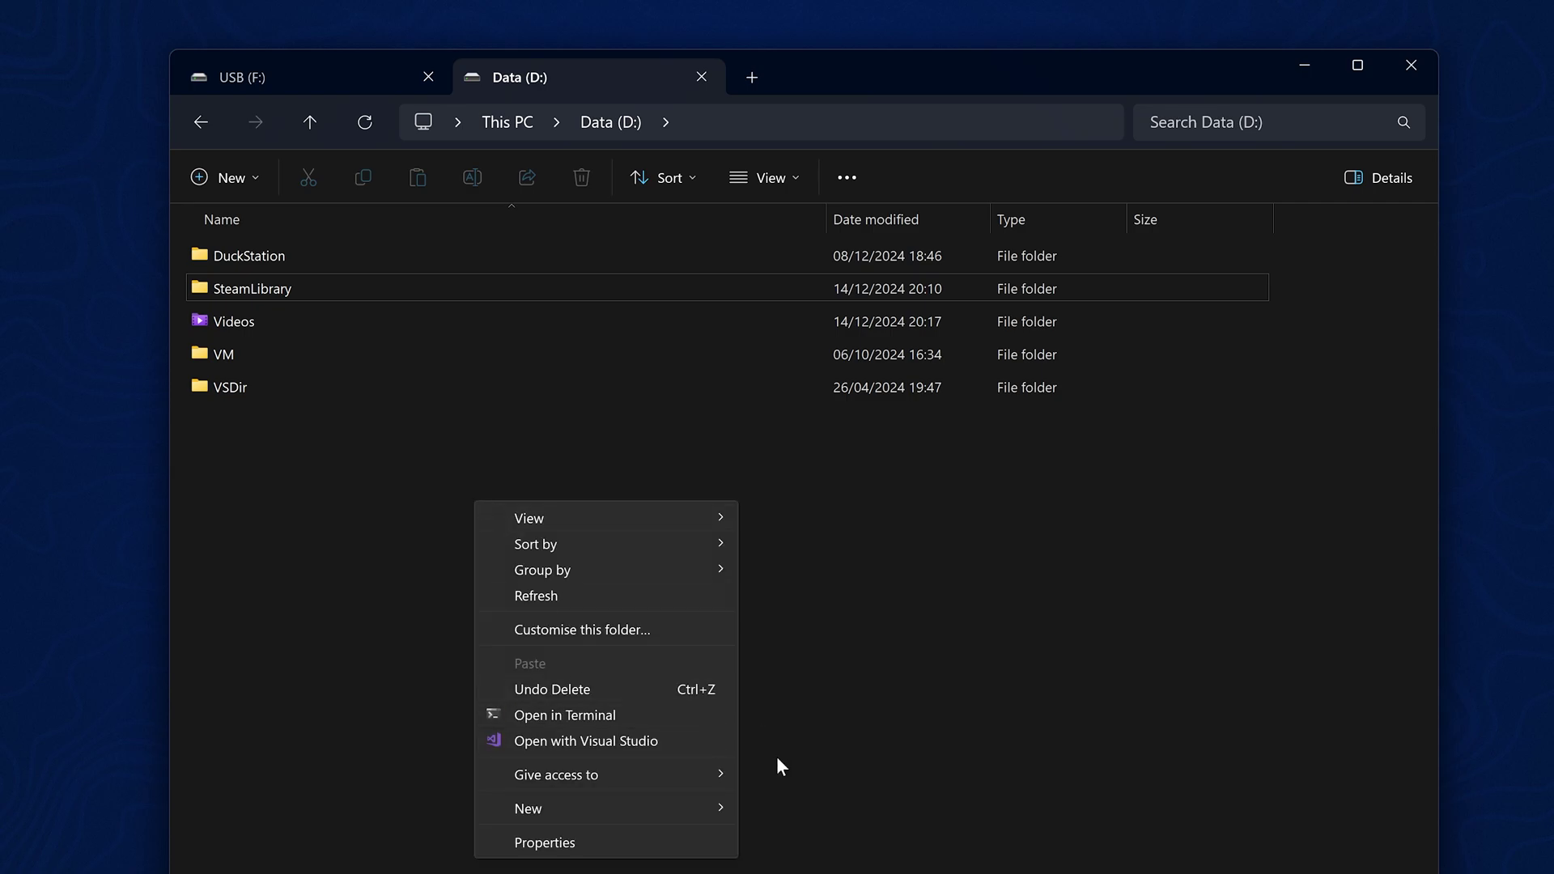
click(830, 613)
text(p)
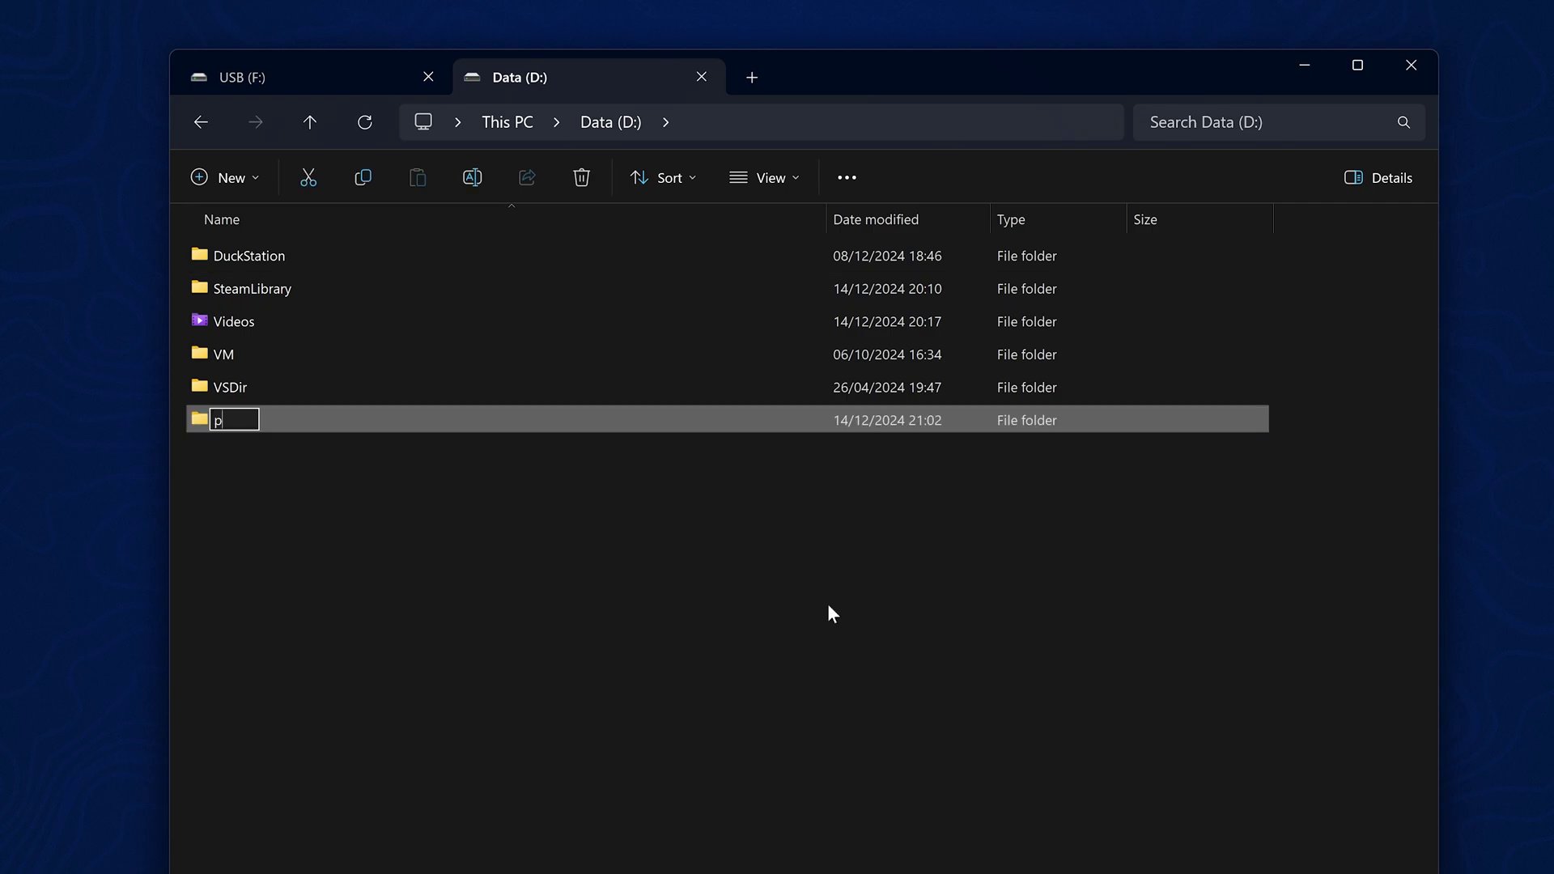
text(s4 games)
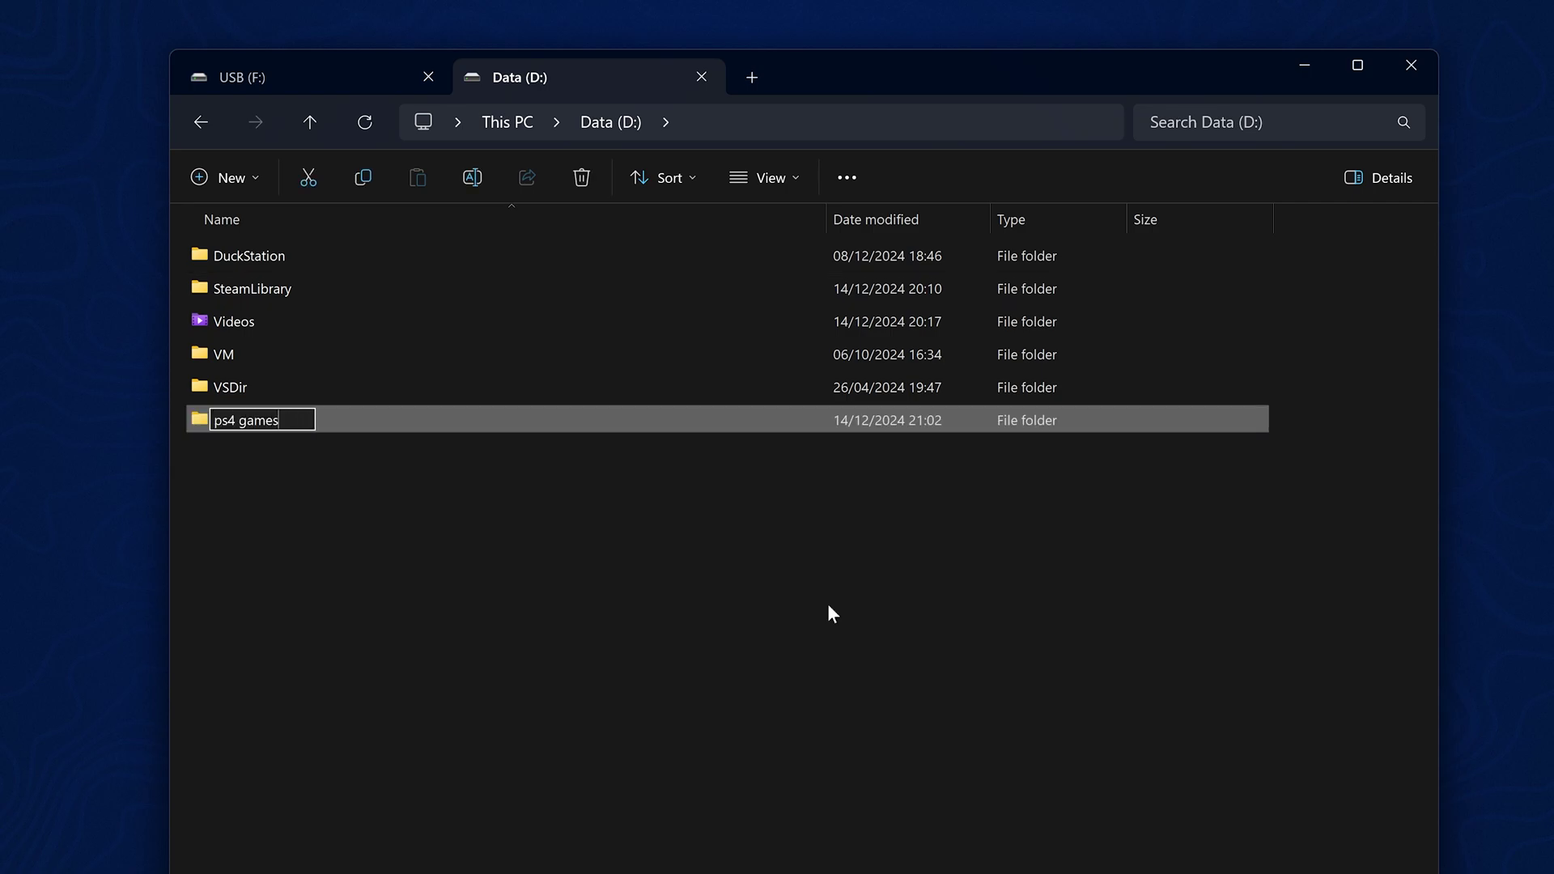
key(BackSpace)
text(_)
key(Return)
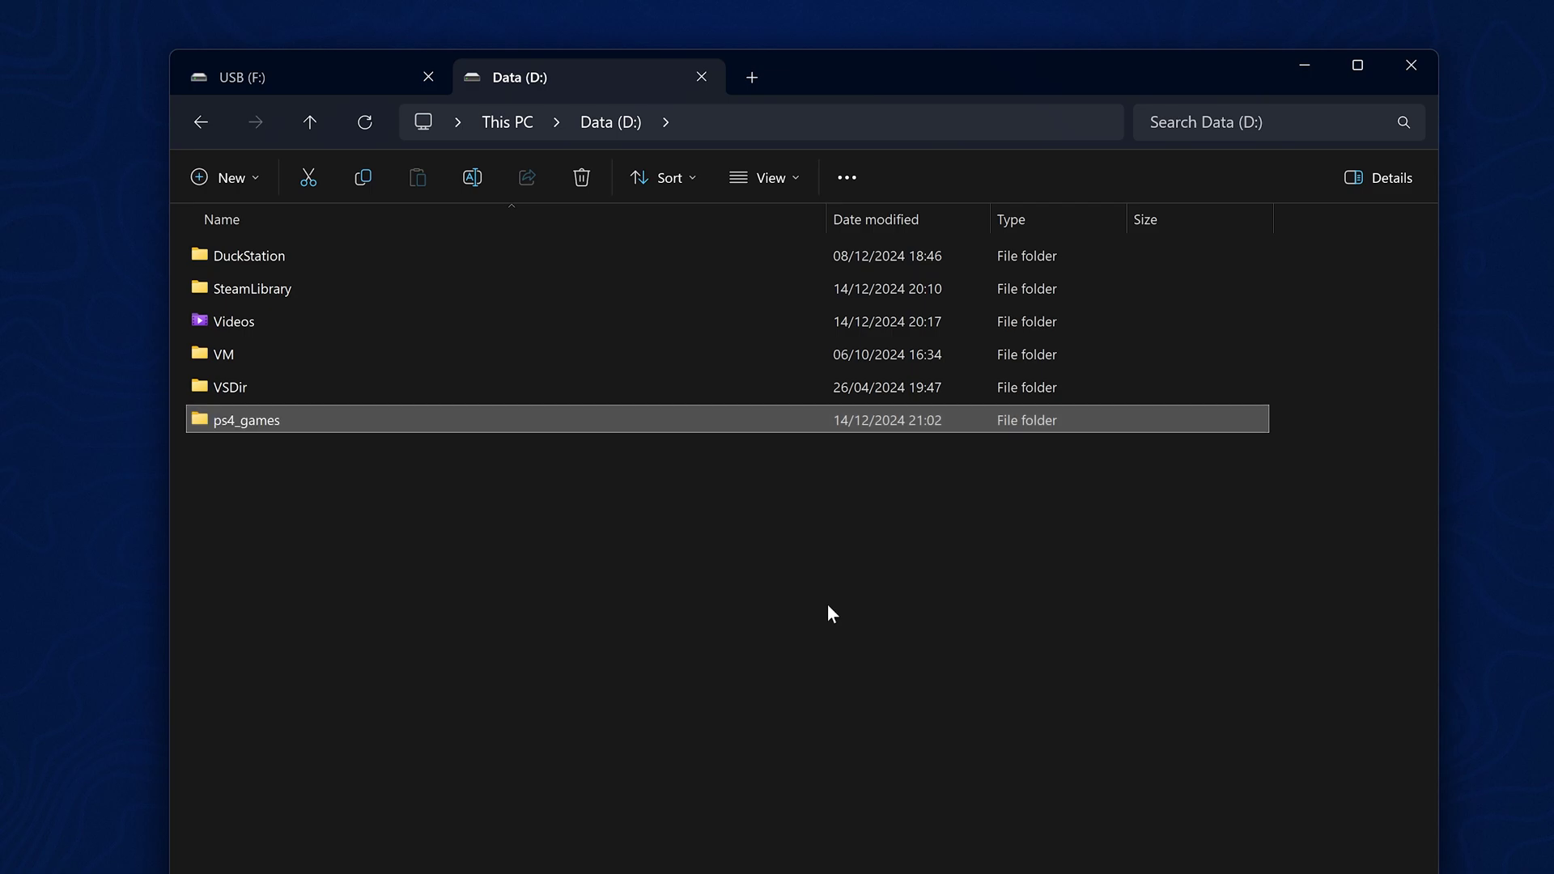
Create a folder named Bloodborne inside ps4_games and open it.
double_click(304, 420)
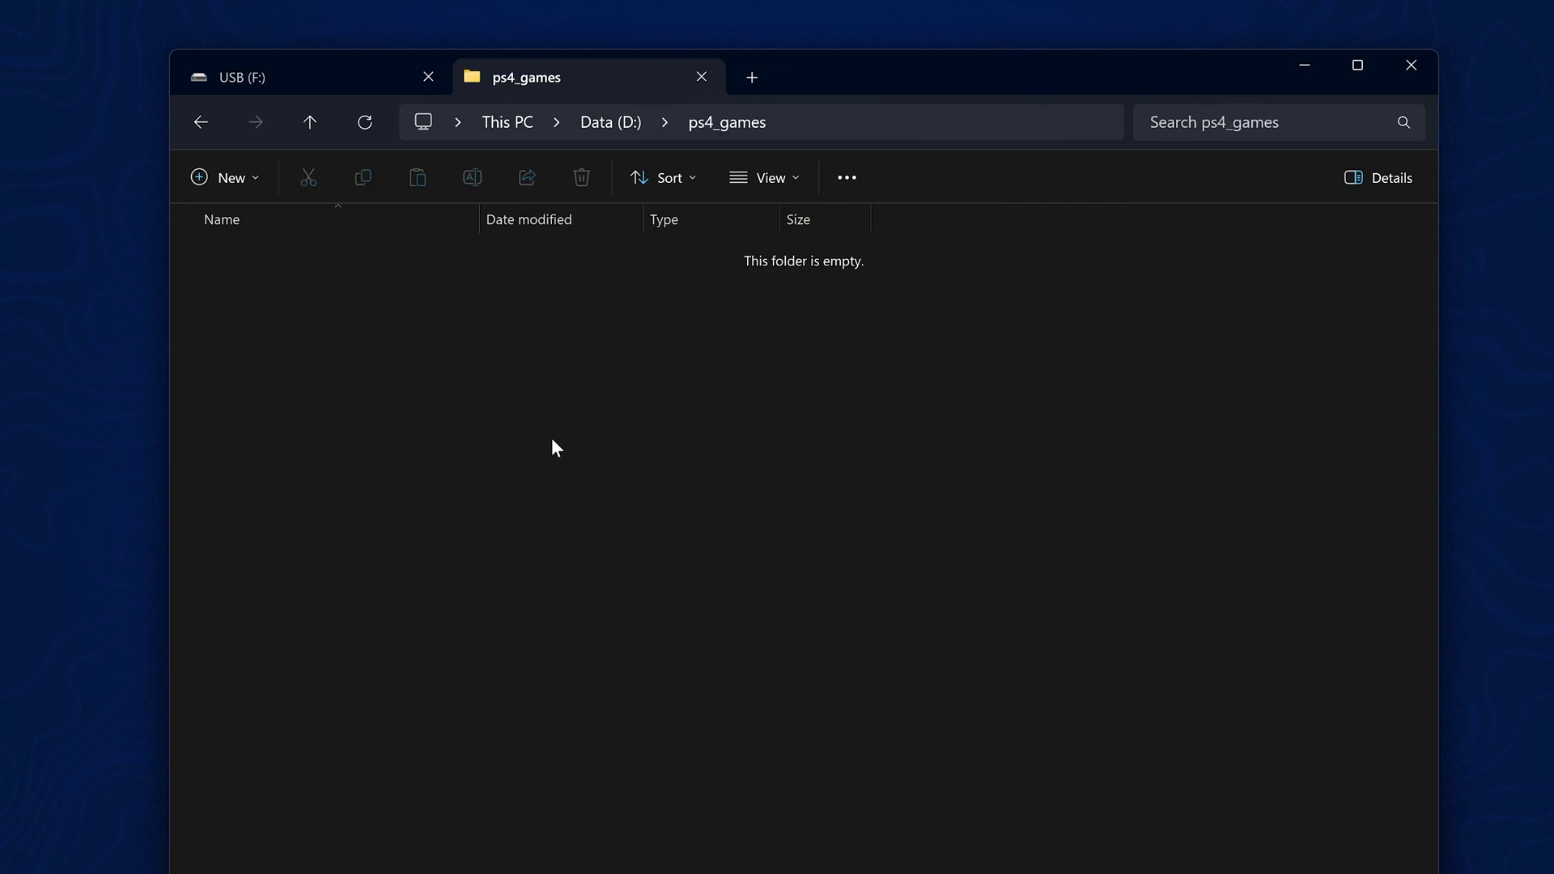
right_click(524, 398)
mouse_move(692, 705)
click(832, 709)
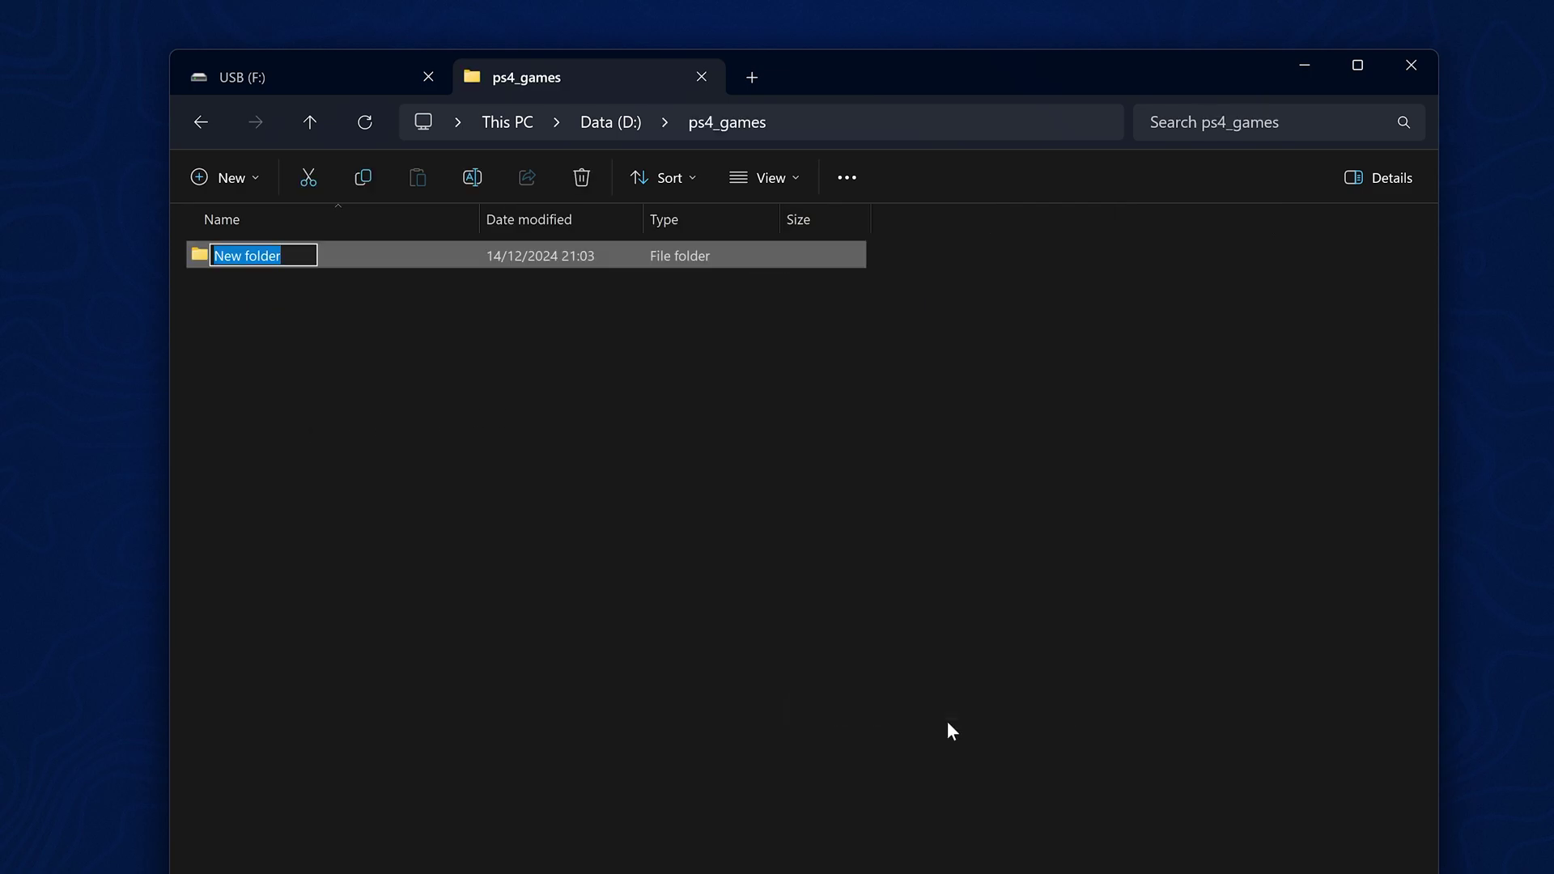
text(Bloodborne)
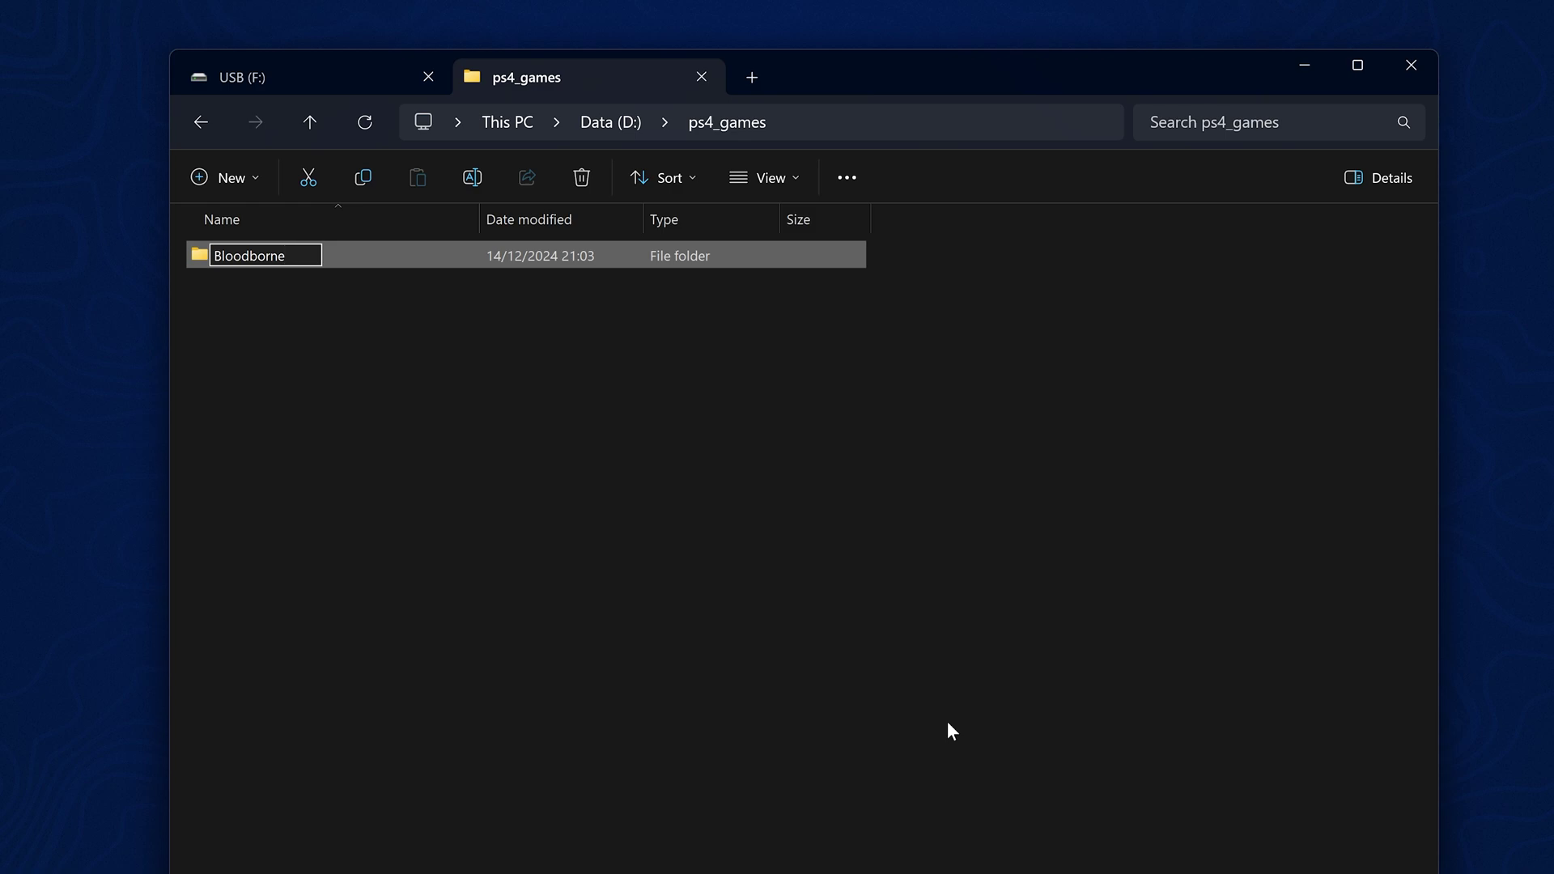
key(Return)
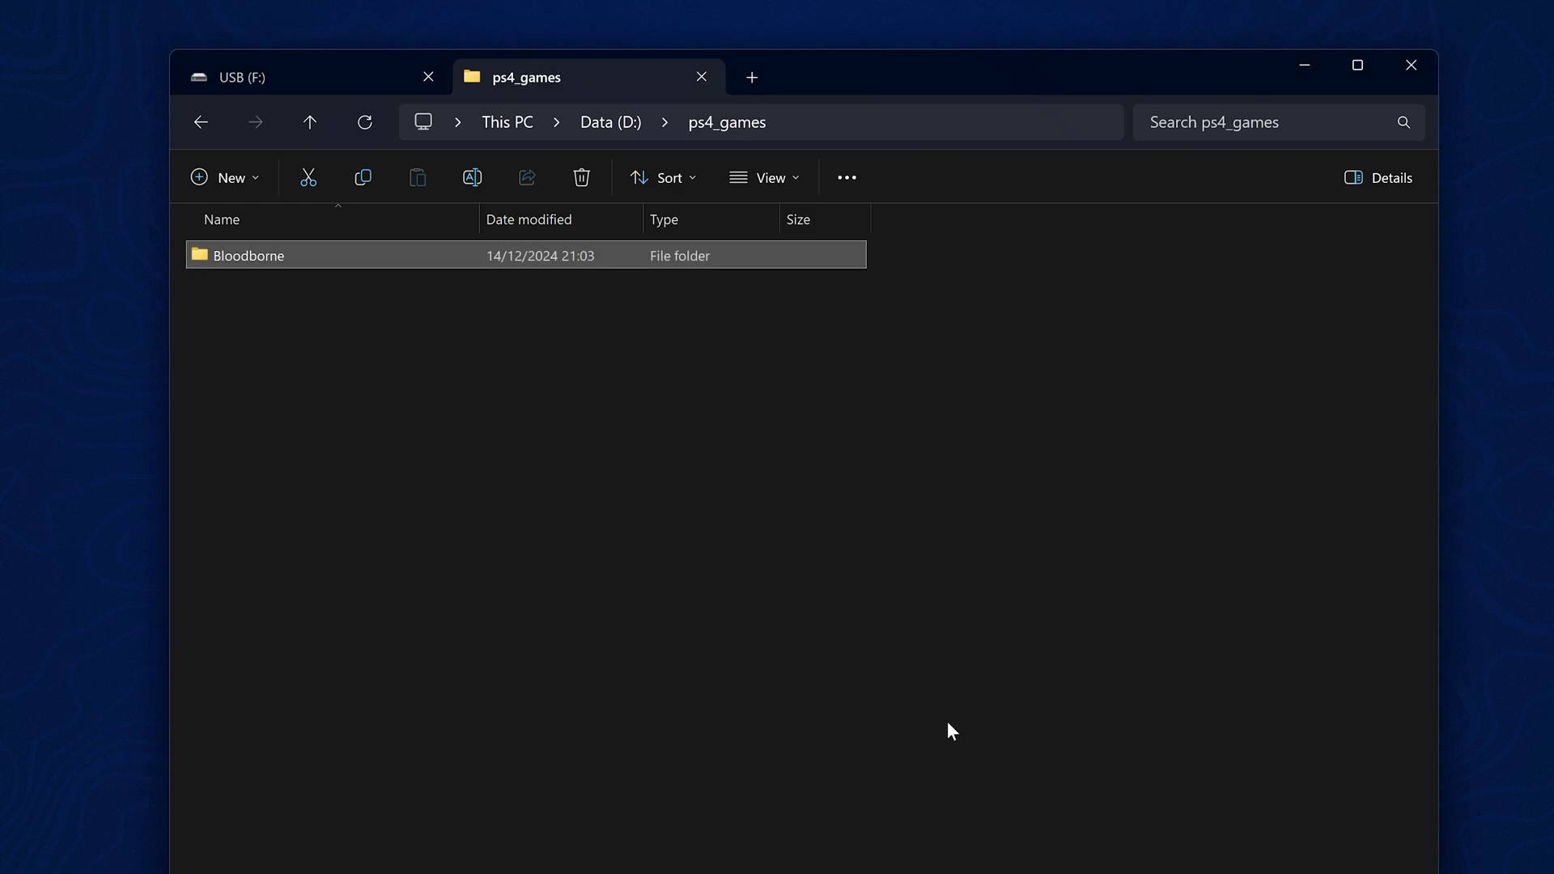
double_click(390, 252)
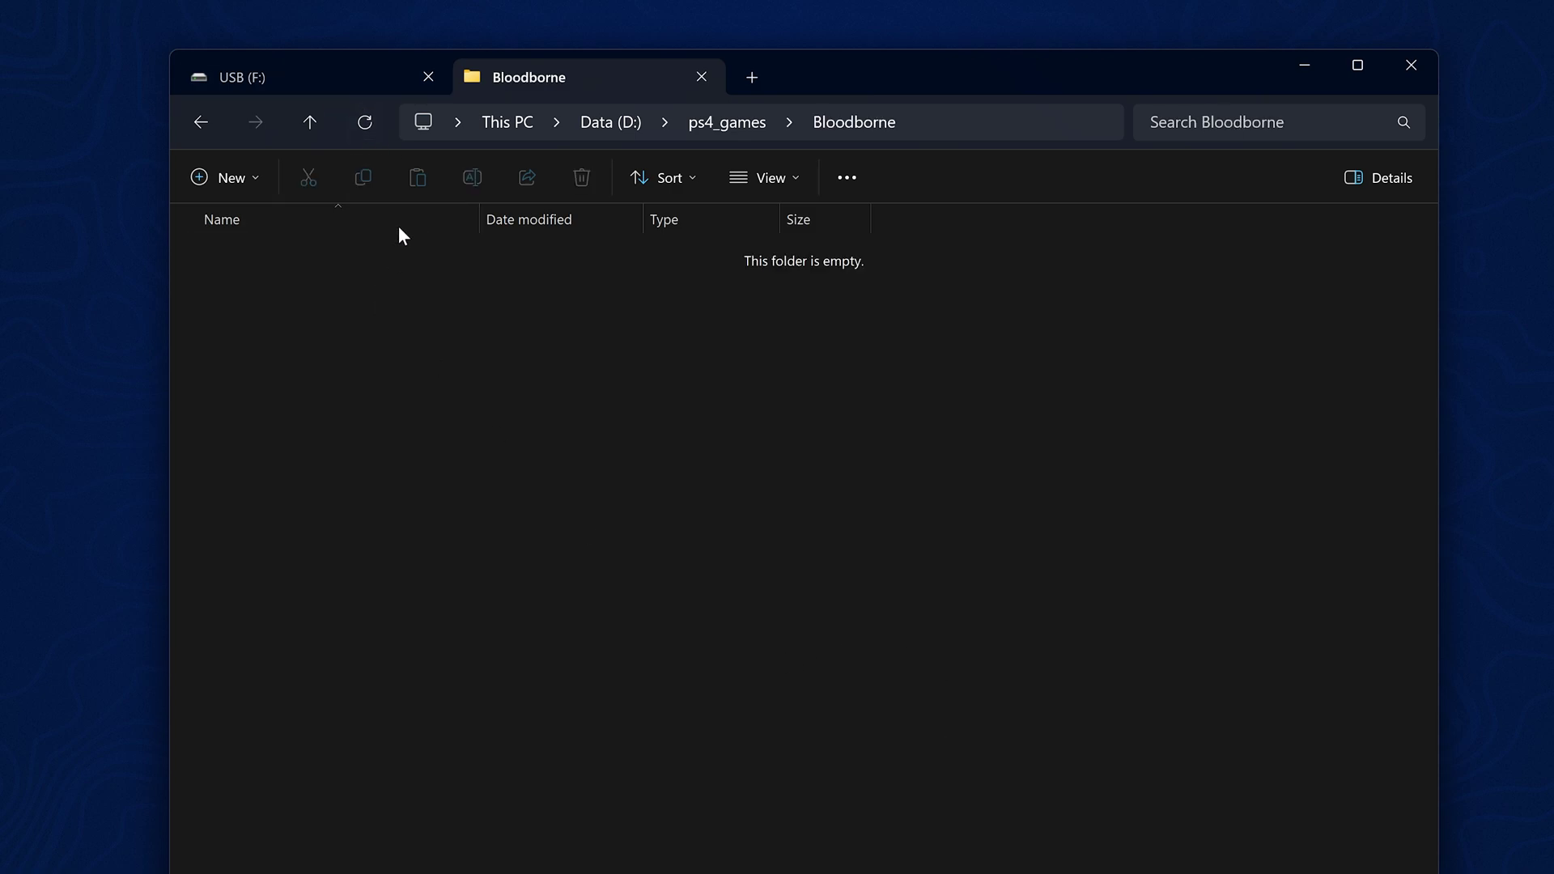
Move all files and folders from CUSA00207\Image0 on the USB drive into D:\ps4_games\Bloodborne.
click(302, 80)
click(271, 259)
double_click(271, 258)
double_click(329, 252)
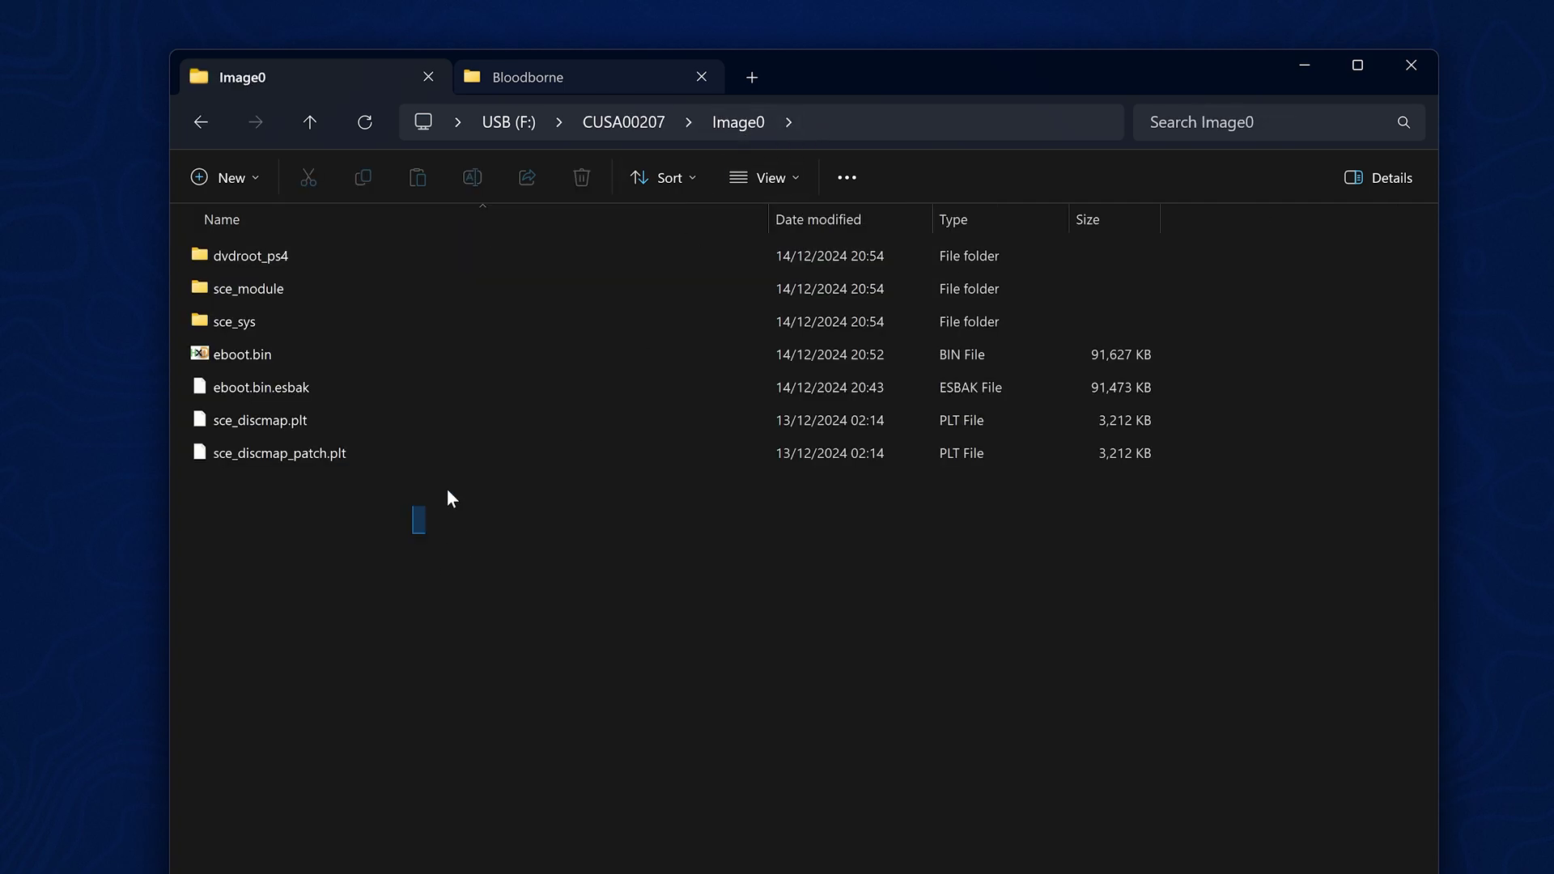
drag(447, 490, 629, 259)
right_click(639, 254)
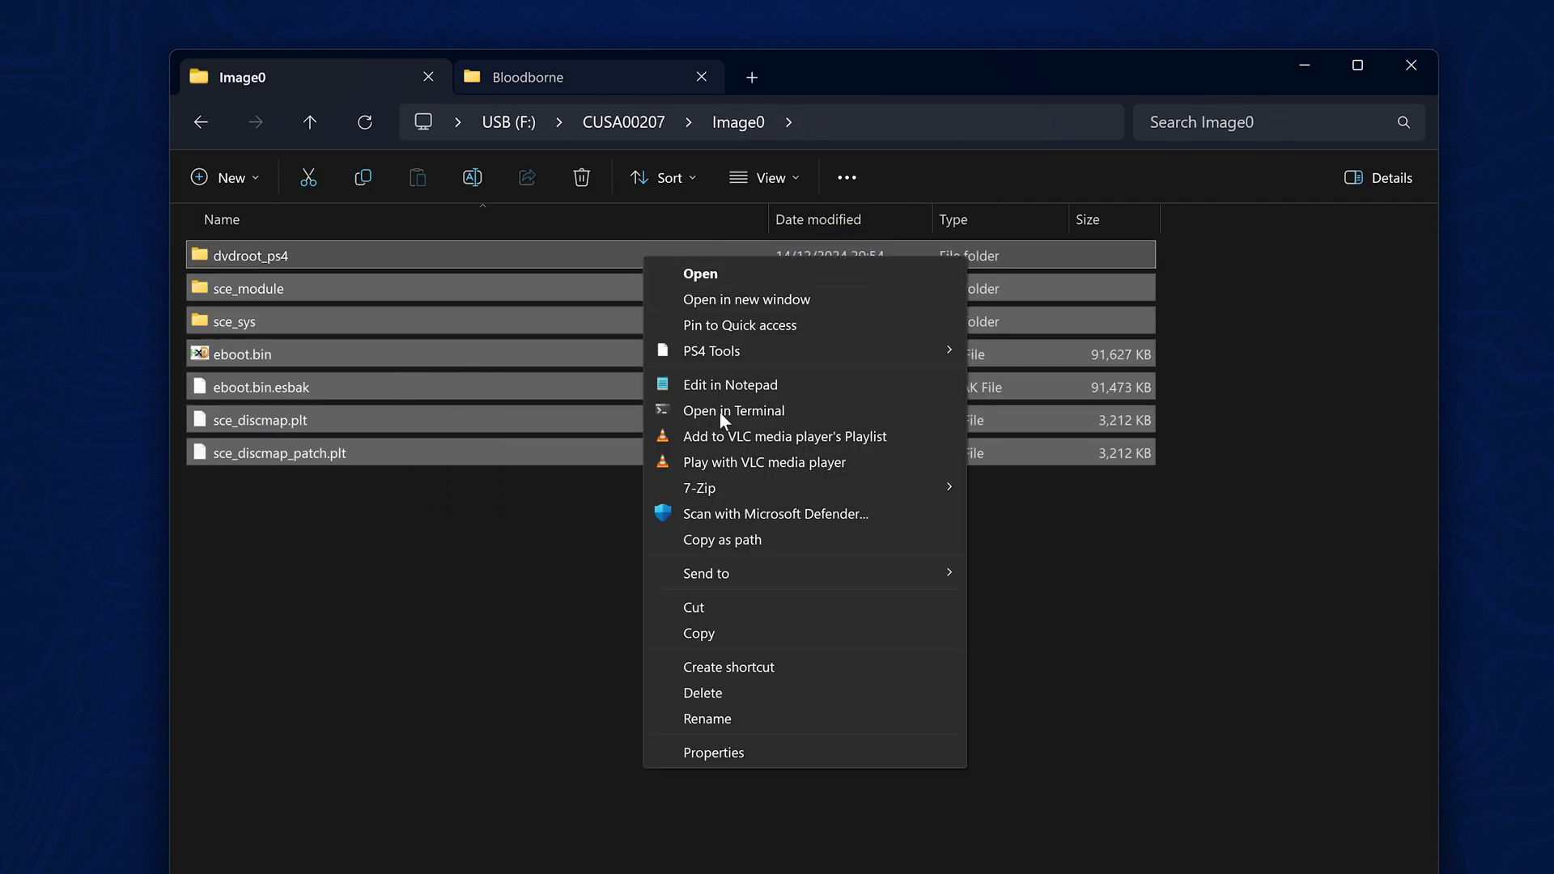
click(722, 611)
click(590, 81)
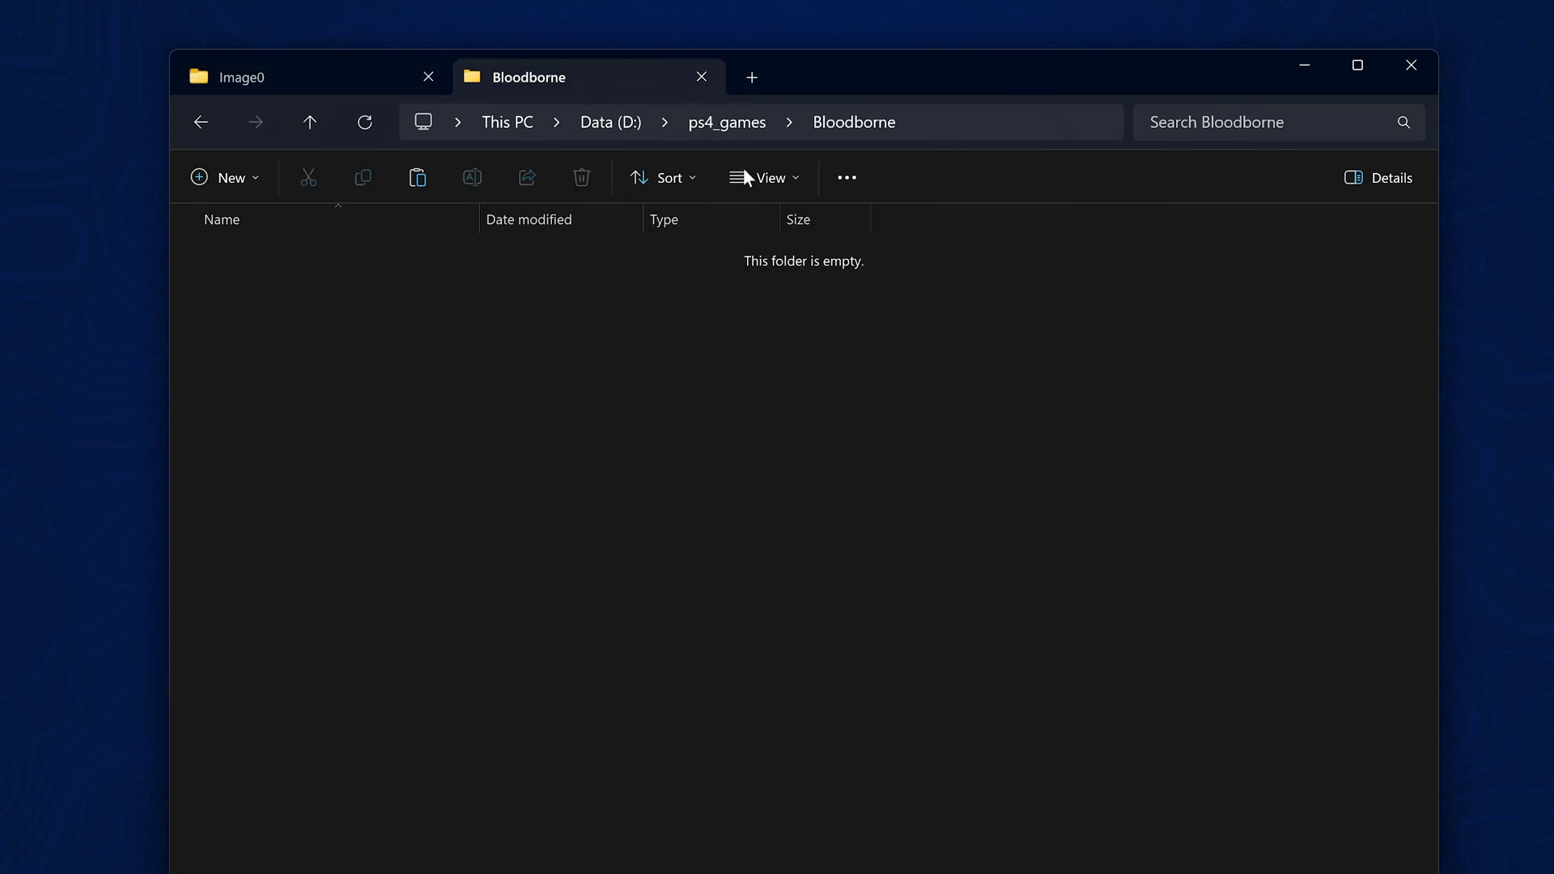
key(ctrl+v)
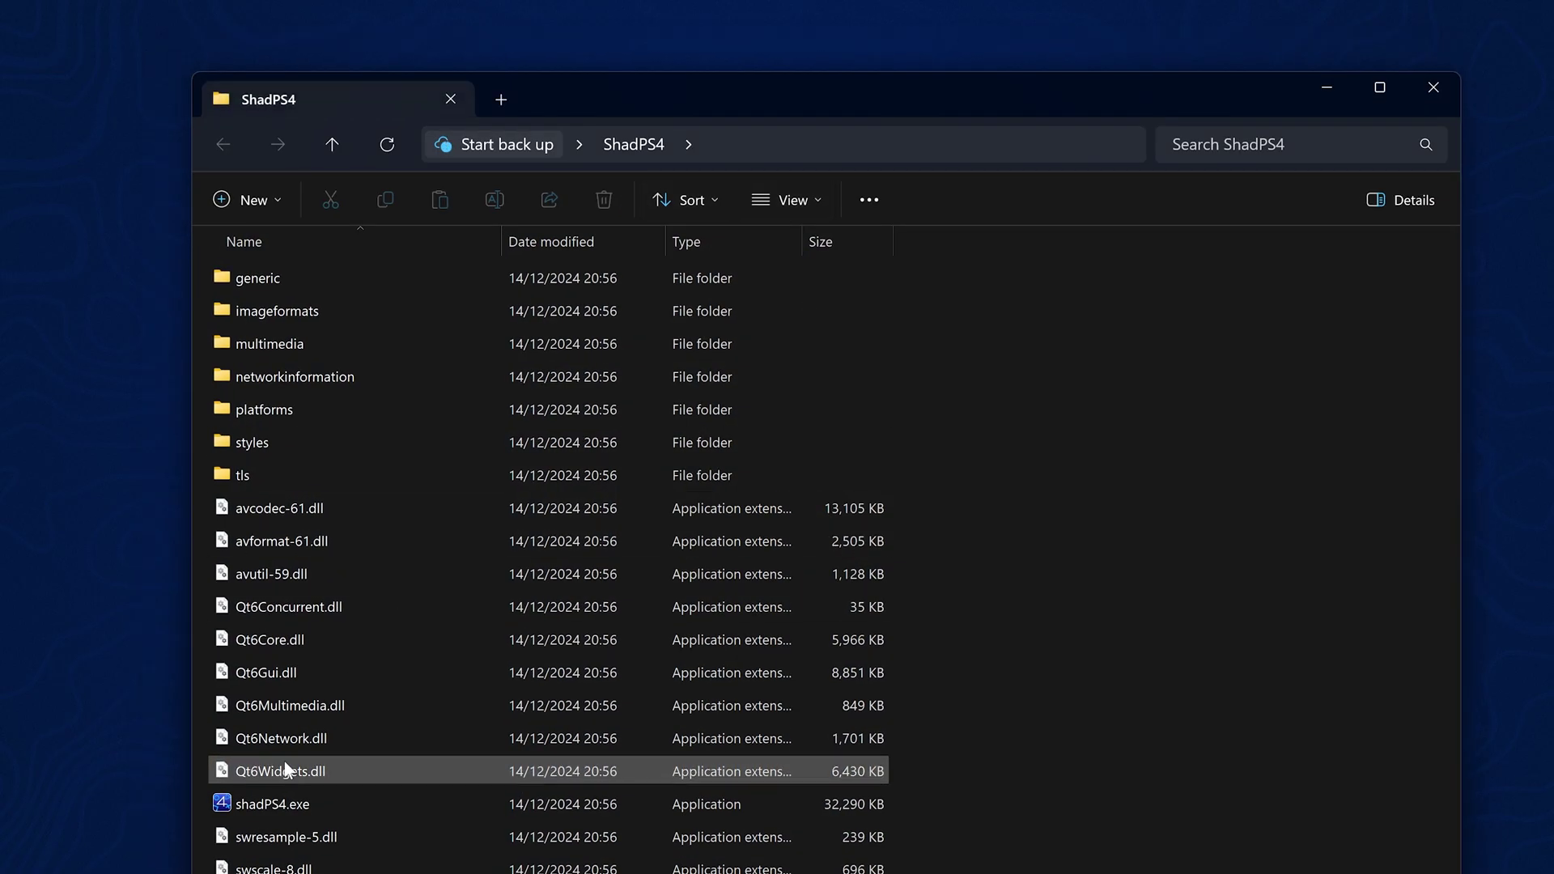
Start shadPS4.exe from the ShadPS4 folder and set its game install directory to D:\ps4_games.
double_click(284, 801)
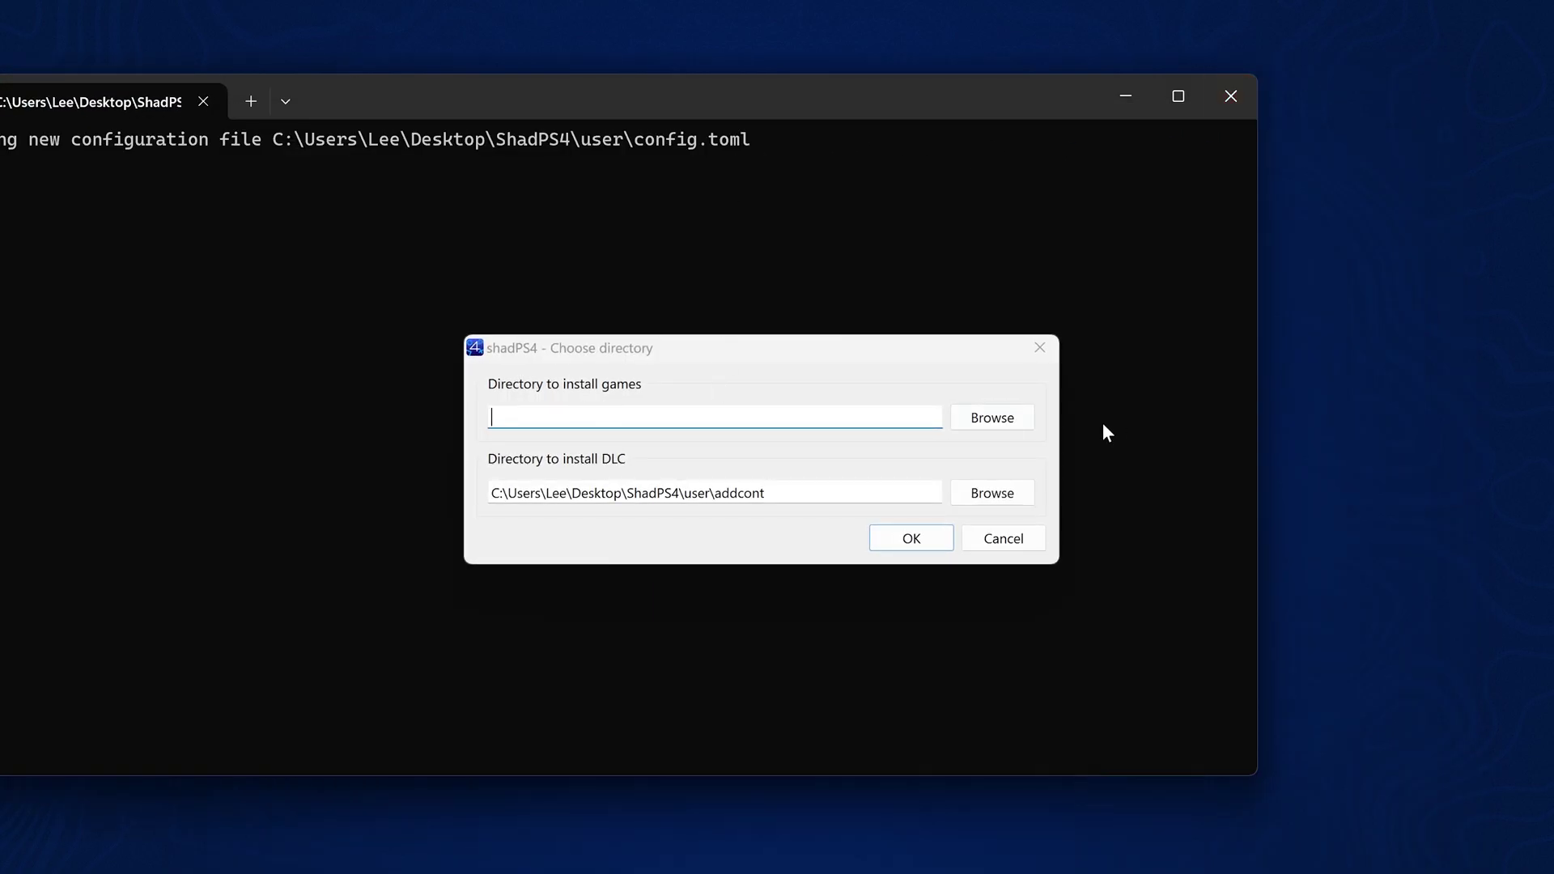
click(1024, 419)
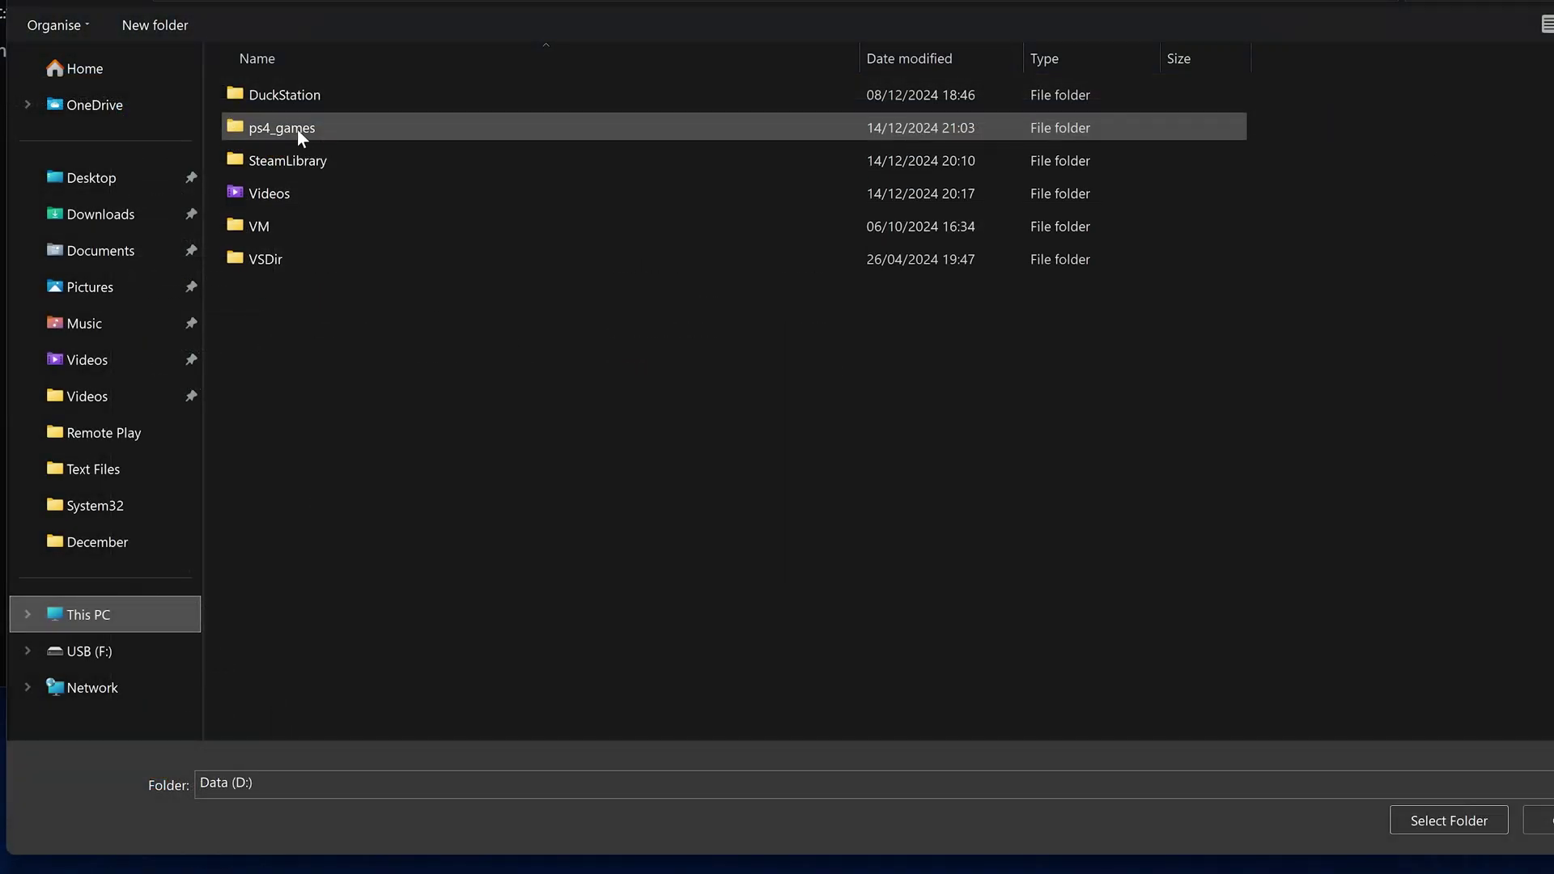
click(299, 128)
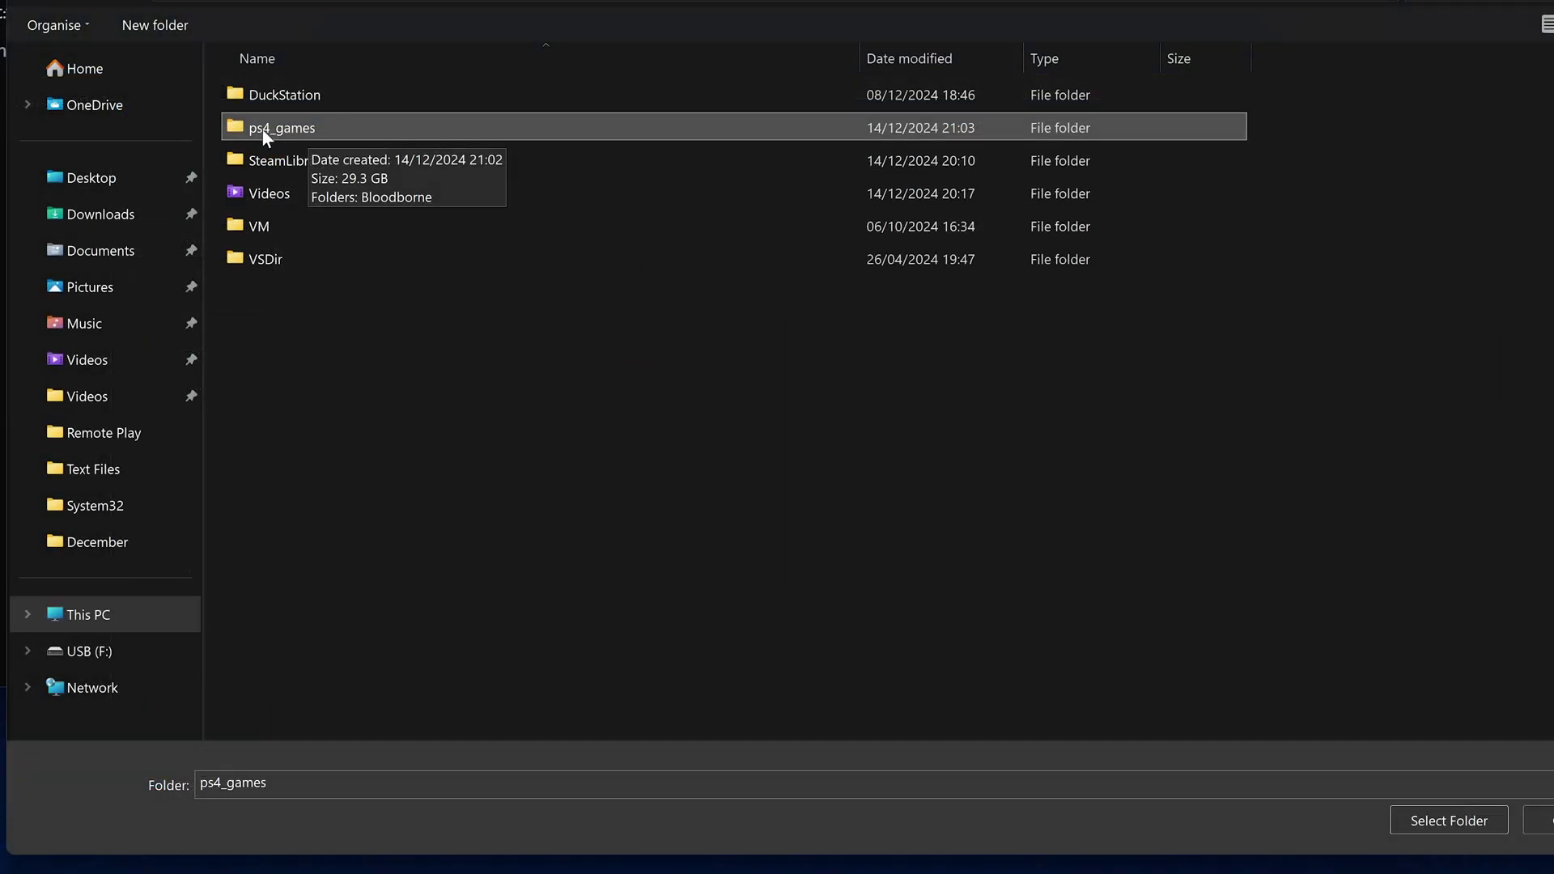
click(1446, 829)
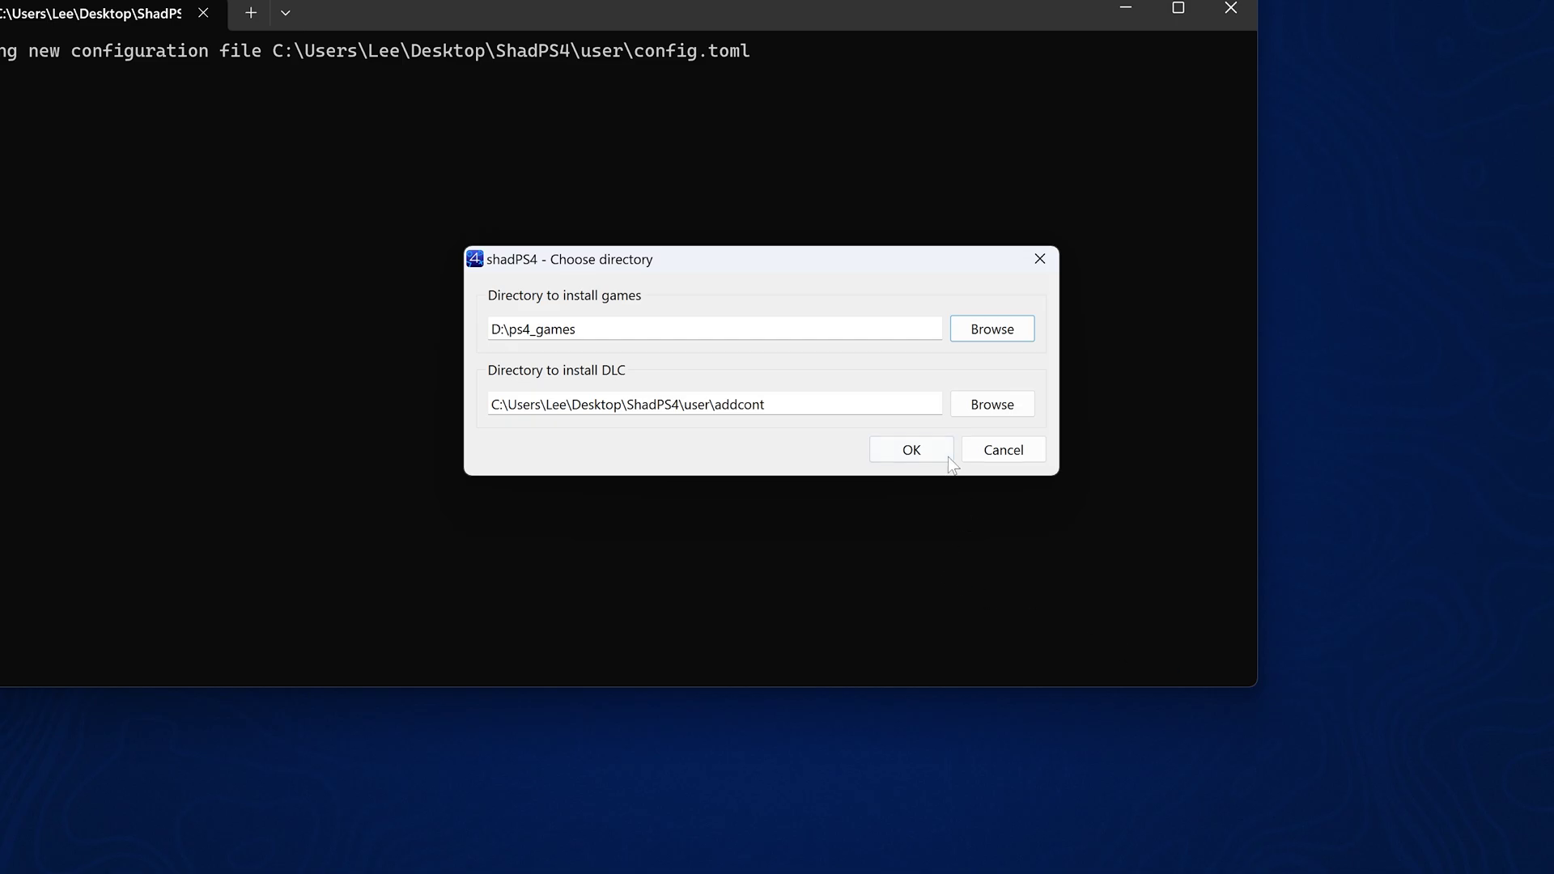
click(921, 453)
Launch Bloodborne from shadPS4's game list.
drag(1043, 298, 842, 35)
click(1044, 31)
click(137, 206)
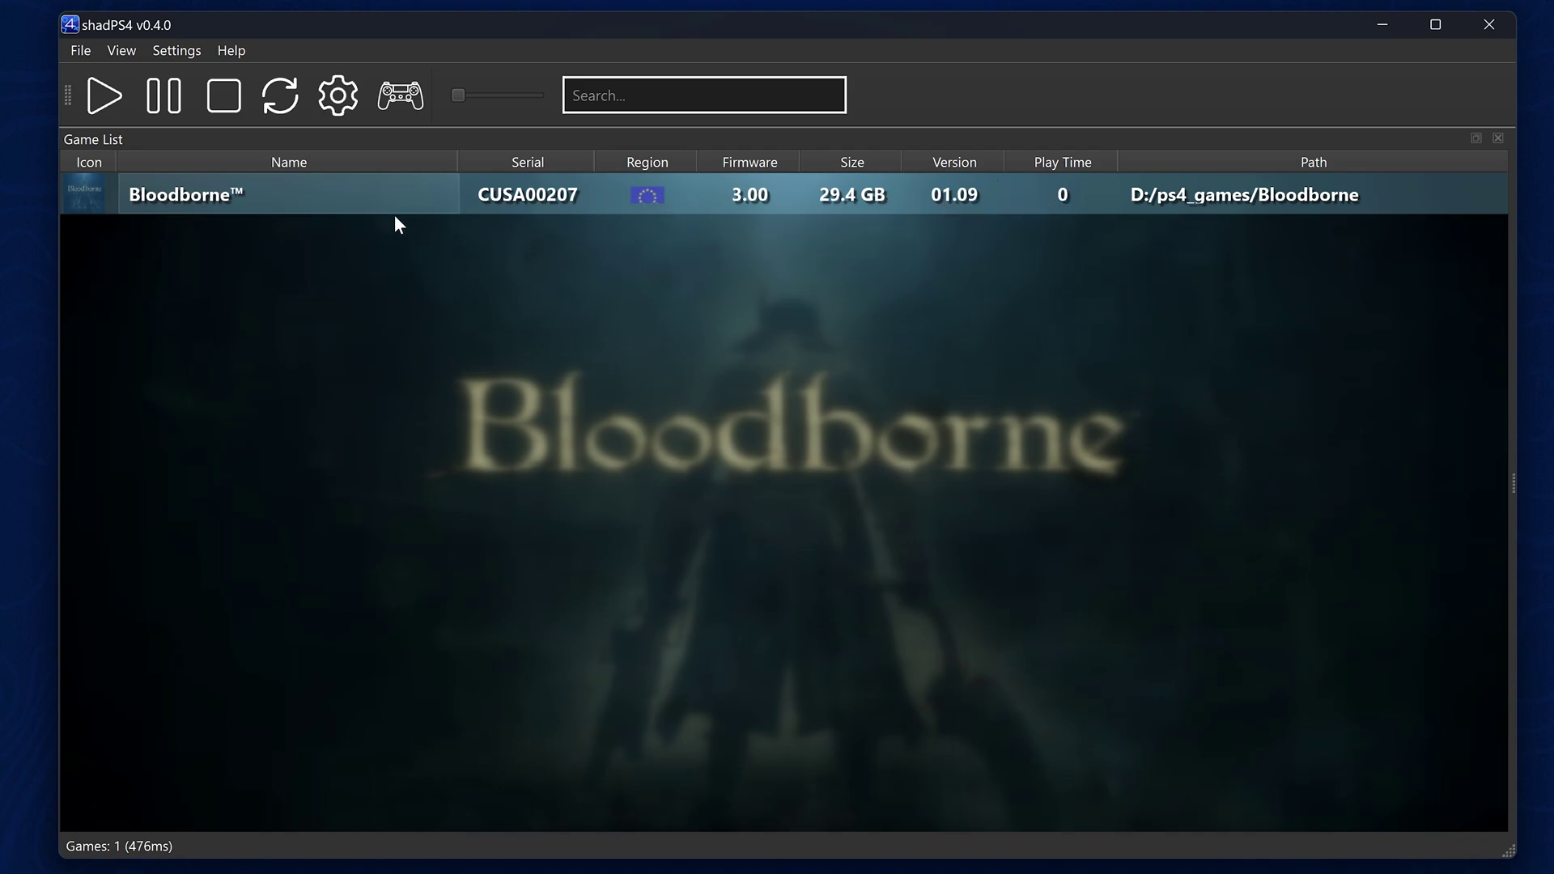
double_click(322, 195)
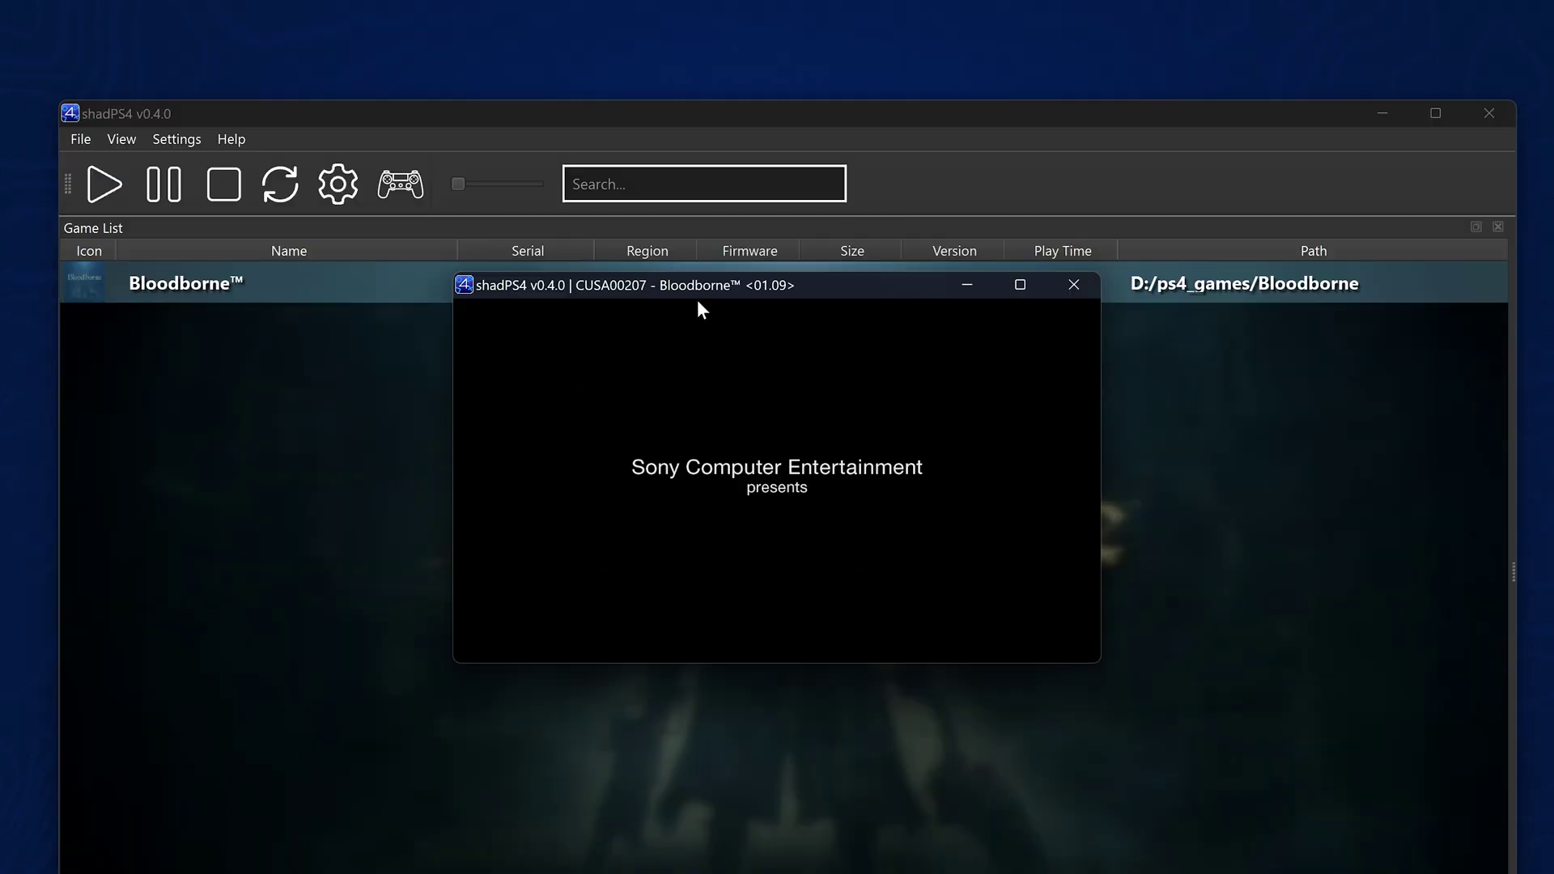
Enlarge the Bloodborne game window and reposition it over the emulator's game list.
drag(697, 204, 558, 151)
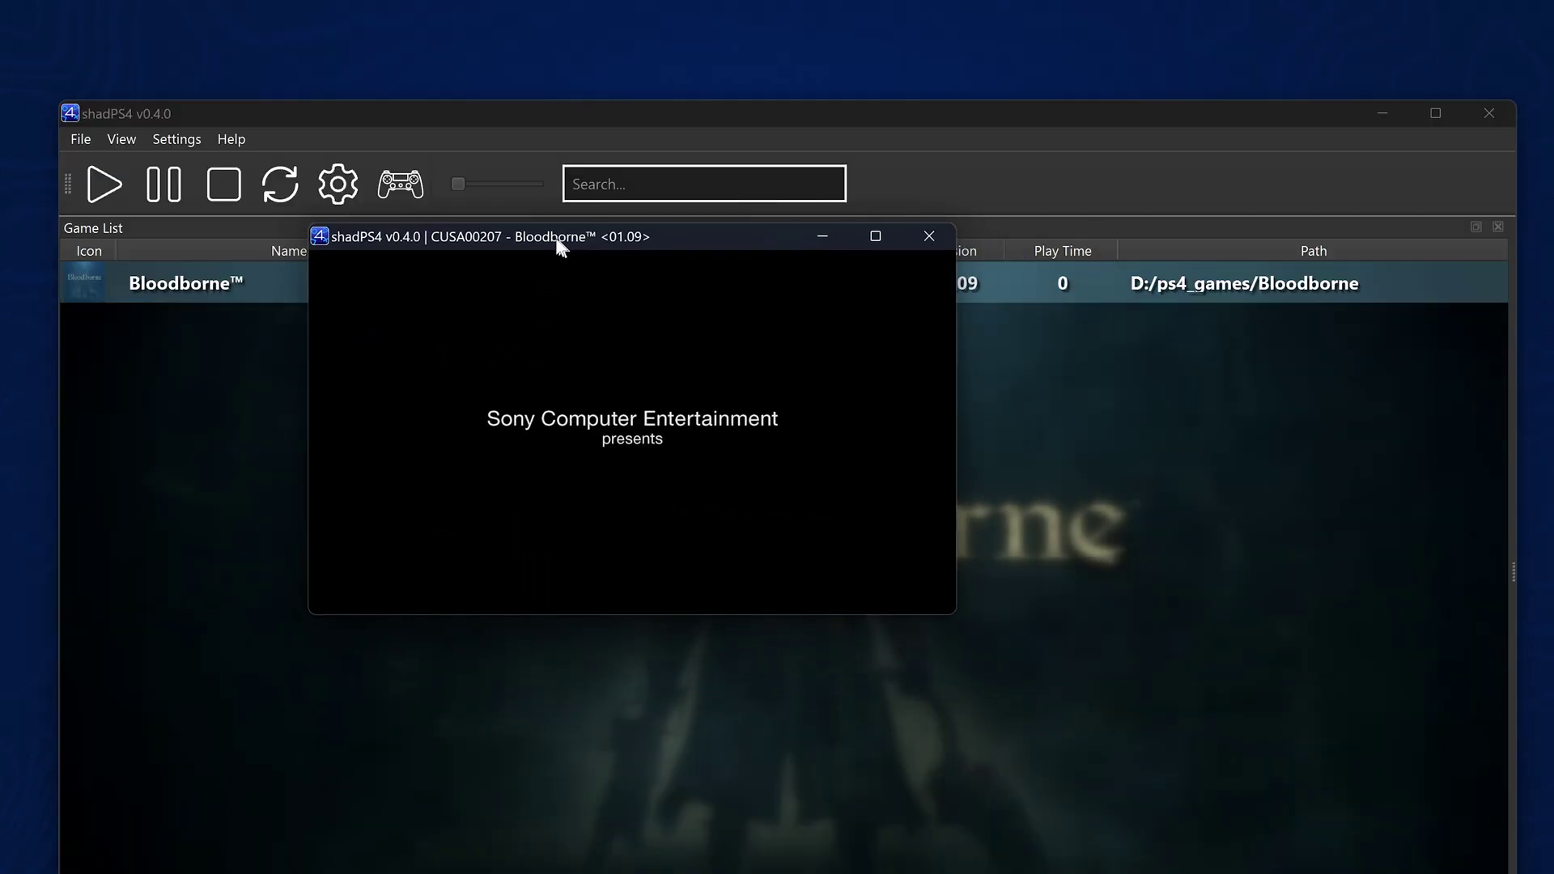
drag(952, 614, 1344, 794)
mouse_move(925, 241)
mouse_down()
mouse_move(871, 238)
mouse_move(899, 236)
mouse_up()
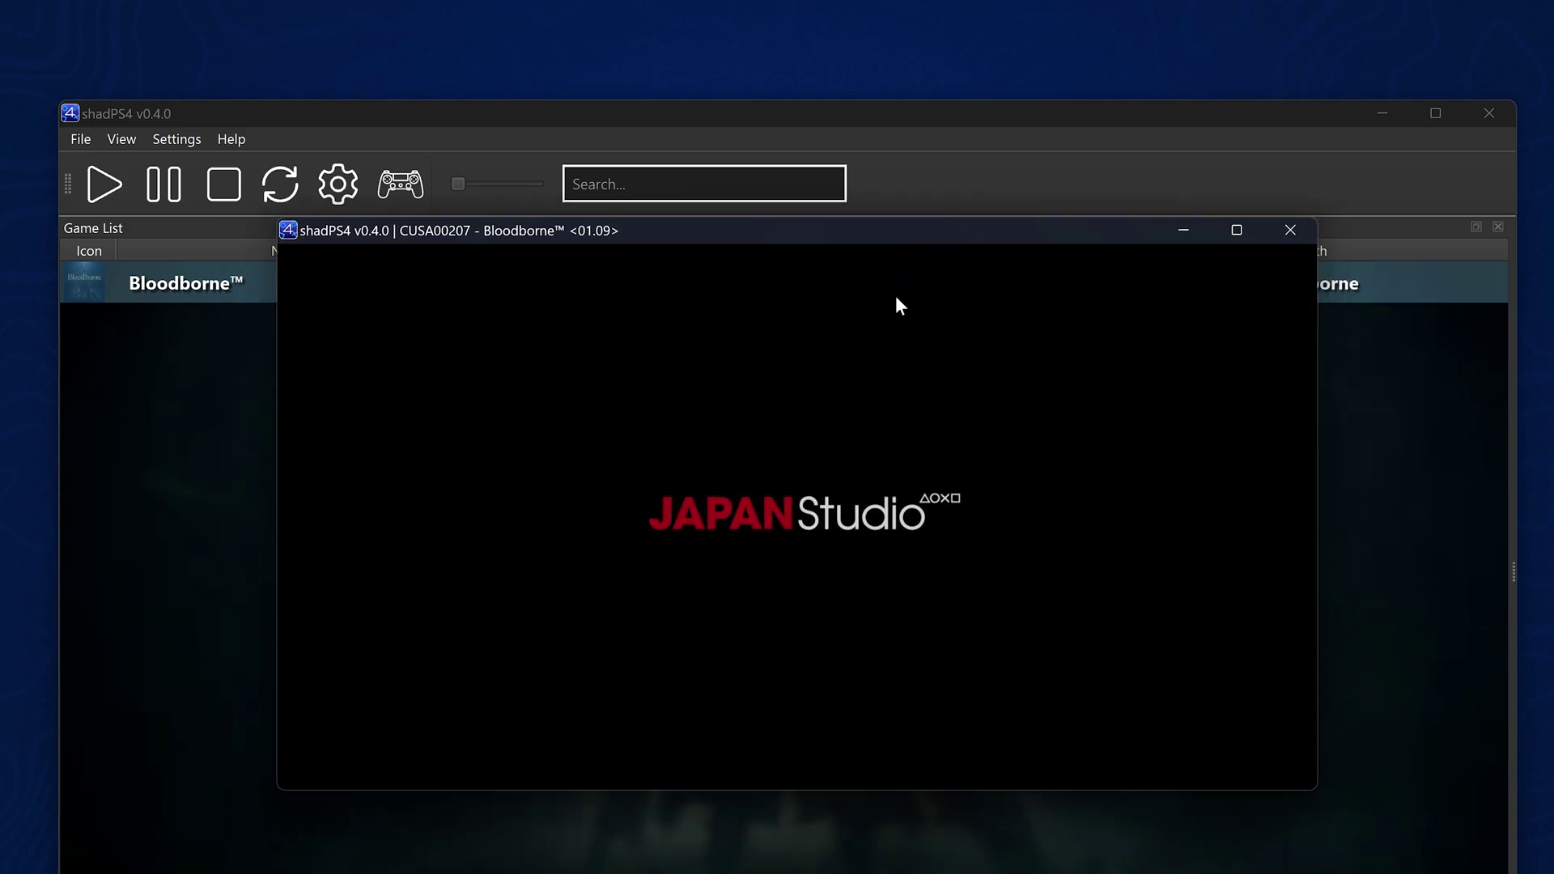
drag(880, 233, 876, 247)
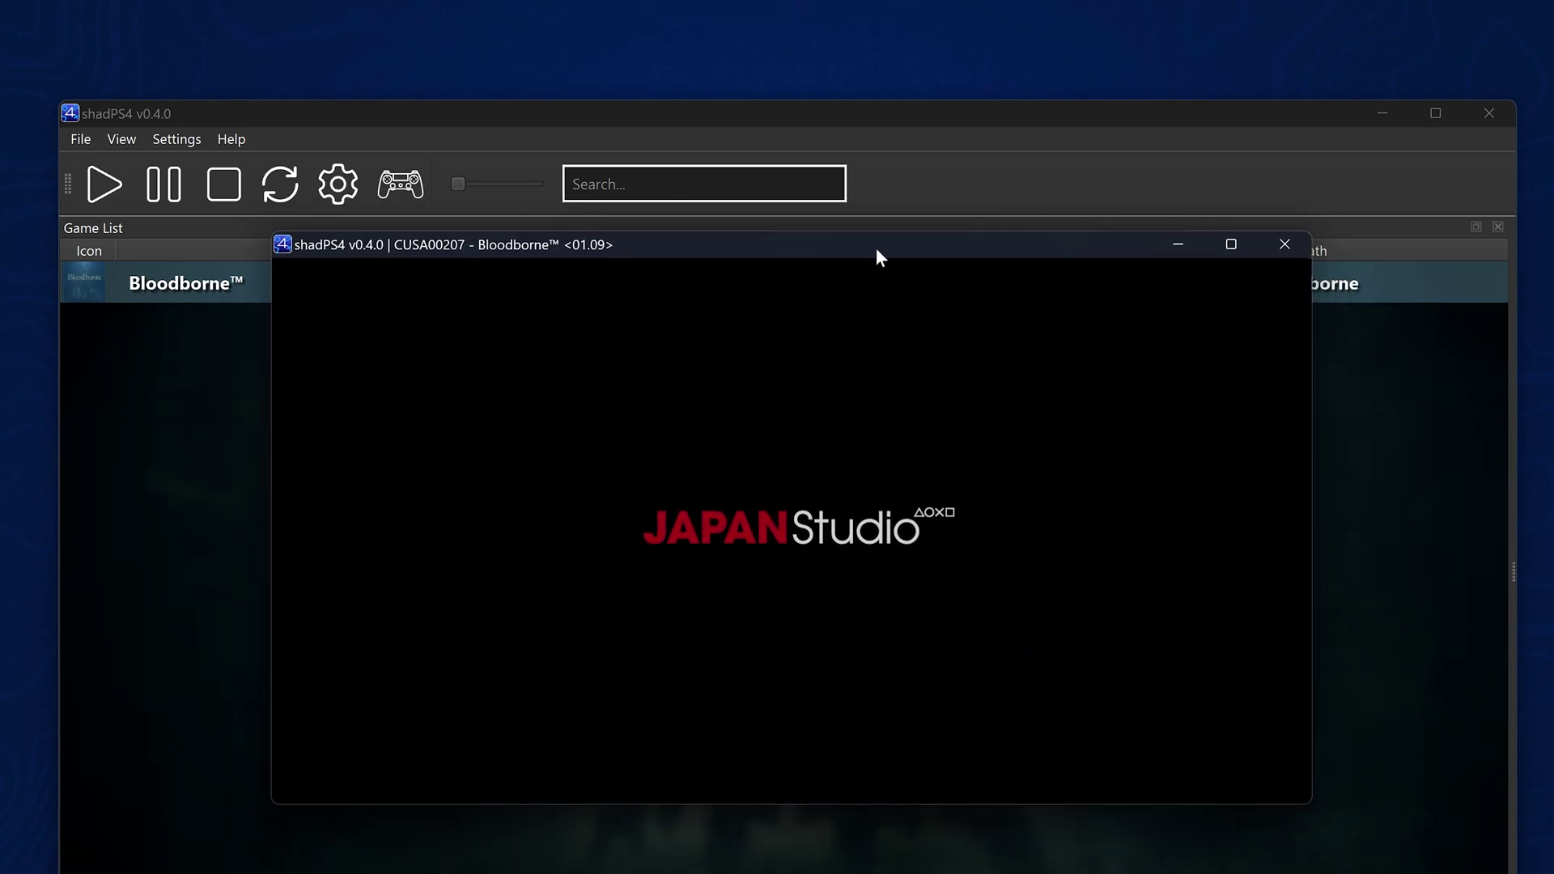
Proceed to Bloodborne's title menu and test moving the selection between New Game, System and Log In.
key(Return)
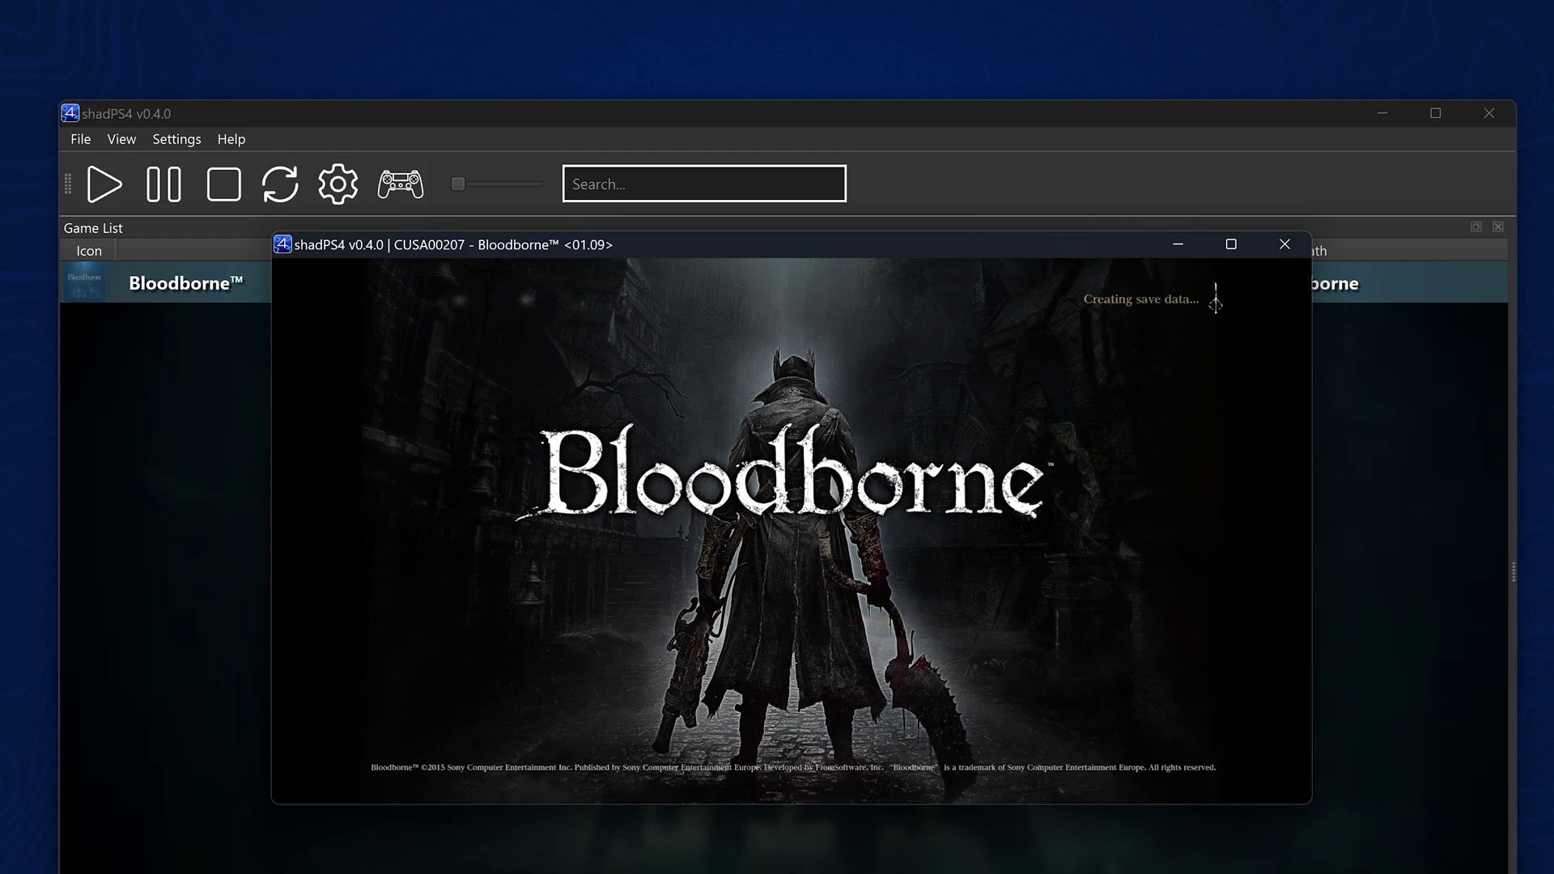
key(Down)
key(Down)
key(Down)
key(Down)
key(Down)
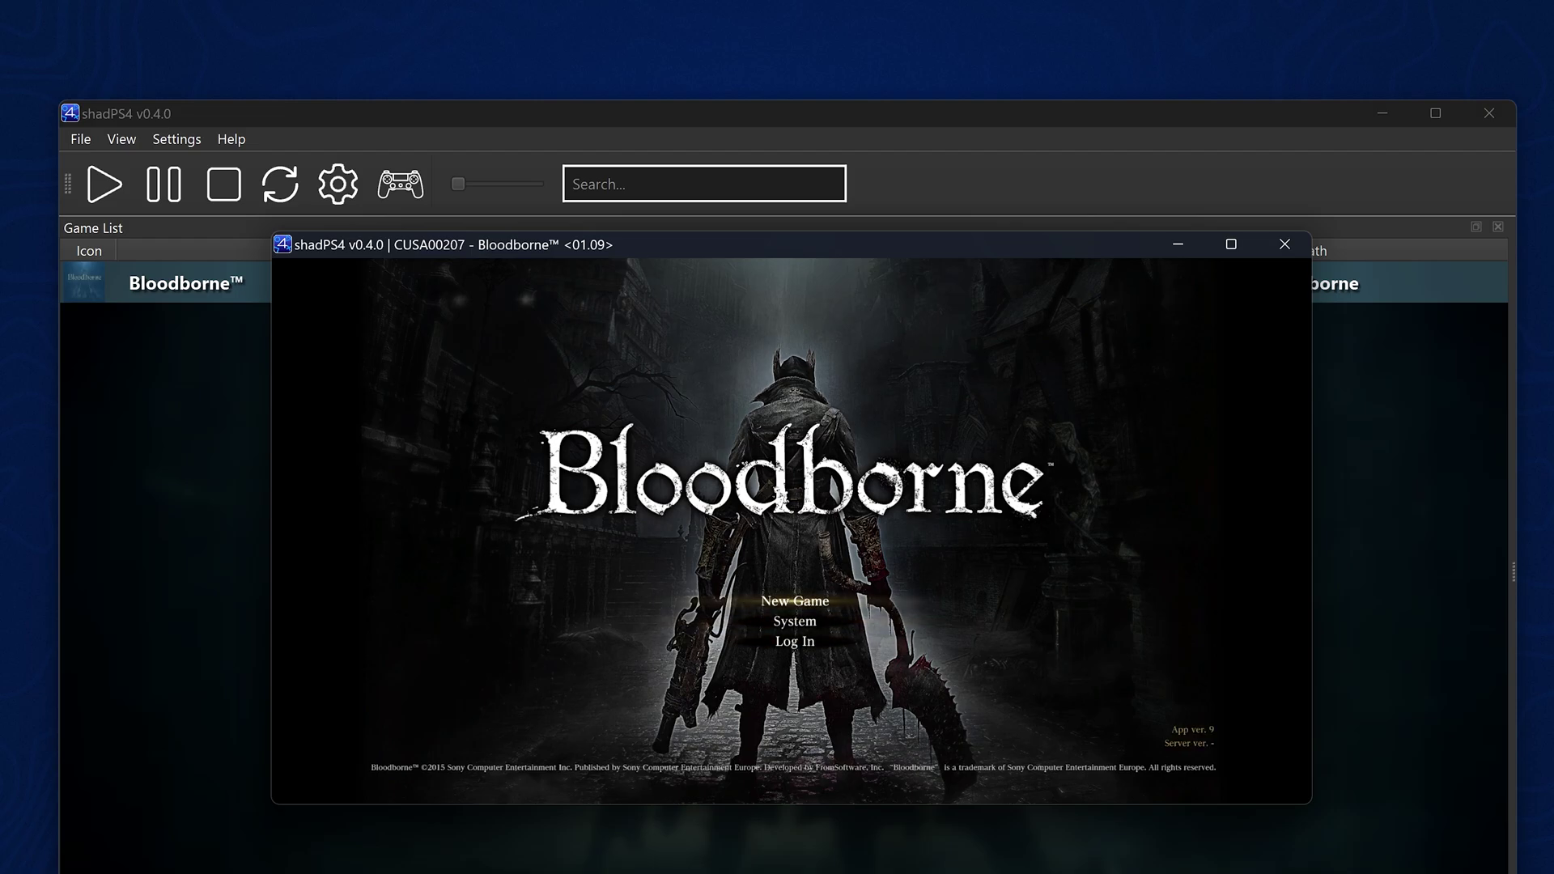
key(Up)
key(Up)
key(Down)
key(Down)
key(Down)
key(Down)
key(Down)
key(Up)
key(Up)
key(Down)
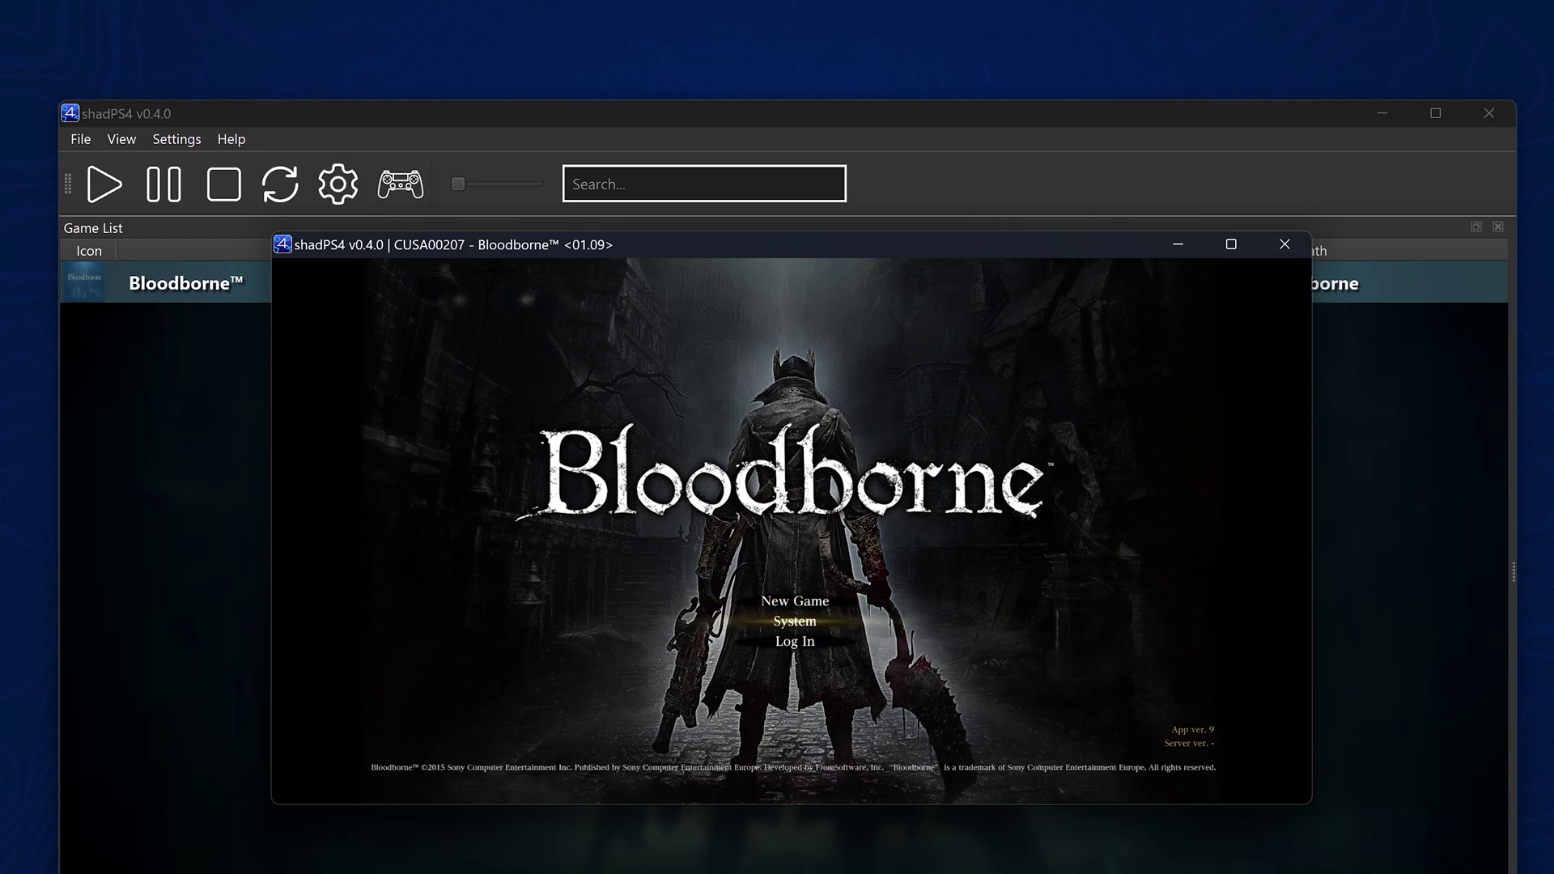
key(Up)
key(Down)
key(Up)
key(Up)
key(Up)
key(Up)
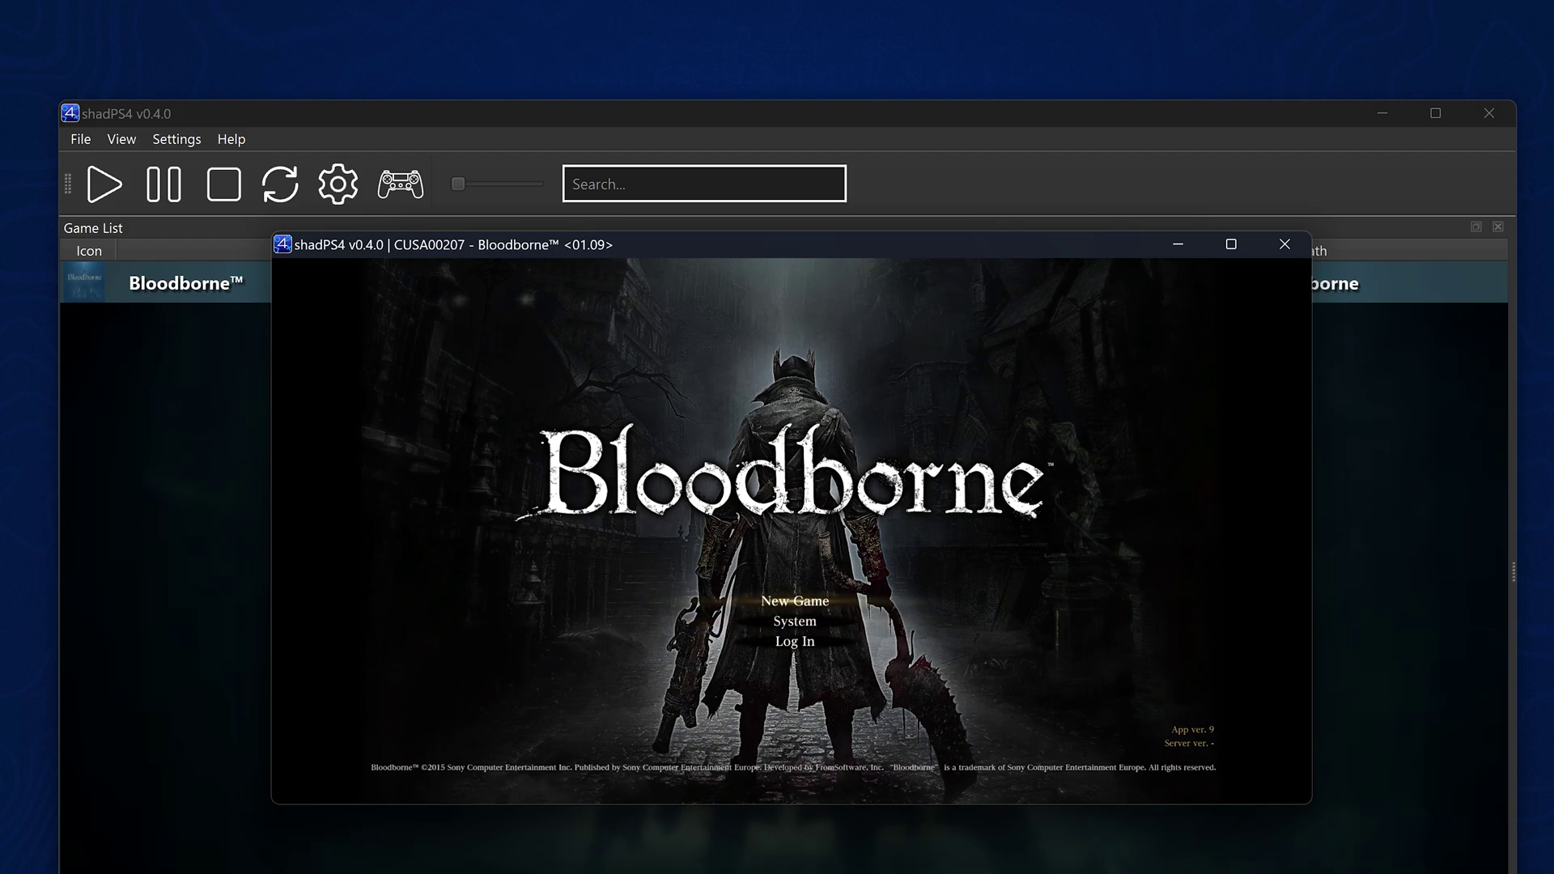
key(Down)
key(Up)
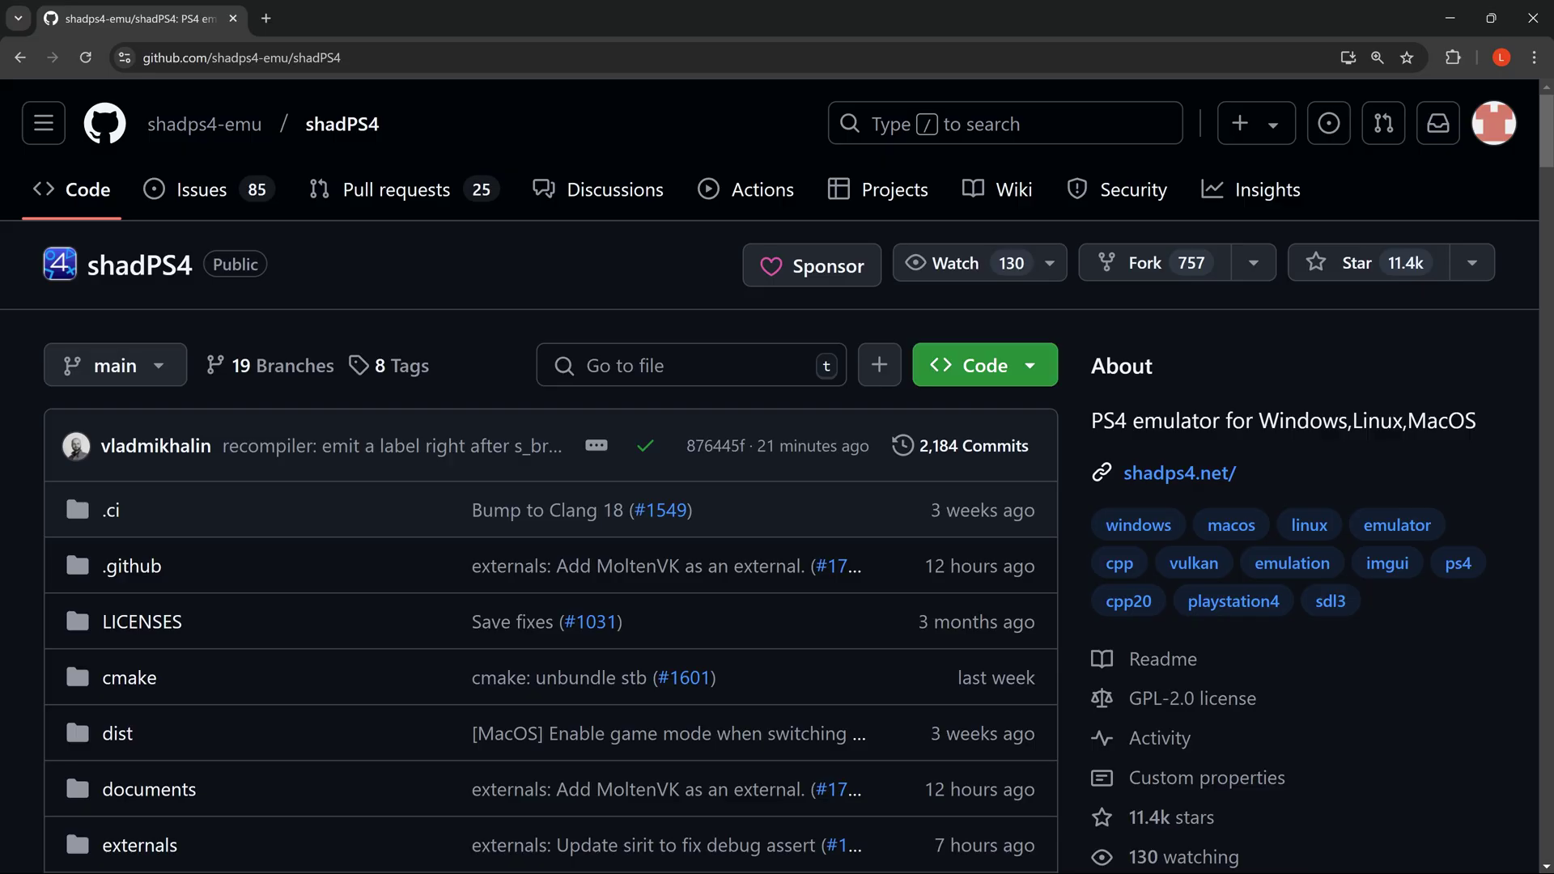
Switch to the browser and open the shadps4-game-compatibility repository from the shadPS4 README on GitHub.
scroll(444, 522, down, 20)
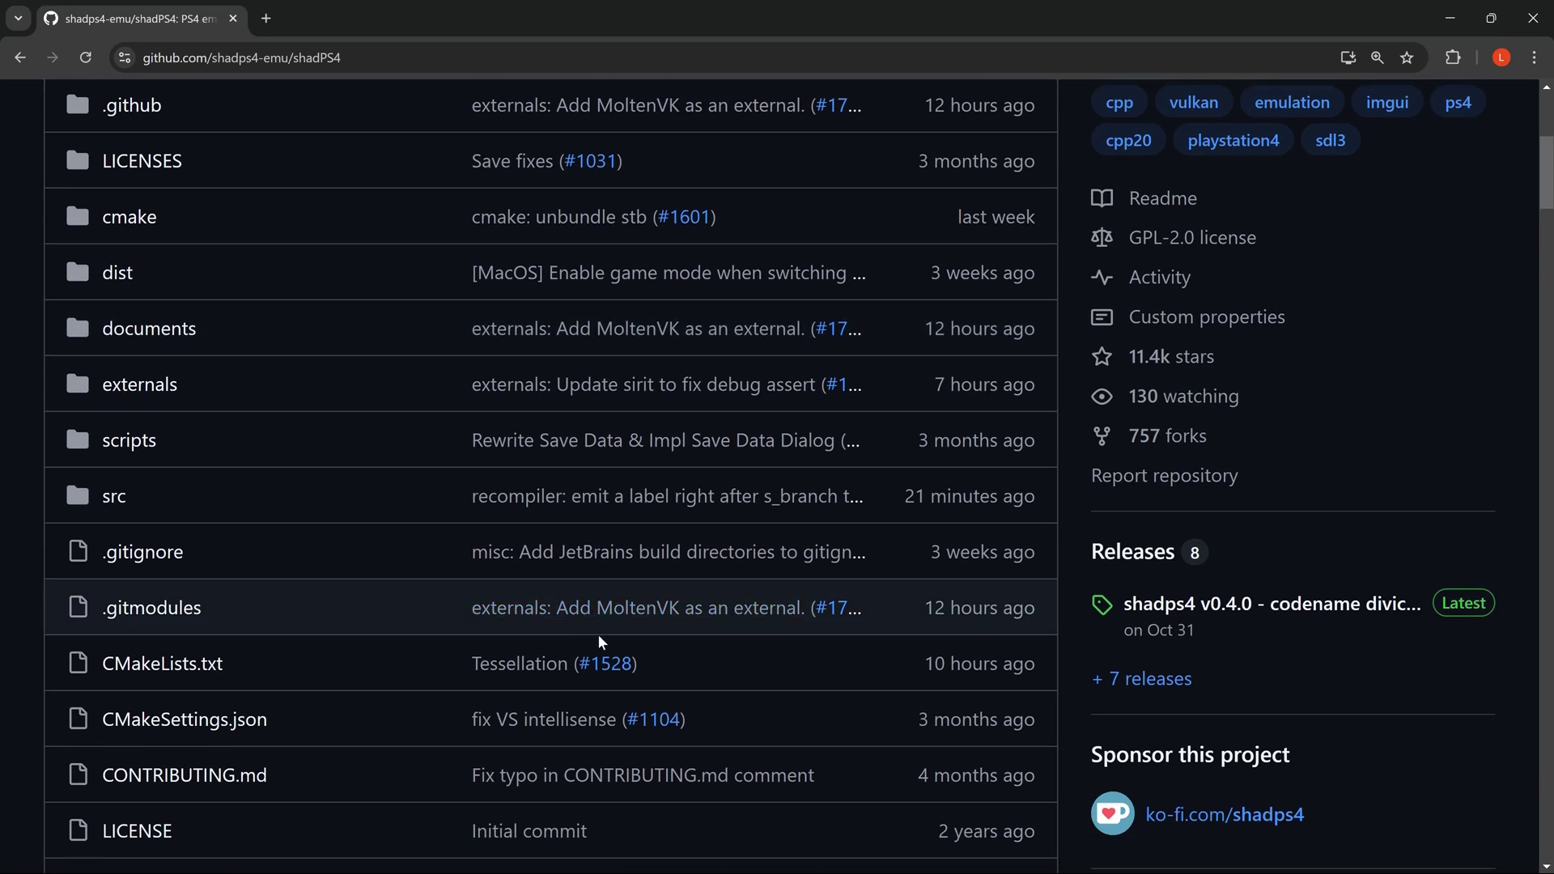
scroll(872, 575, down, 12)
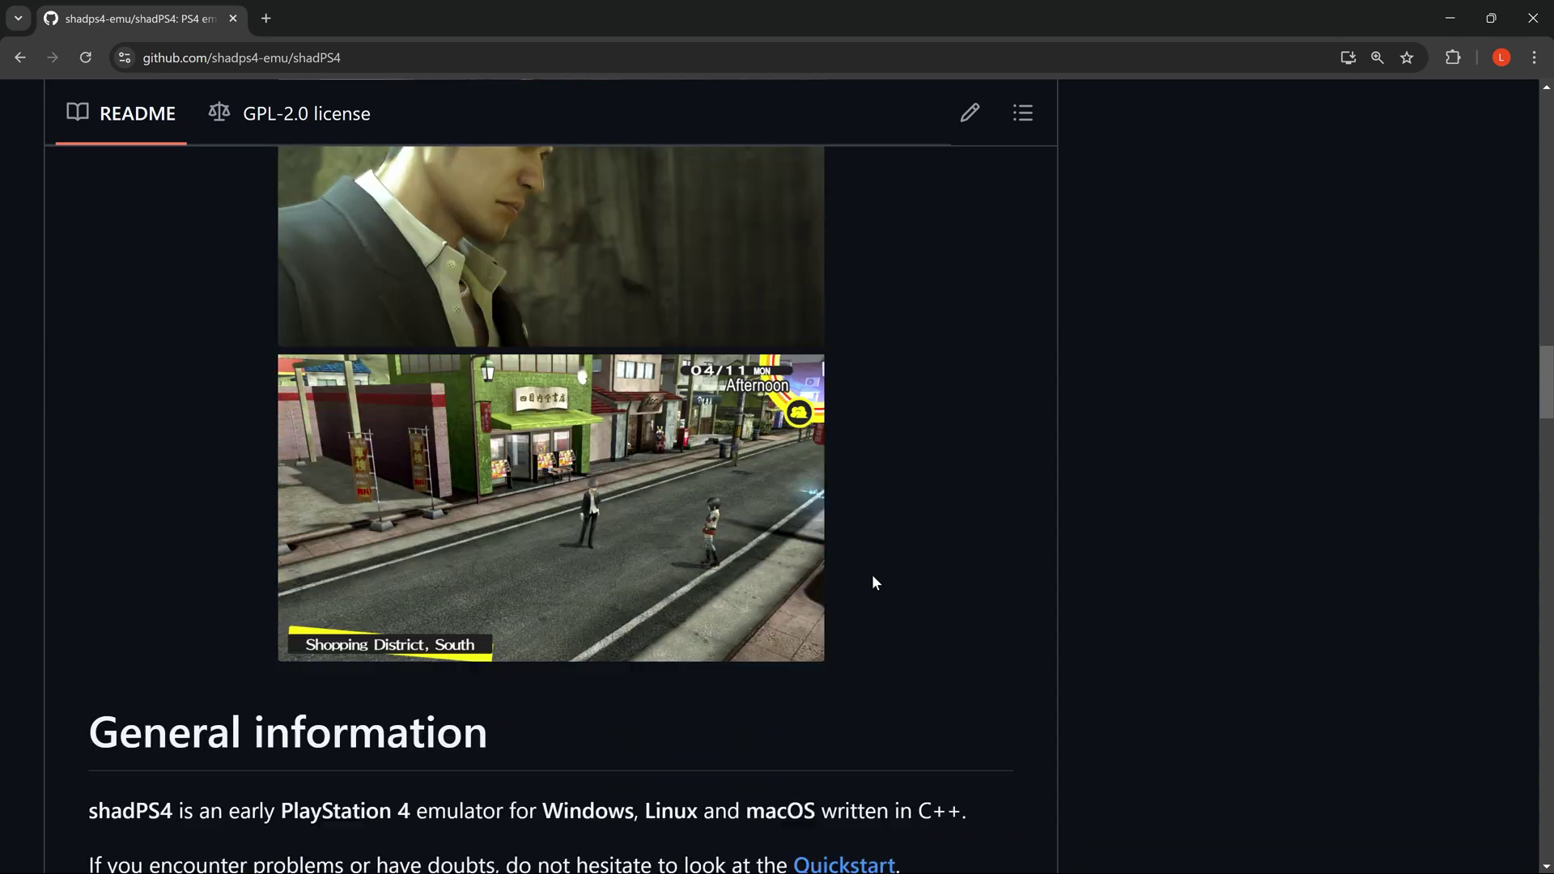
click(693, 578)
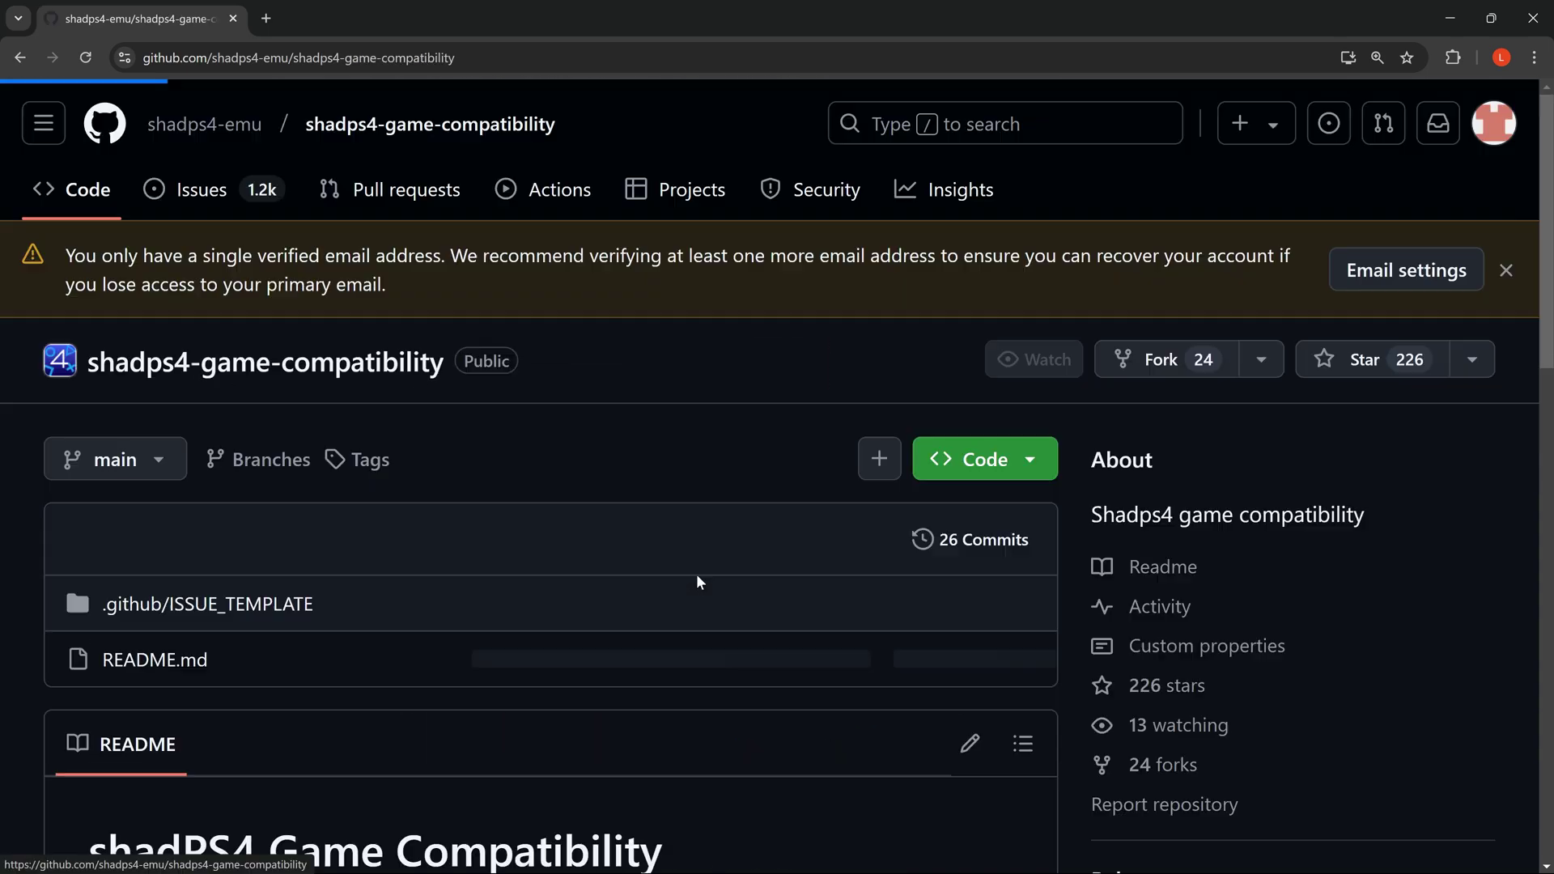
Examine the README's Info section for the supported firmware modules and the folder they must be placed in.
scroll(696, 575, down, 10)
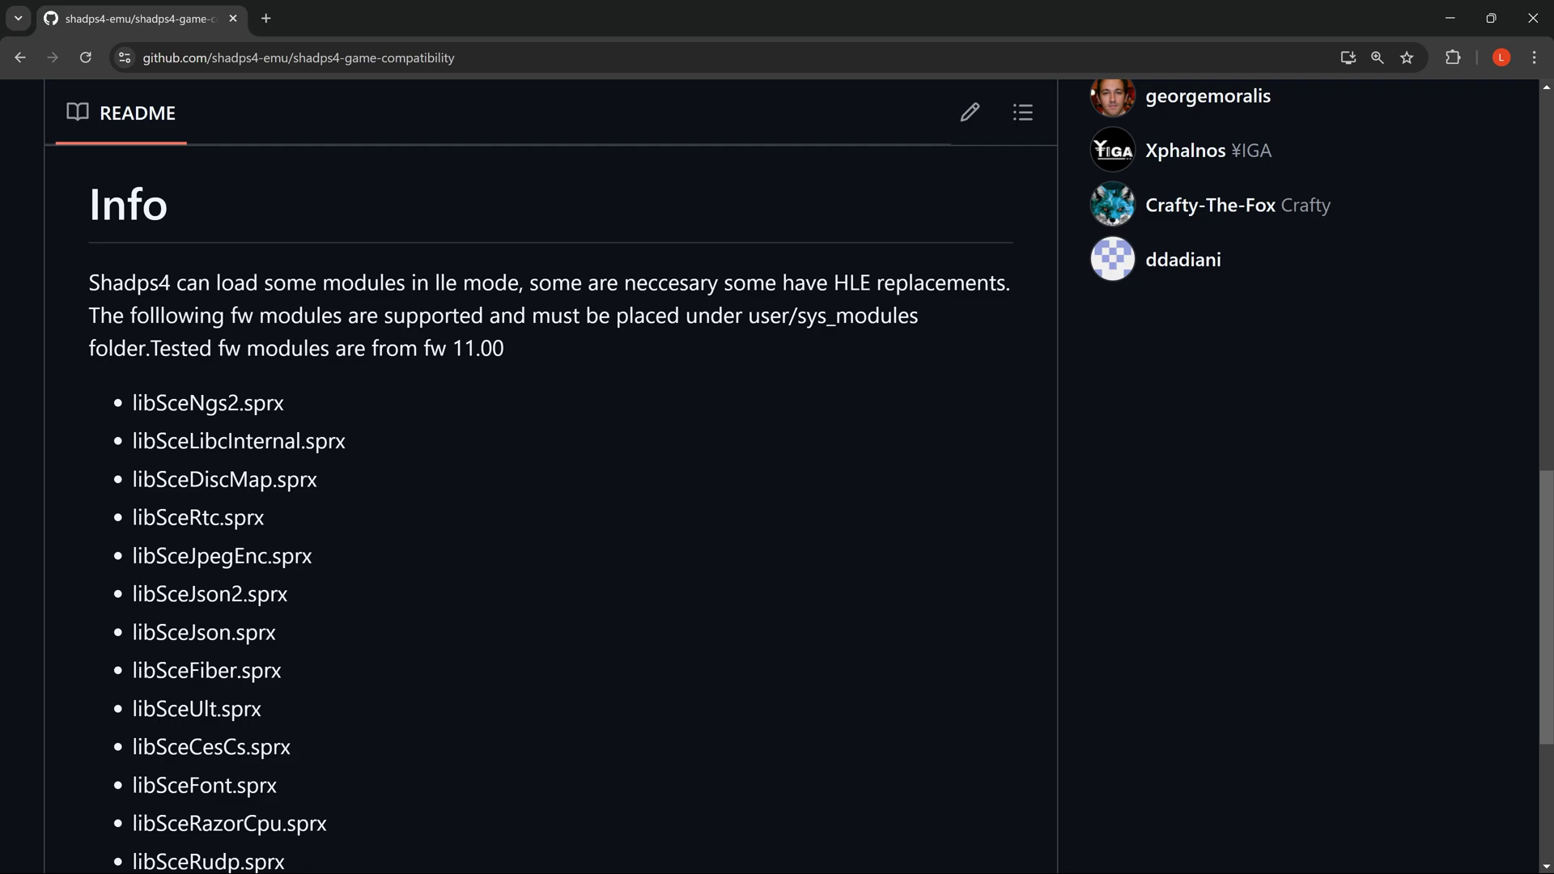
scroll(176, 421, down, 2)
drag(136, 221, 373, 601)
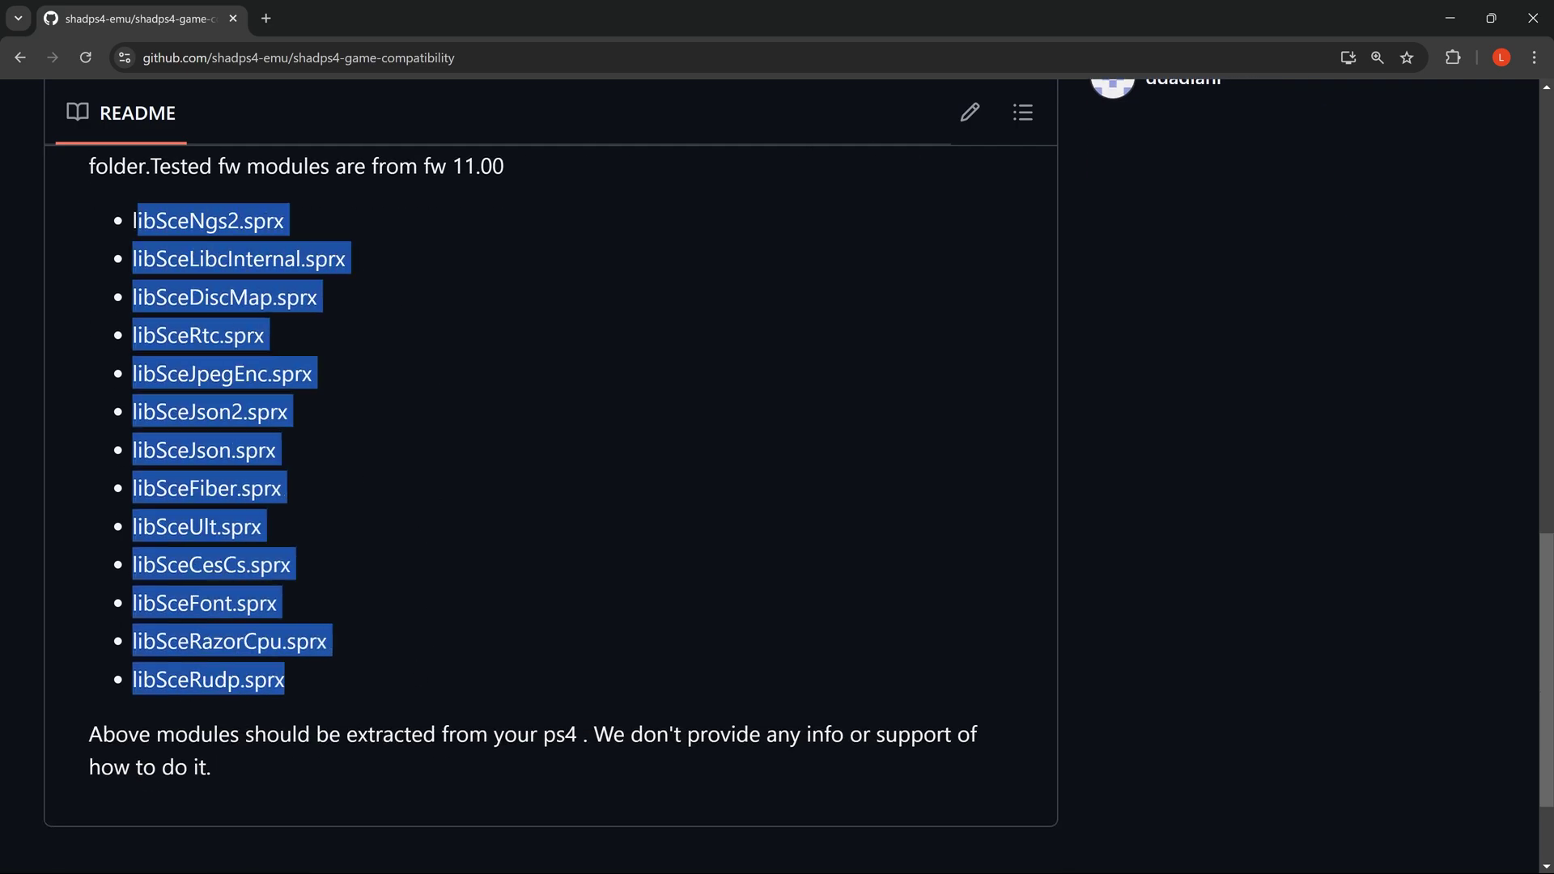
scroll(499, 547, up, 6)
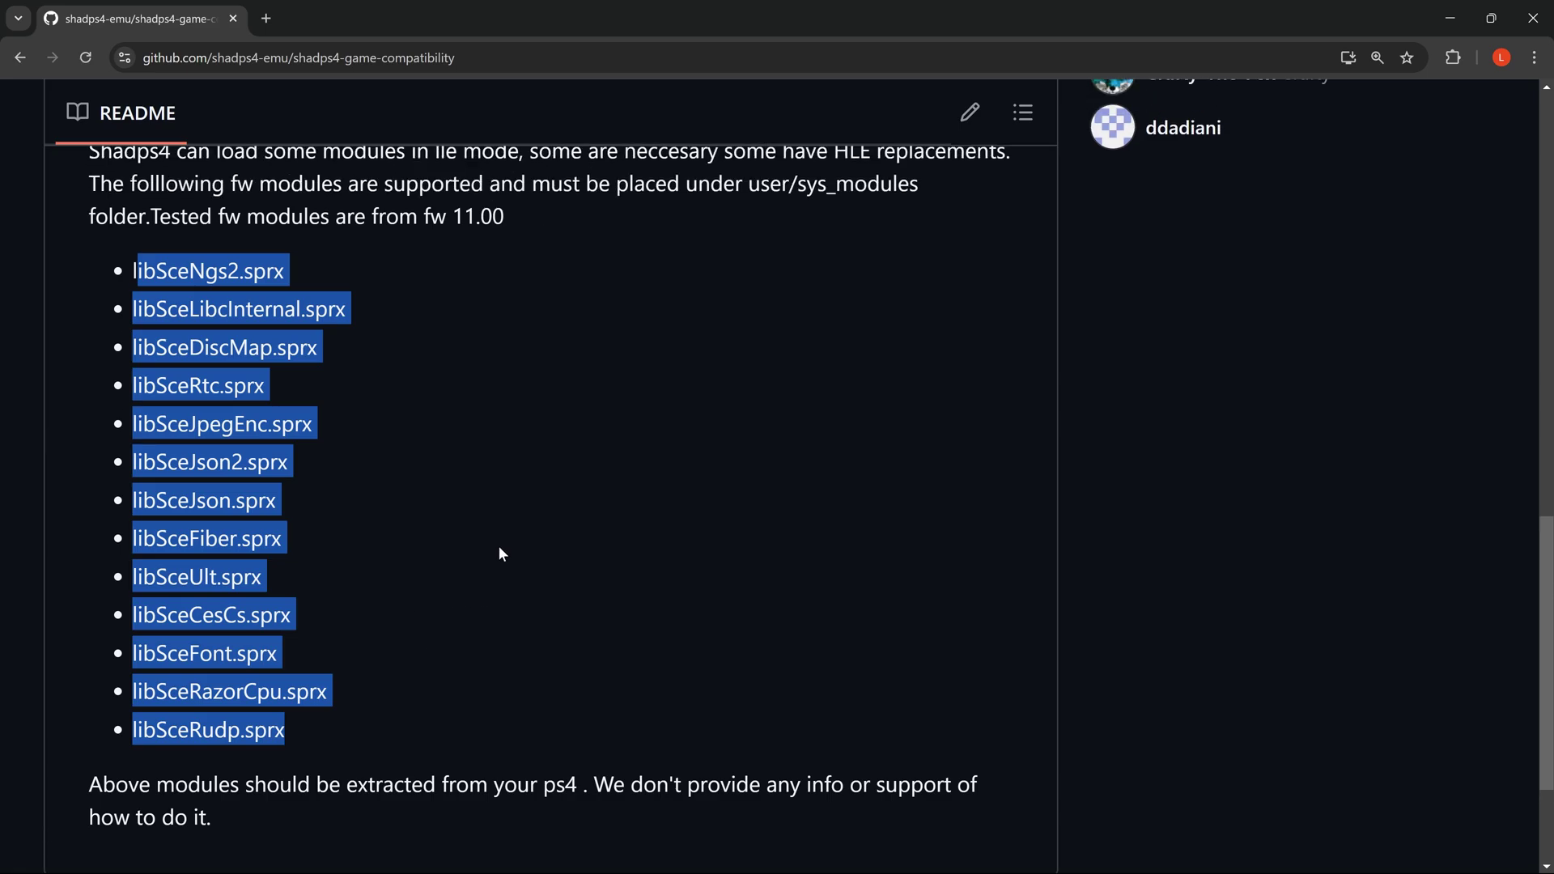
scroll(494, 550, down, 1)
drag(746, 588, 929, 593)
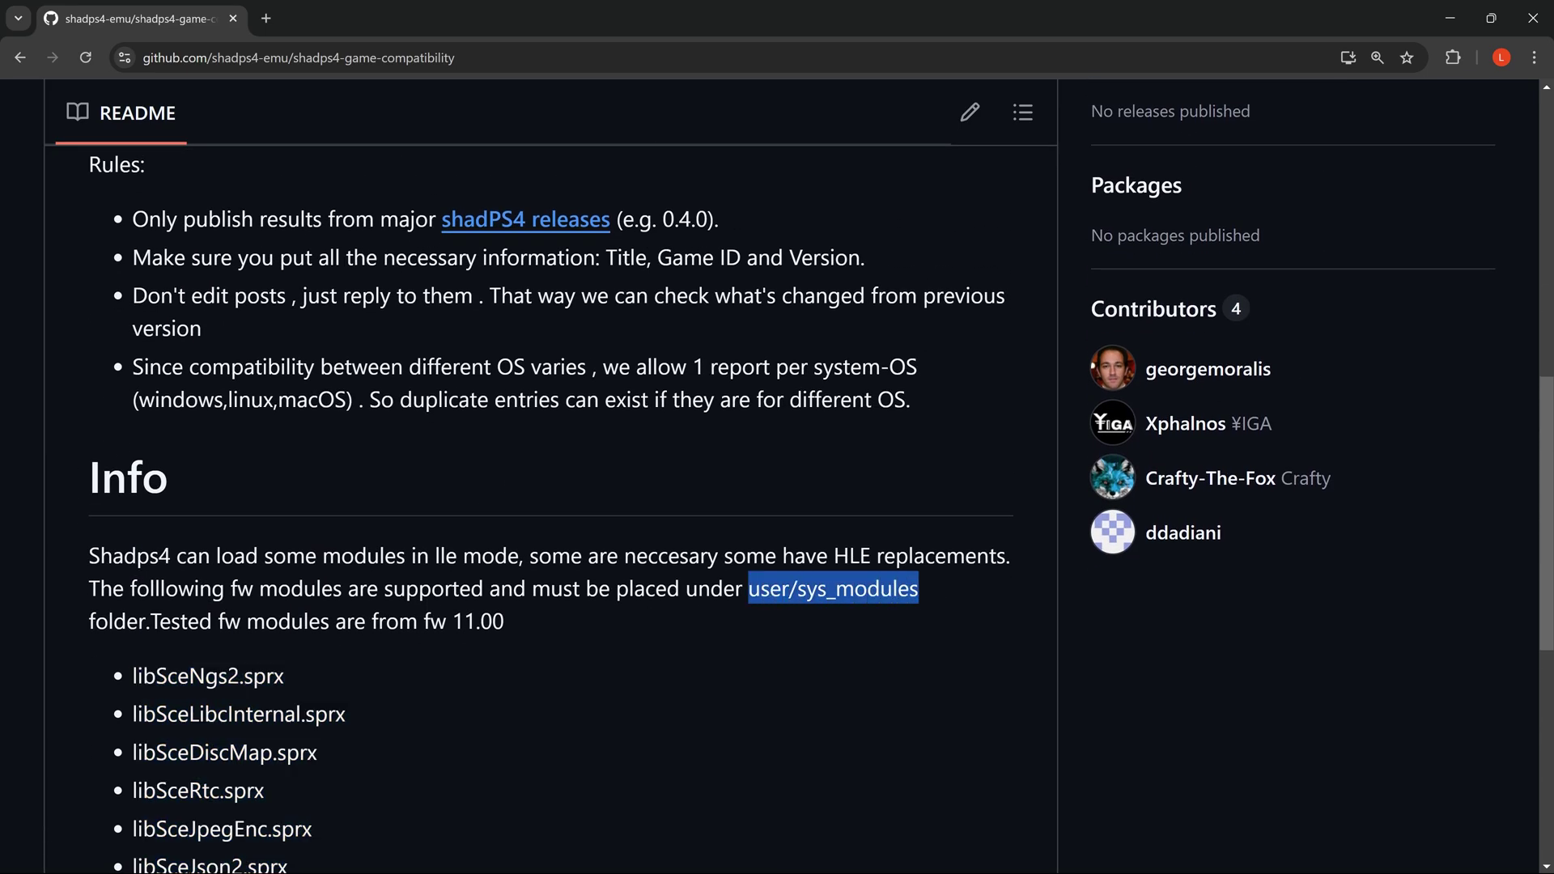
Highlight the README's module-folder instructions and the firmware module list from libSceNgs2.sprx to libSceRudp.sprx.
scroll(759, 619, down, 3)
drag(504, 348, 66, 300)
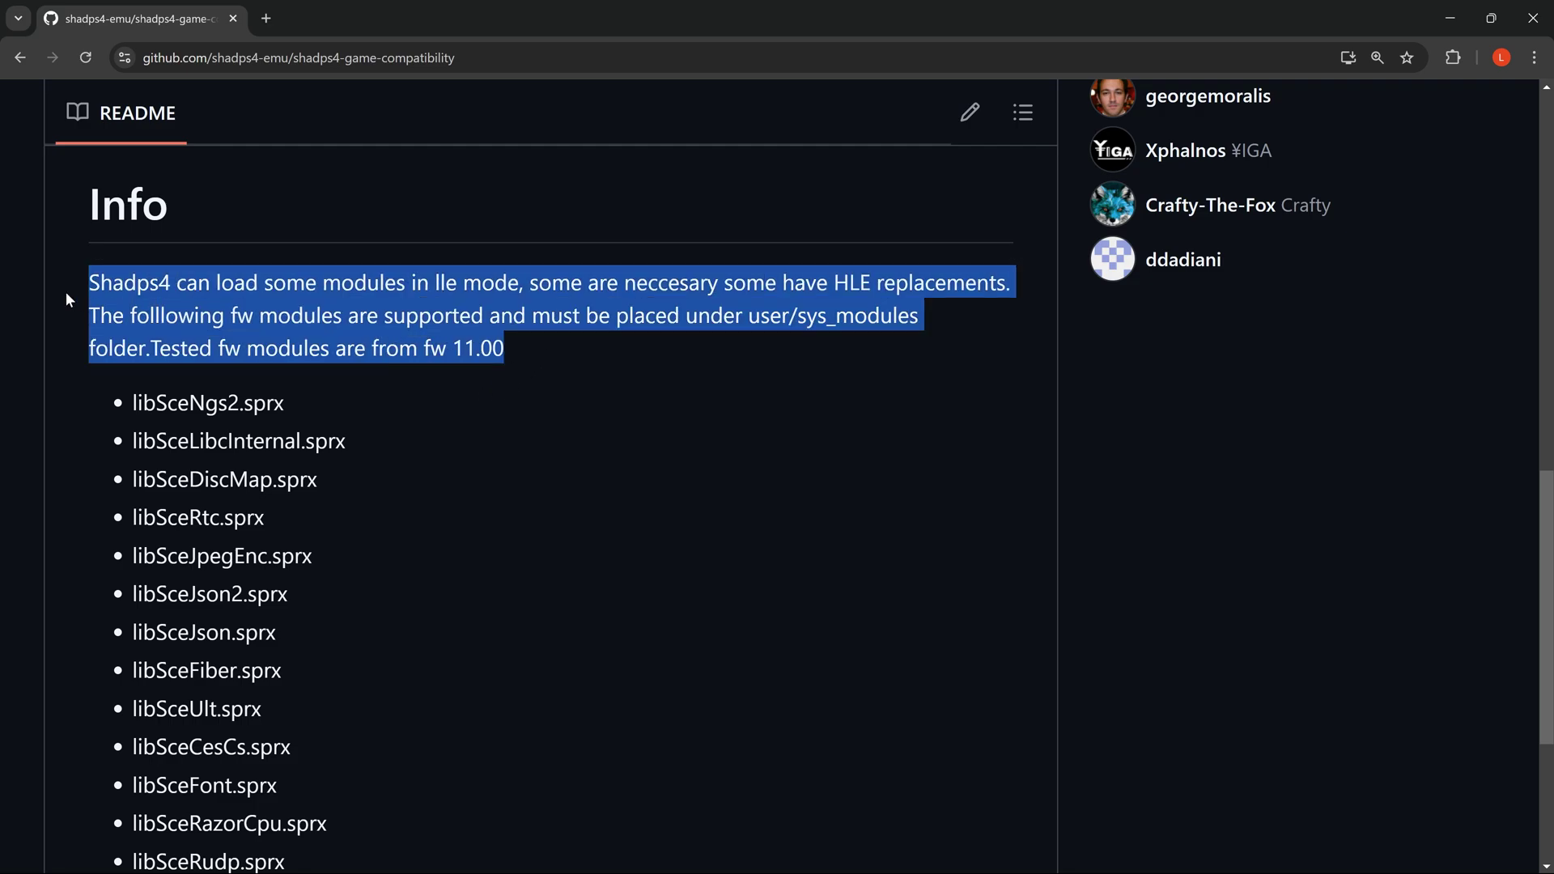
click(516, 511)
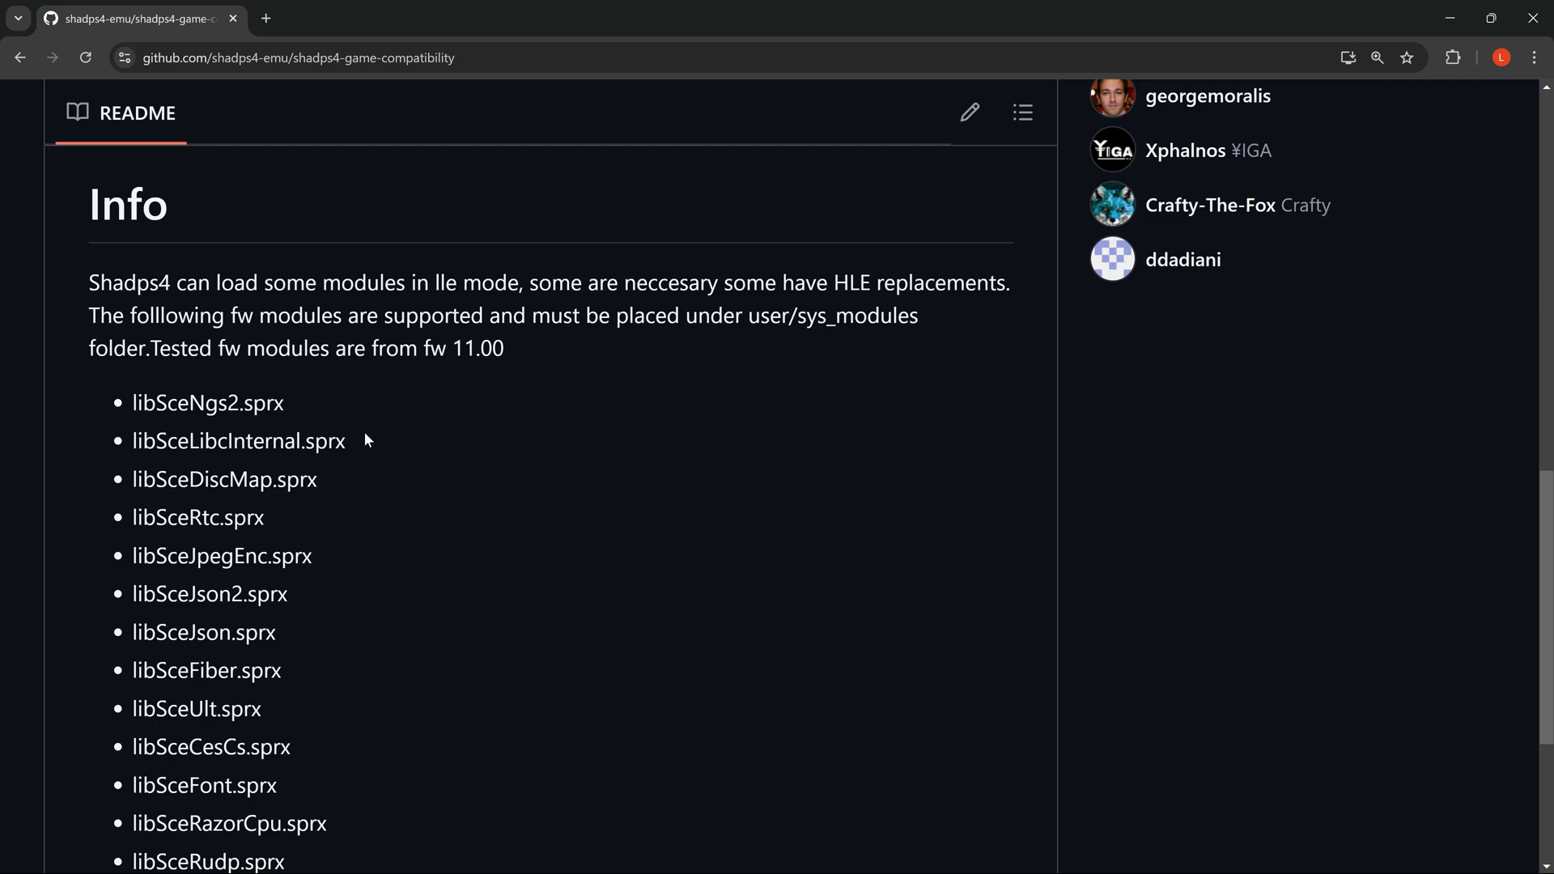
scroll(669, 451, down, 2)
scroll(566, 485, up, 1)
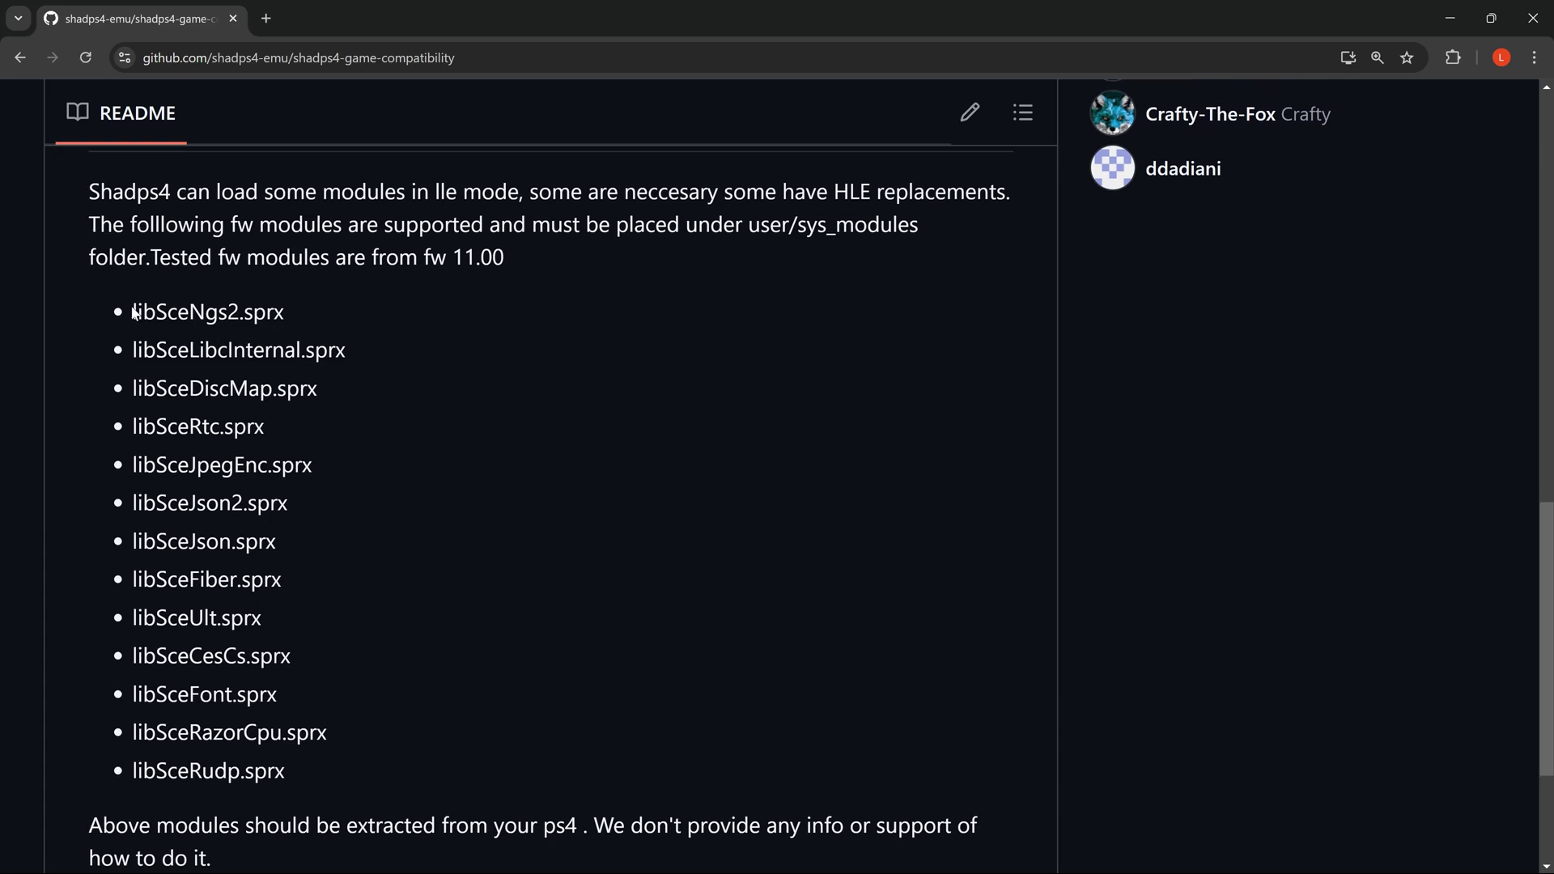
drag(134, 313, 340, 773)
scroll(687, 556, up, 2)
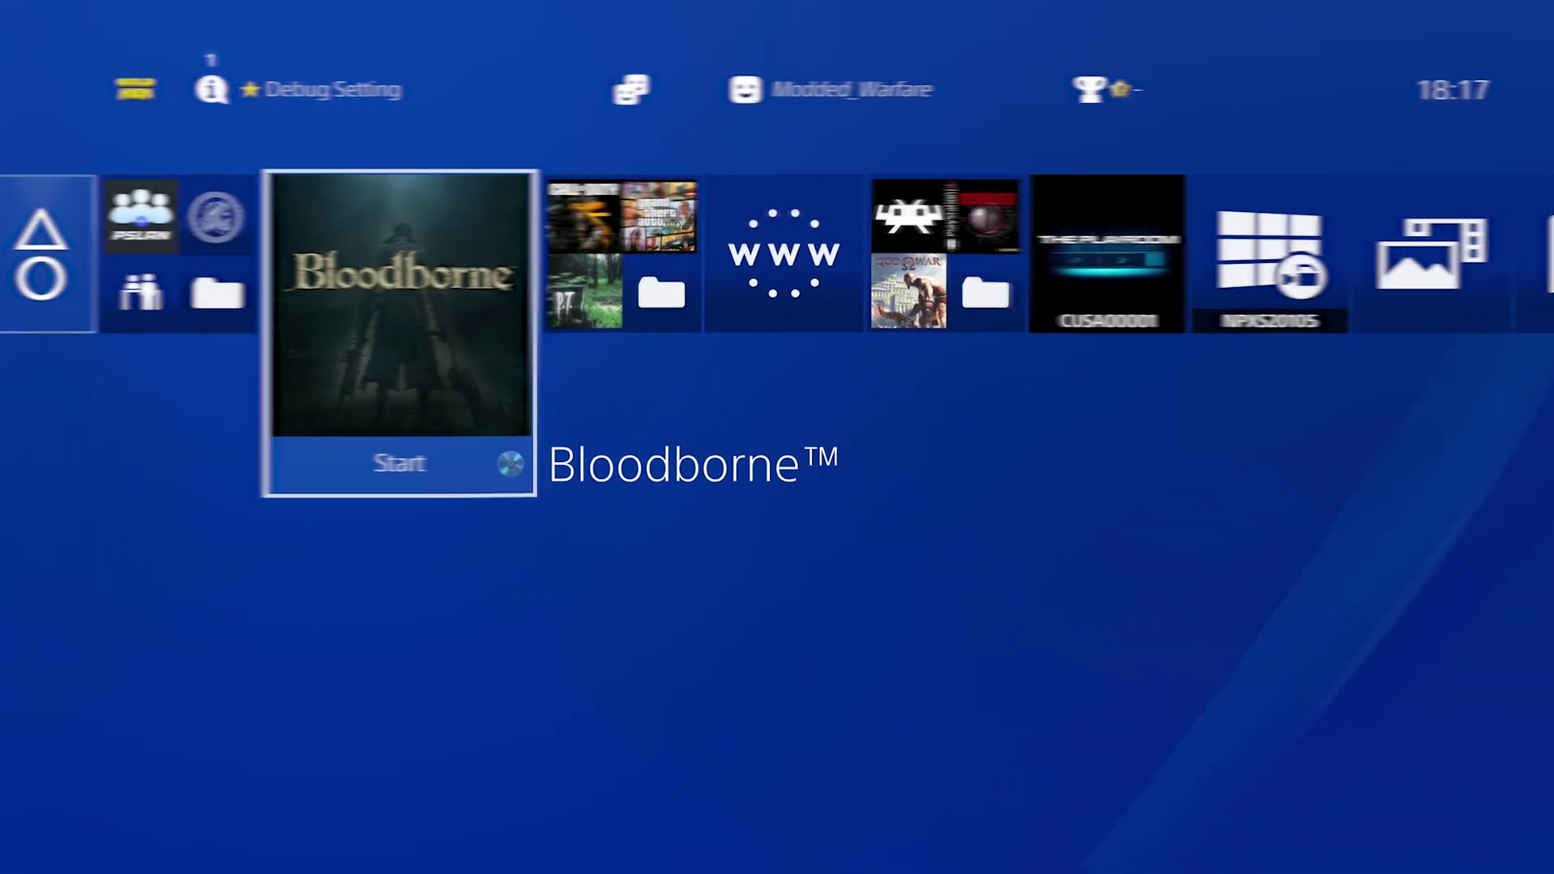
Switch to the PS4 and enable the FTP server in GoldHEN's Servers Settings.
key(Return)
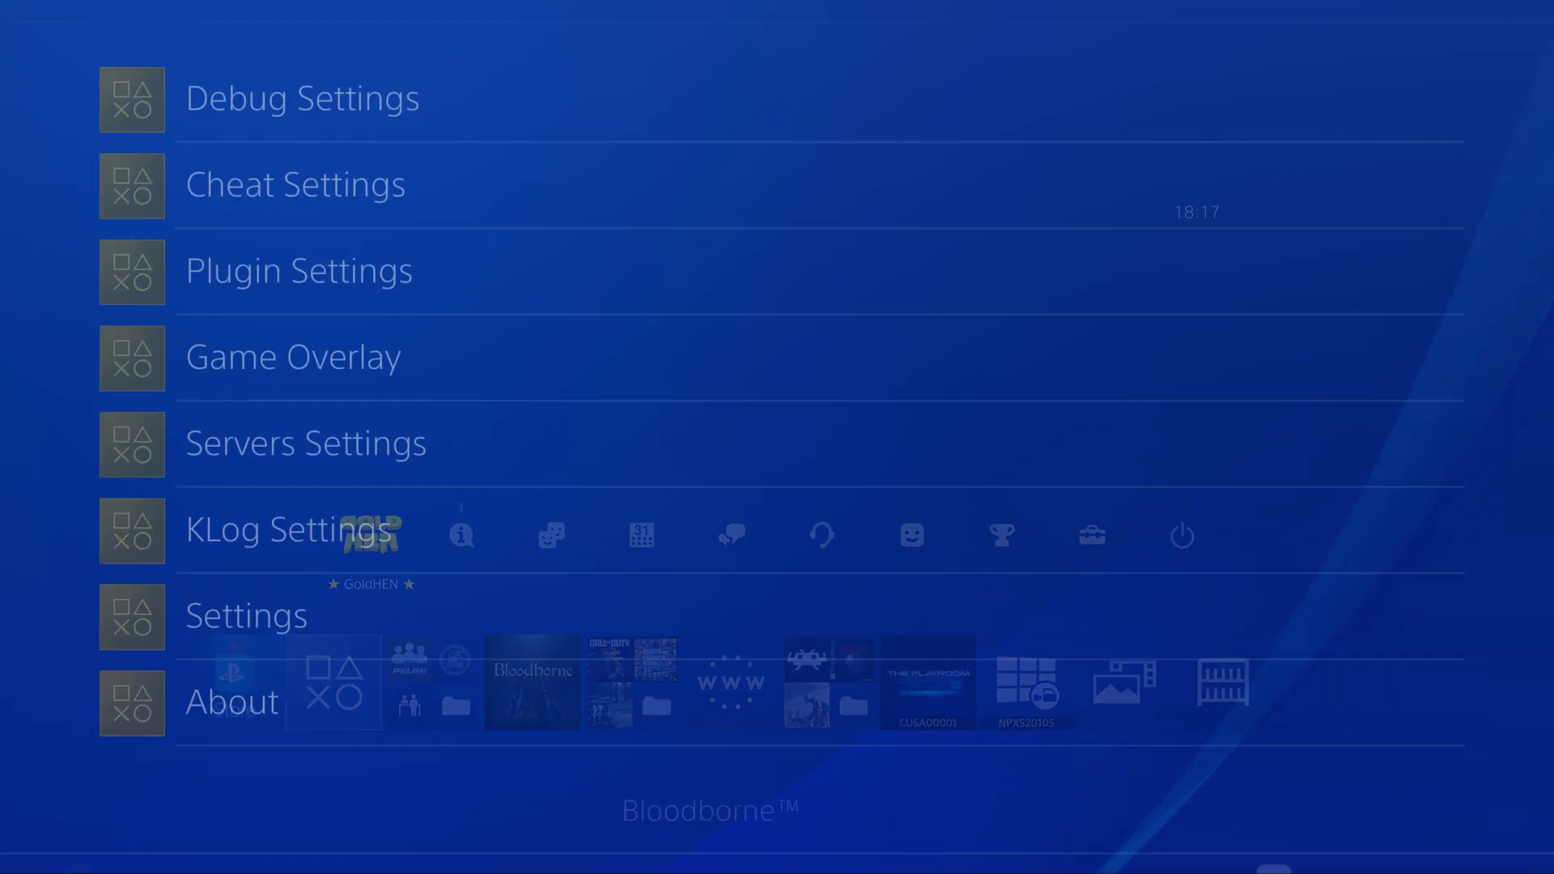
key(Down)
key(Down)
key(Down)
key(Down)
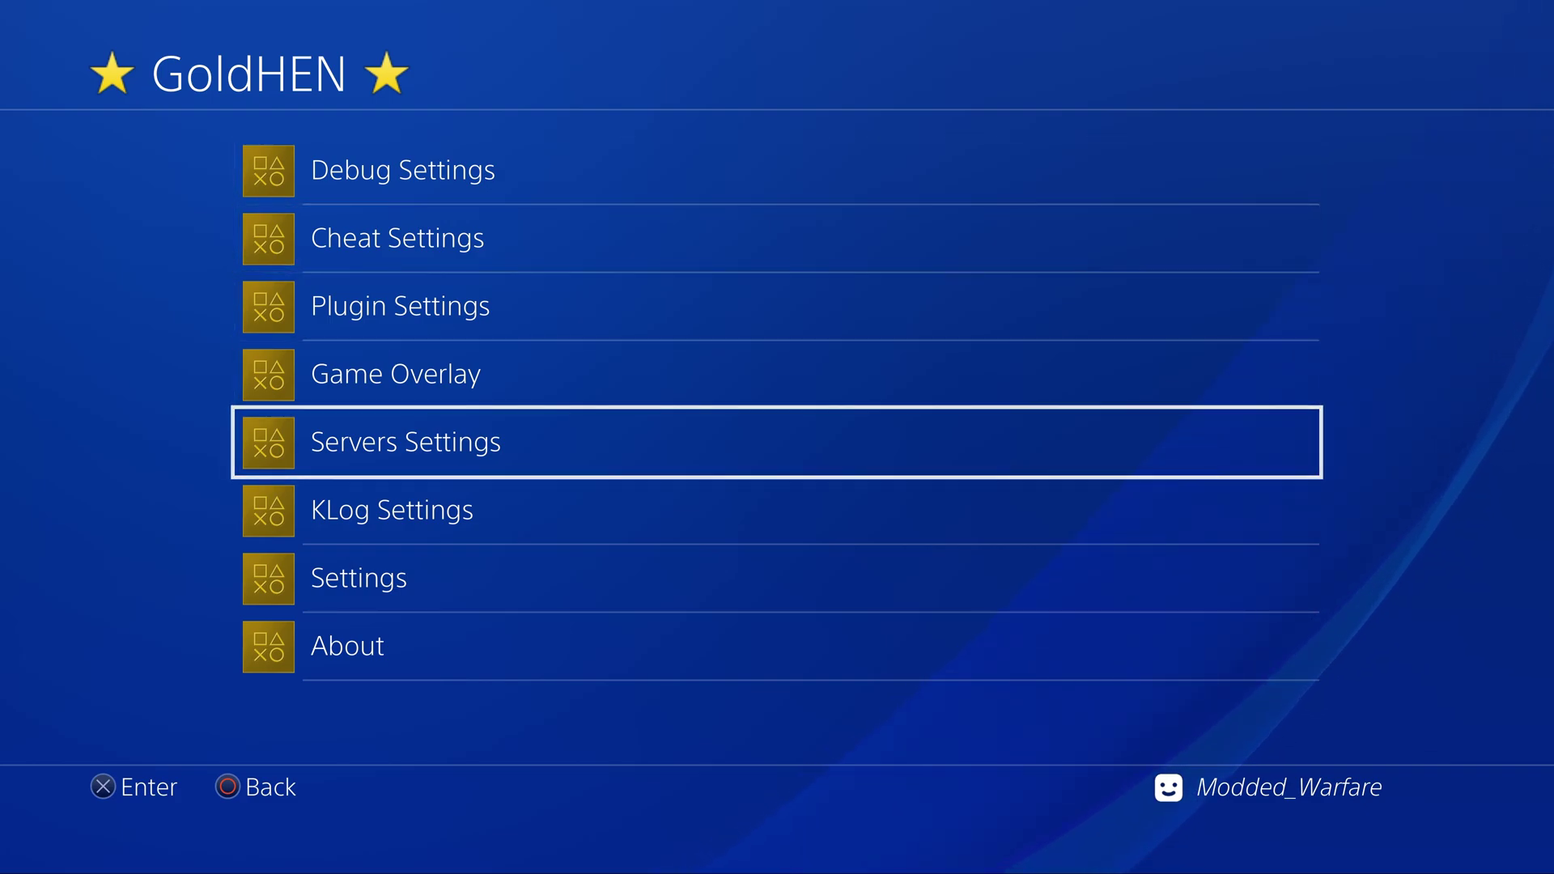
key(Return)
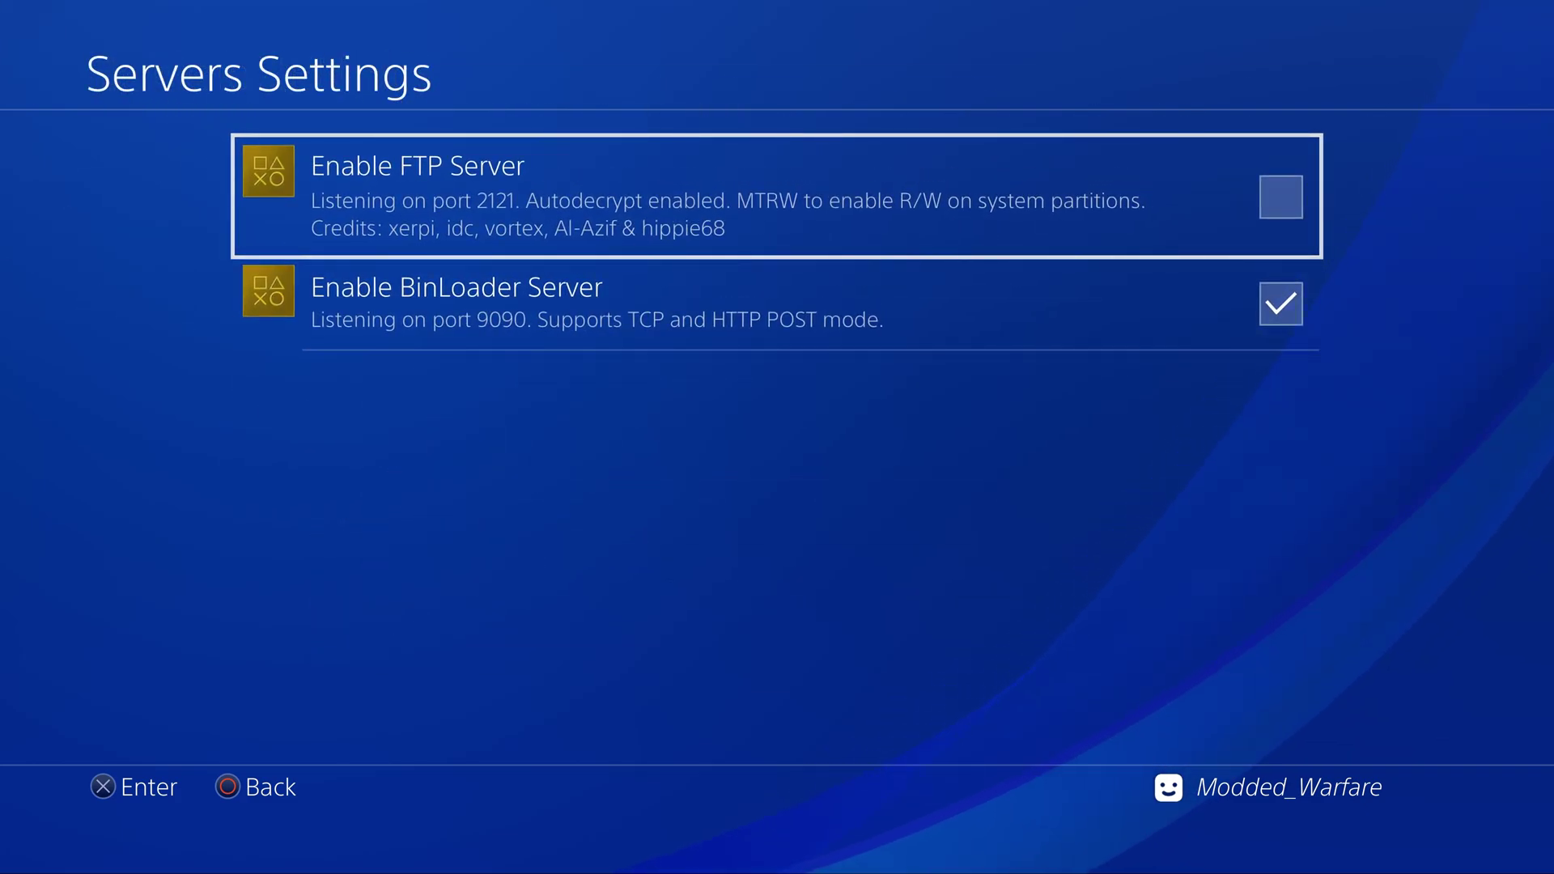
key(Return)
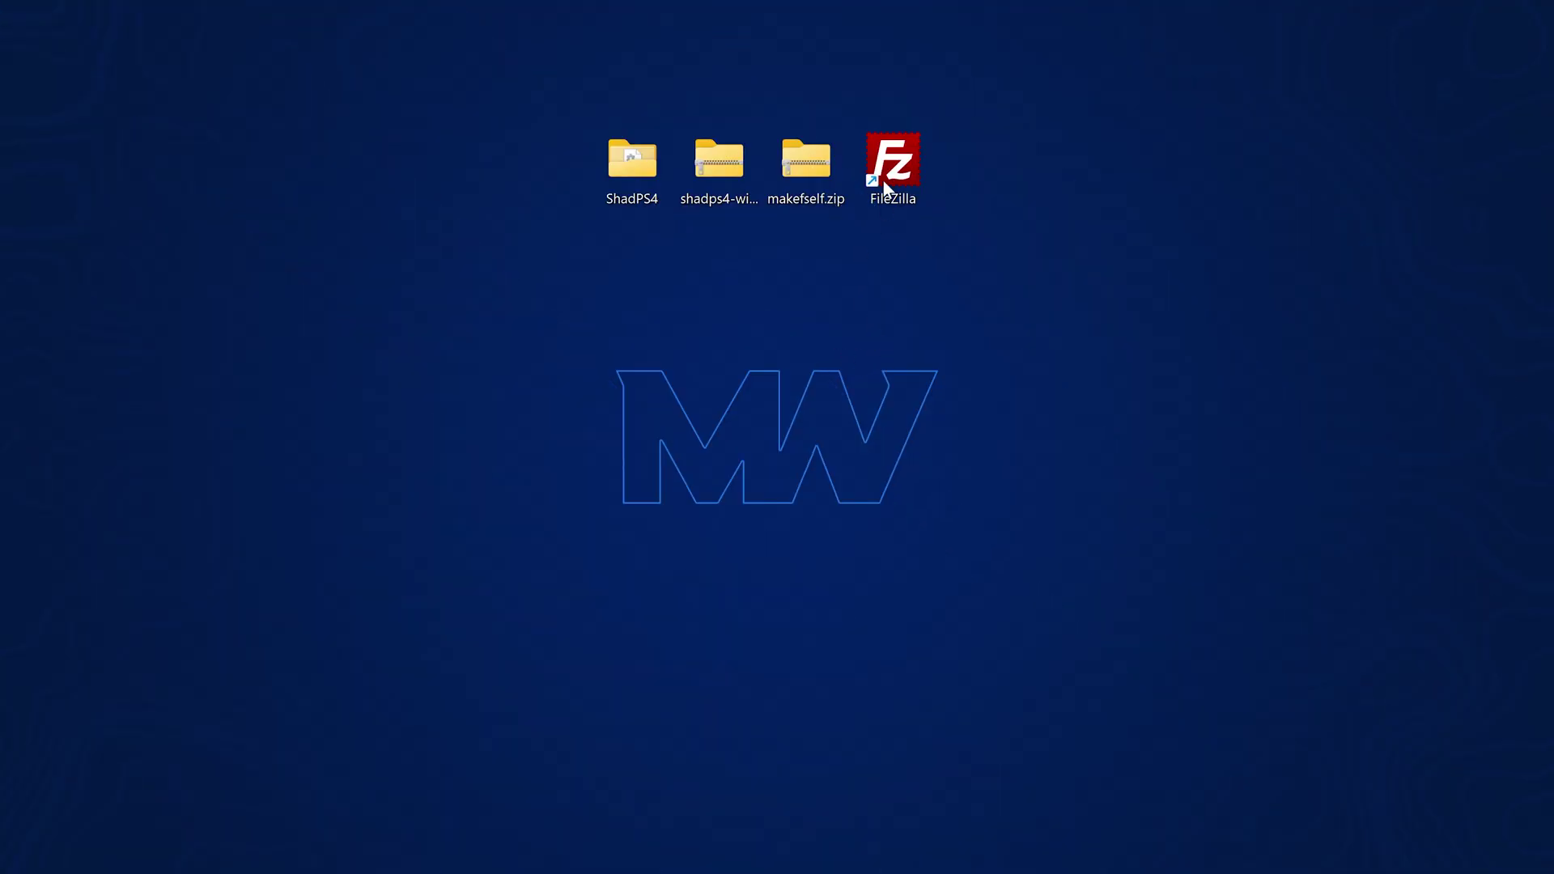
Launch FileZilla on the PC and connect to the PS4 at host 192.168.137.111 on port 2121.
double_click(892, 164)
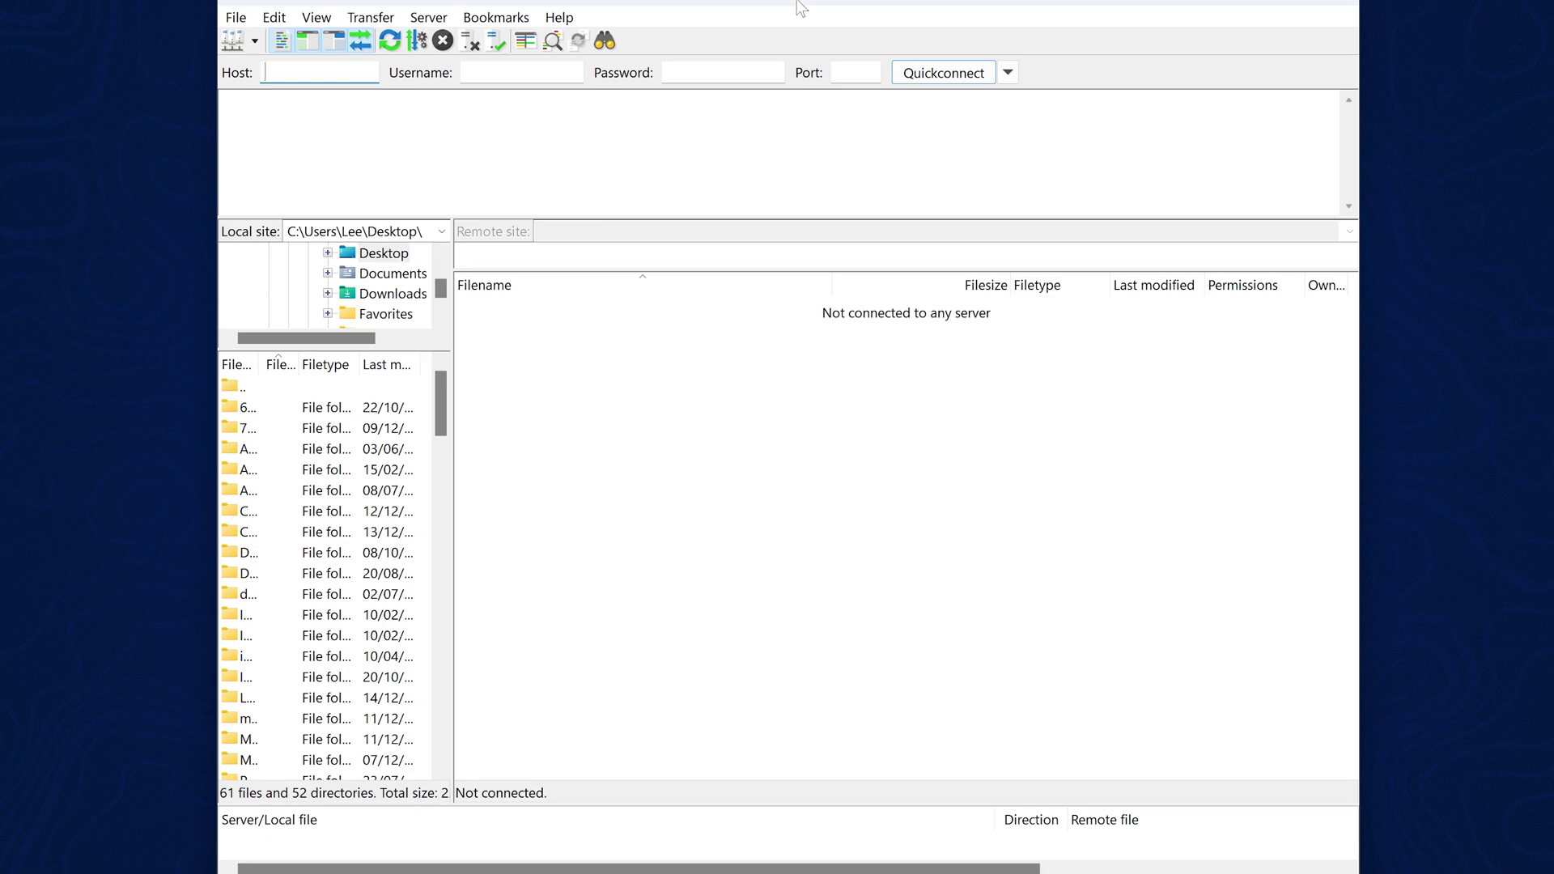
text(192.168.137.111)
click(855, 72)
text(2121)
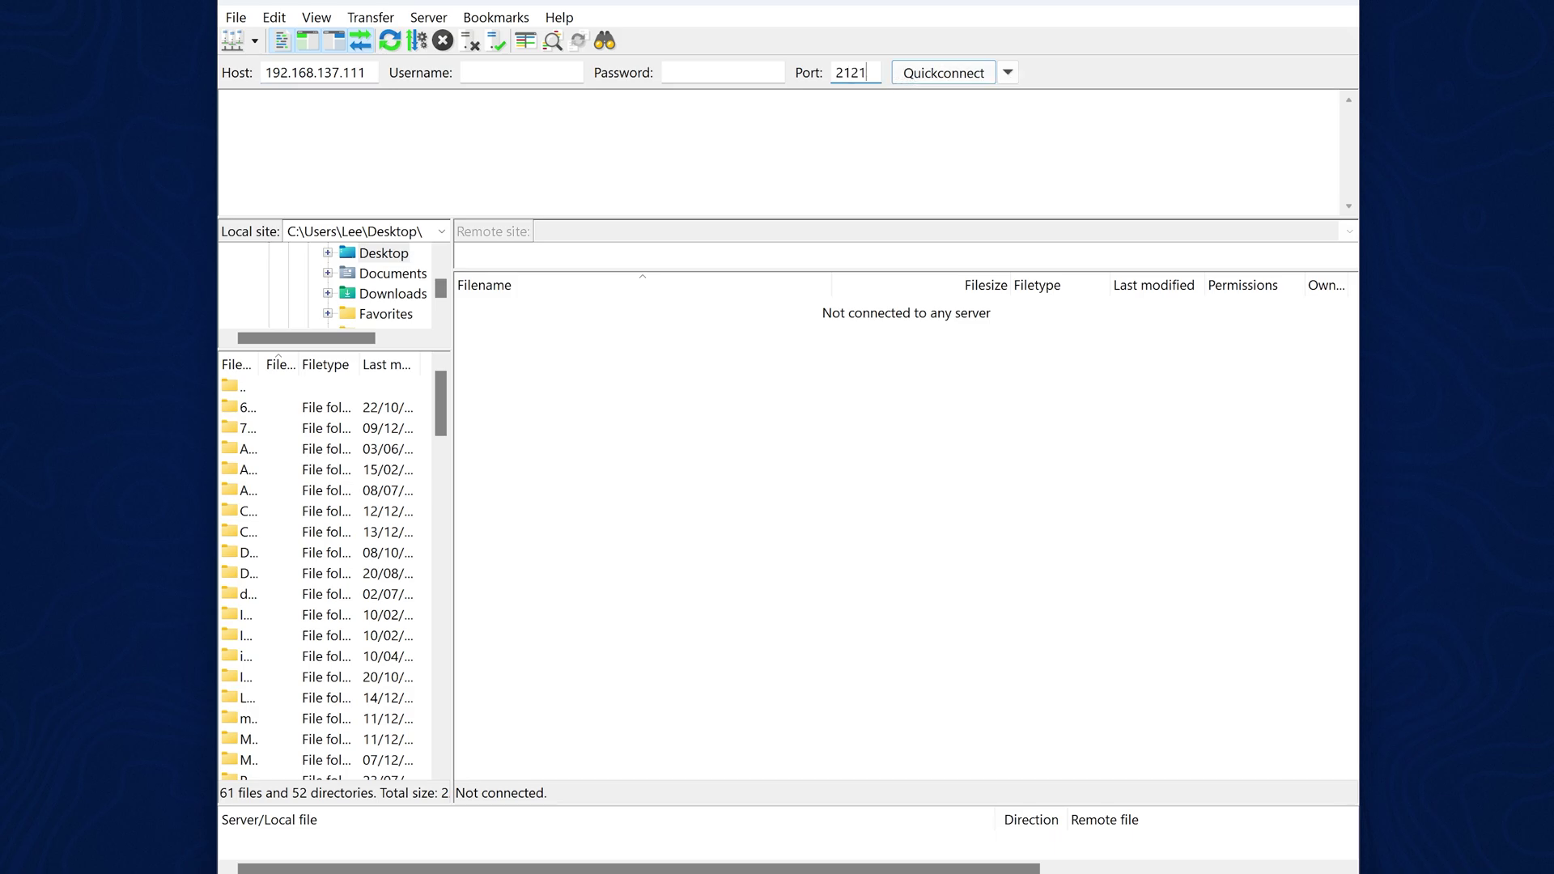
click(928, 75)
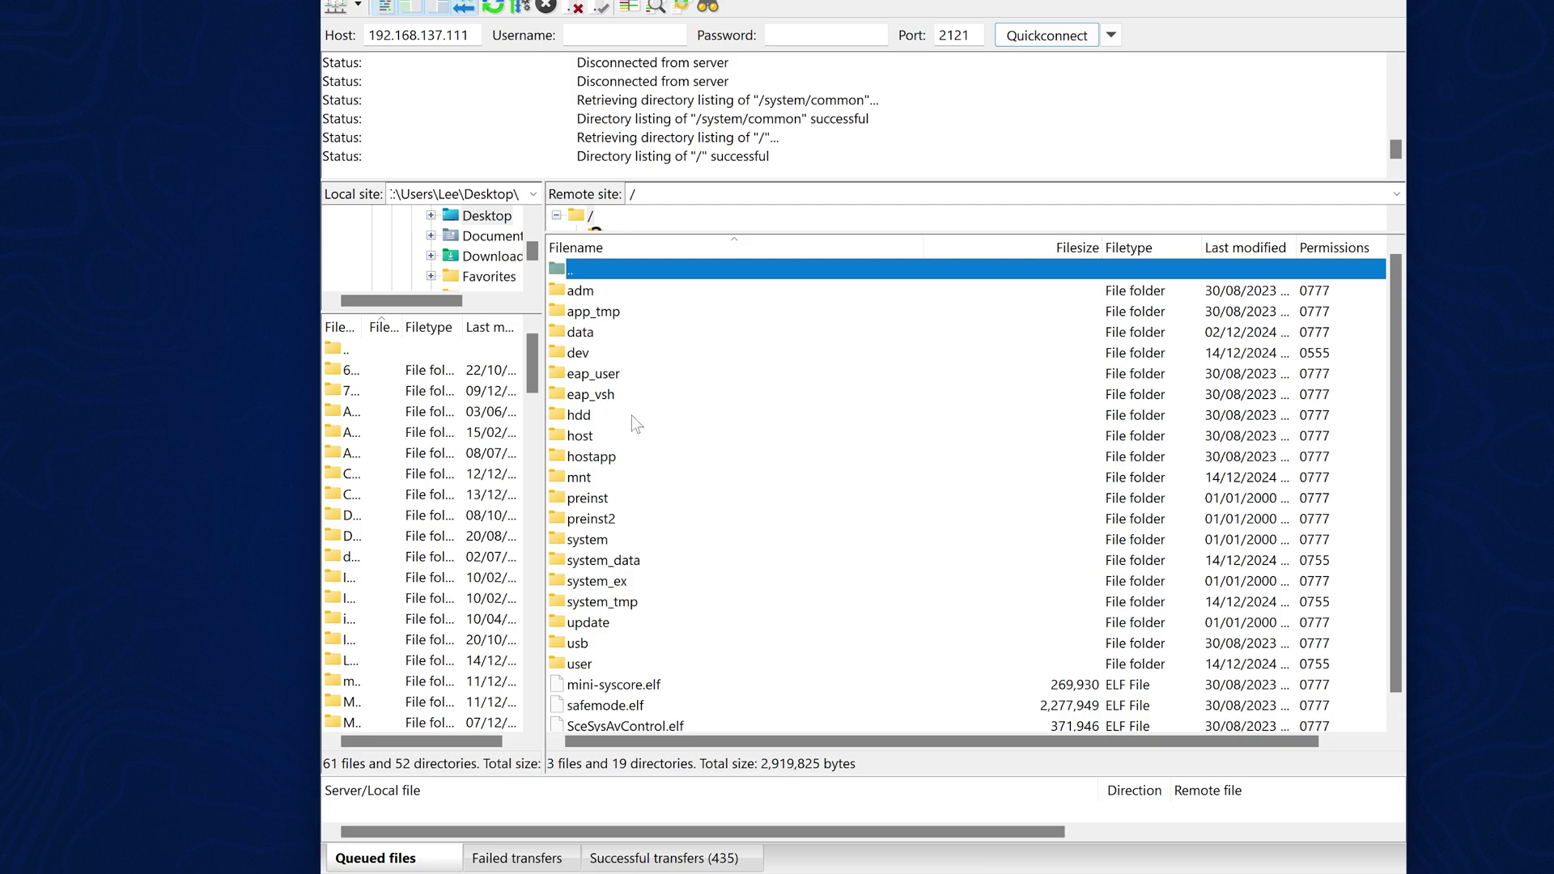
Open the /system/common/lib folder on the PS4's remote file system.
double_click(623, 538)
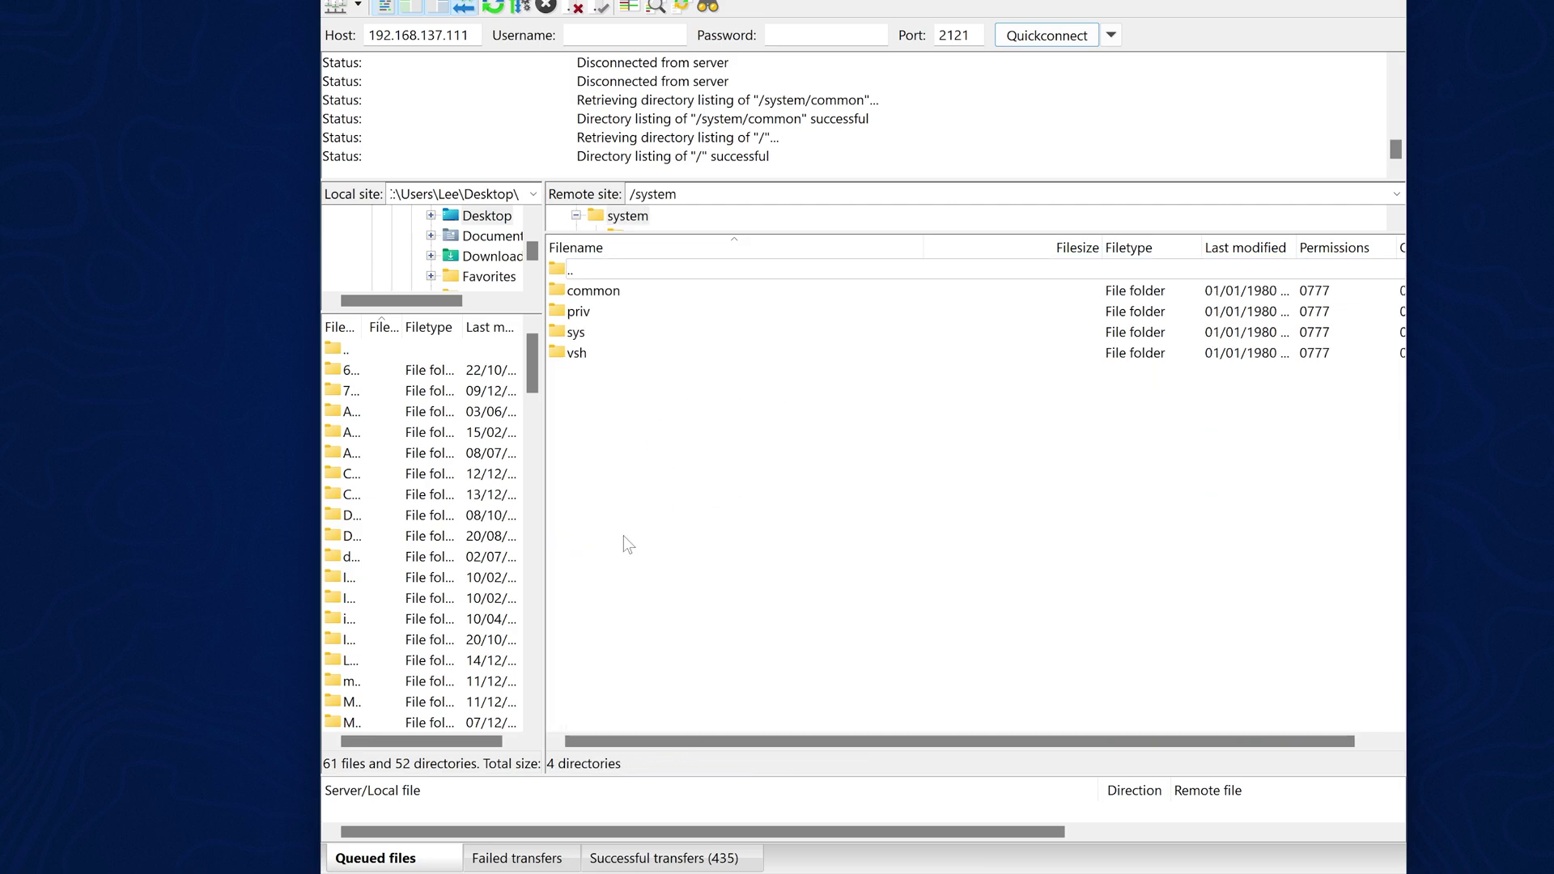
double_click(584, 289)
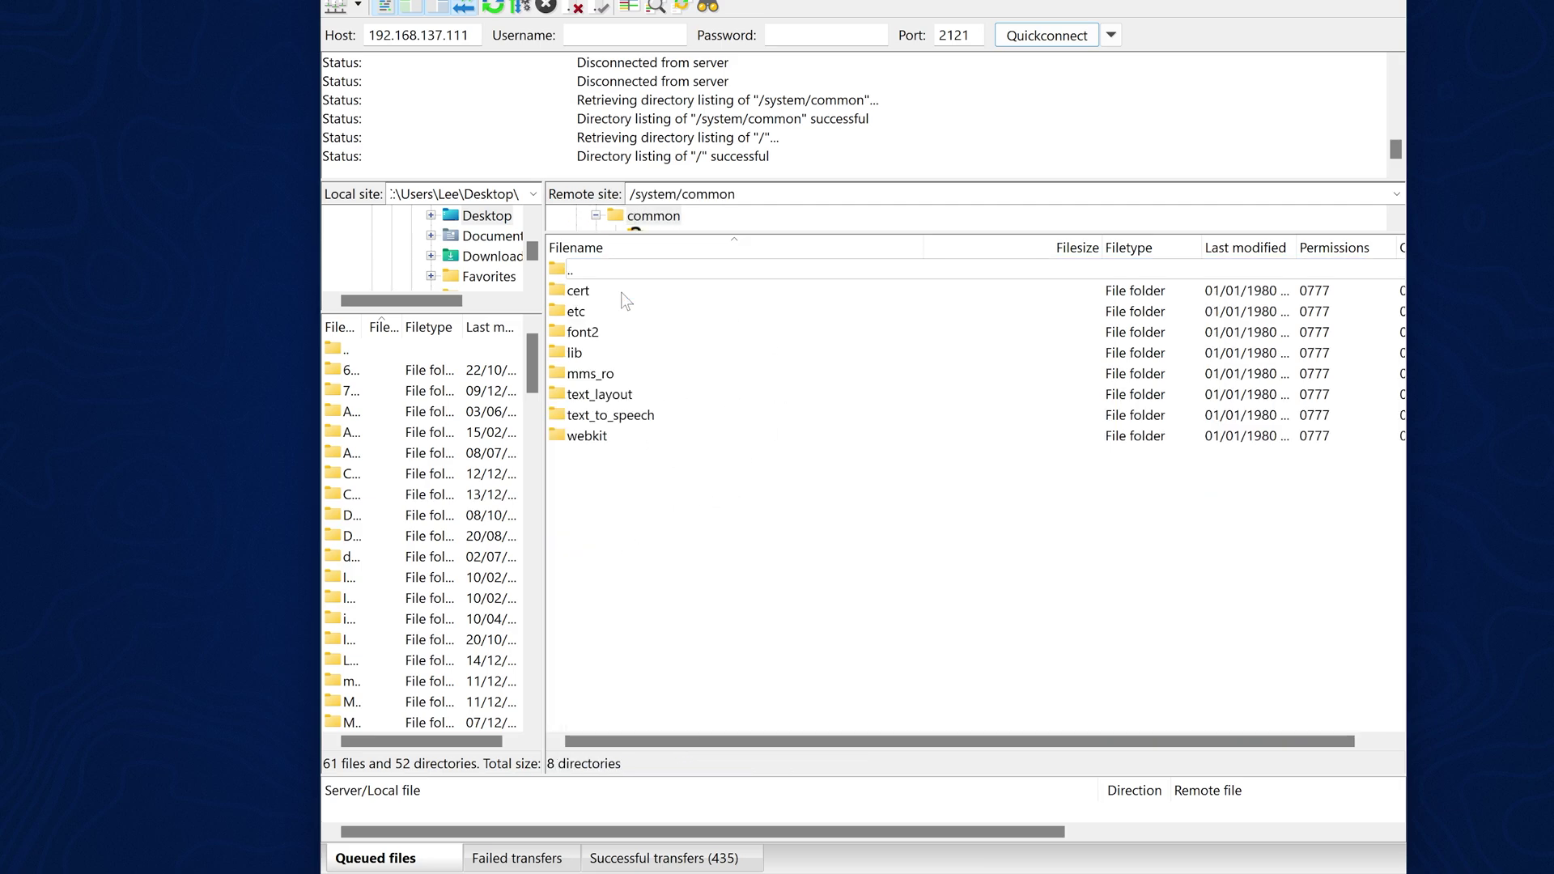
double_click(593, 356)
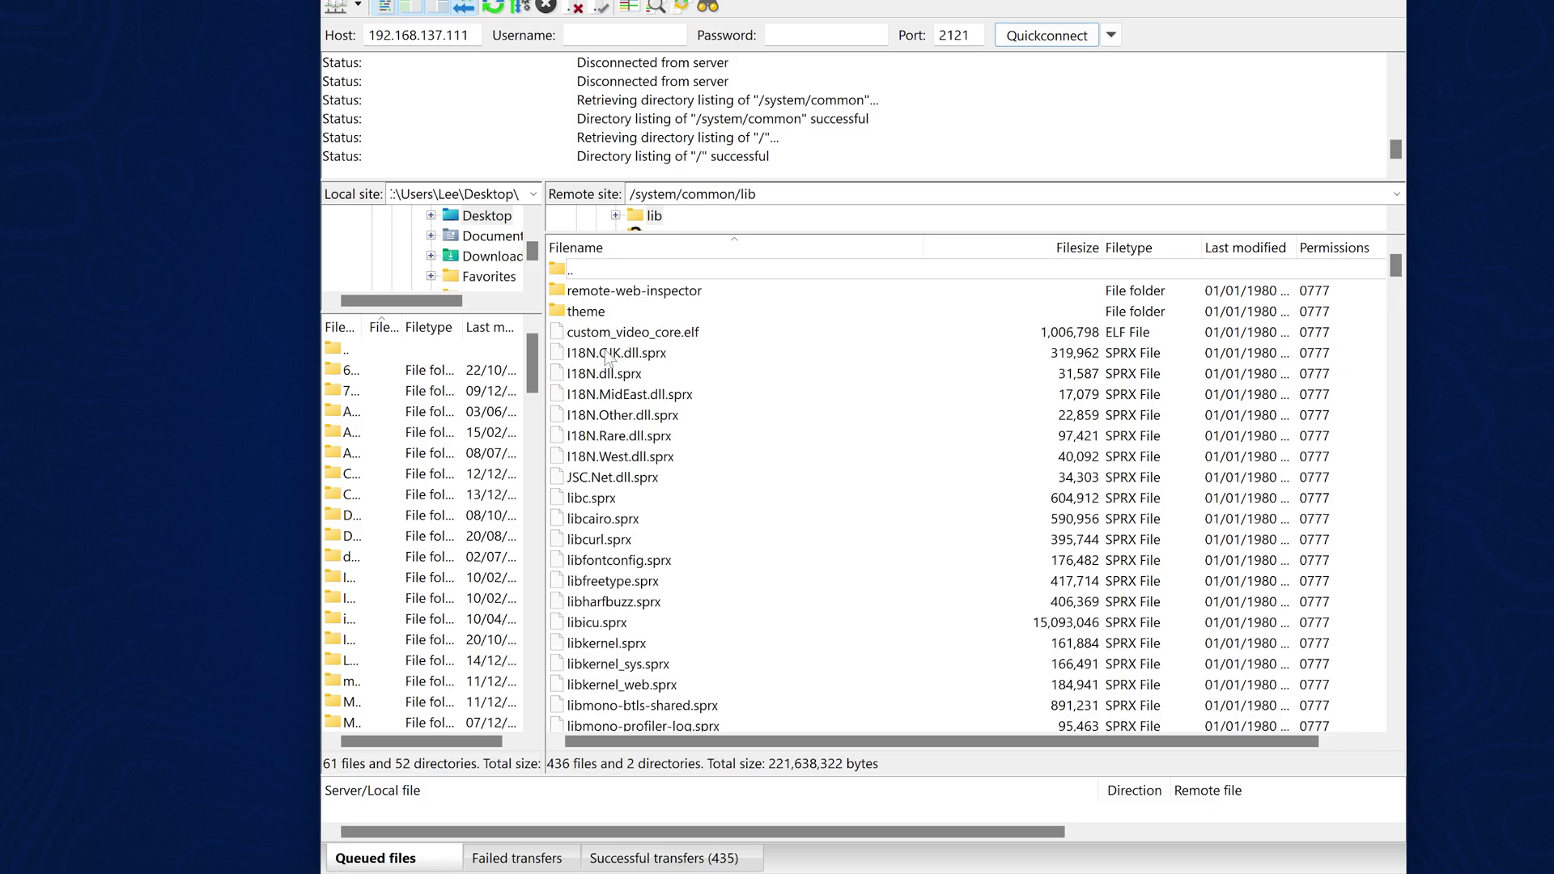
Consult the compatibility README's module list and select the 13 matching SPRX files in the remote lib folder.
scroll(708, 448, down, 7)
scroll(709, 445, up, 6)
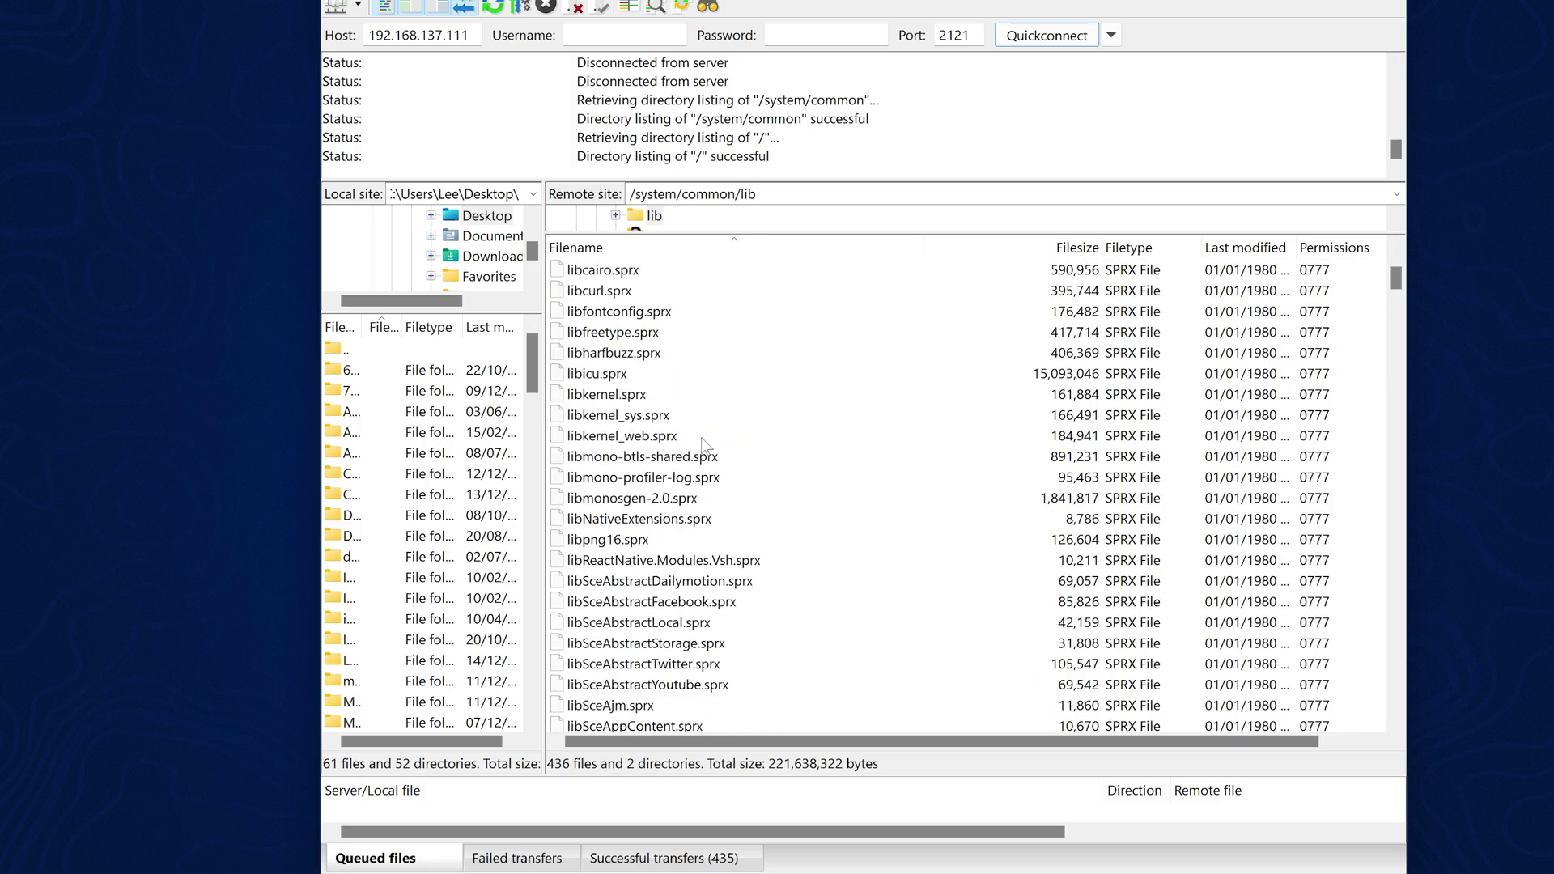
scroll(703, 443, up, 2)
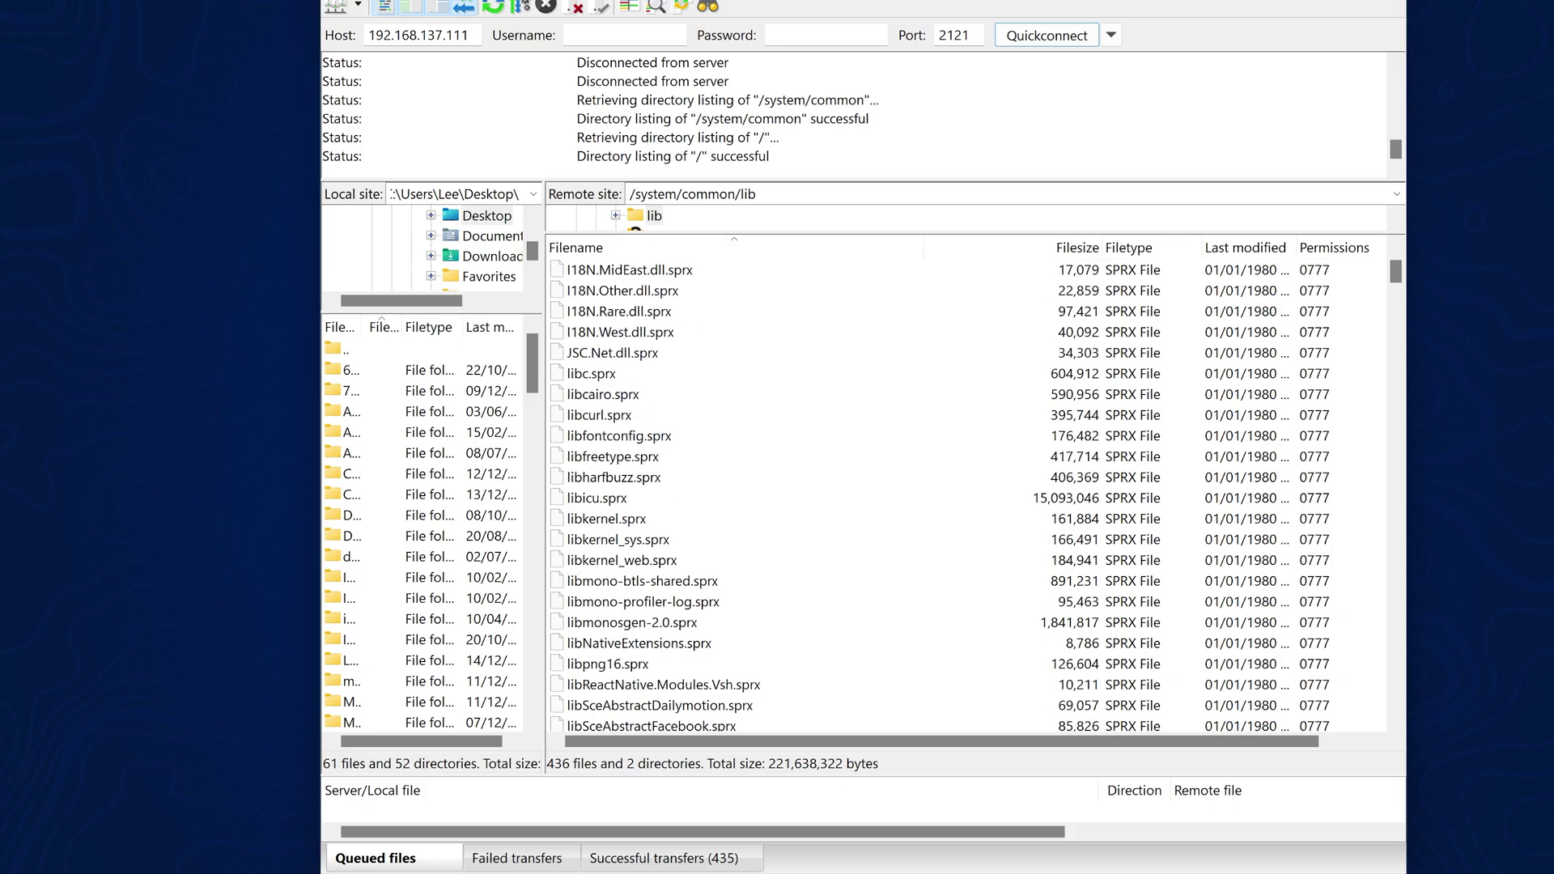
key(alt+Tab)
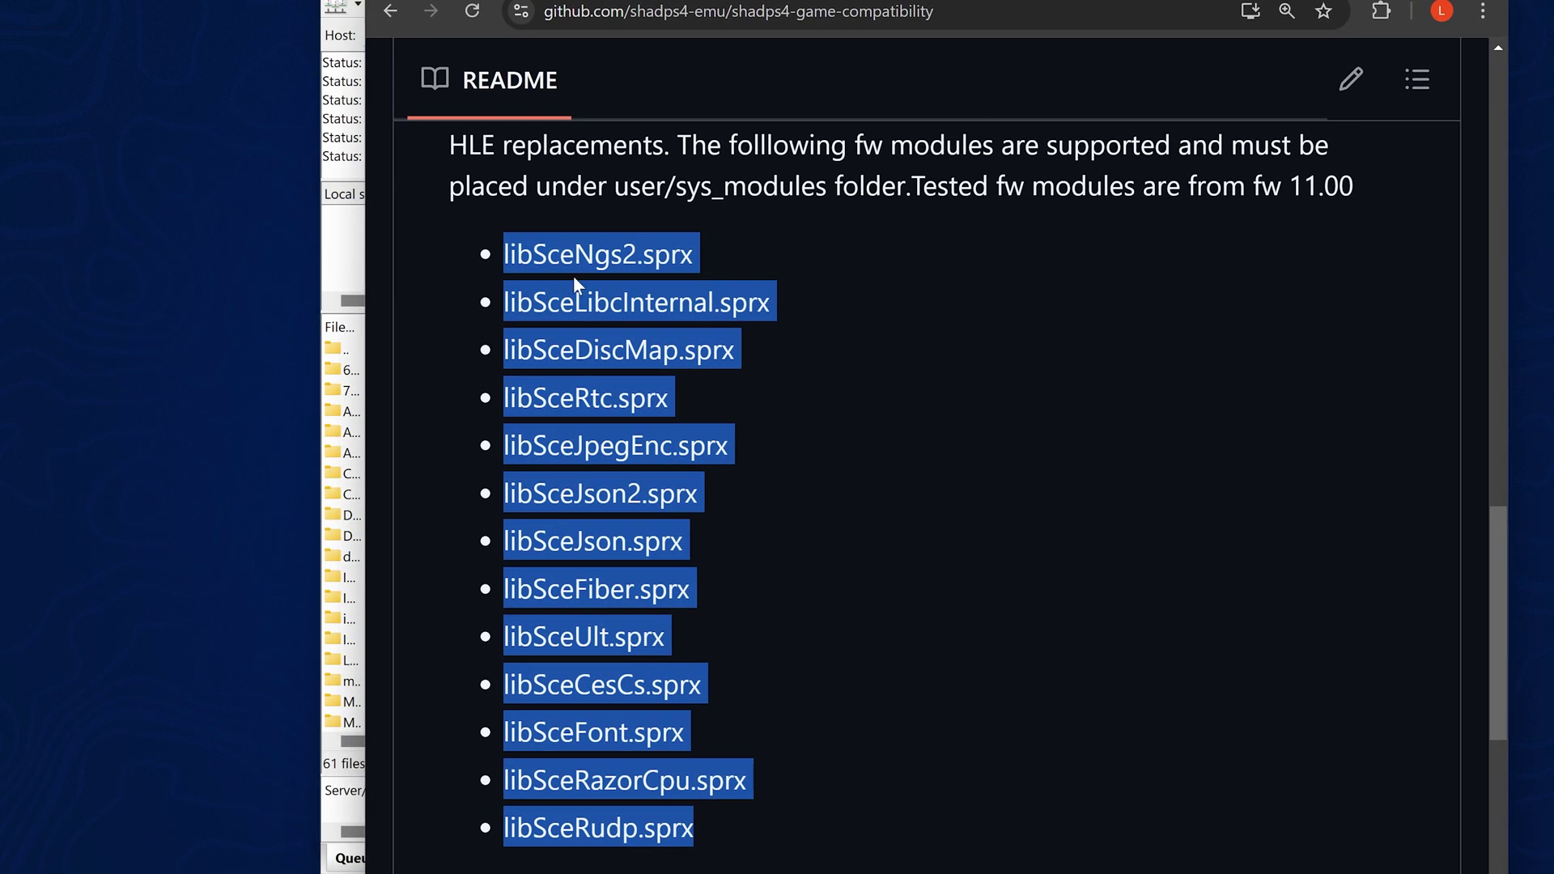
key(alt+Tab)
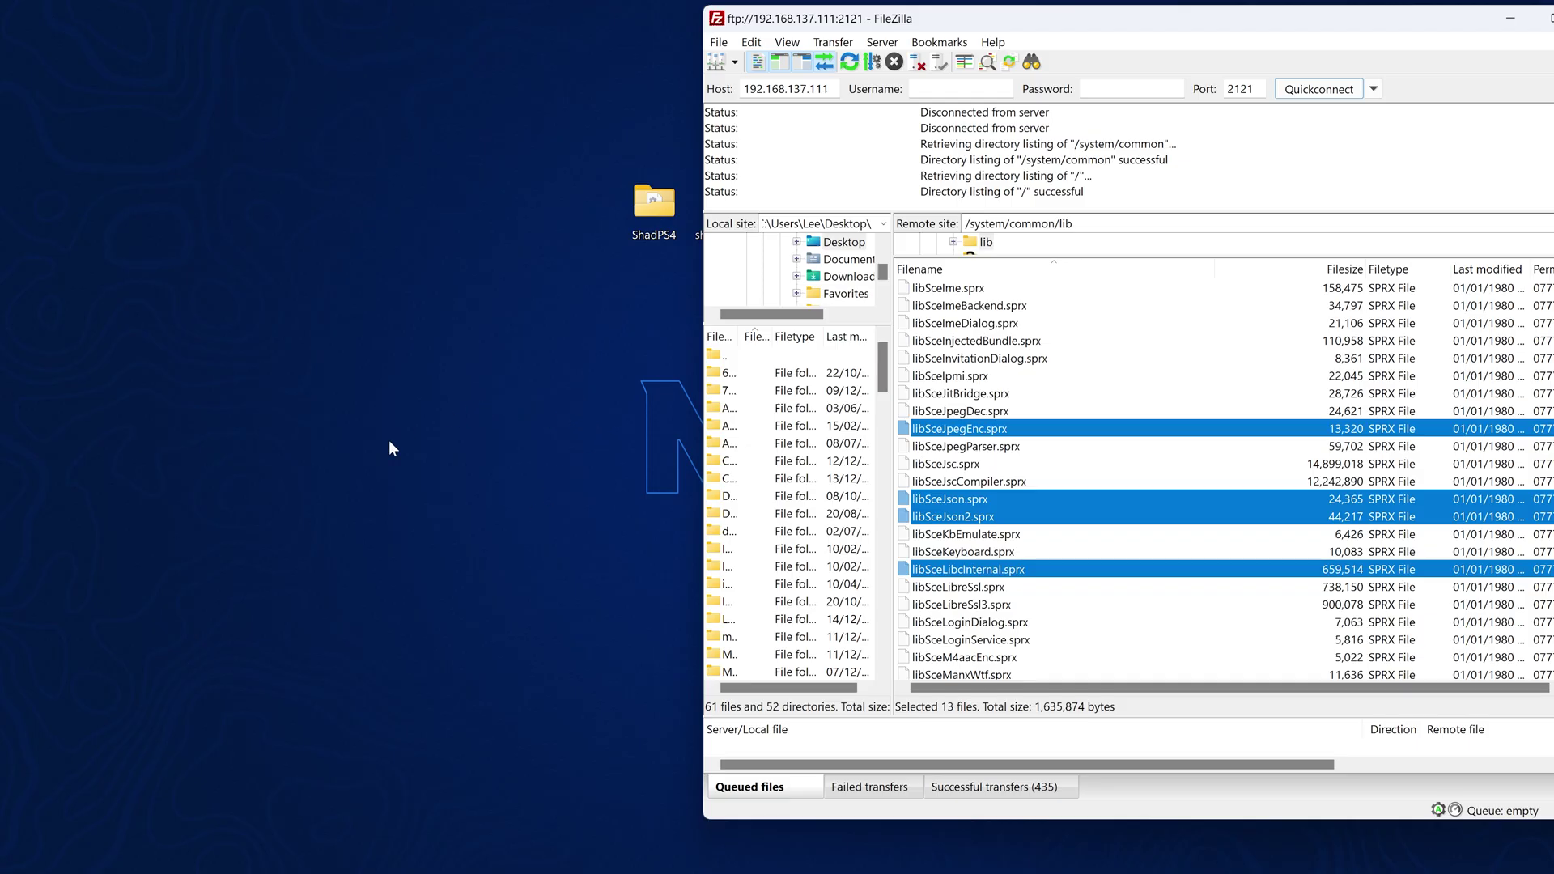
Open the ShadPS4 folder's user/sys_modules subfolder in File Explorer and place its window beside FileZilla.
key(alt+Tab)
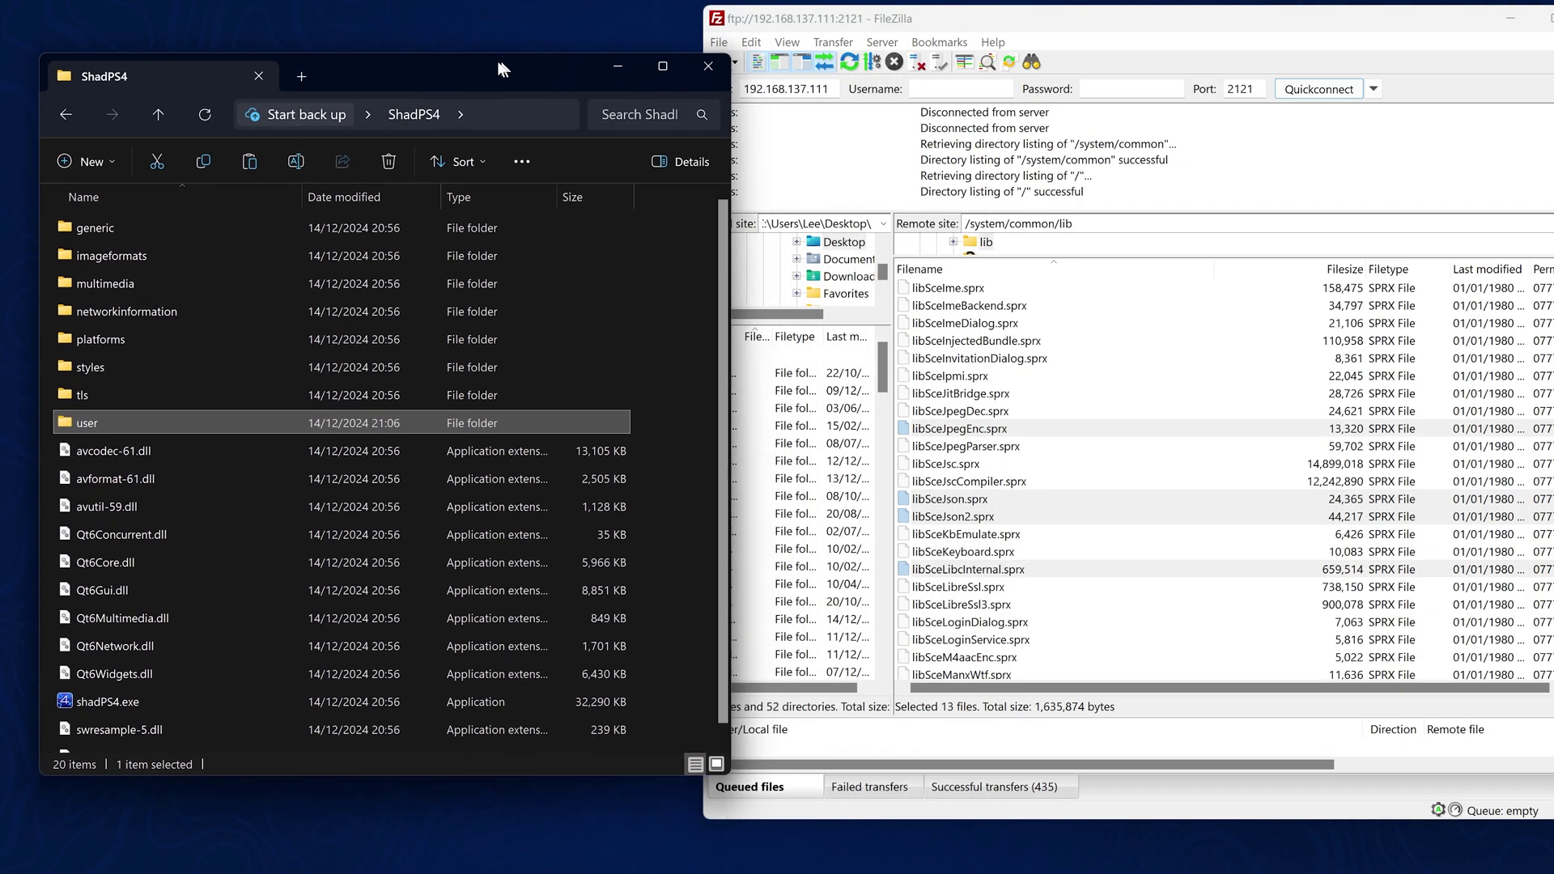
drag(499, 61, 486, 60)
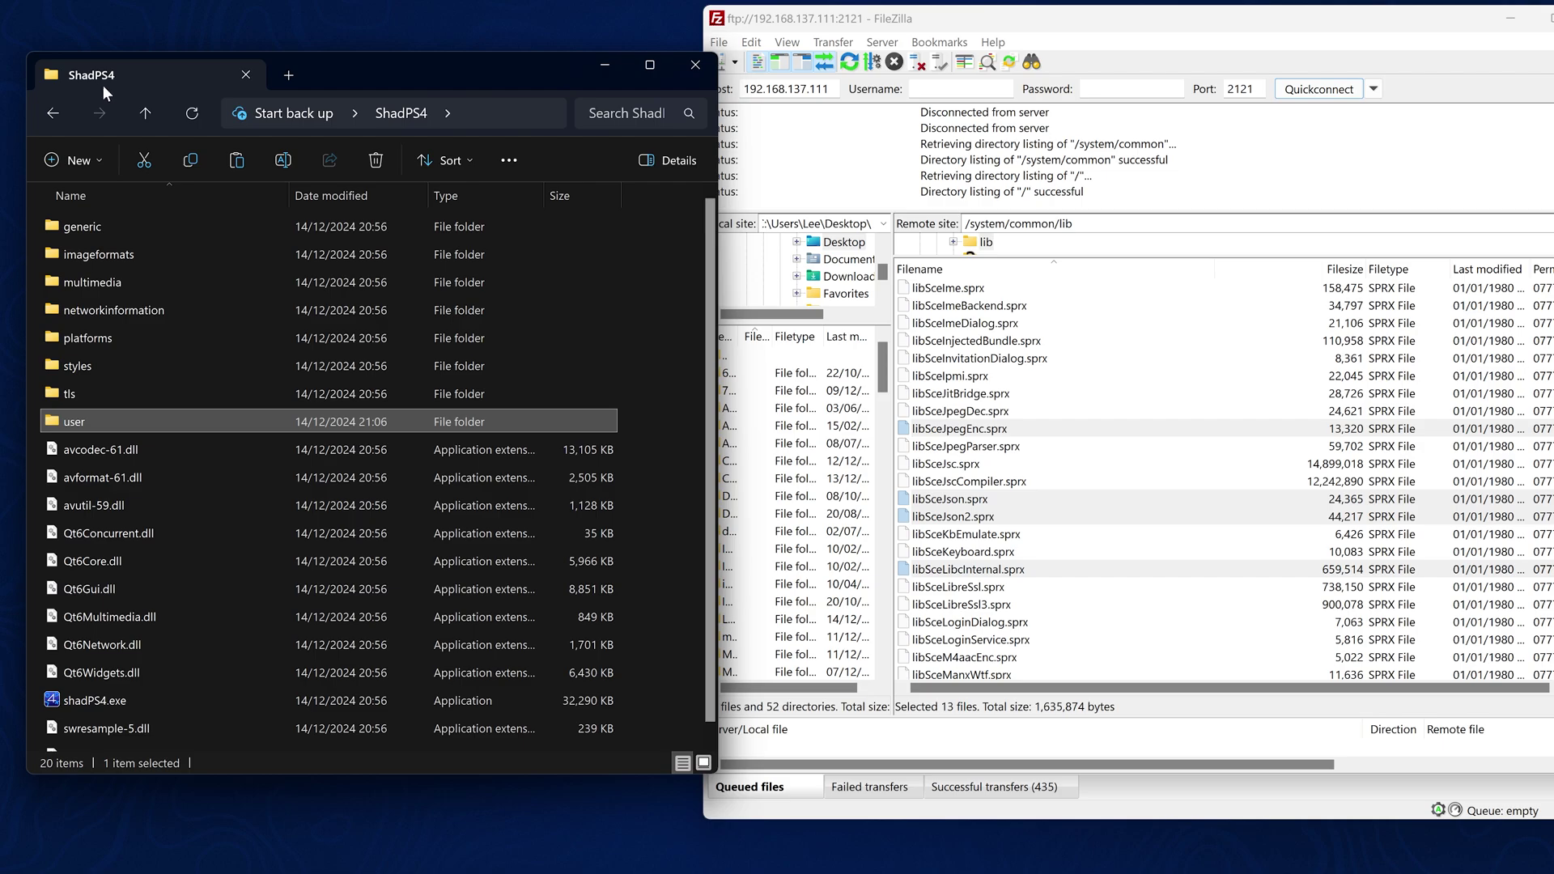
double_click(118, 421)
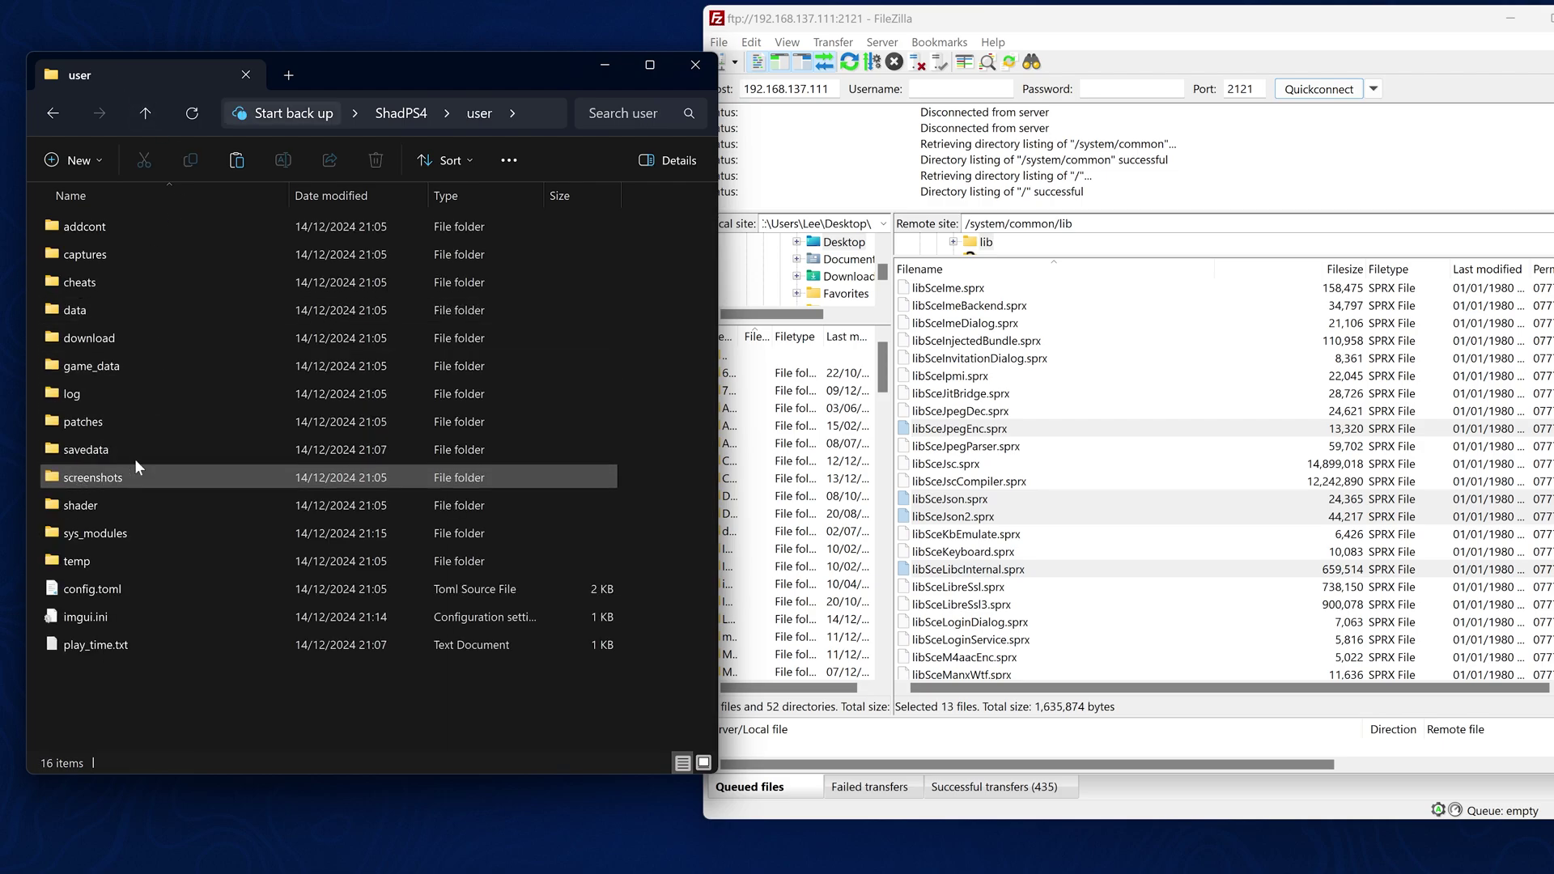
click(128, 531)
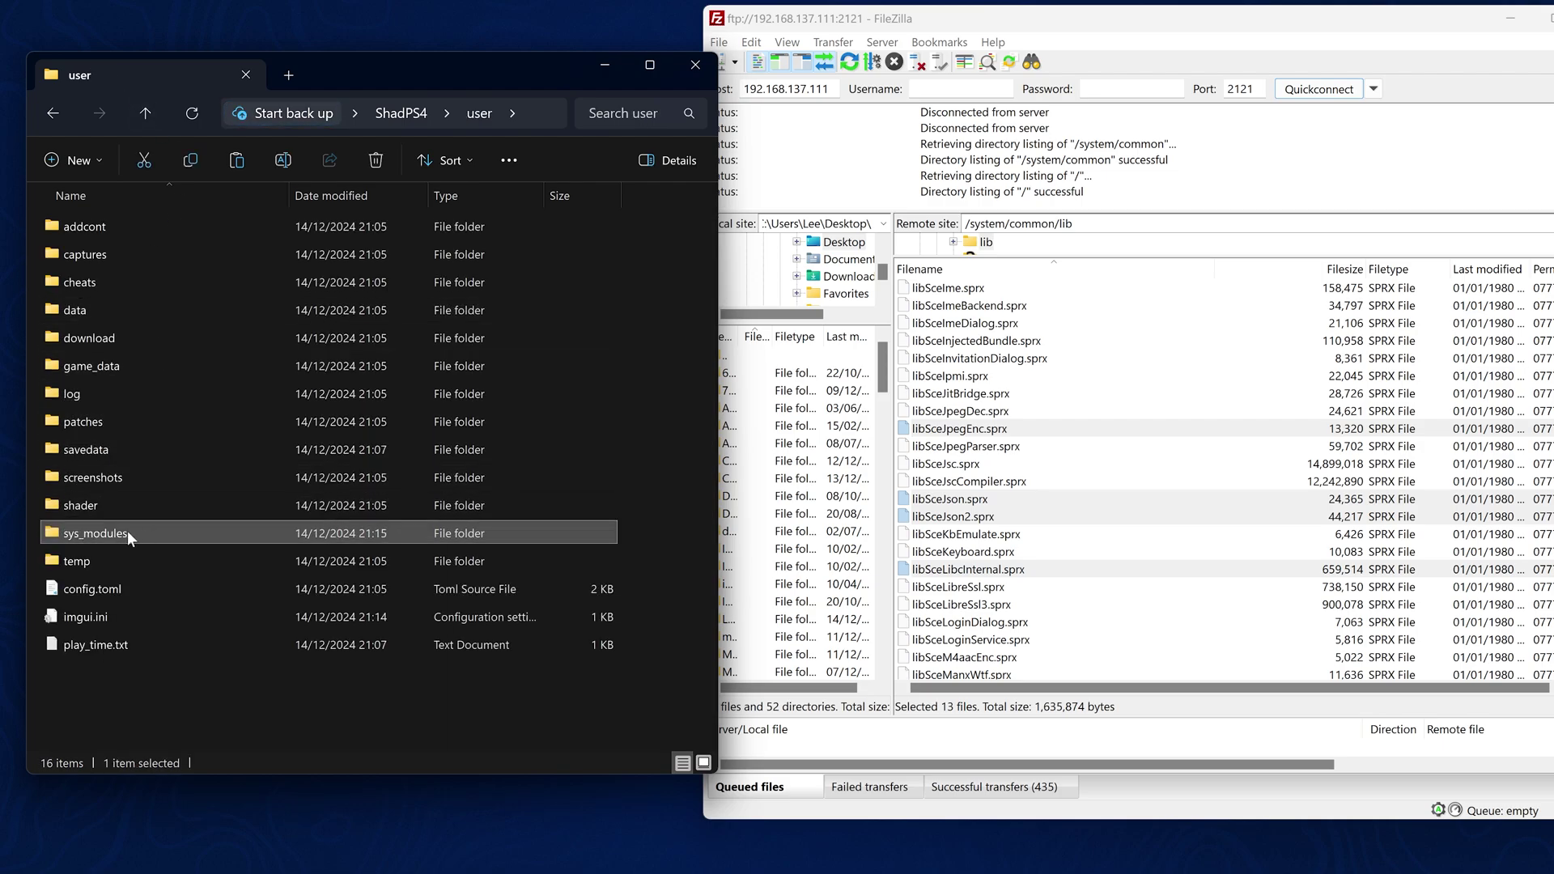
double_click(125, 531)
drag(367, 55, 357, 46)
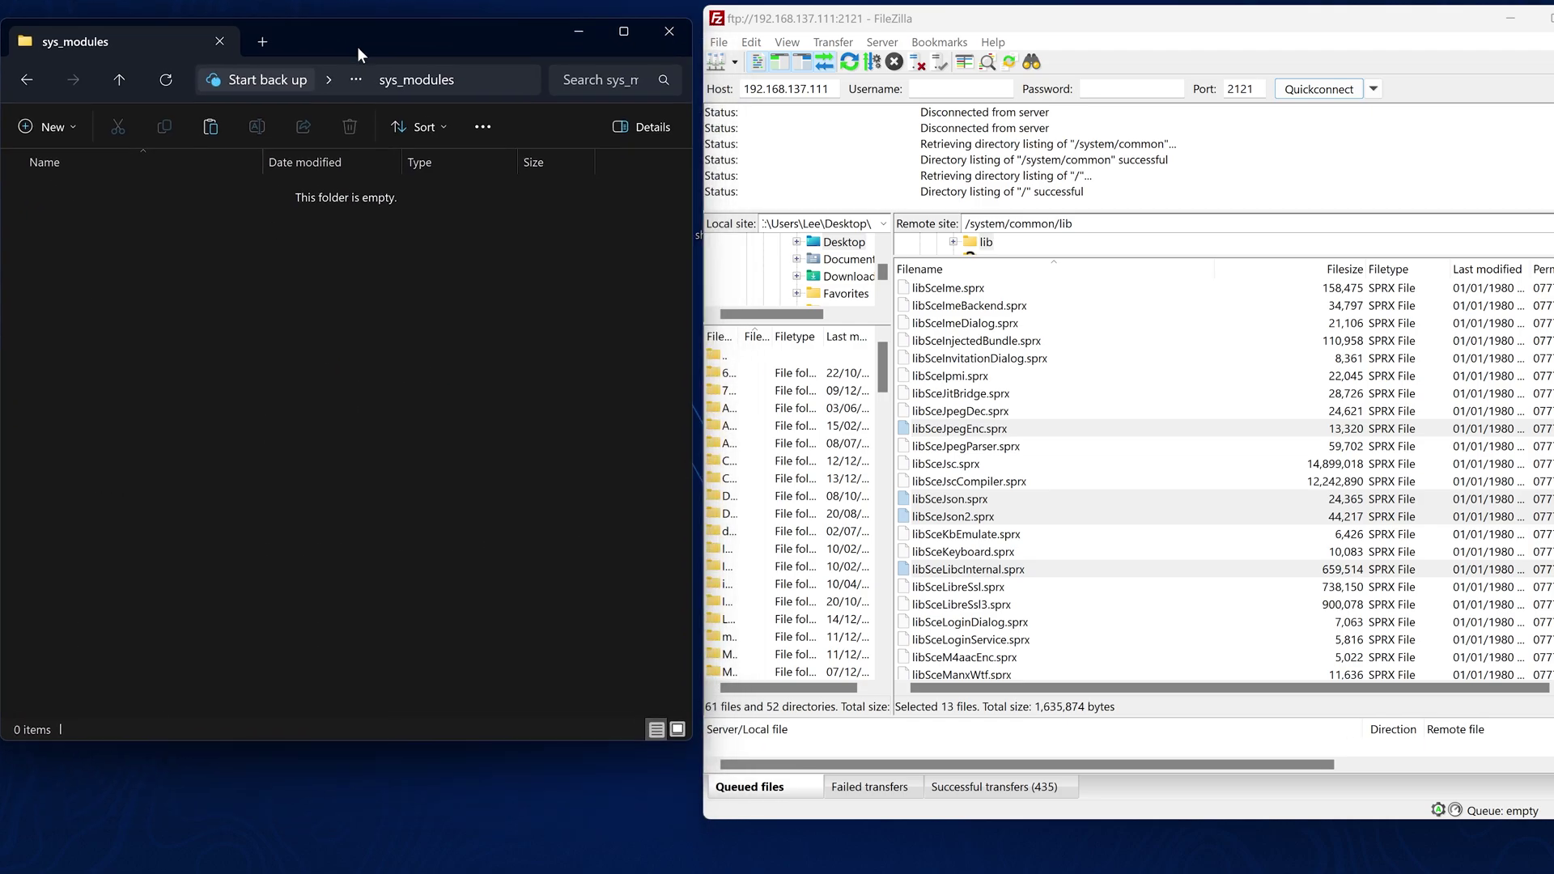
Download the selected firmware modules from the PS4 into the local sys_modules folder and minimize FileZilla.
drag(955, 8, 946, 3)
drag(984, 508, 406, 365)
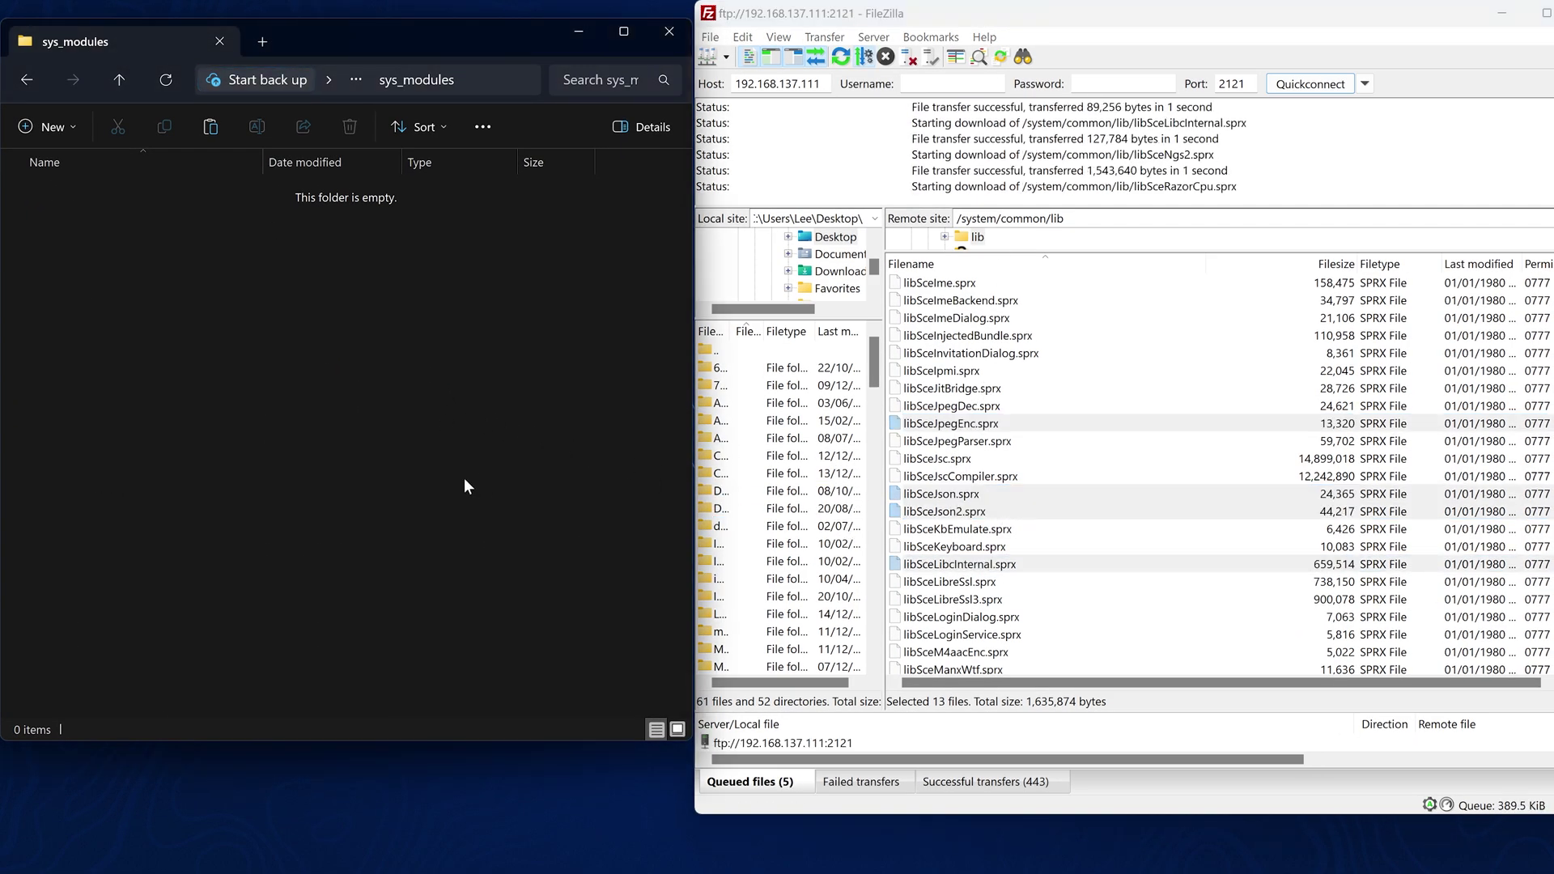
drag(1355, 19, 1314, 26)
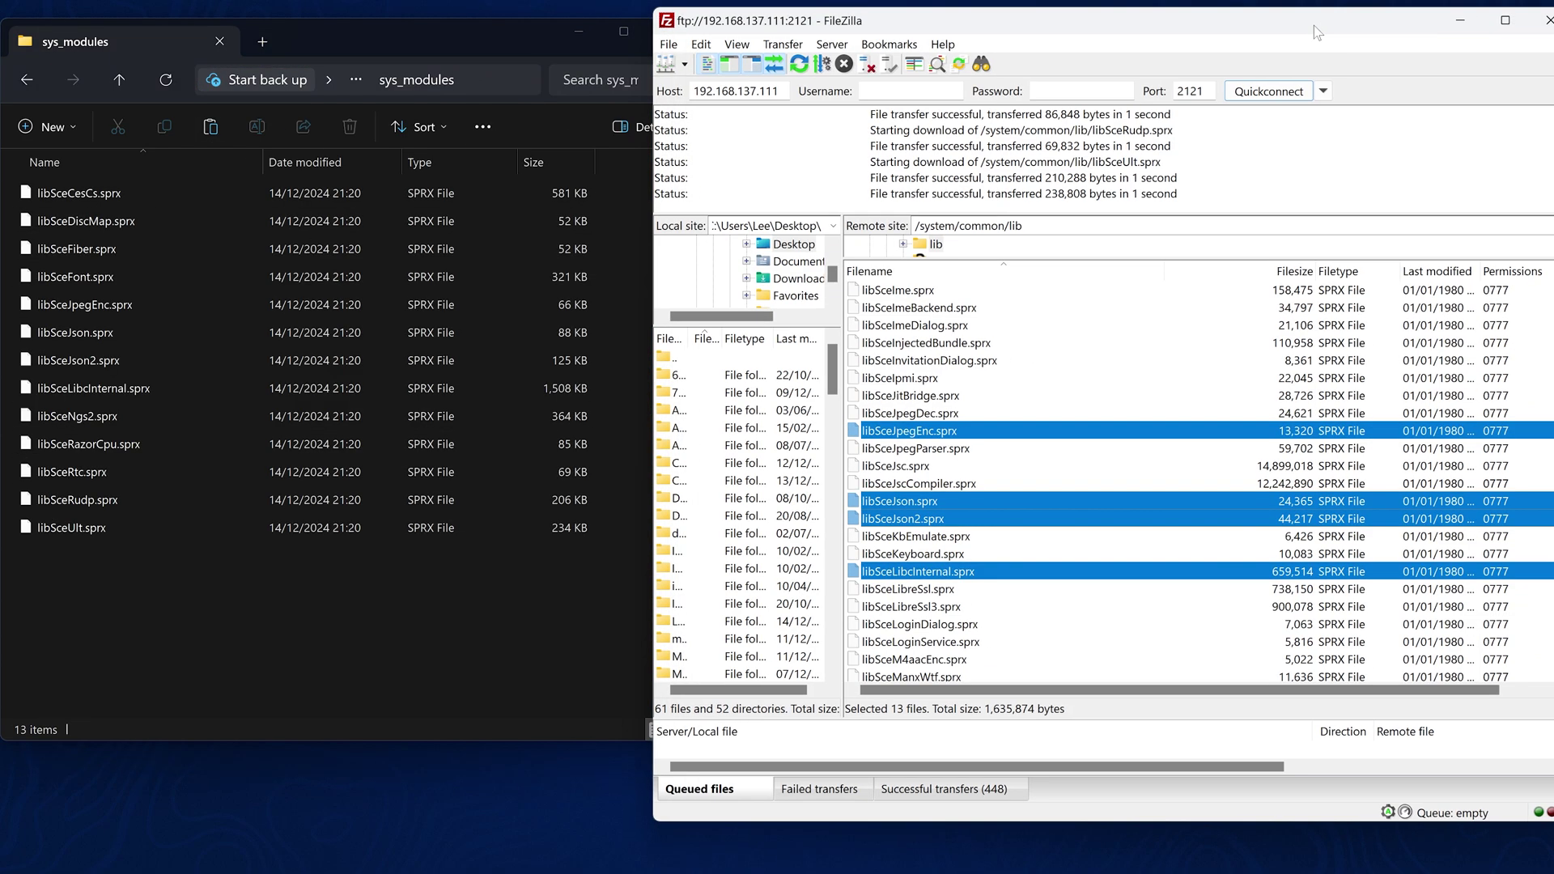
click(1461, 21)
Centre the sys_modules window and review the downloaded firmware modules.
drag(429, 40, 848, 42)
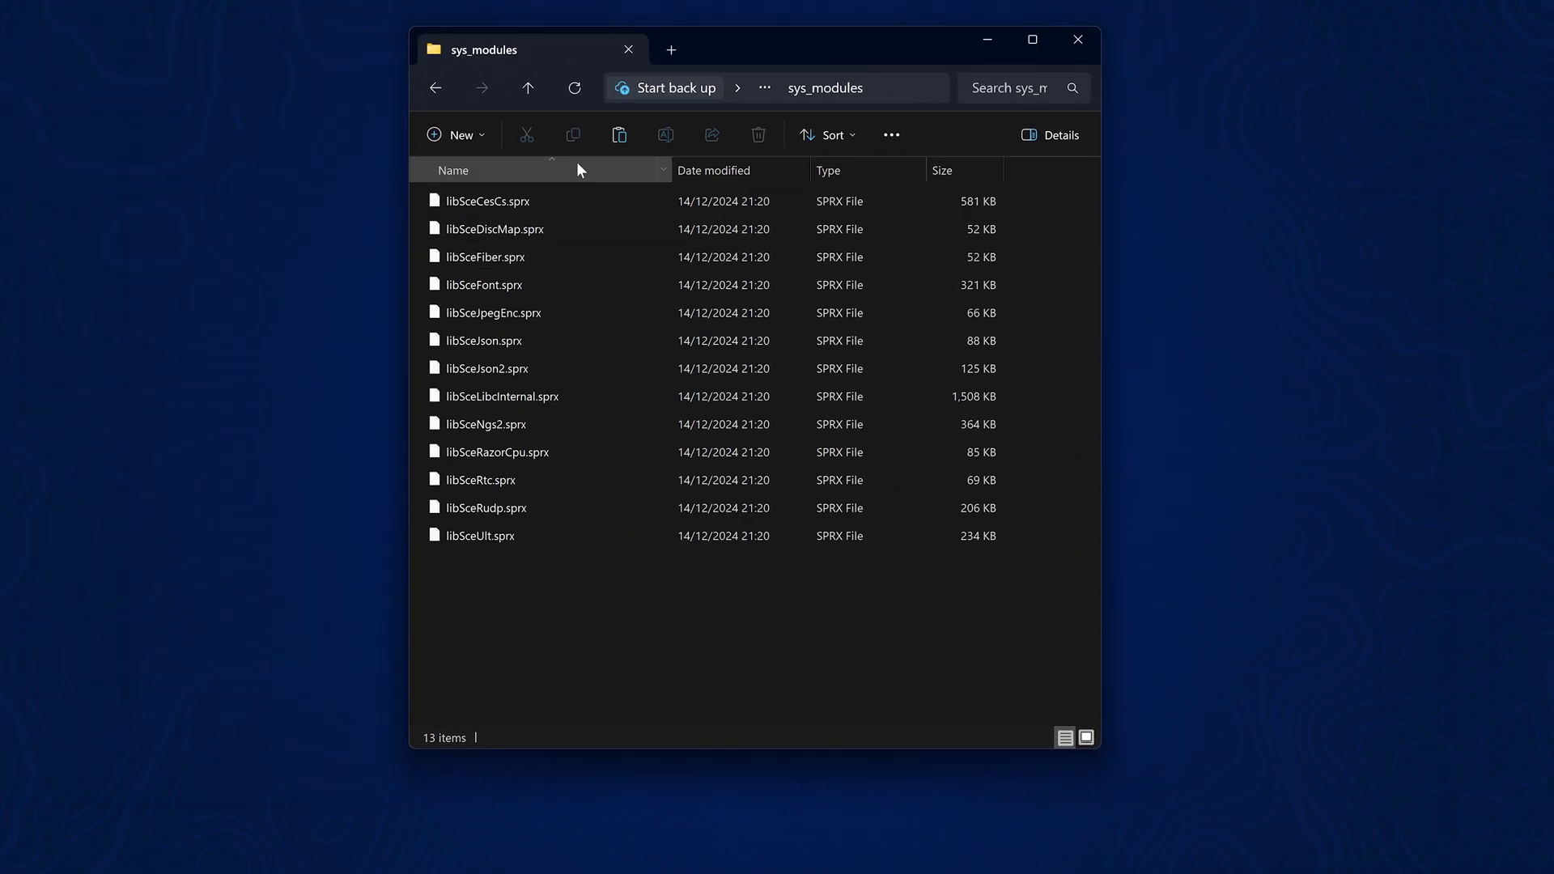
key(ctrl+a)
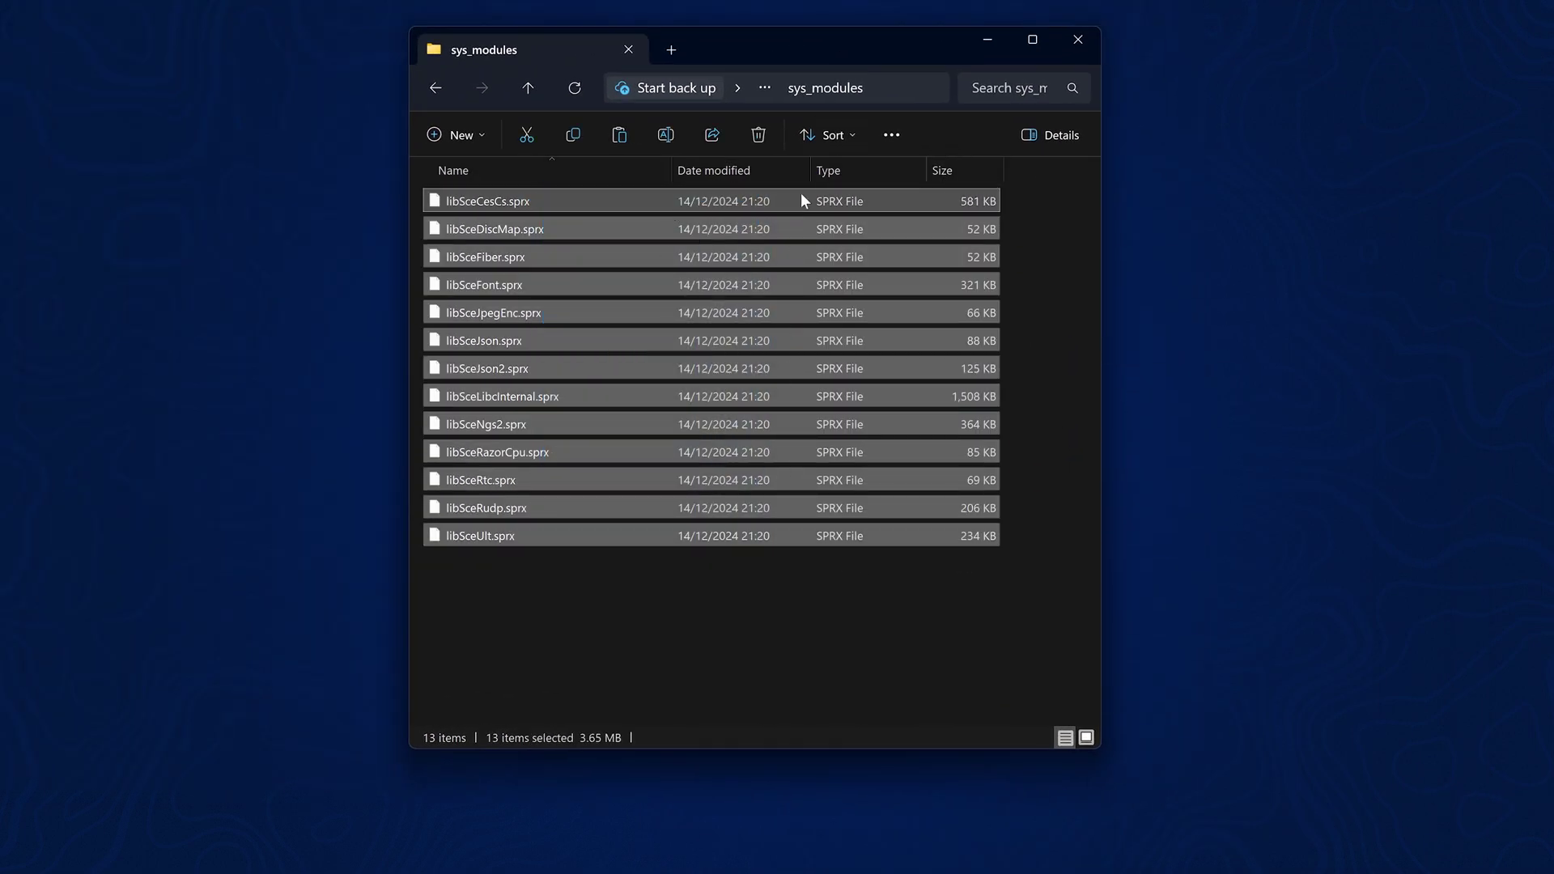
click(809, 611)
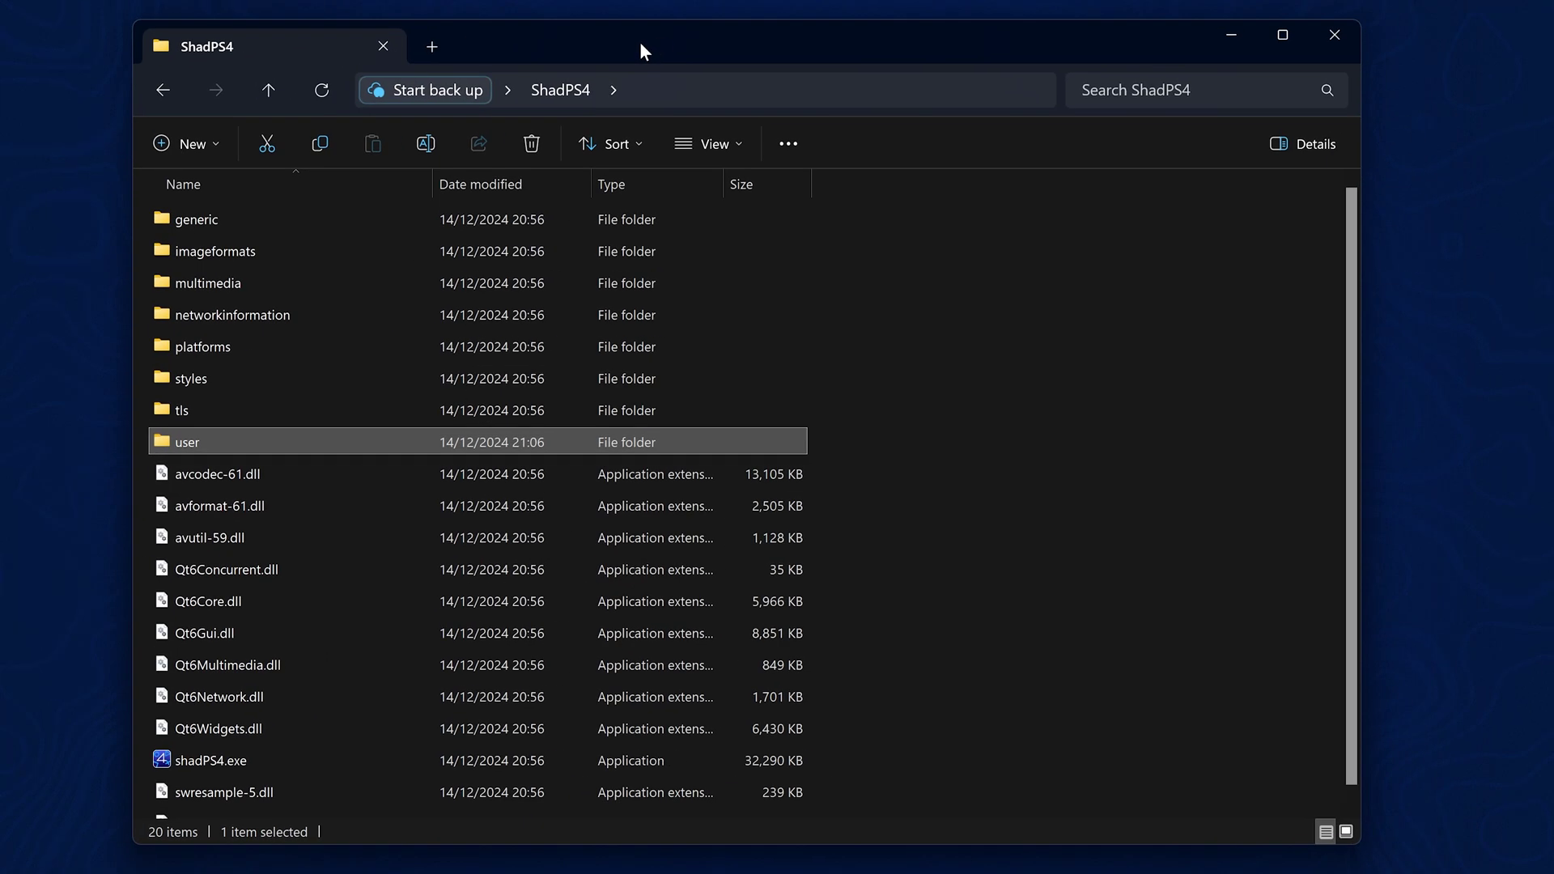
On the USB drive, open the decrypted CUSA00207_SPRJ0005 save folder inside PS4/APOLLO.
drag(639, 41, 686, 36)
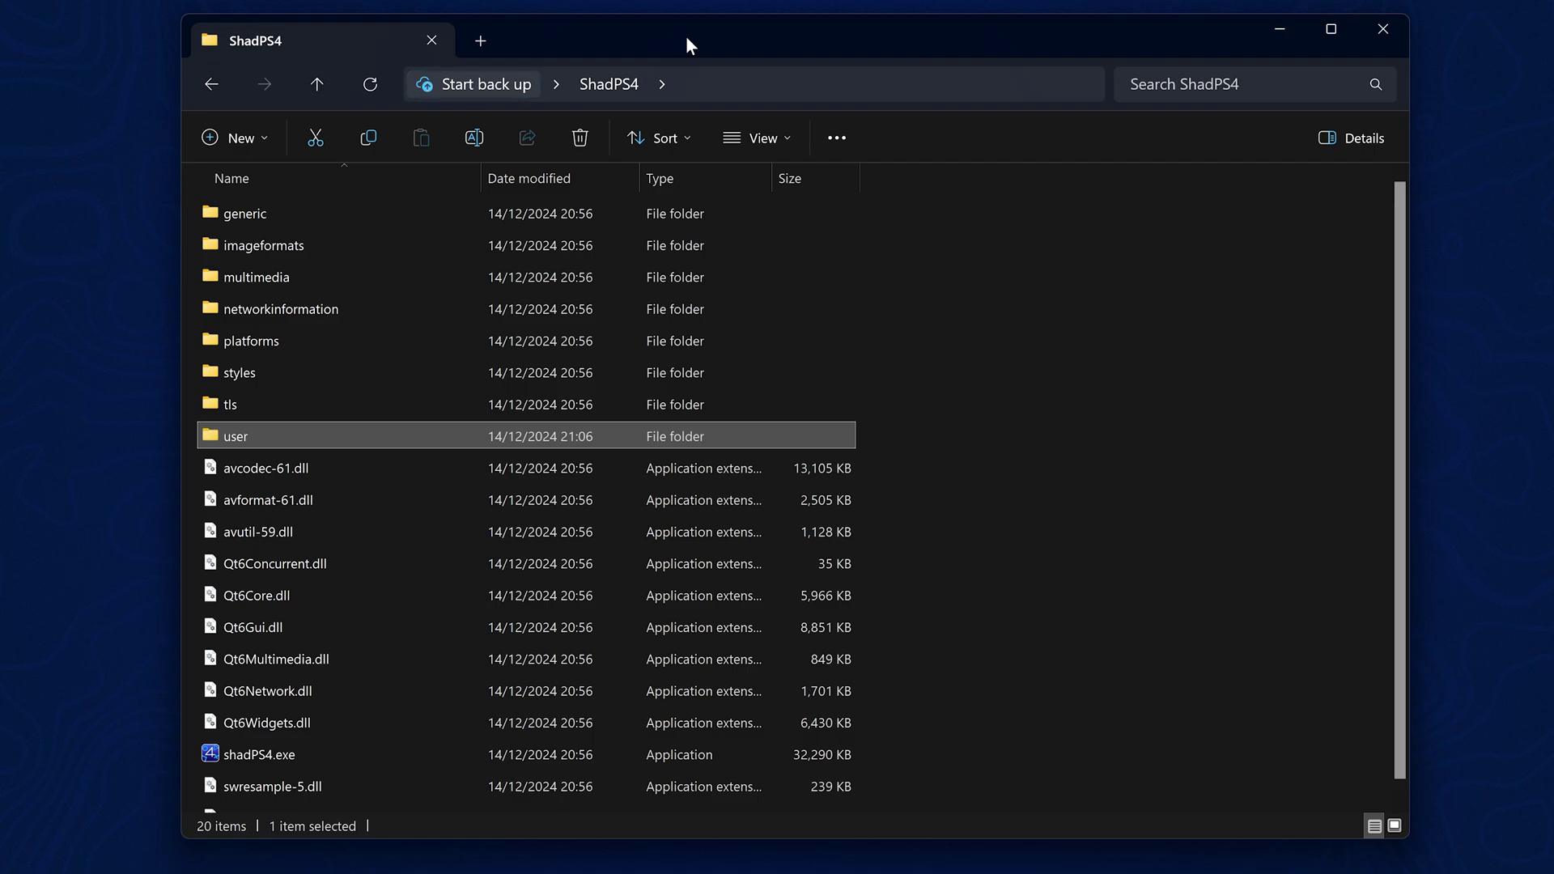
mouse_move(734, 35)
mouse_down()
mouse_move(756, 34)
mouse_move(740, 35)
mouse_up()
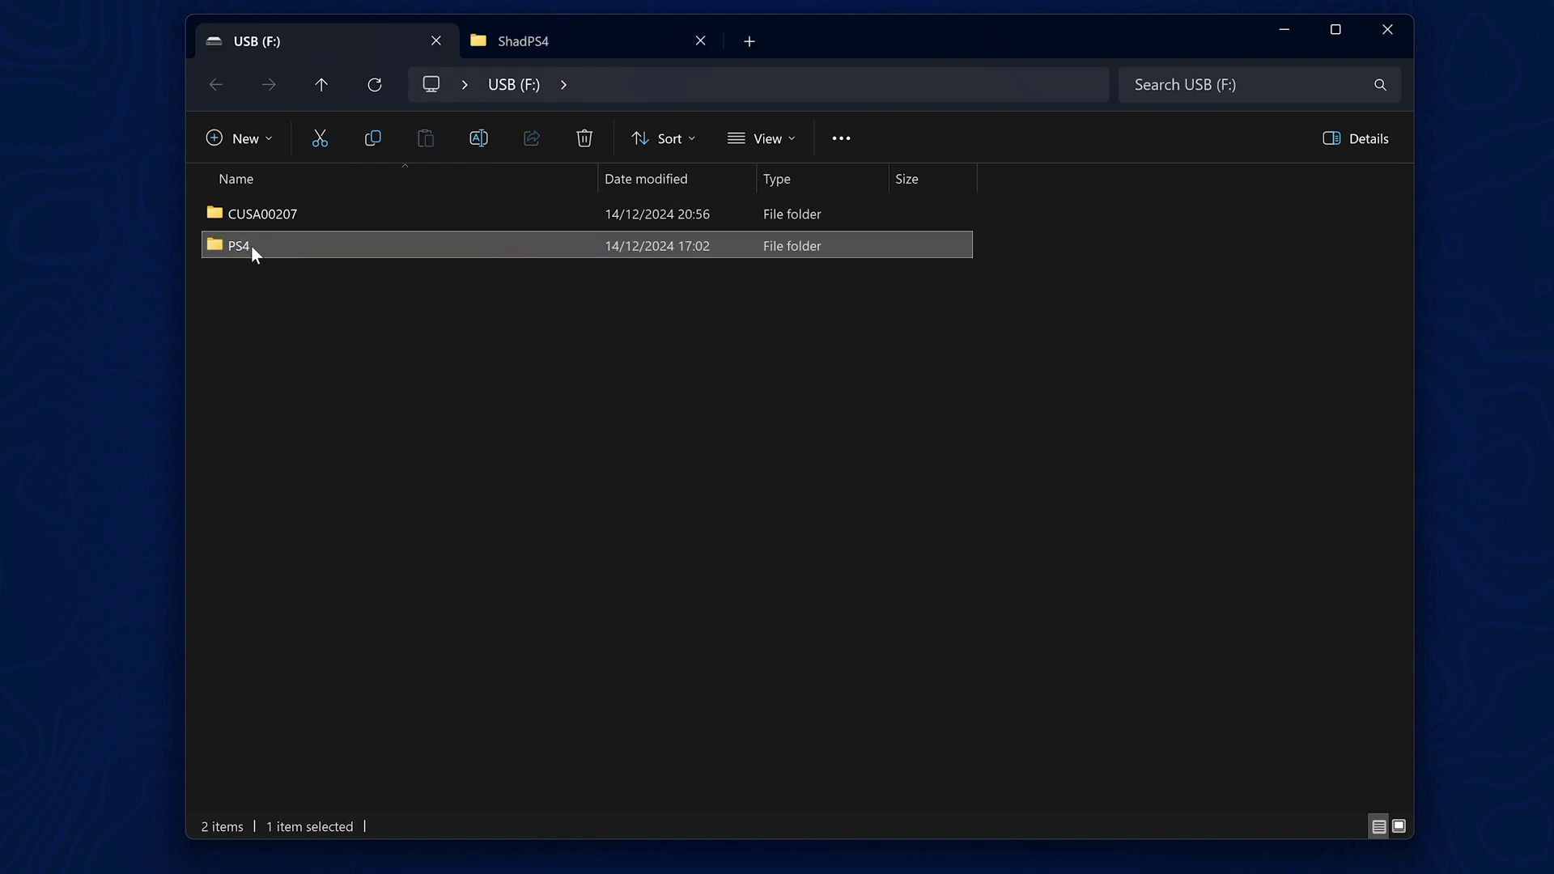
mouse_move(253, 250)
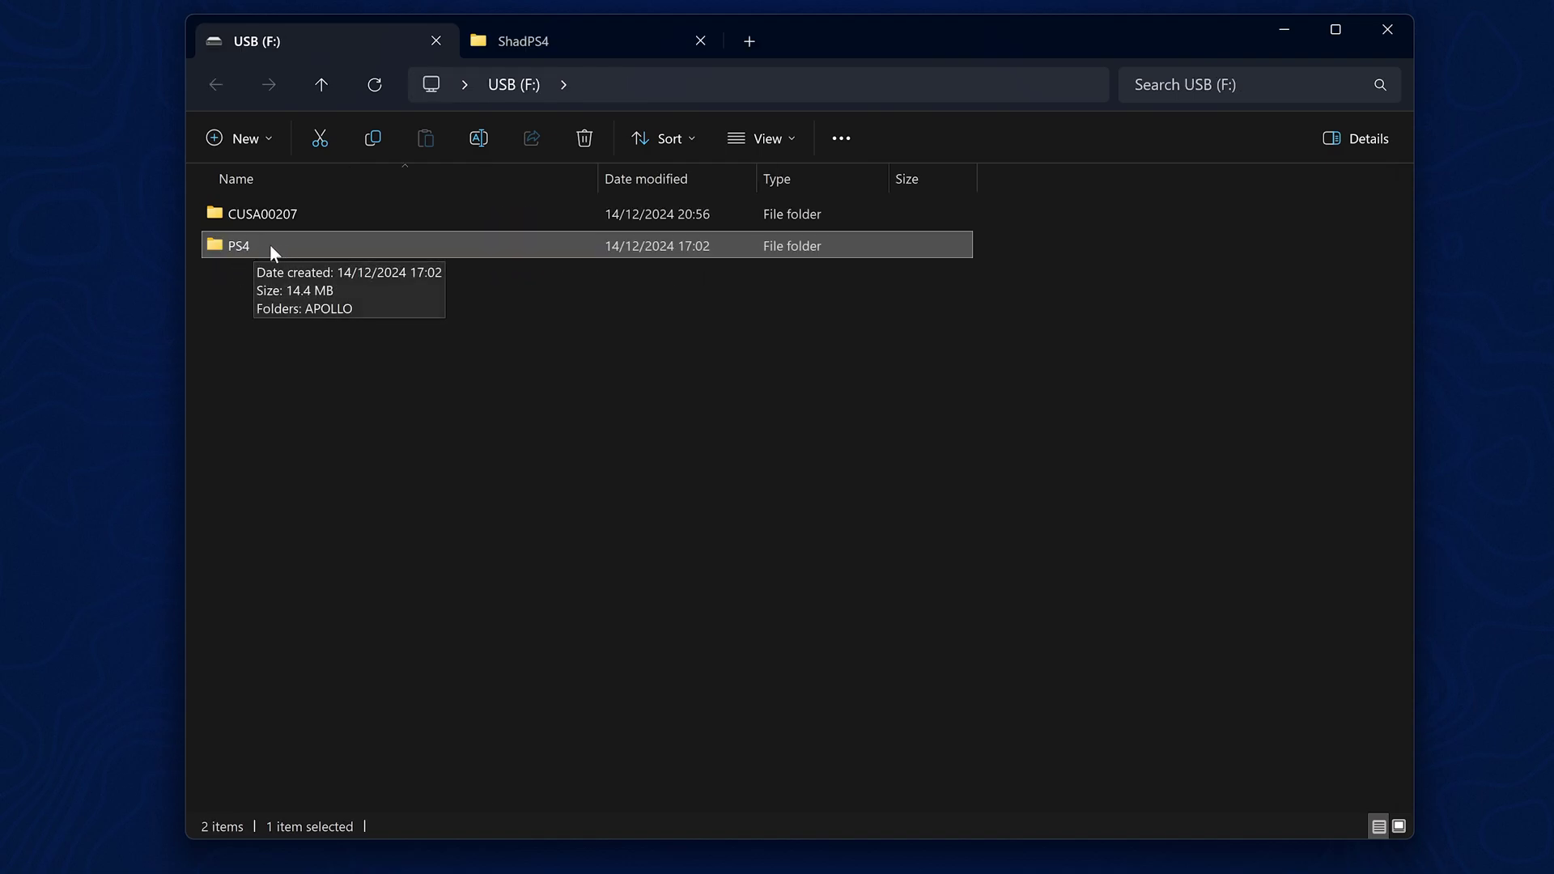
double_click(270, 245)
double_click(254, 214)
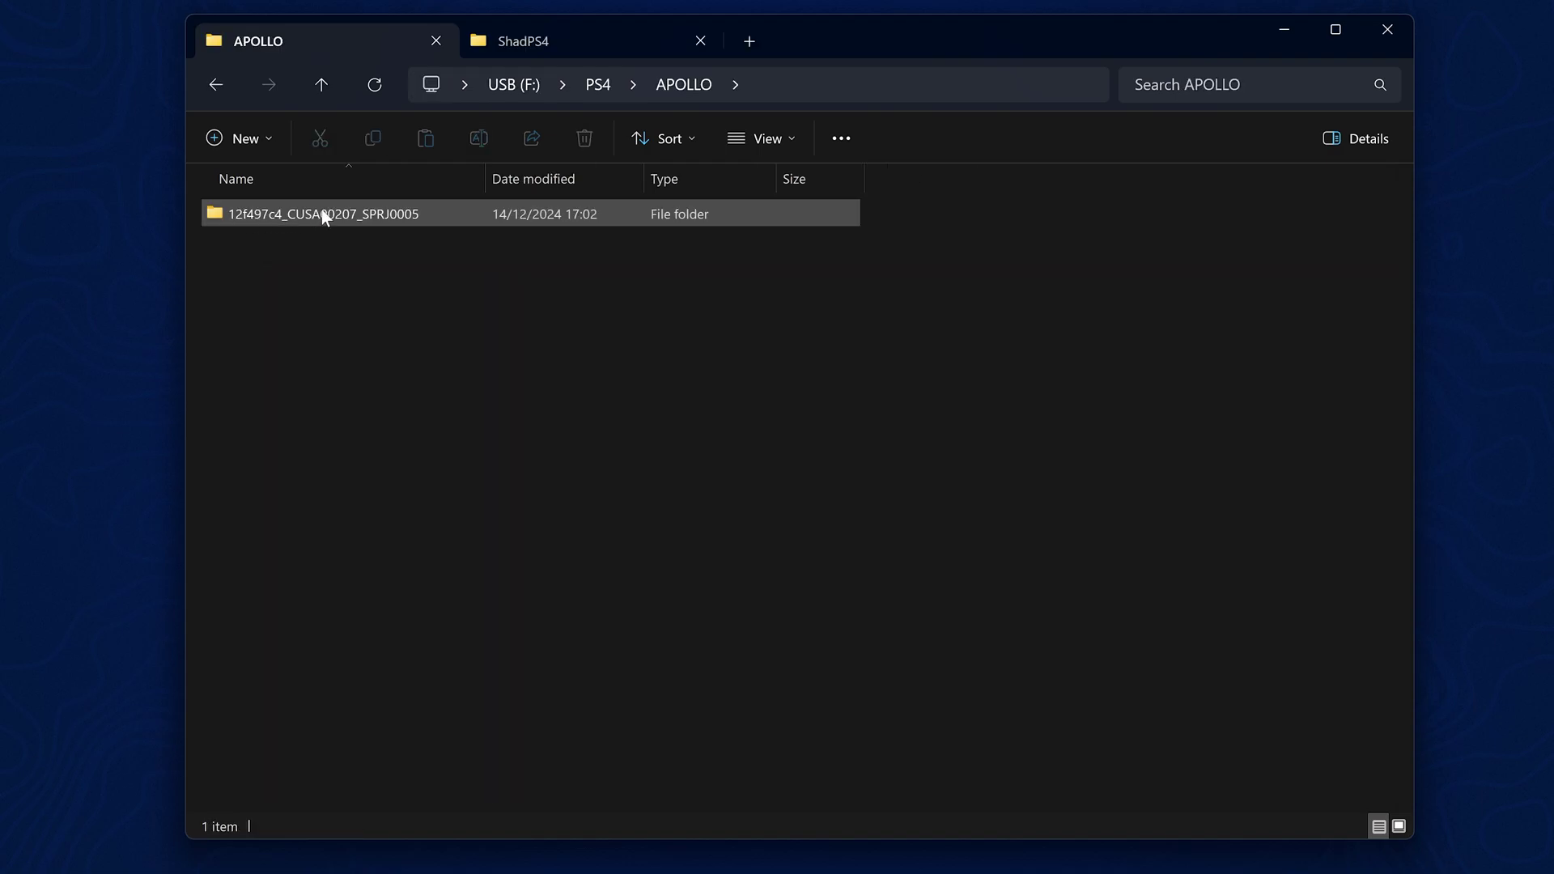
click(306, 218)
double_click(356, 212)
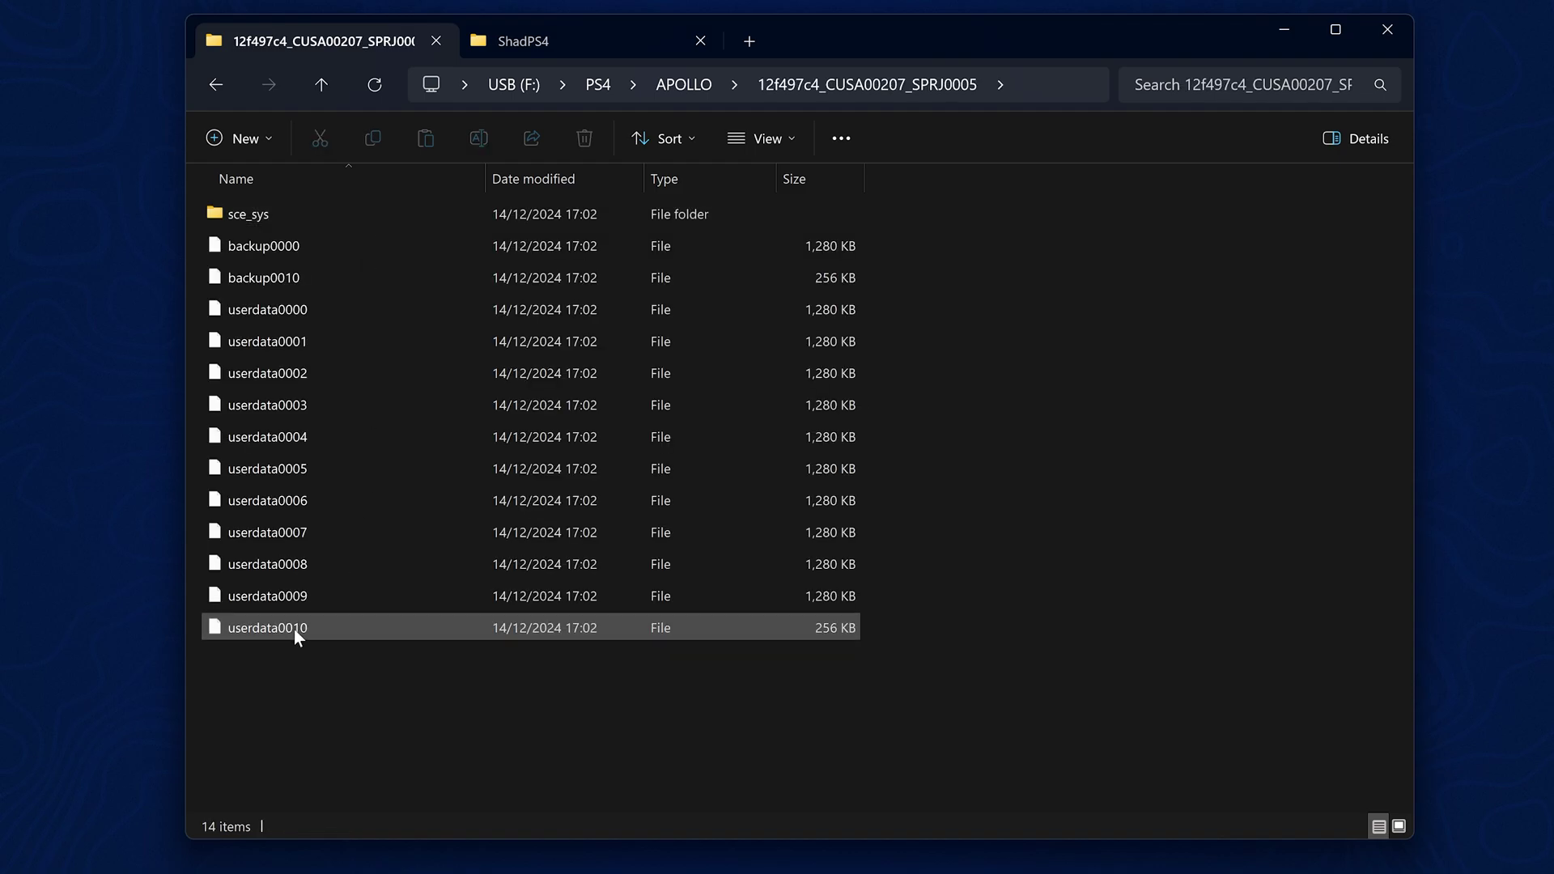
Copy all backup and userdata files from the decrypted save folder on the USB drive, leaving out the sce_sys folder.
drag(282, 672, 560, 185)
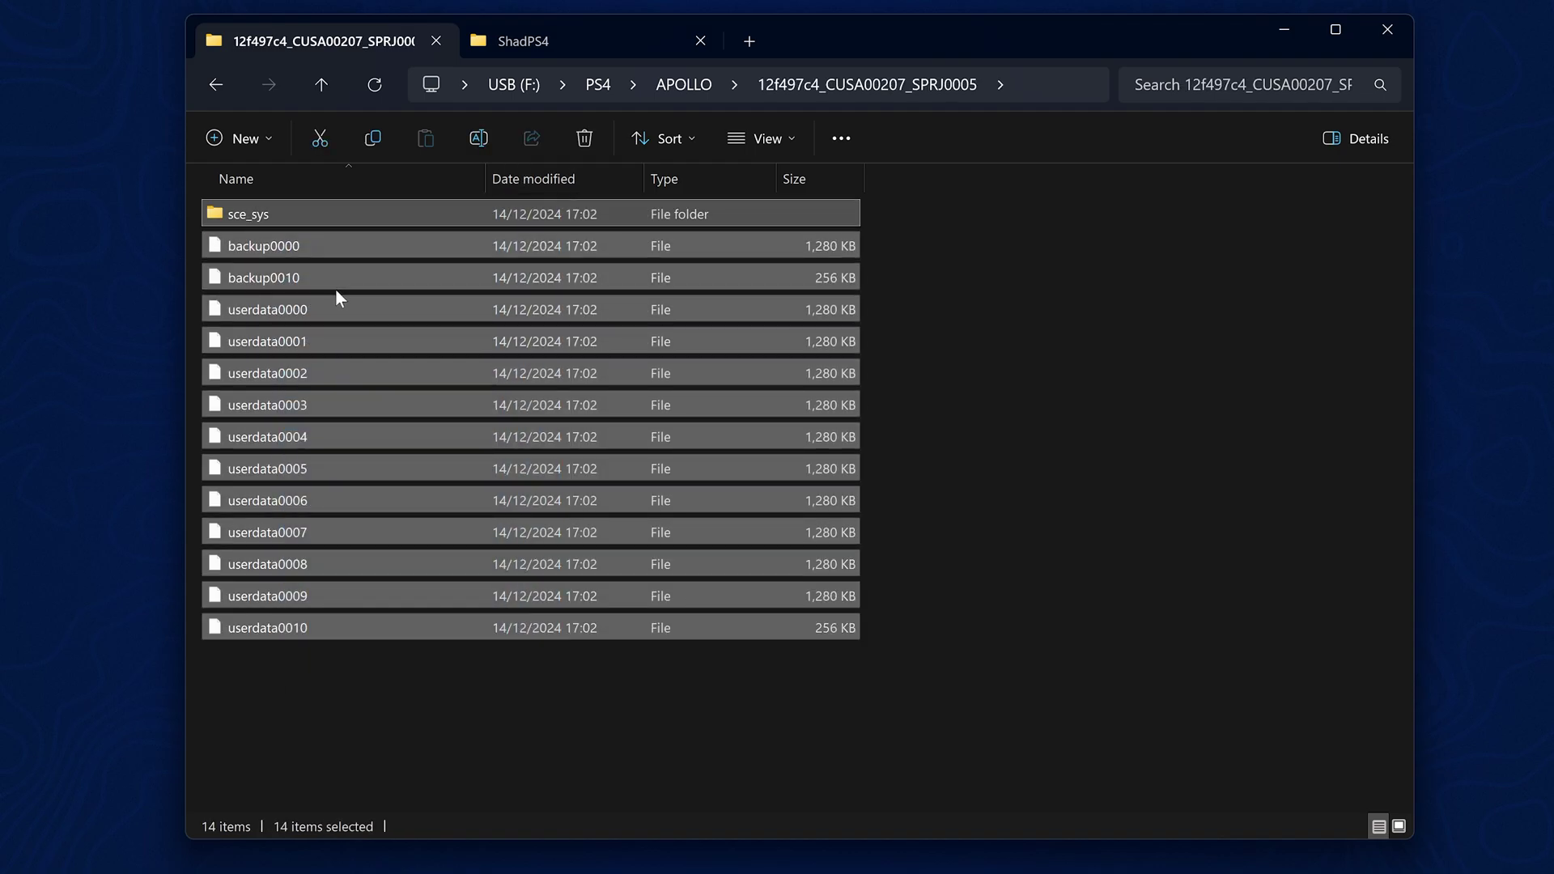
drag(313, 721, 520, 246)
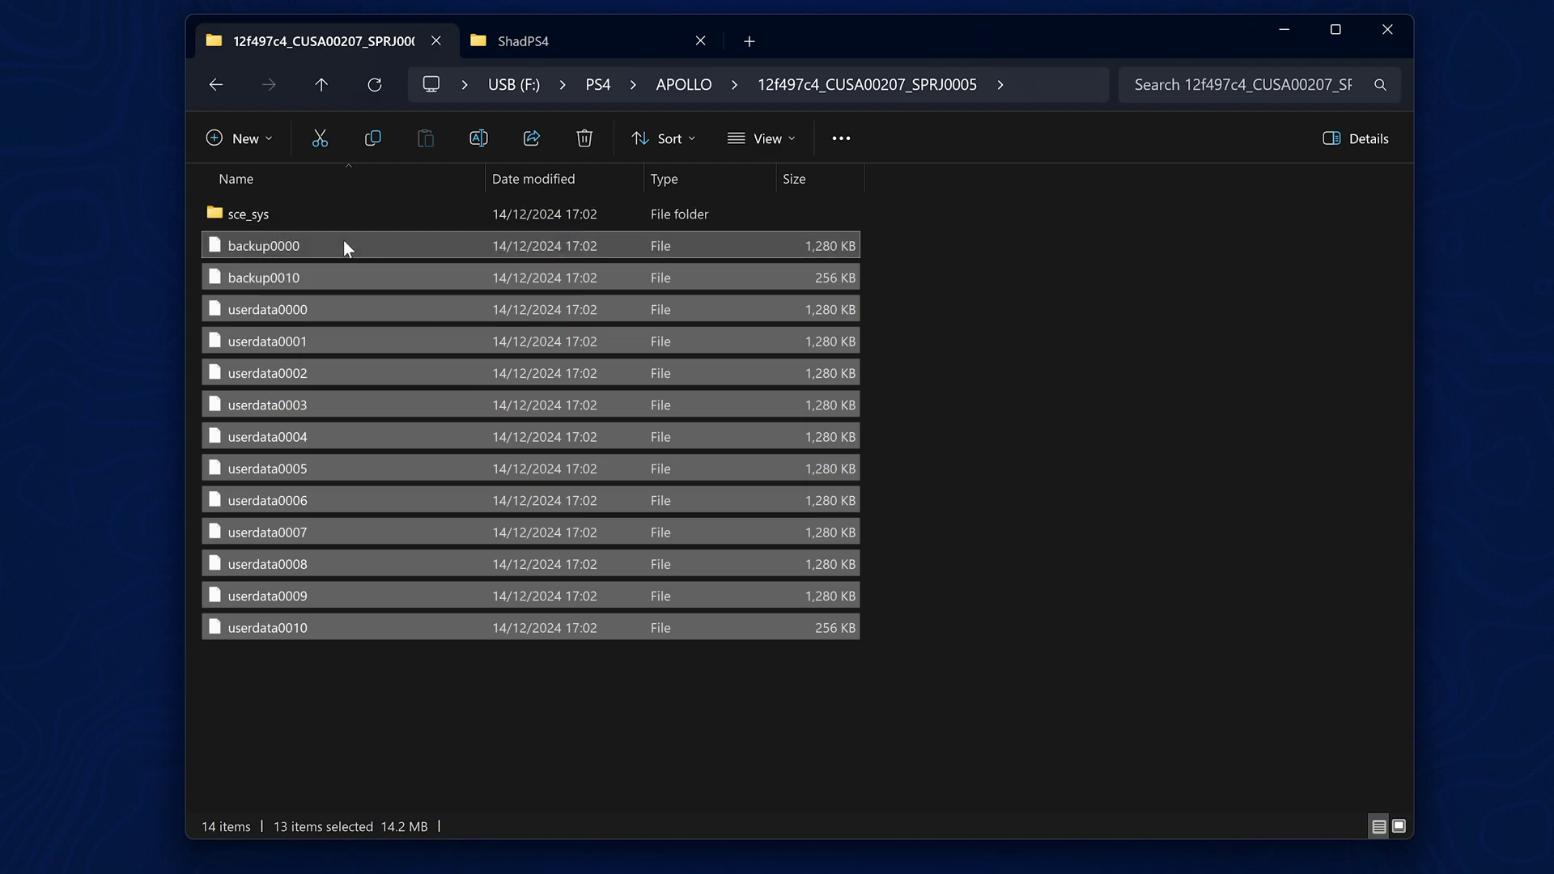
right_click(343, 240)
click(394, 497)
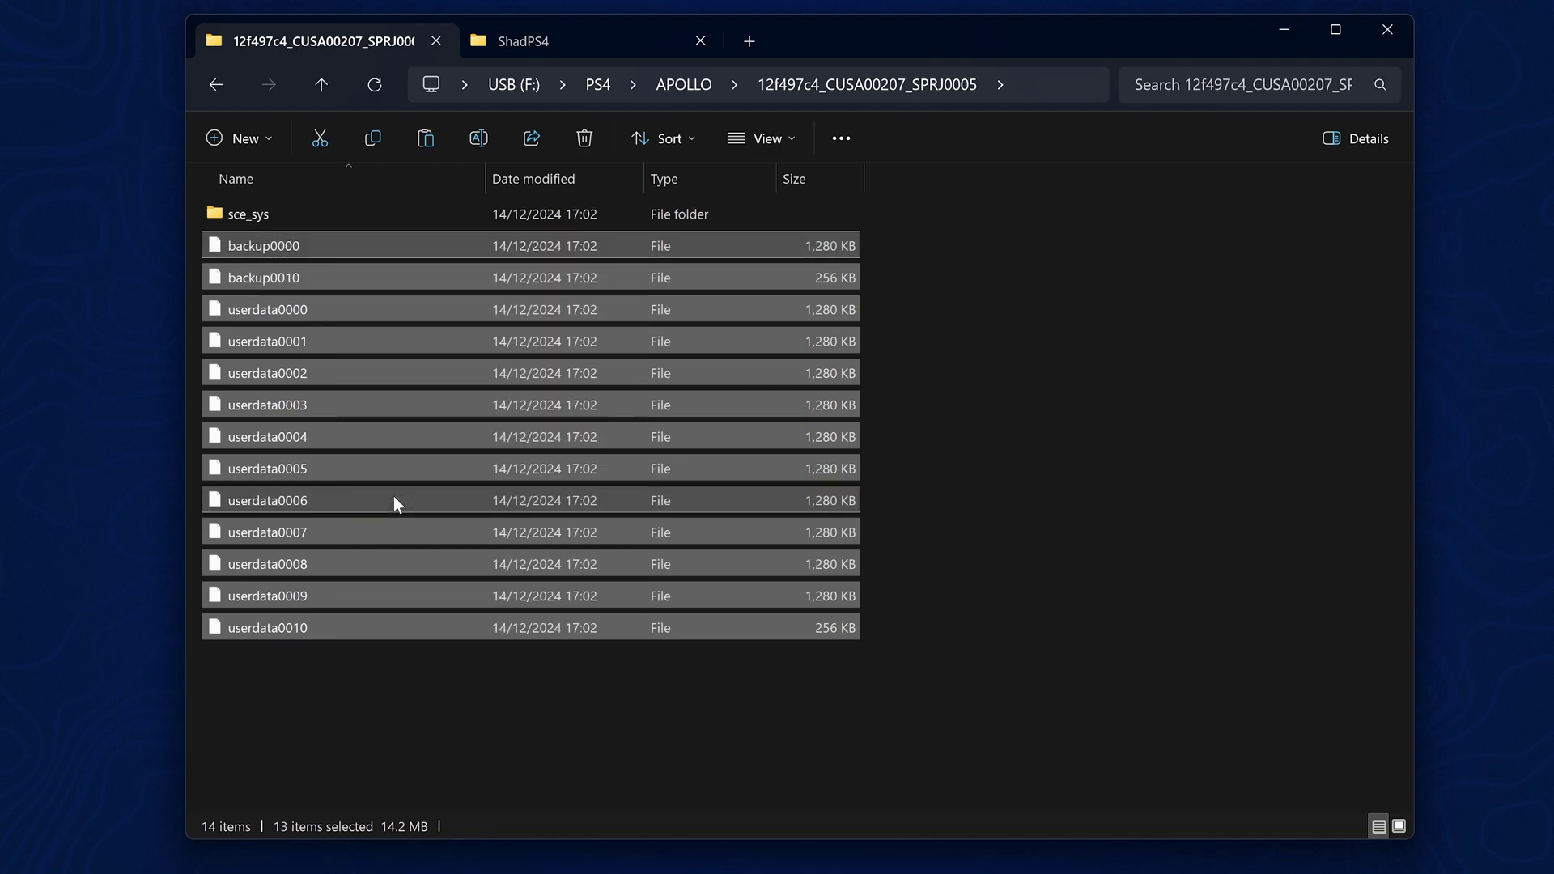
Open the emulator's Bloodborne save folder at ShadPS4/user/savedata/1/CUSA00207/SPRJ0005 in the other File Explorer tab.
click(570, 47)
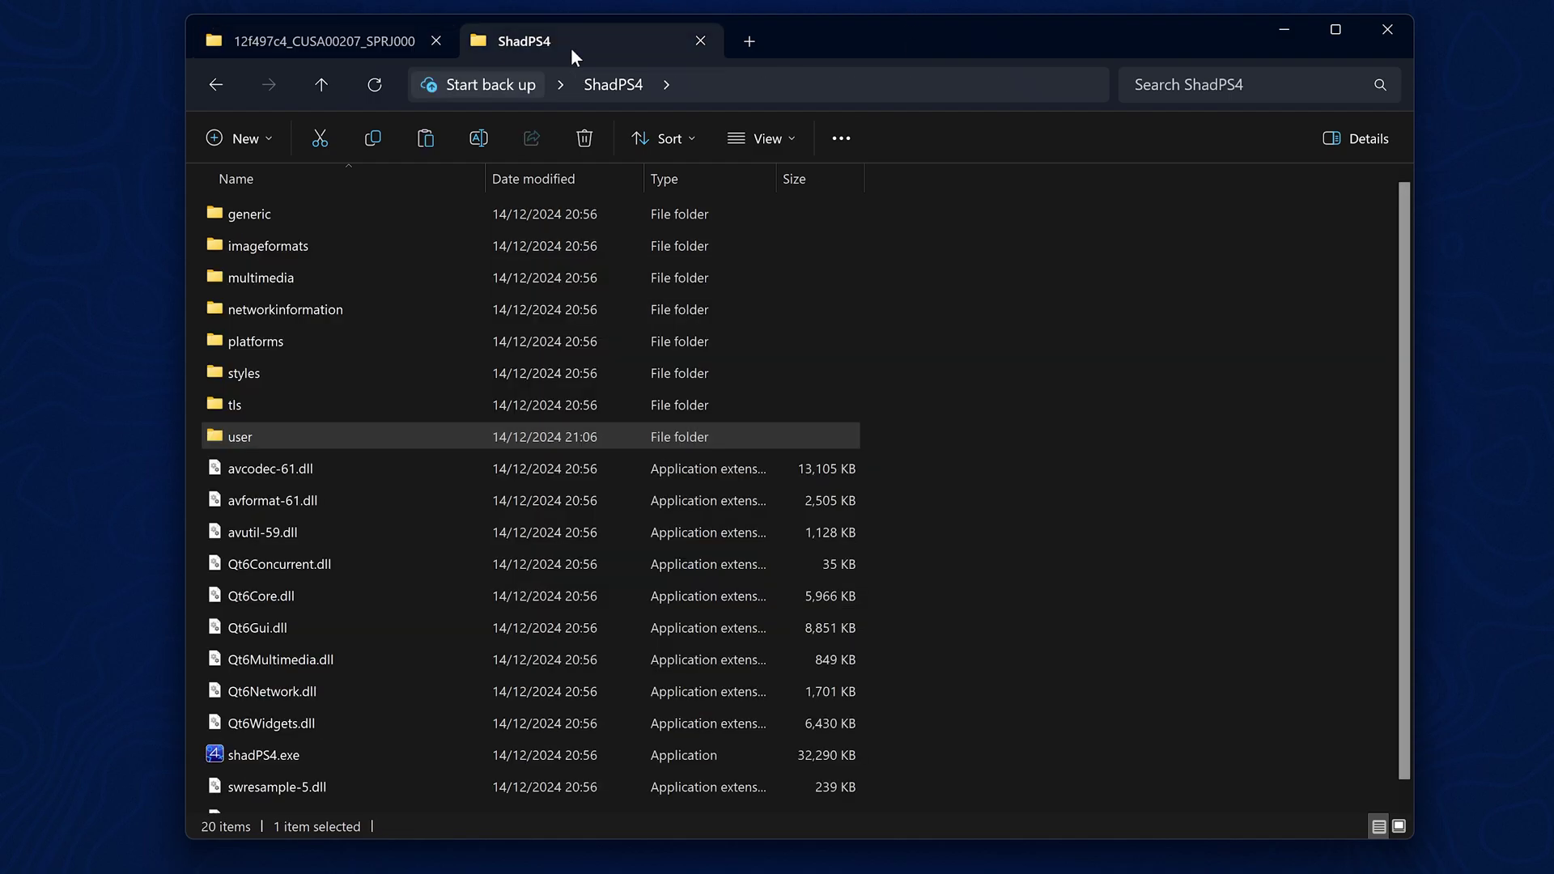
double_click(267, 435)
click(280, 469)
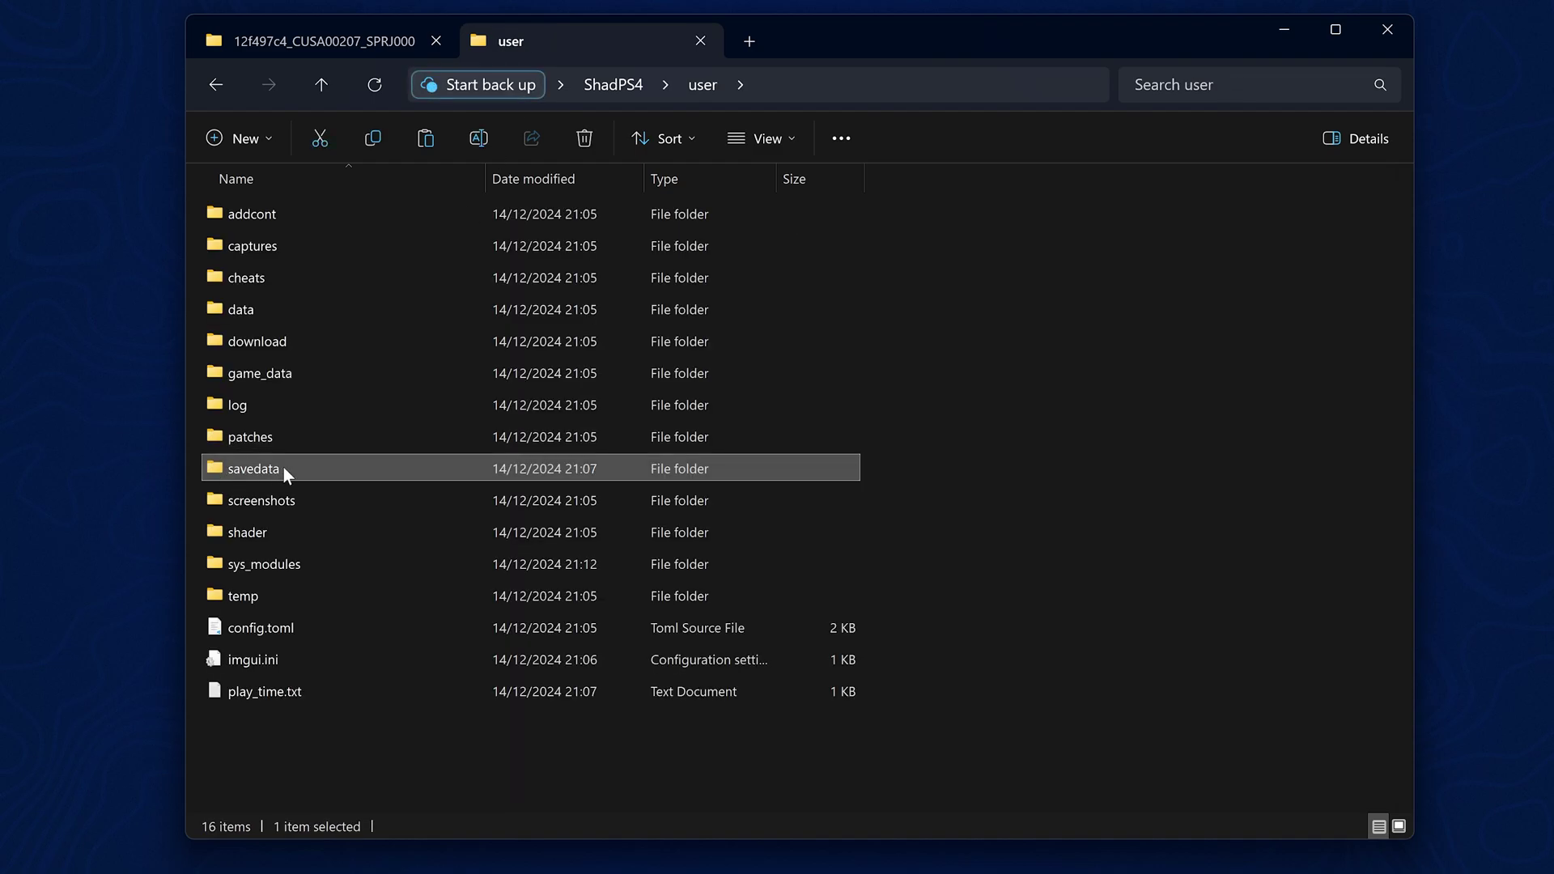
double_click(275, 467)
click(269, 212)
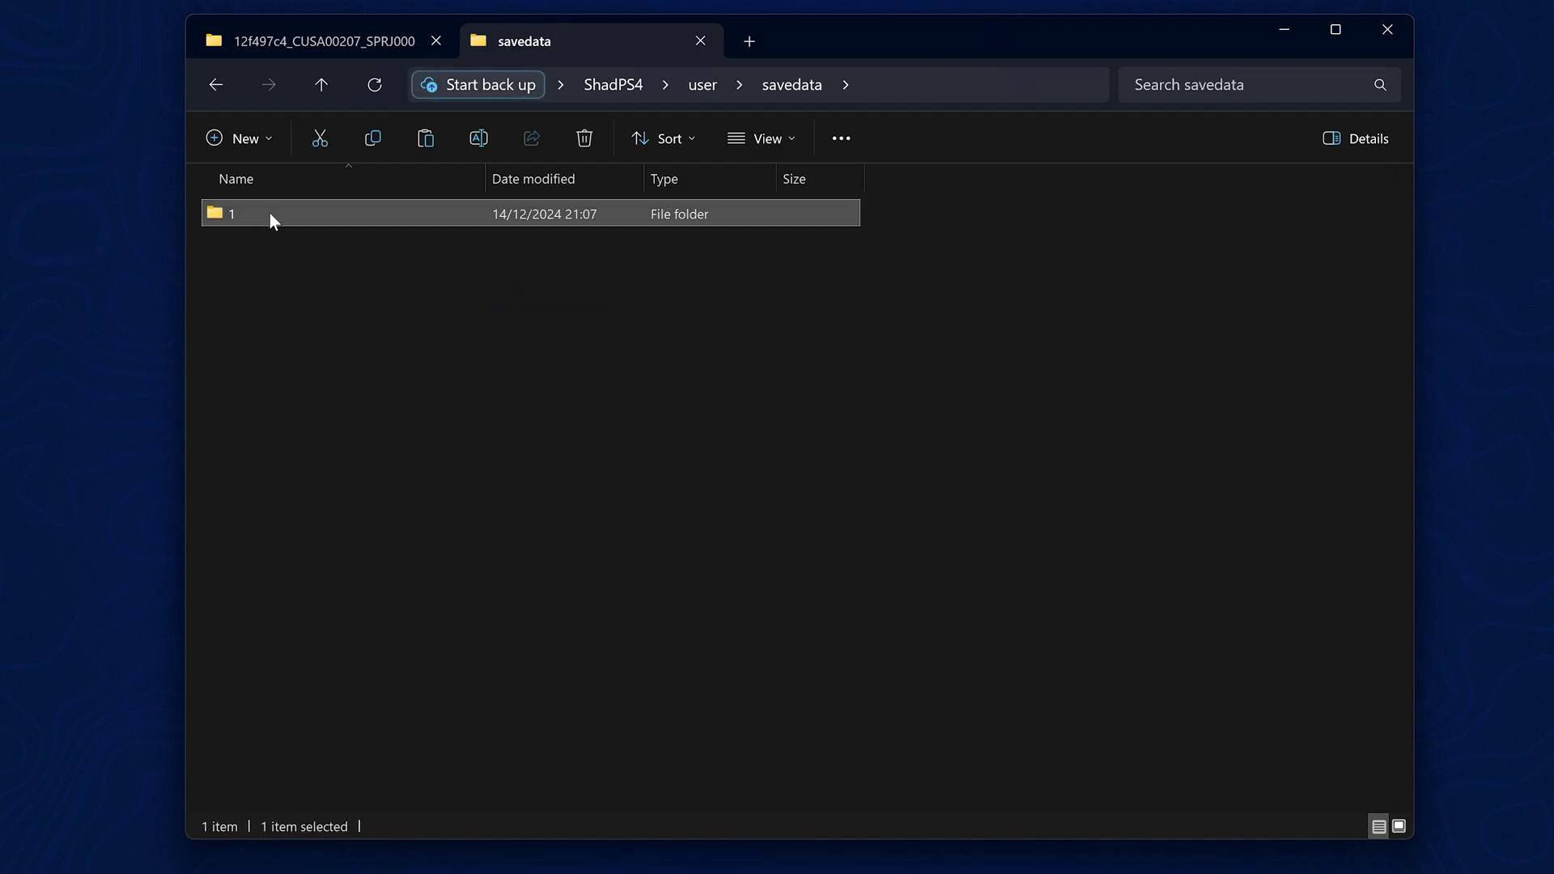
double_click(269, 215)
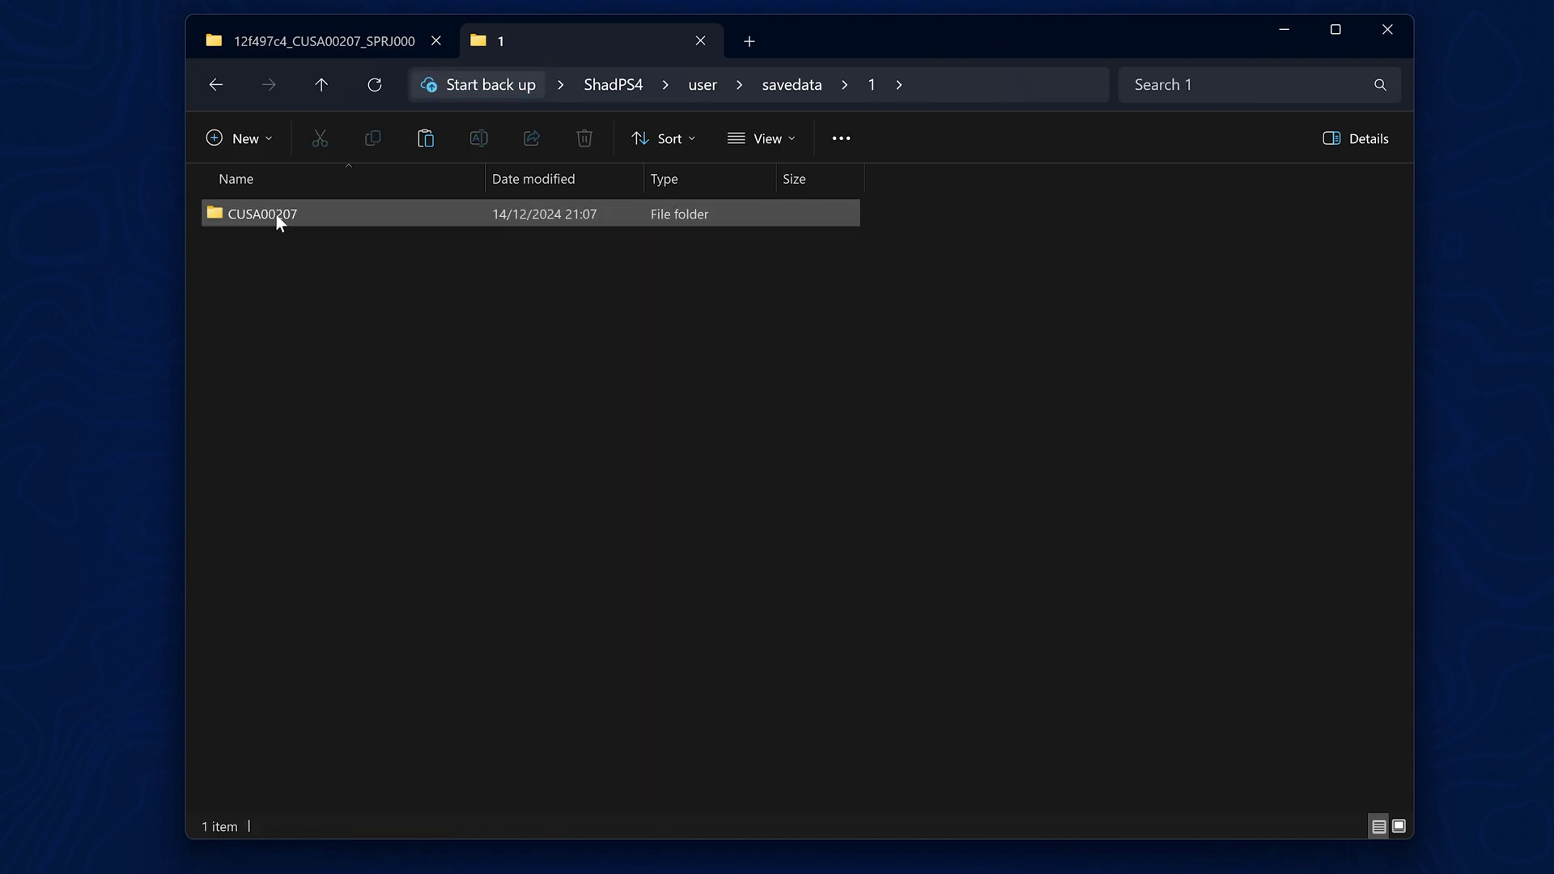
click(268, 216)
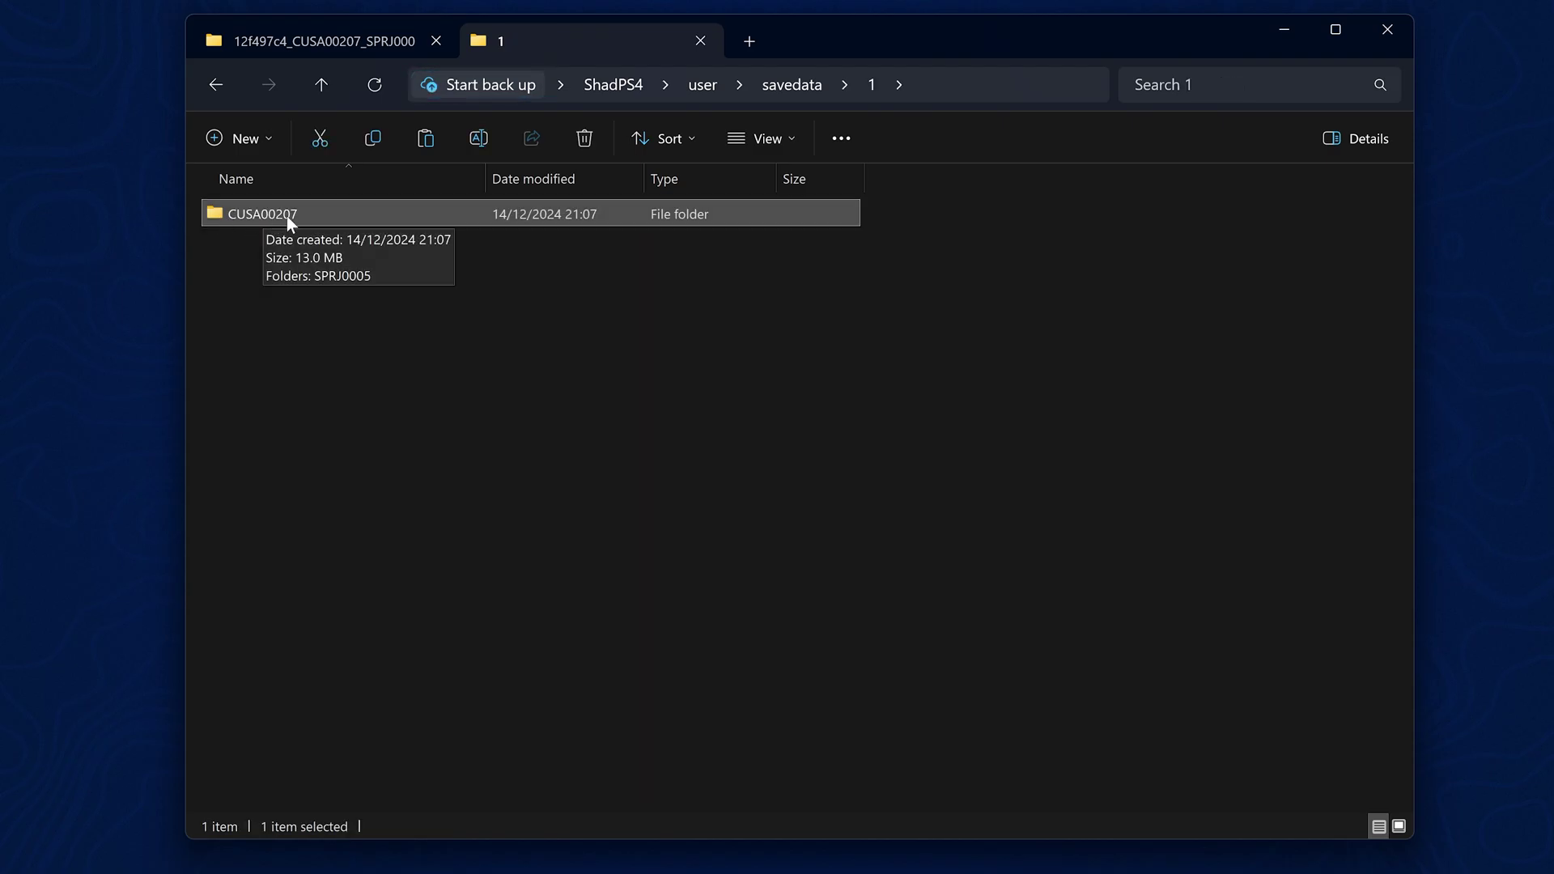
double_click(287, 216)
click(265, 218)
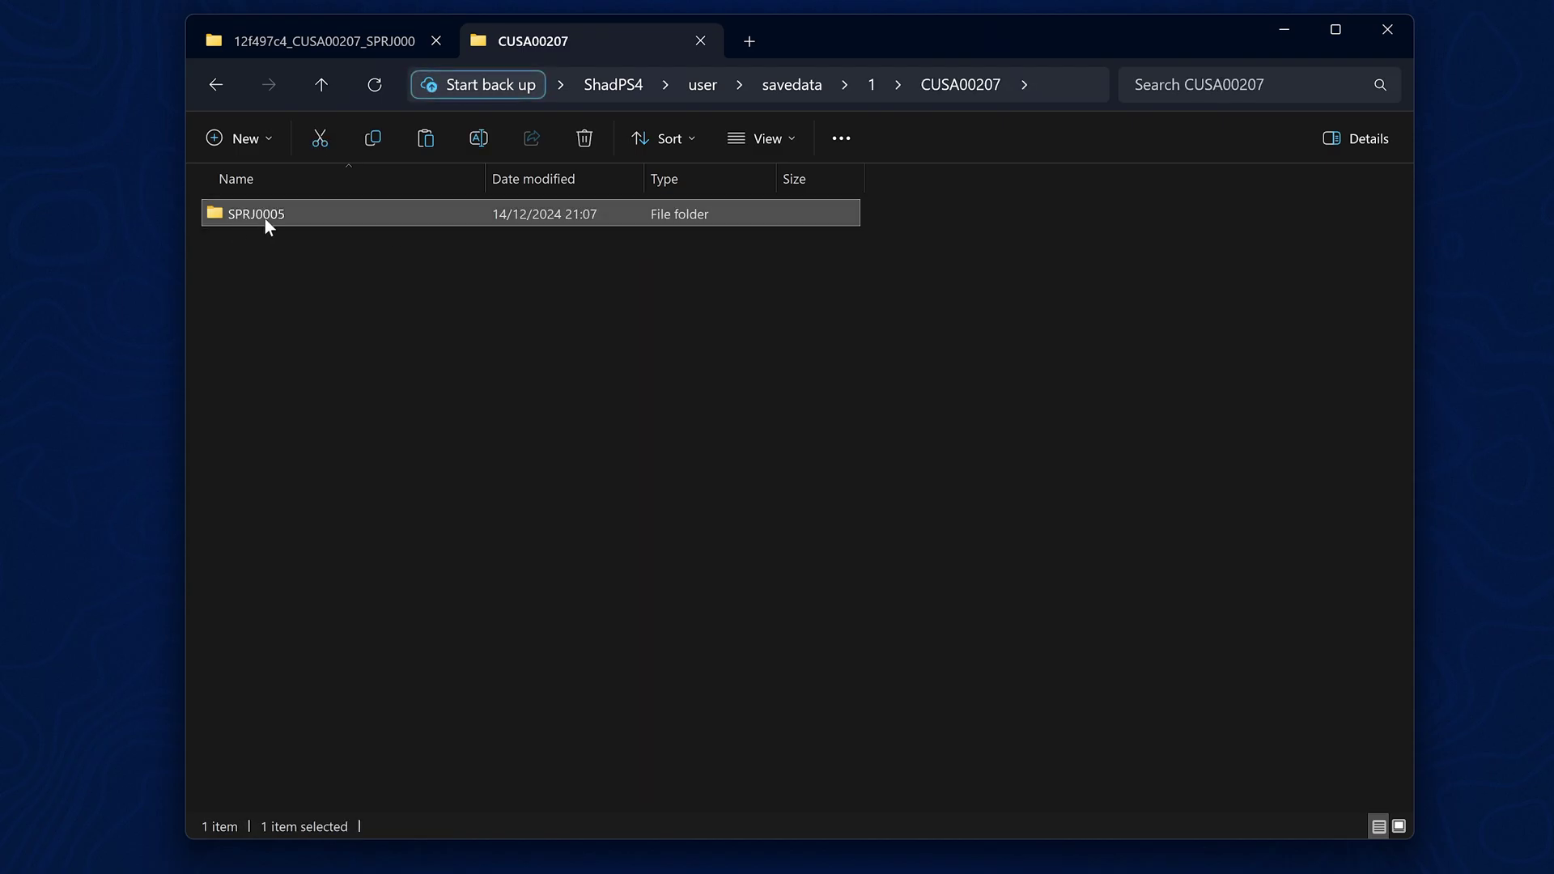
double_click(256, 217)
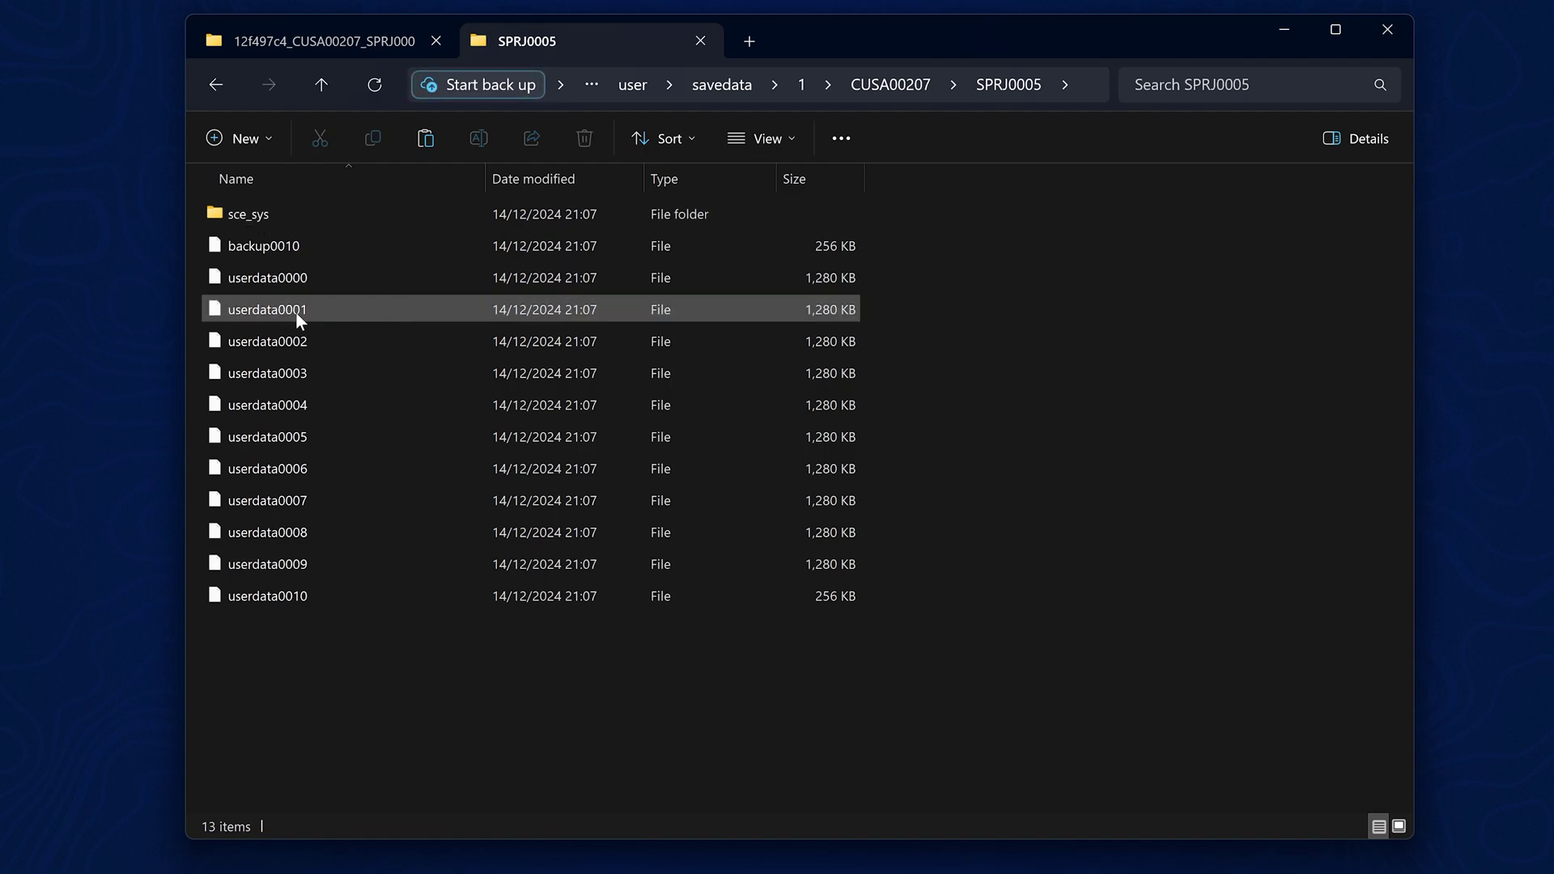
Delete the existing backup and userdata files in SPRJ0005 except sce_sys, and paste the copied decrypted save files.
drag(233, 696, 592, 239)
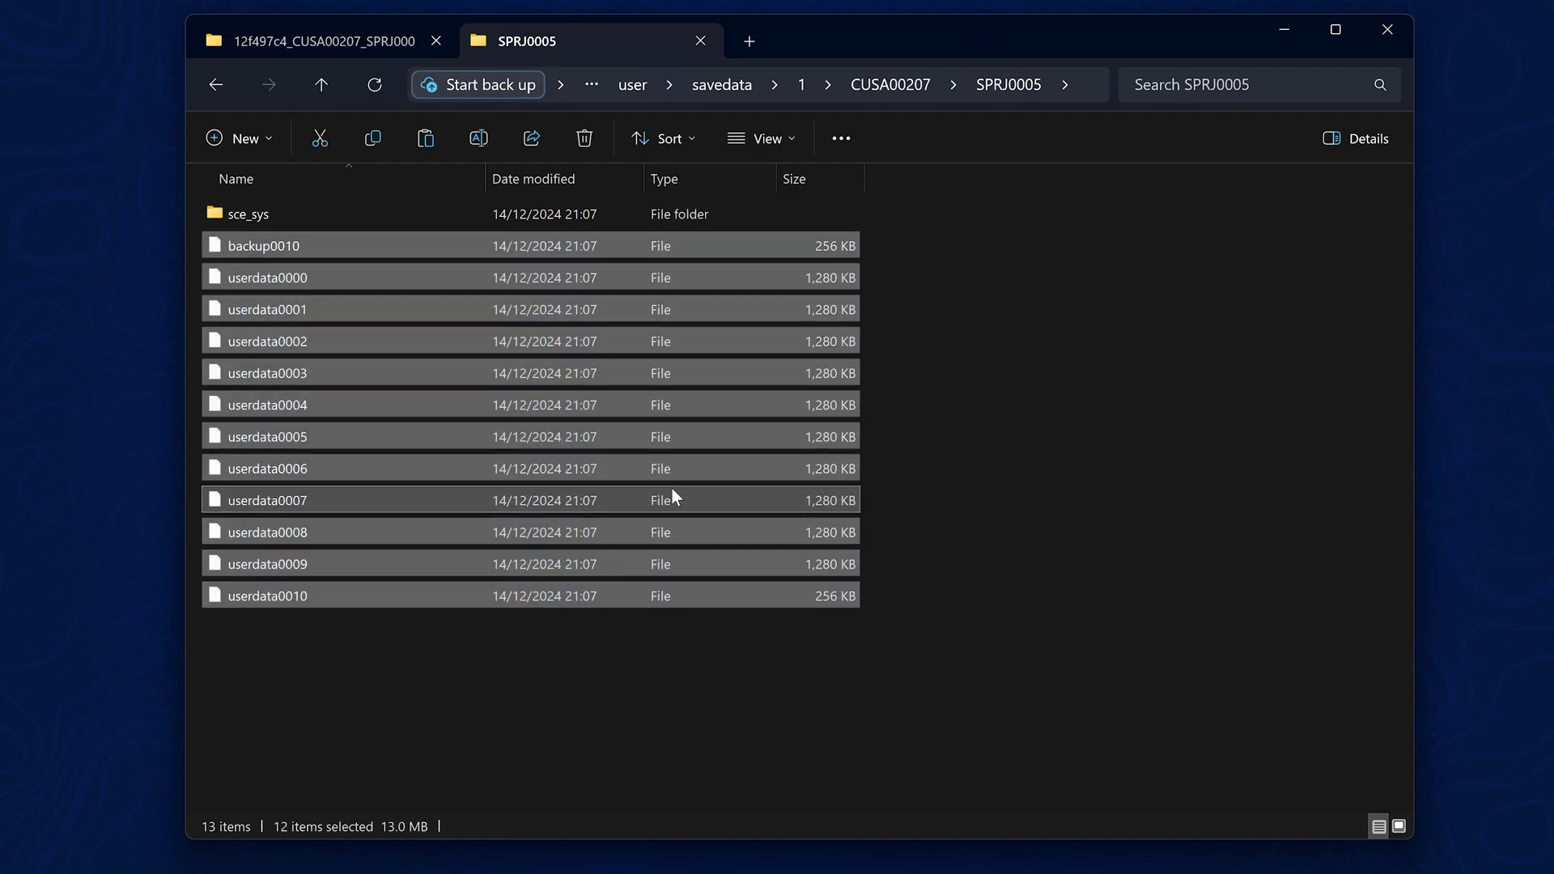
key(Delete)
key(ctrl+v)
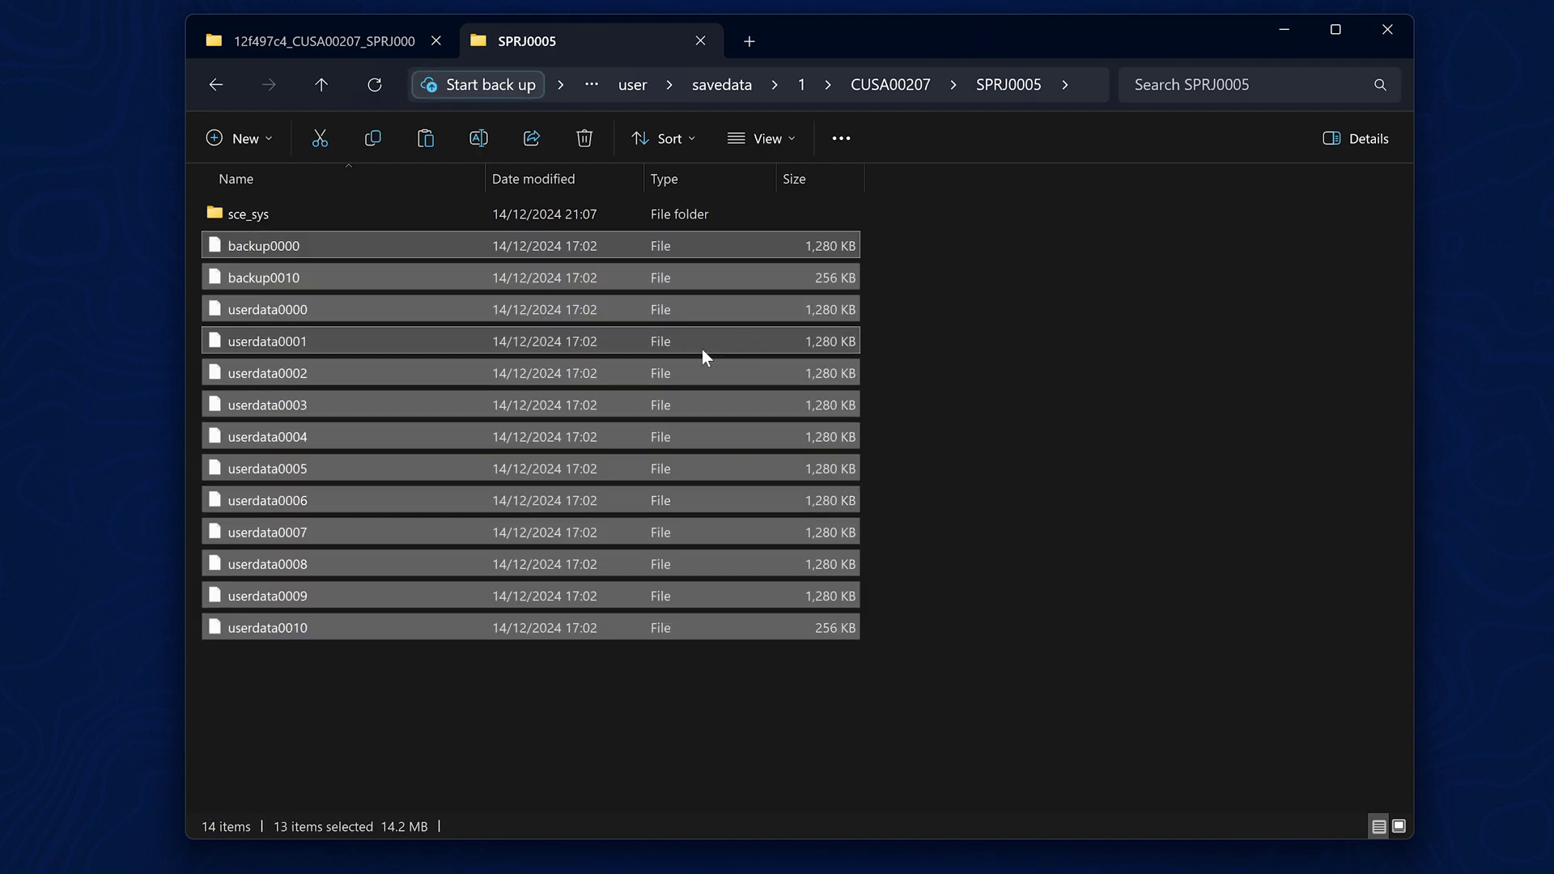
click(782, 649)
drag(488, 712, 654, 235)
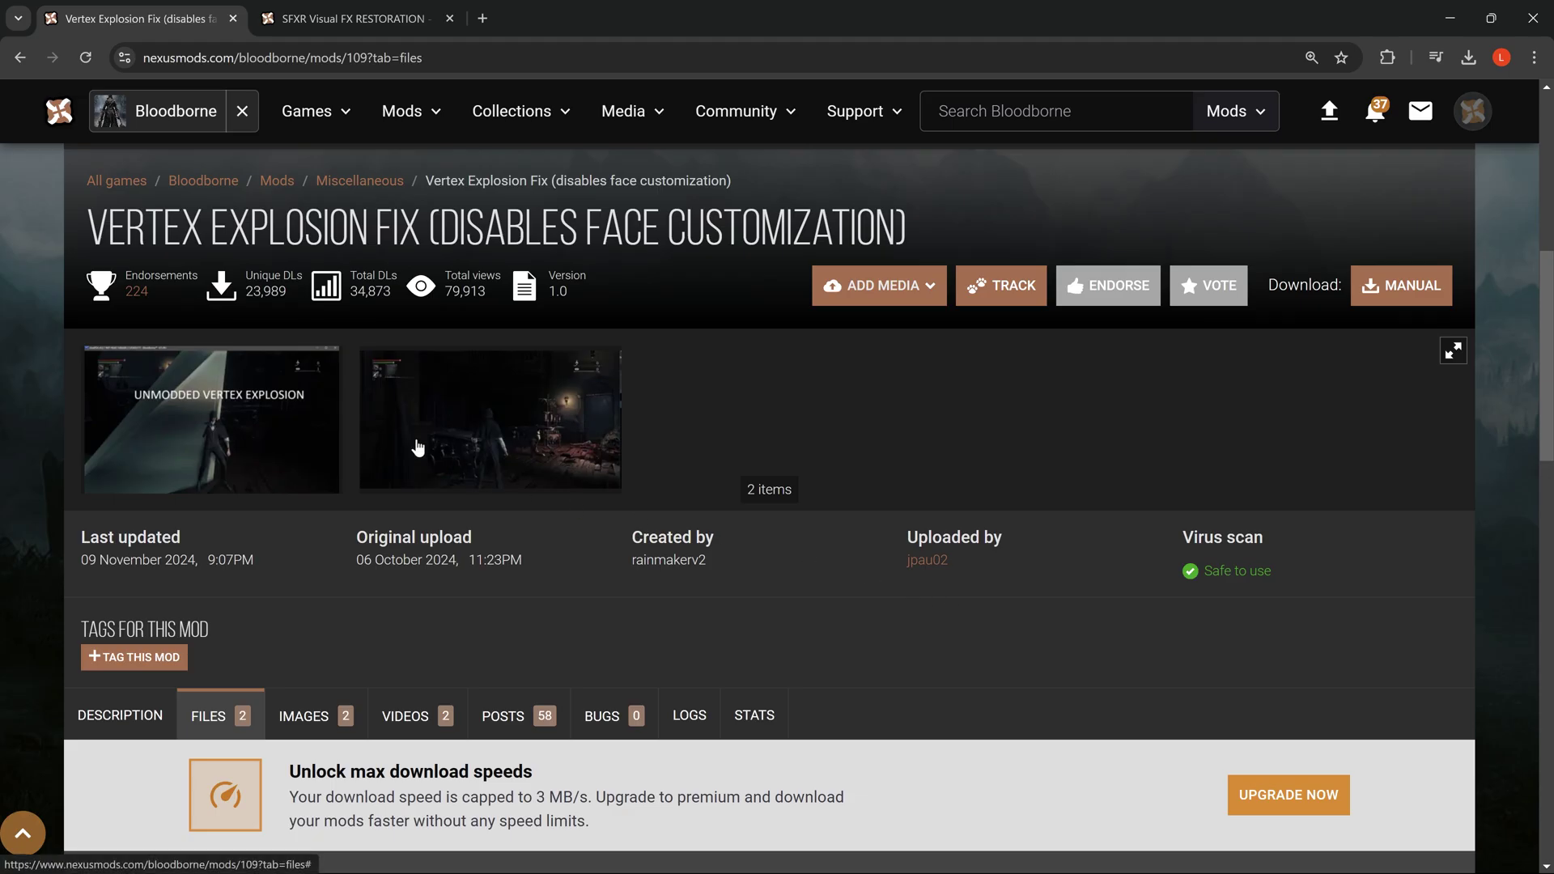
Review the Vertex Explosion Fix and SFXR Visual FX Restoration mod pages on Nexus Mods, including their downloadable files.
drag(84, 230, 915, 215)
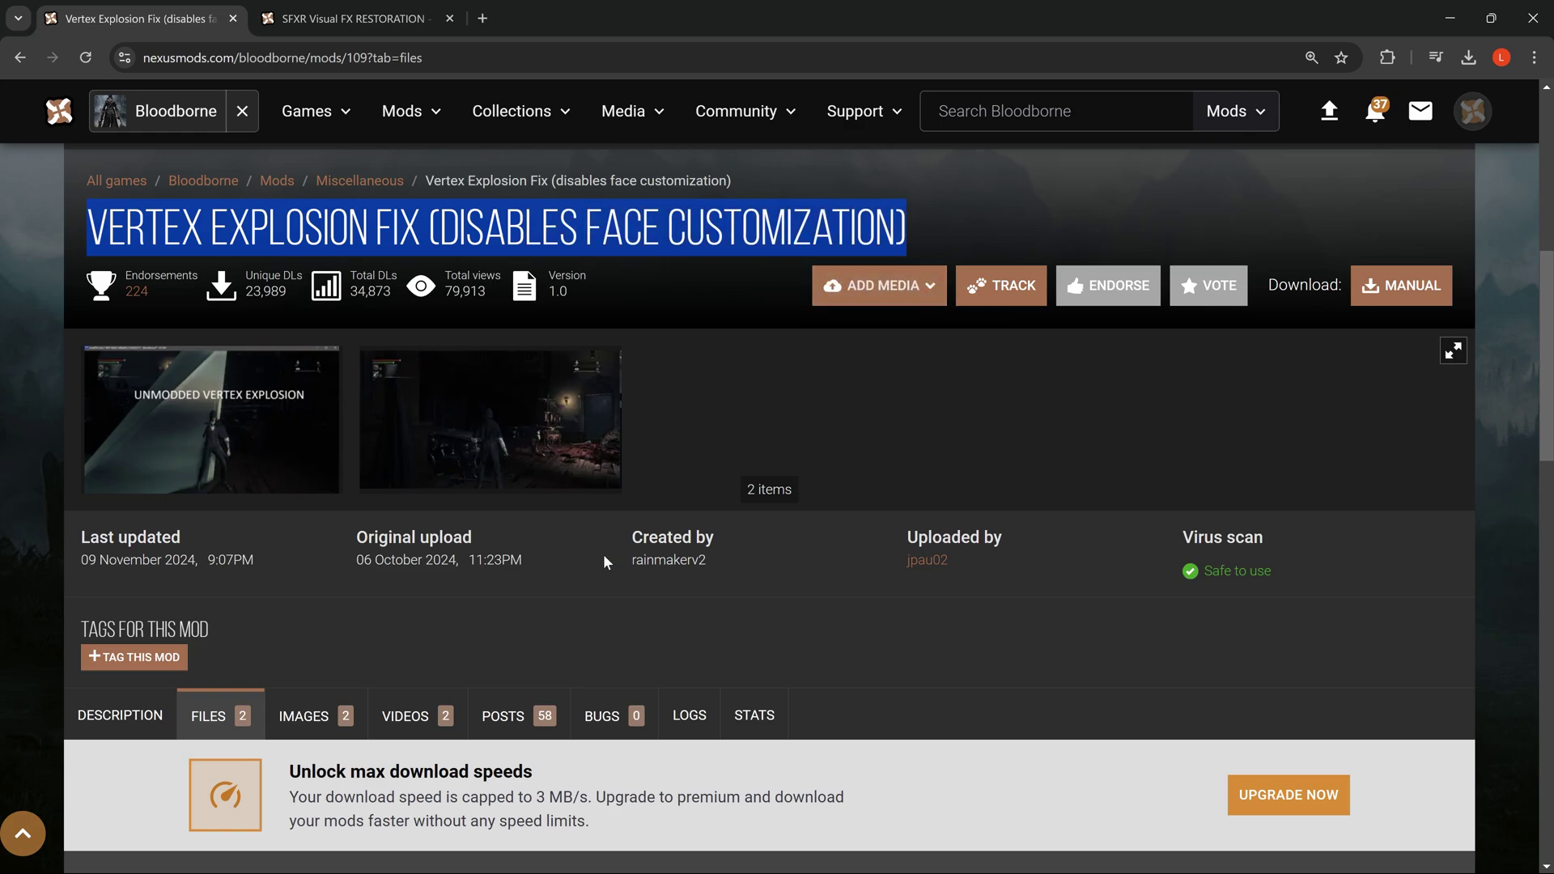
click(530, 620)
scroll(530, 620, down, 7)
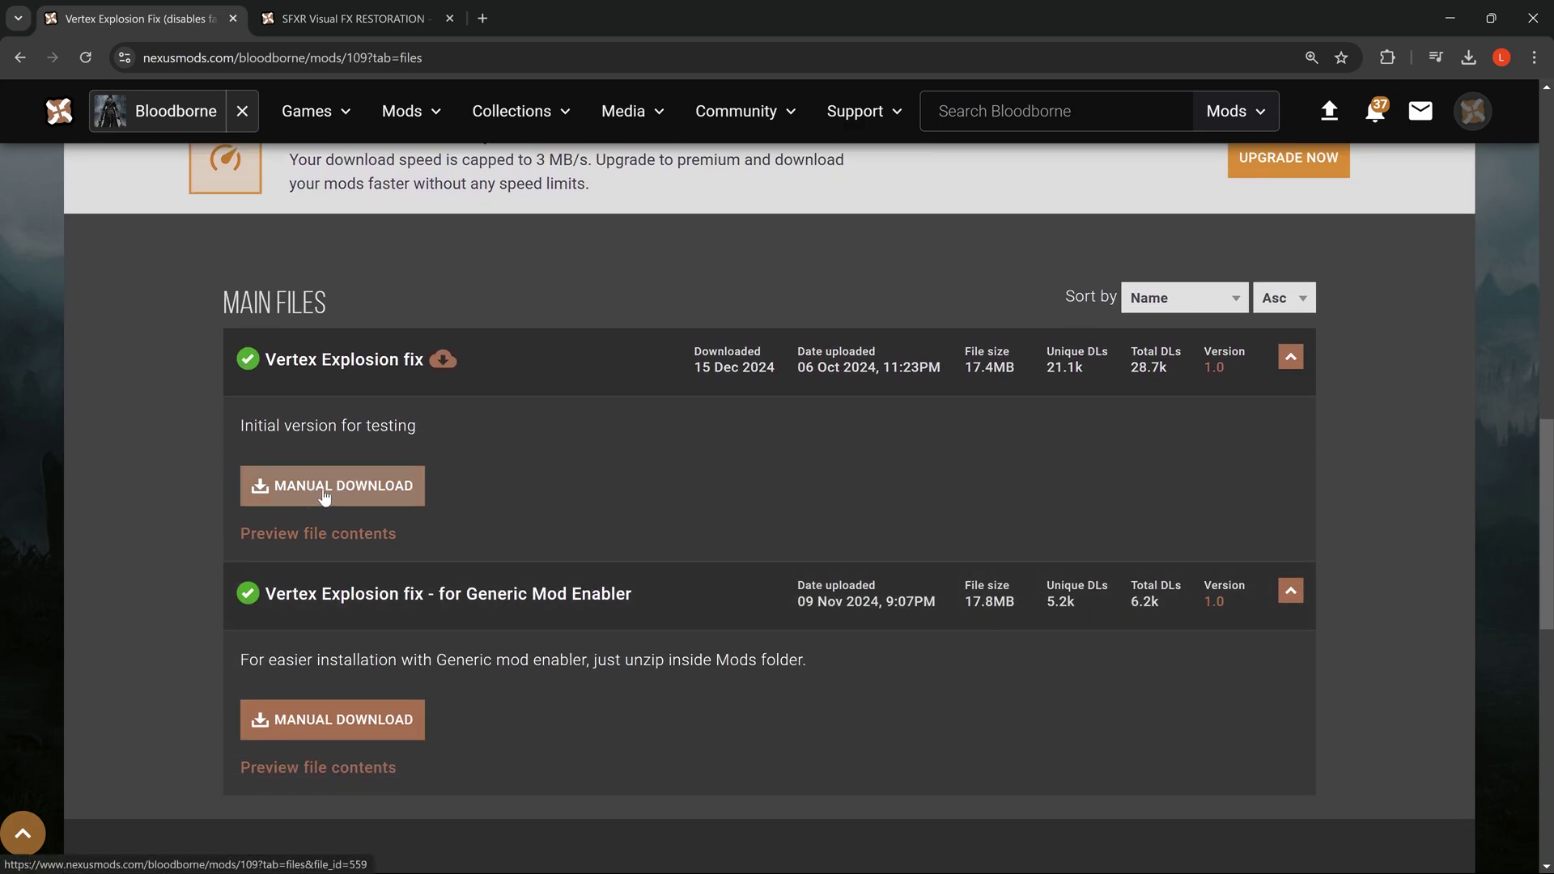
click(340, 16)
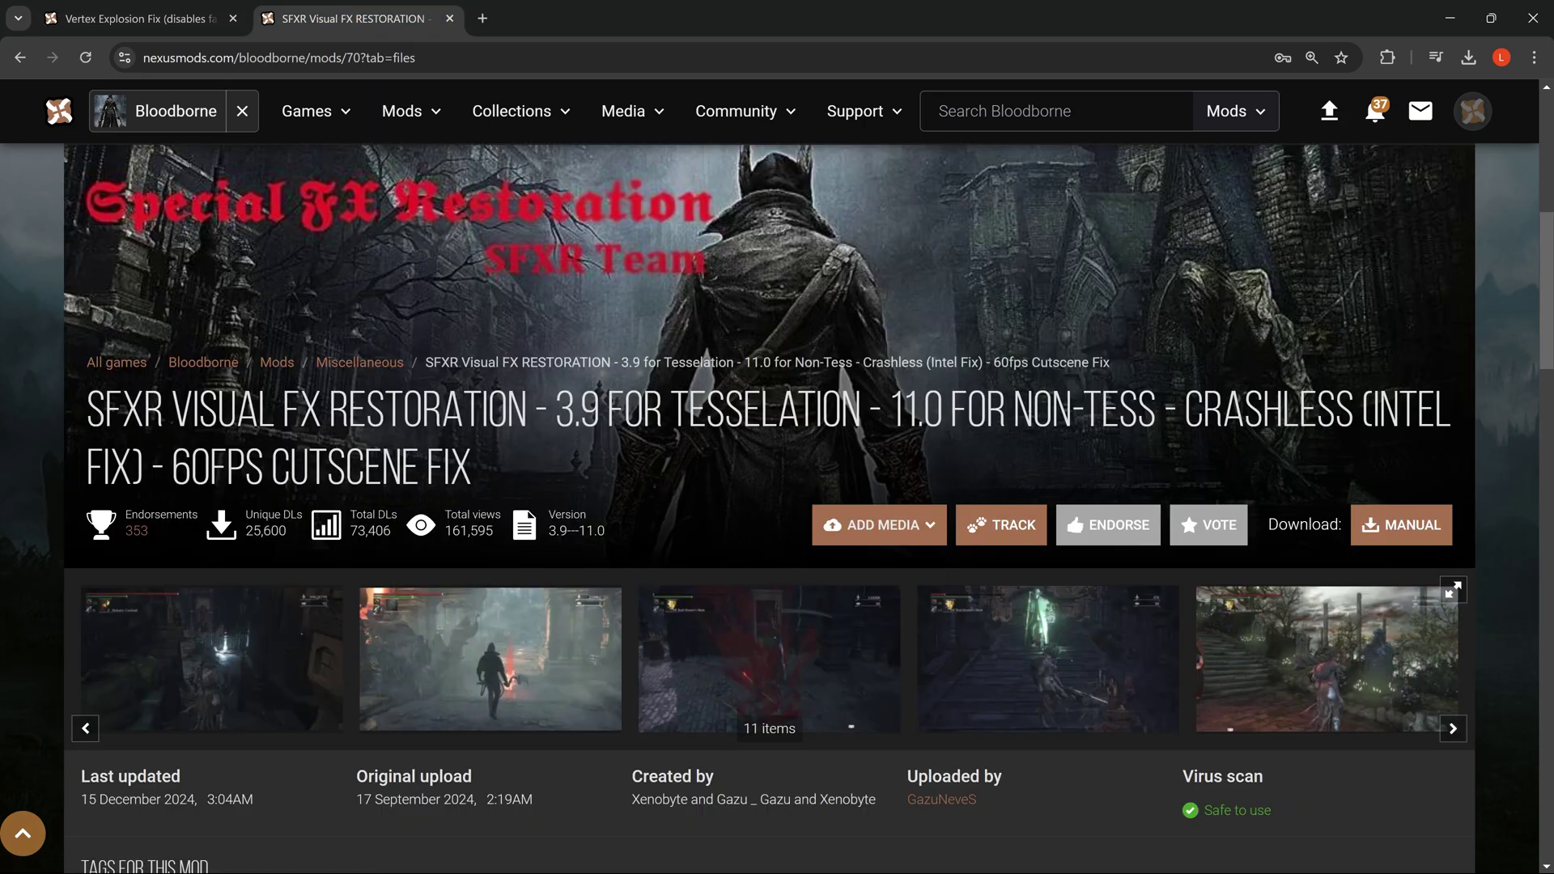
drag(87, 396, 497, 473)
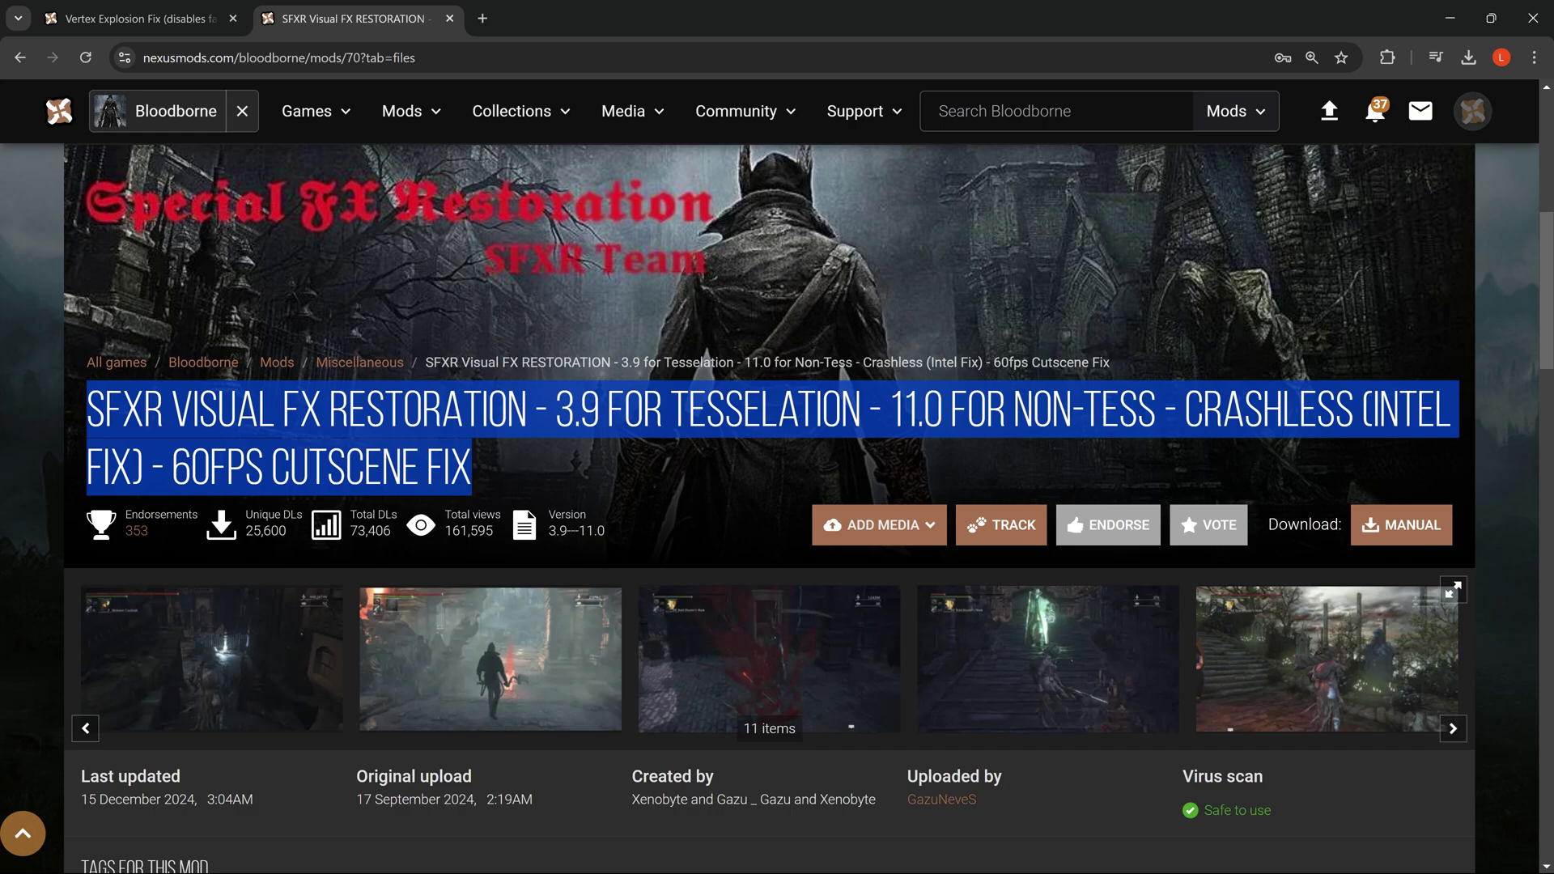
double_click(1413, 409)
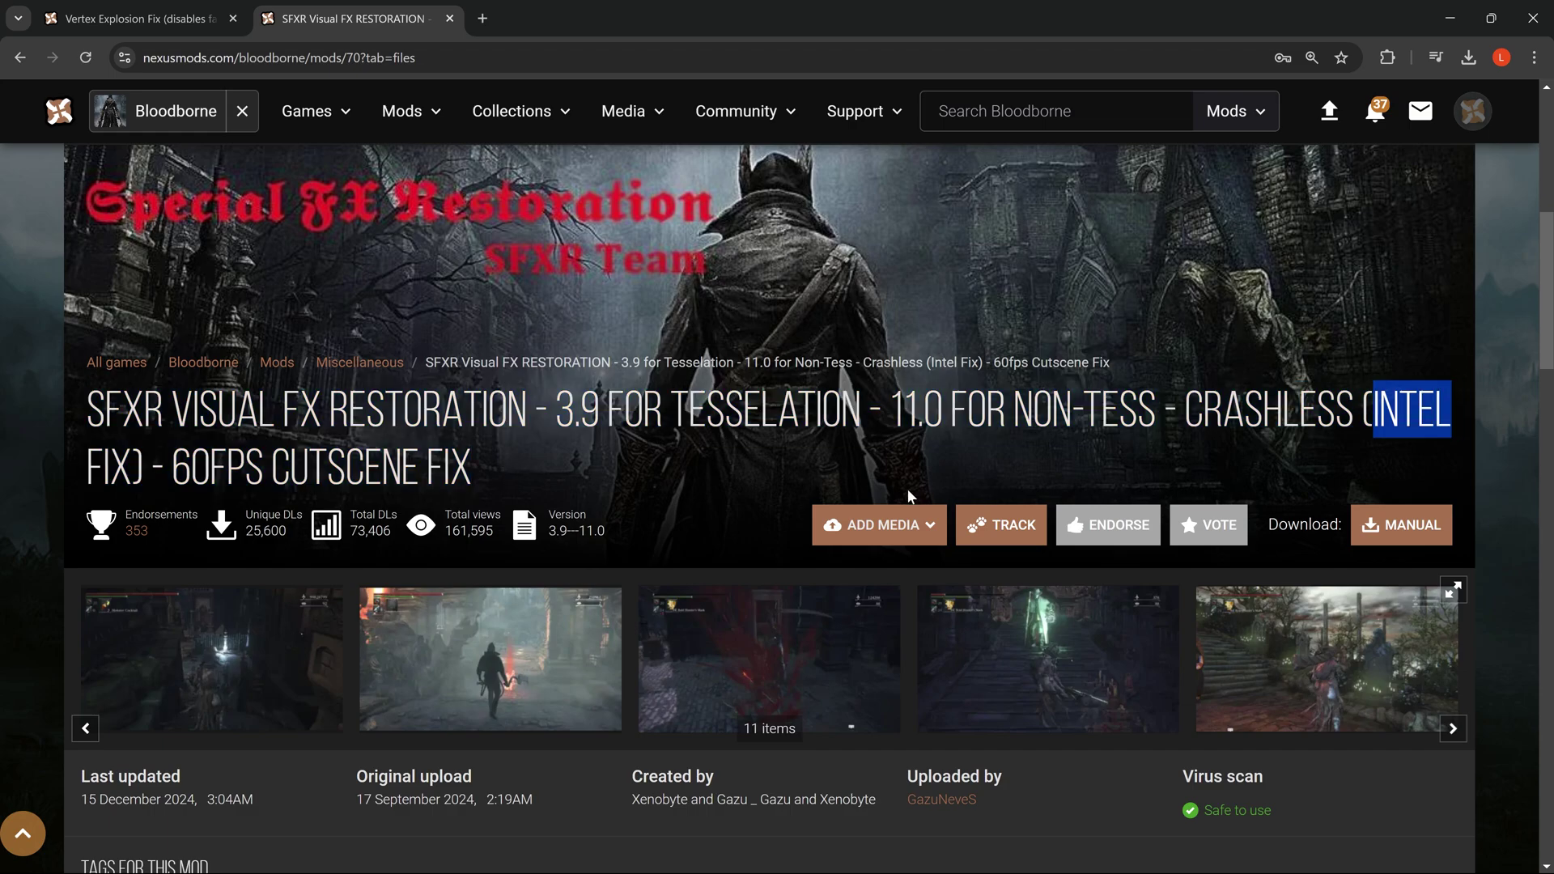
click(683, 460)
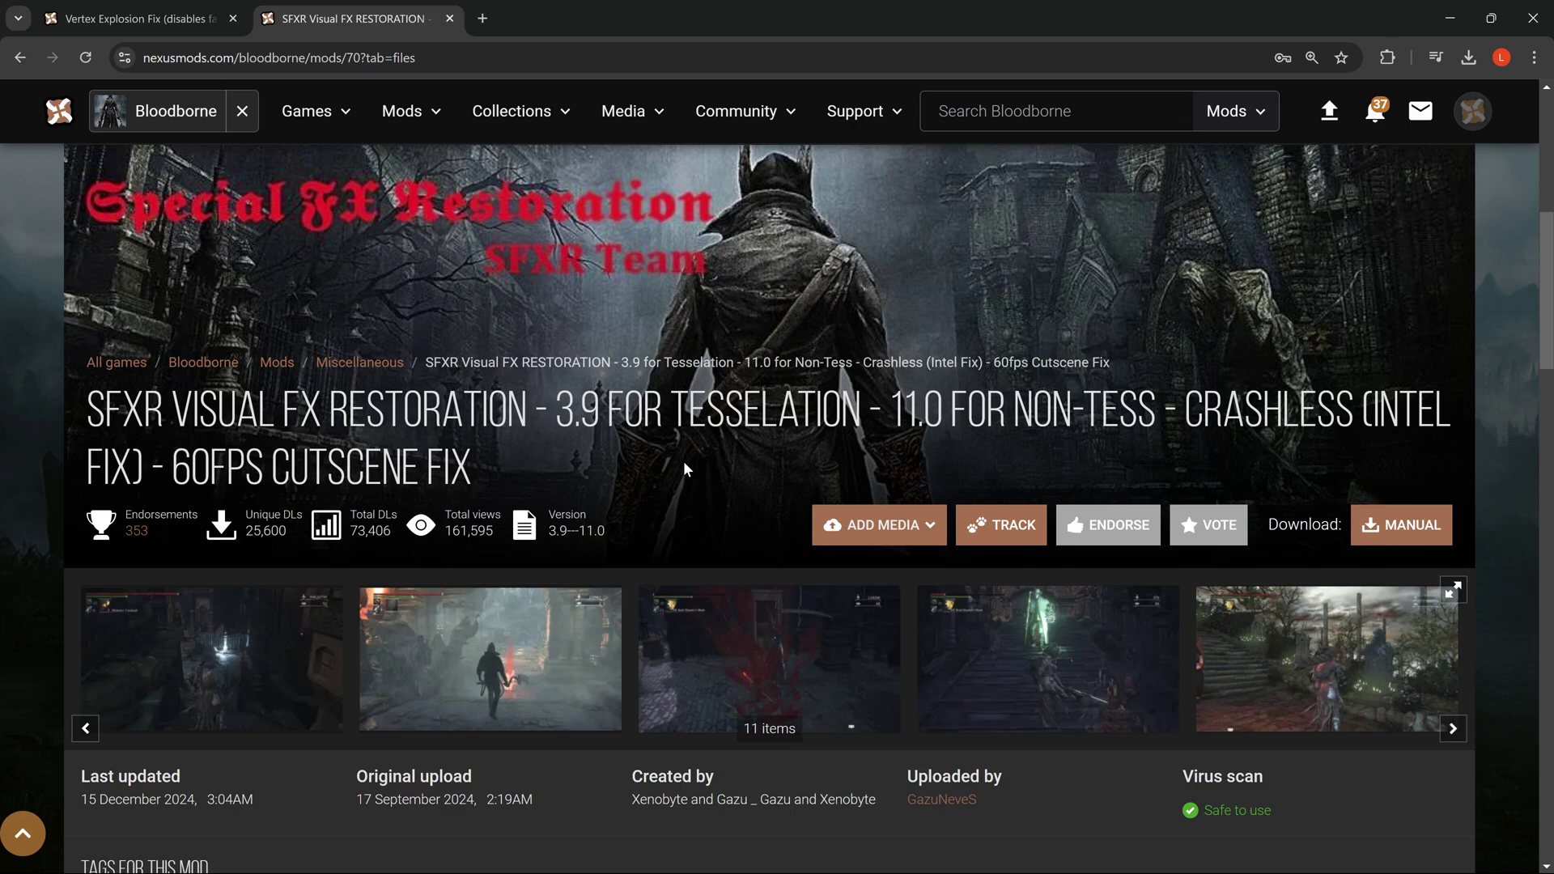
scroll(684, 464, down, 10)
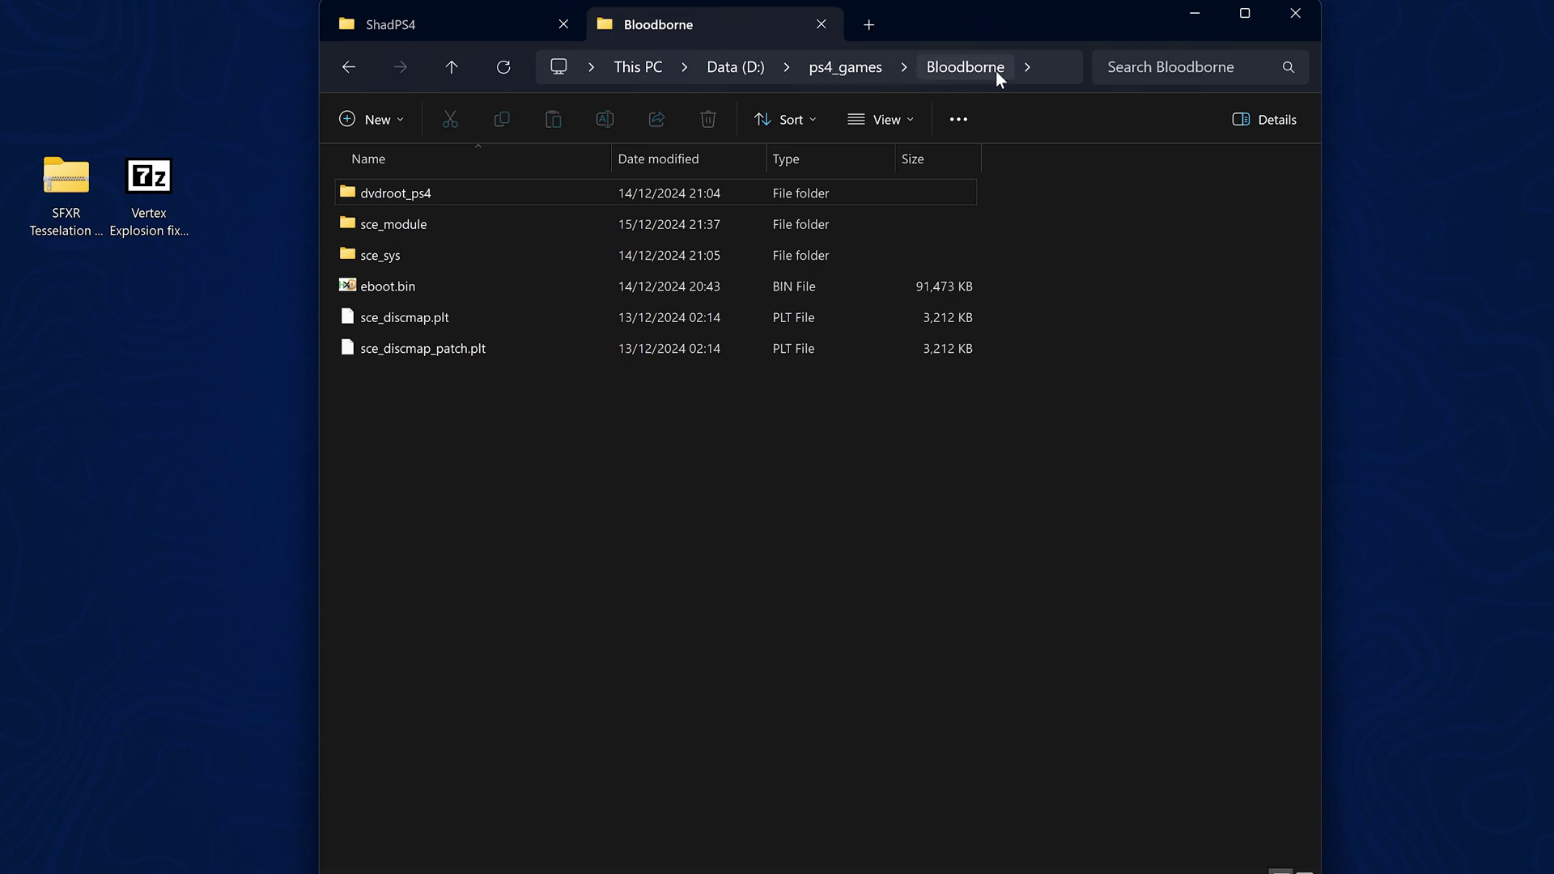
Copy dvdroot_ps4 from the Vertex Explosion fix archive into D:/ps4_games/Bloodborne, replacing existing files, and close the archive.
double_click(139, 201)
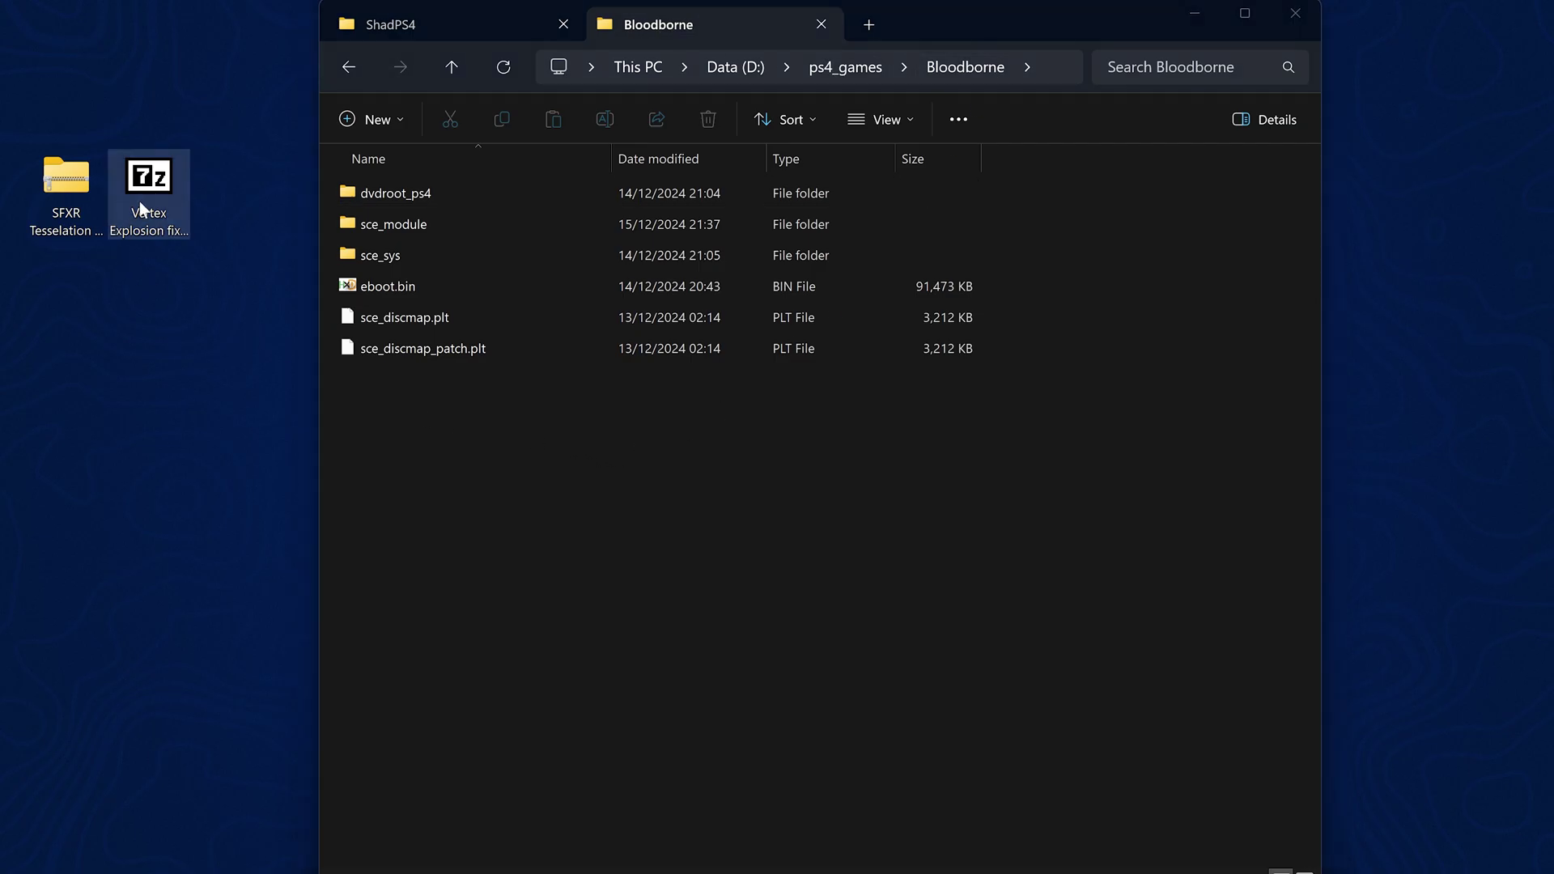
drag(486, 170, 1091, 207)
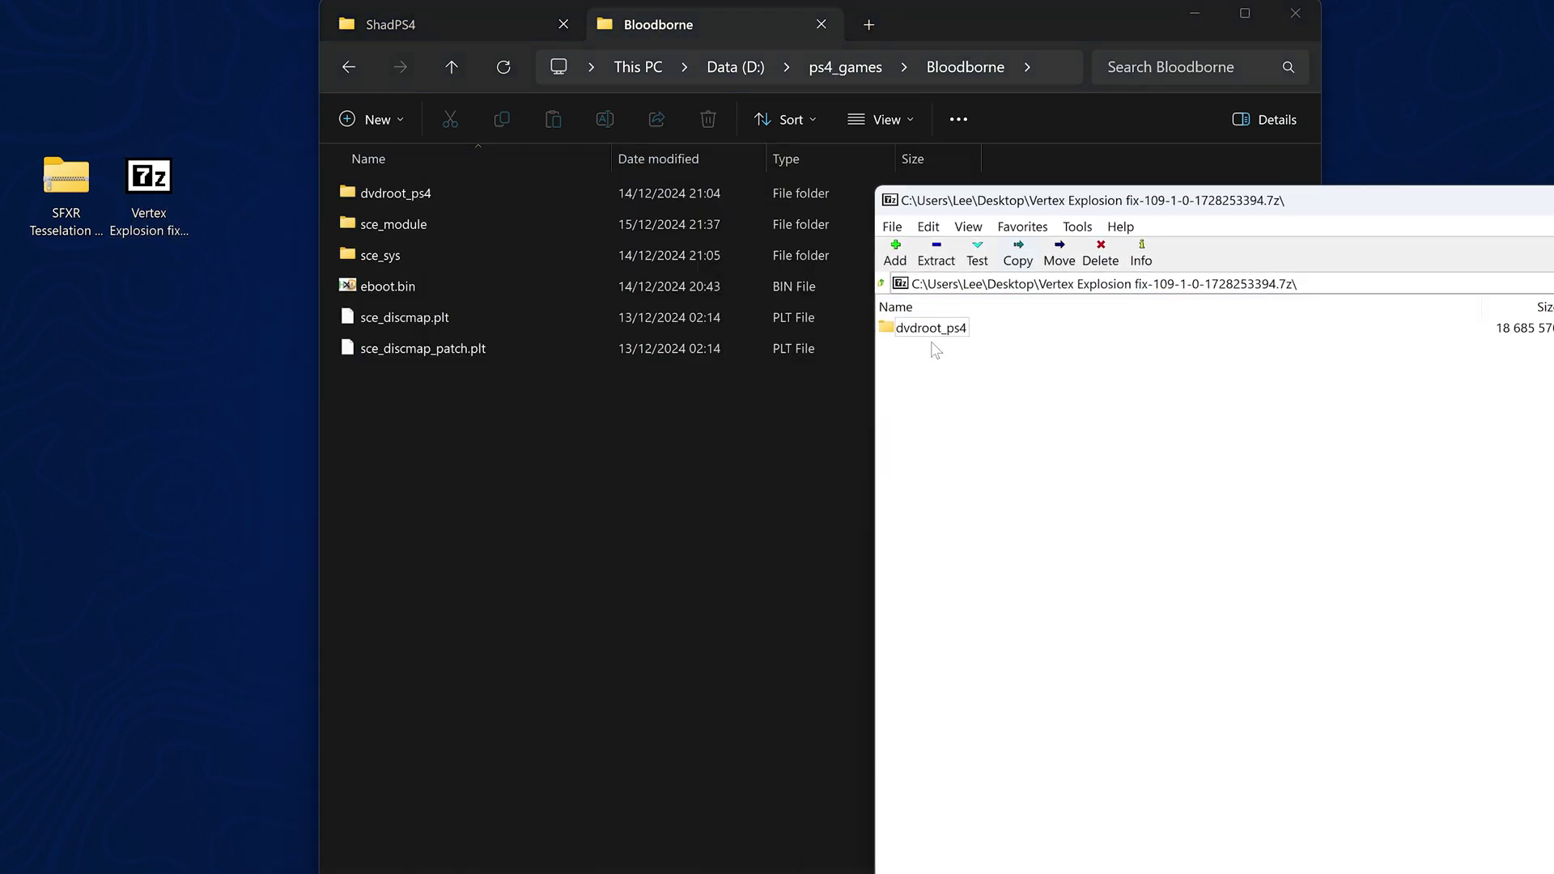
click(930, 330)
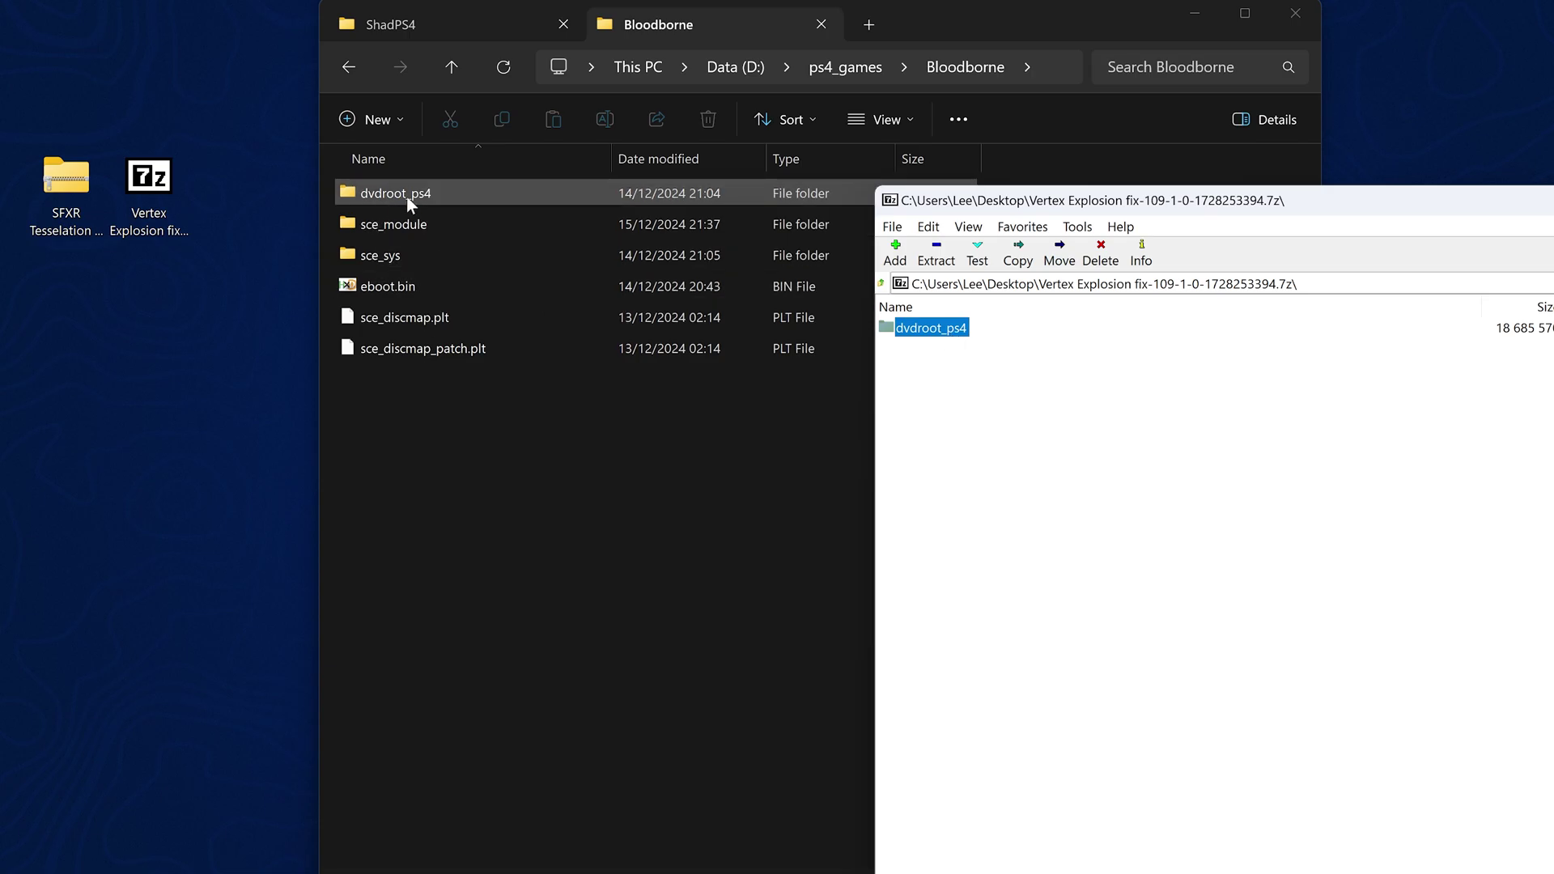
drag(932, 340, 651, 453)
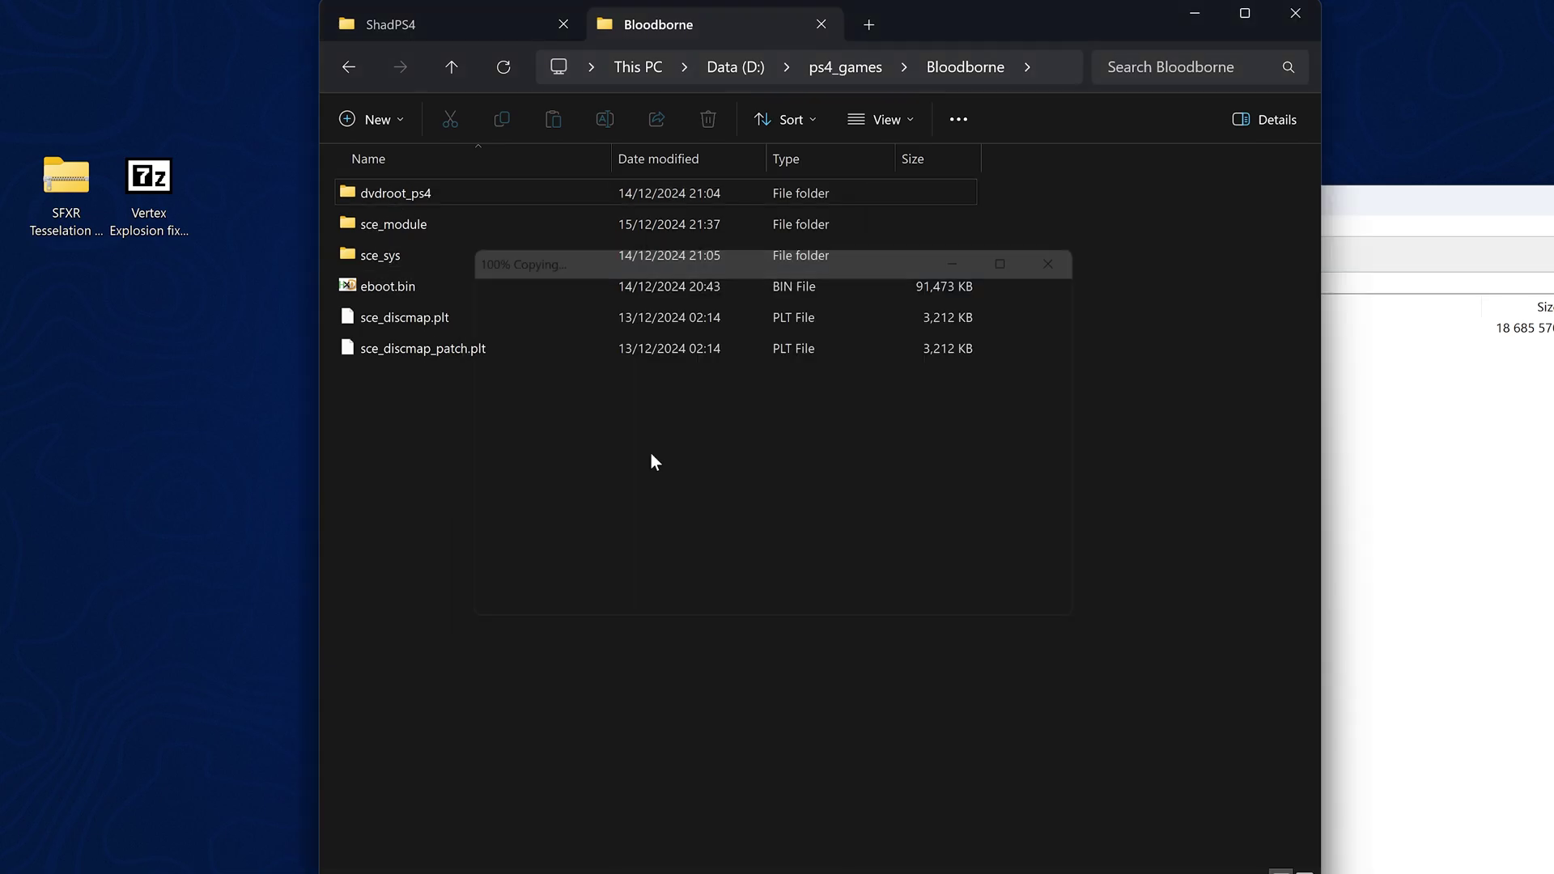
click(280, 488)
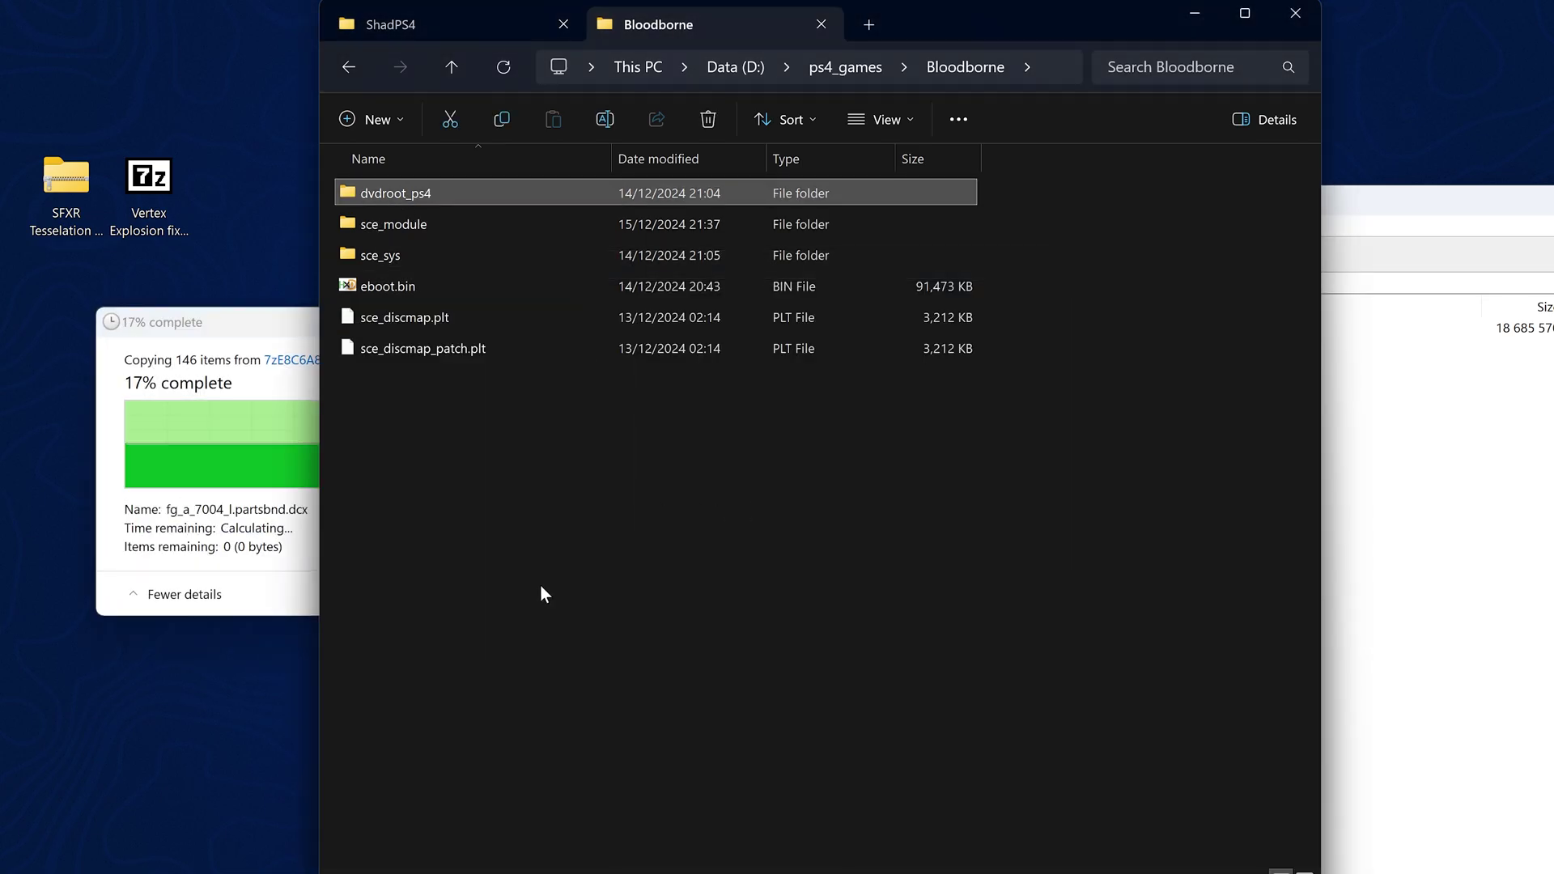
drag(1464, 198, 689, 243)
click(1145, 244)
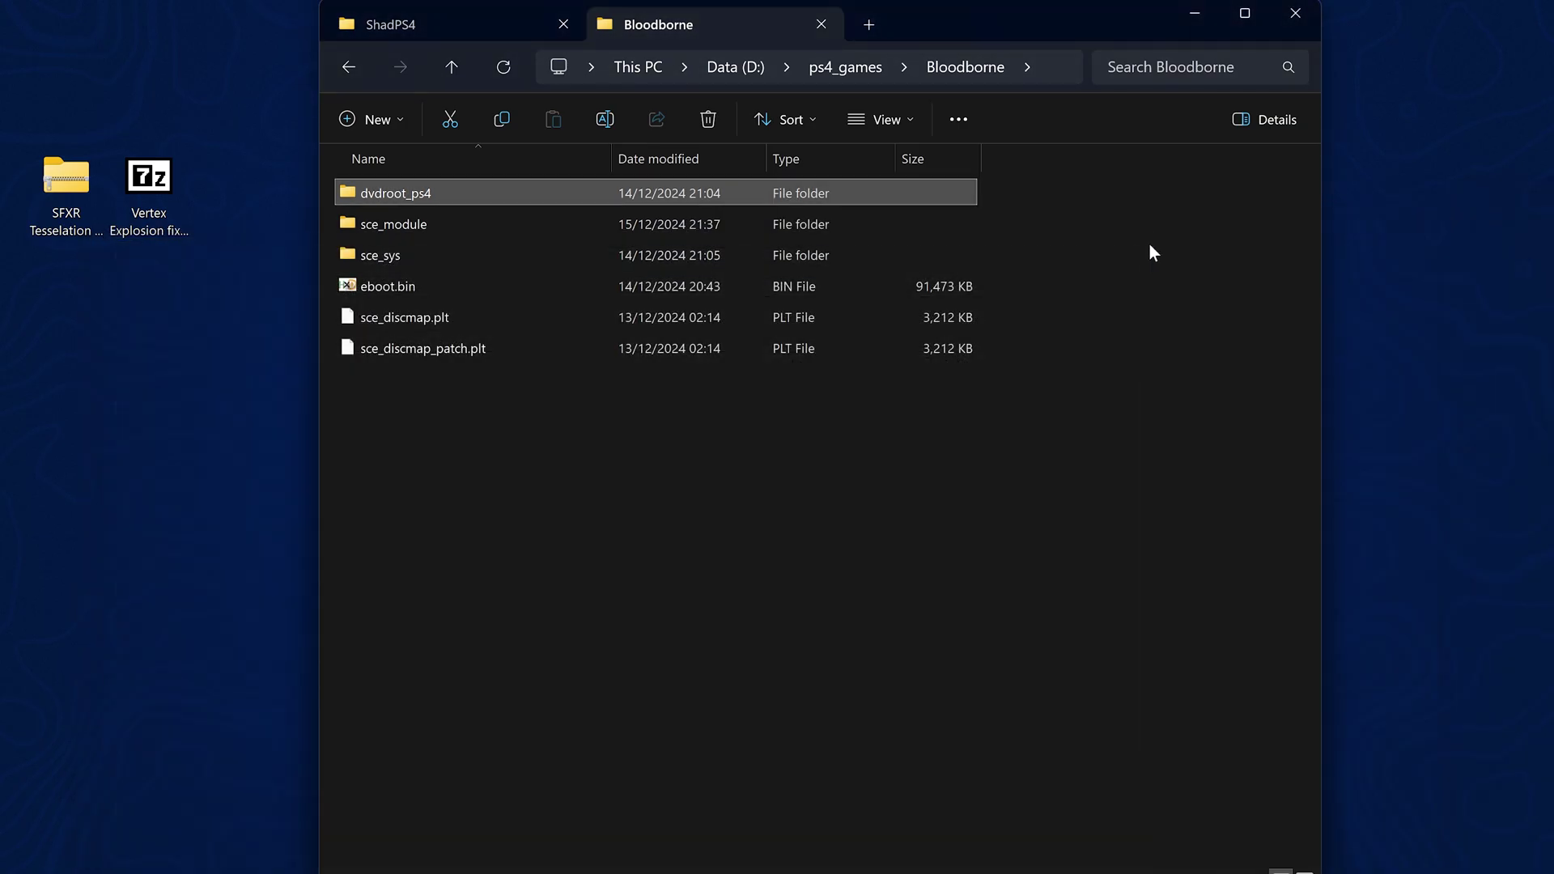
Copy dvdroot_ps4 from the SFXR Tesselation archive into the Bloodborne game folder, replacing existing files, and close the archive window.
click(55, 187)
double_click(55, 187)
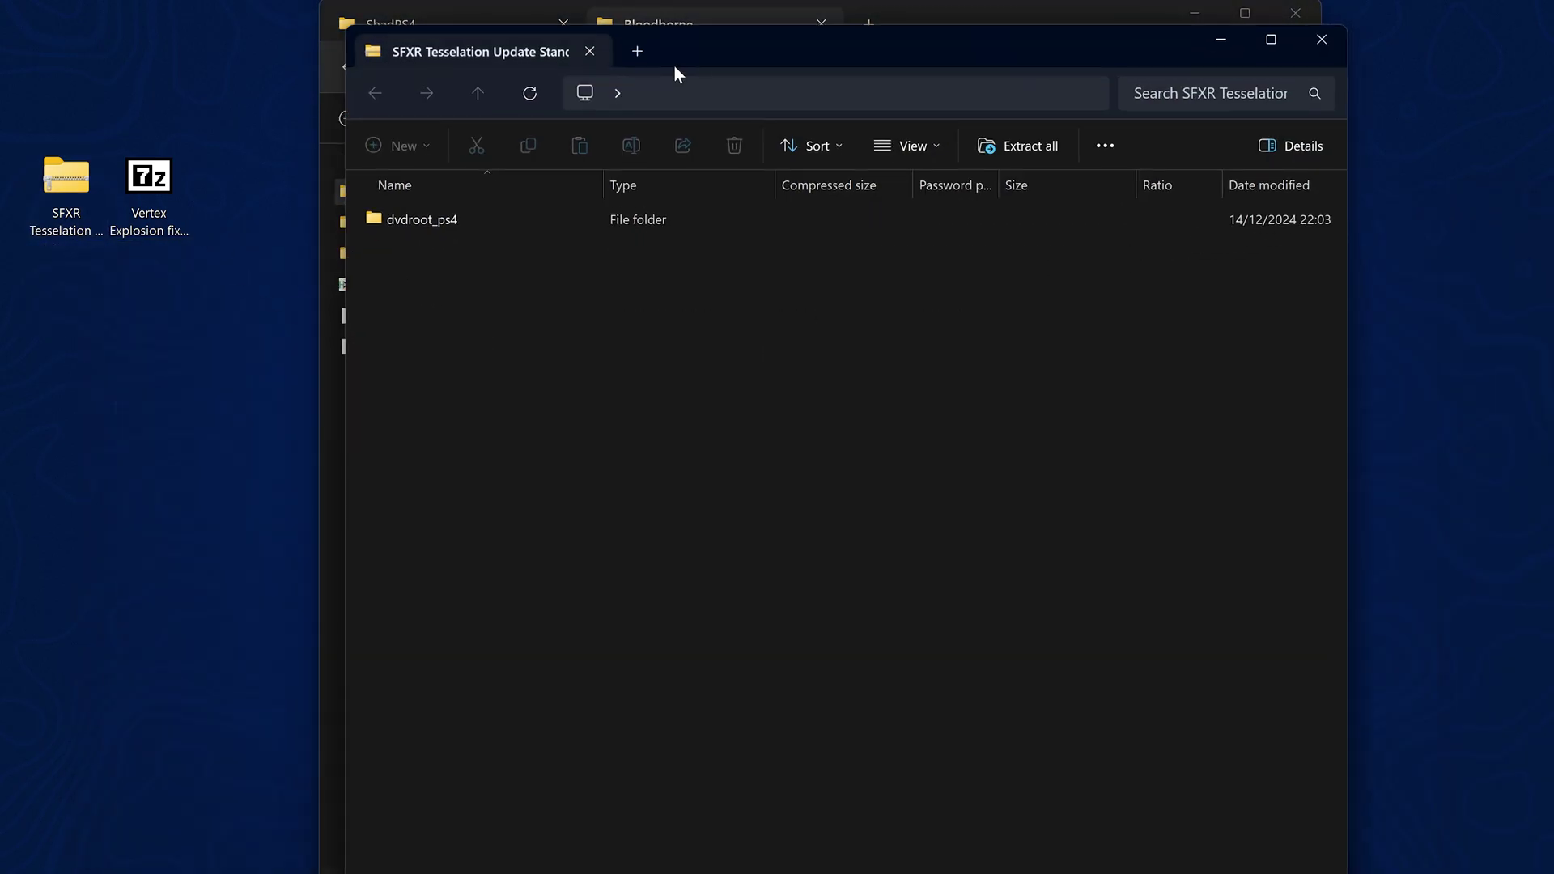
drag(673, 65, 1284, 149)
drag(1075, 317, 648, 460)
click(654, 456)
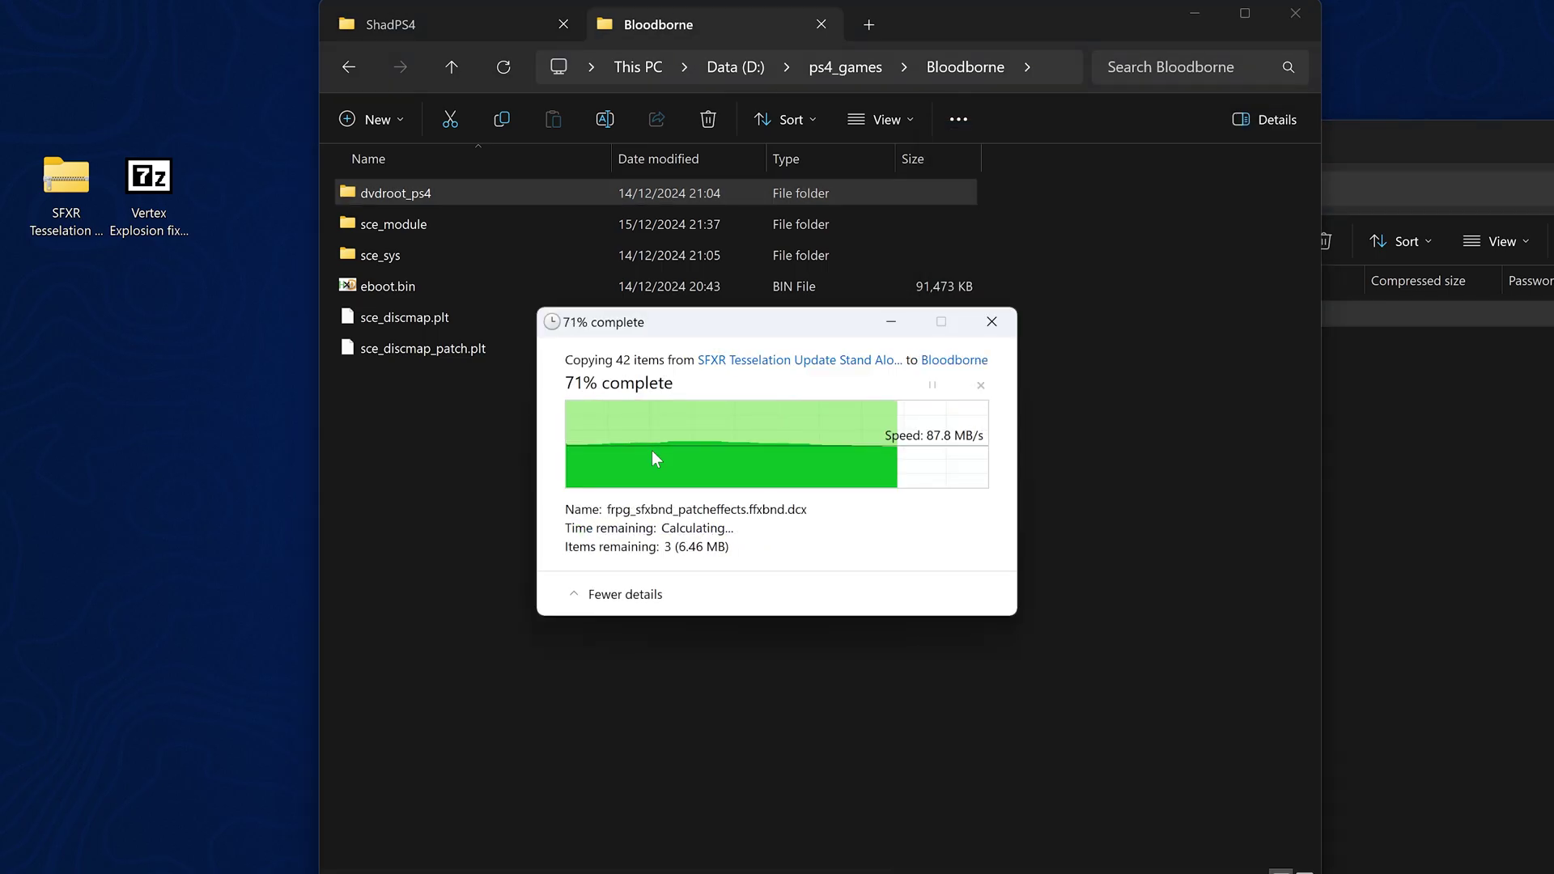
click(1415, 515)
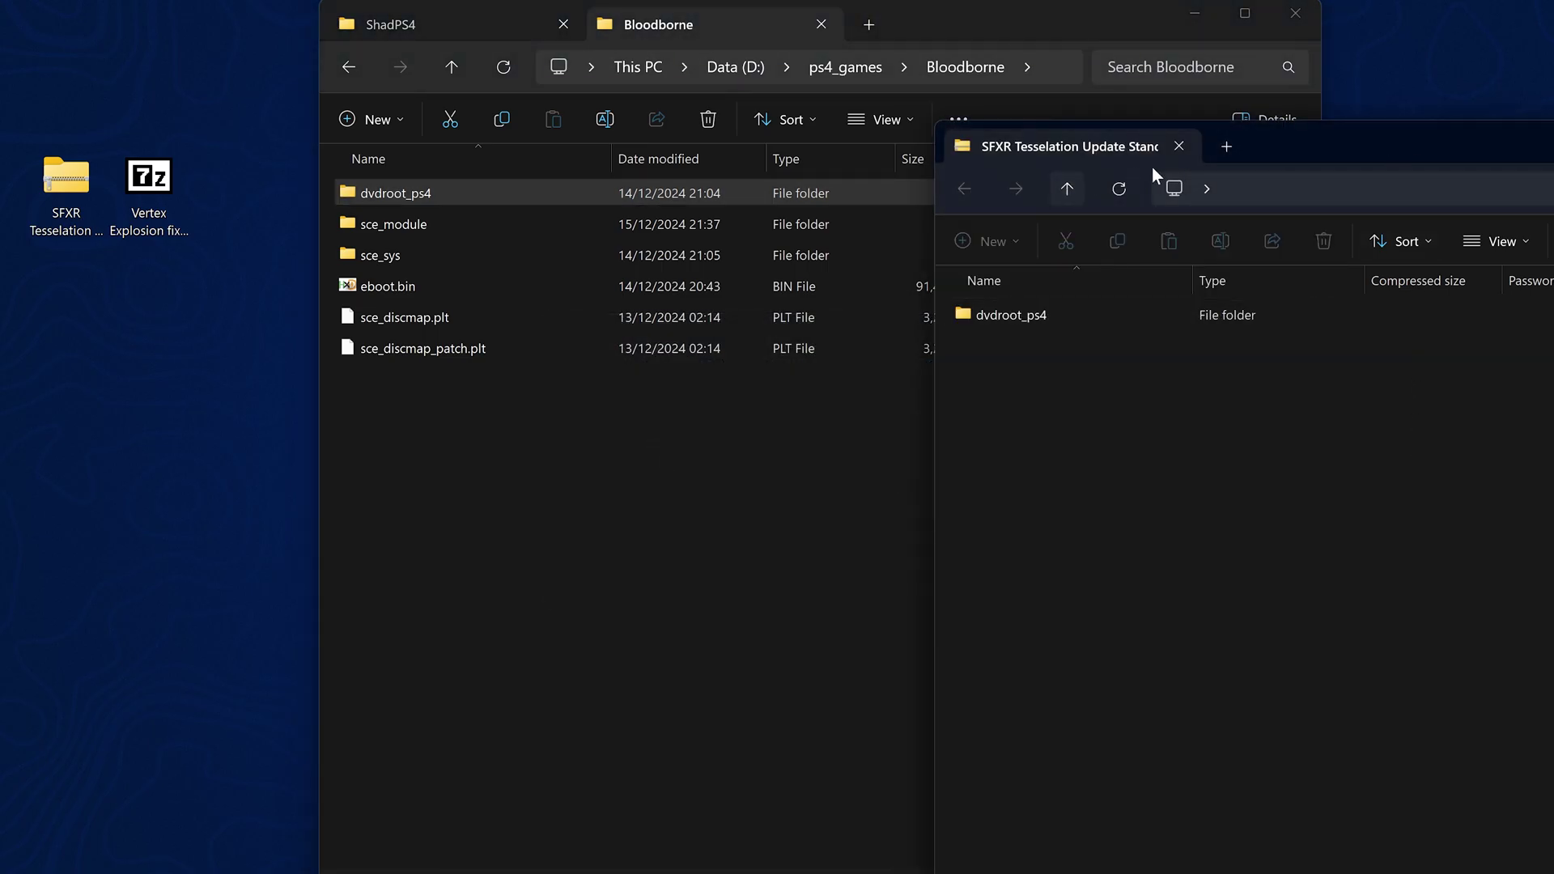
drag(1155, 166, 287, 216)
click(900, 198)
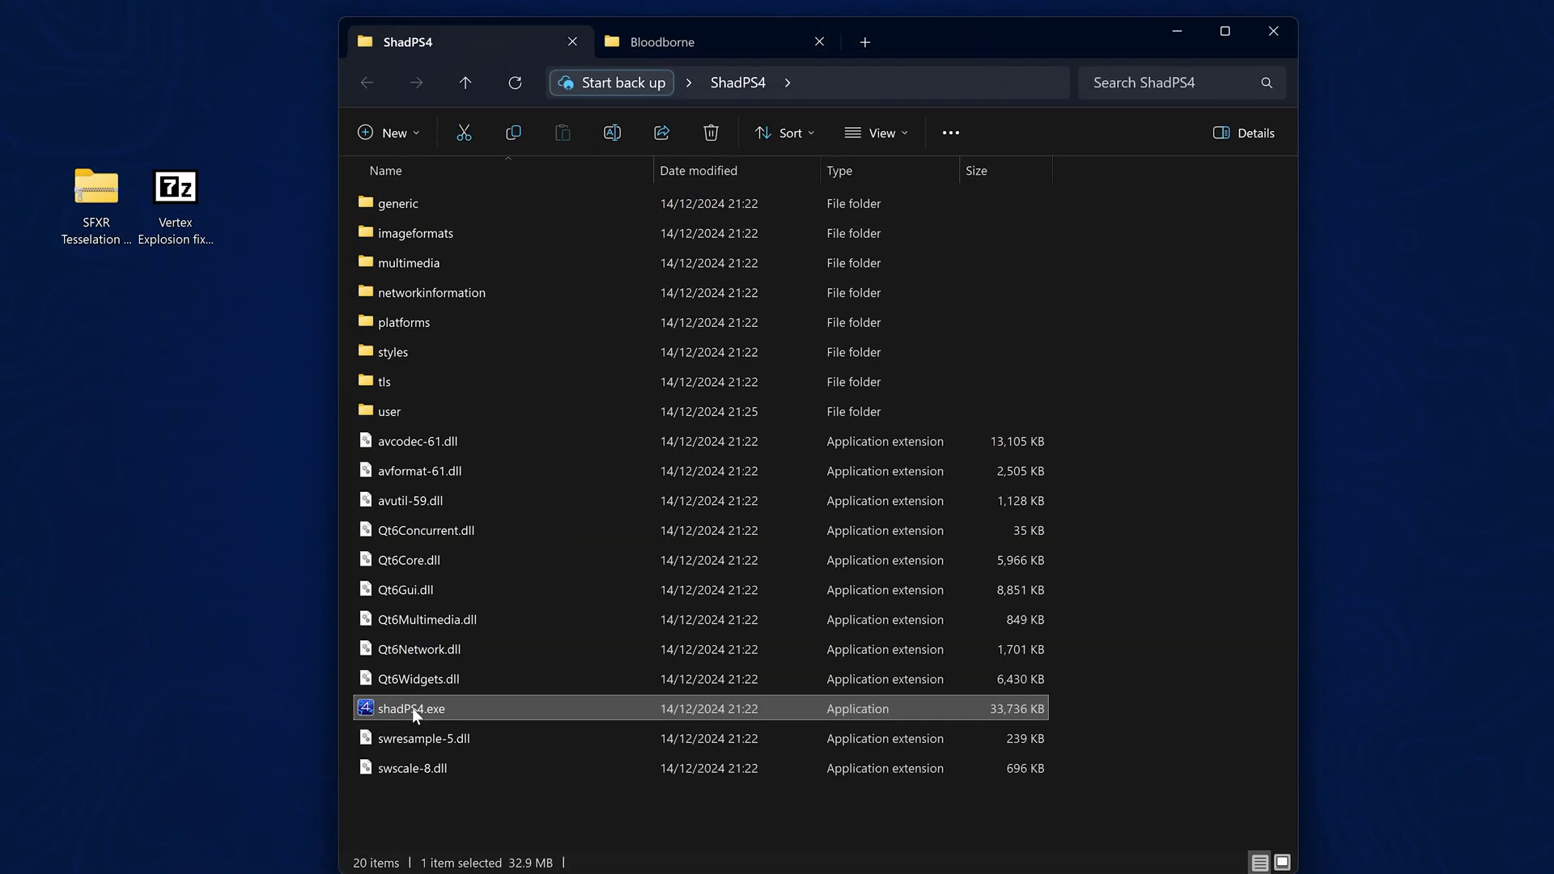
Launch shadPS4.exe and choose Nightly as the update channel in the emulator's general settings.
double_click(413, 709)
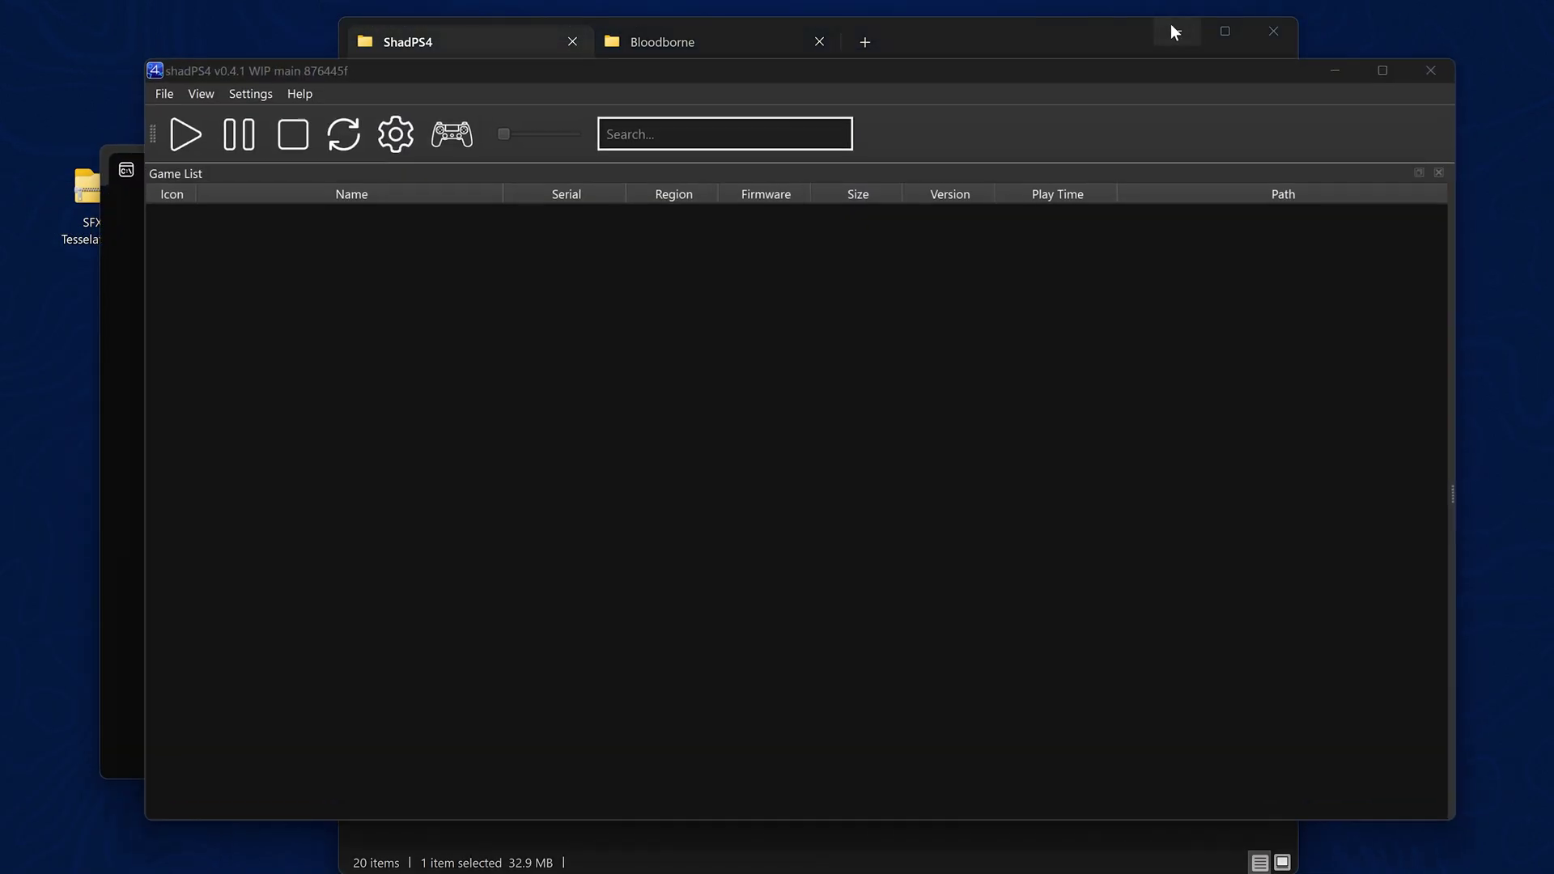
click(329, 225)
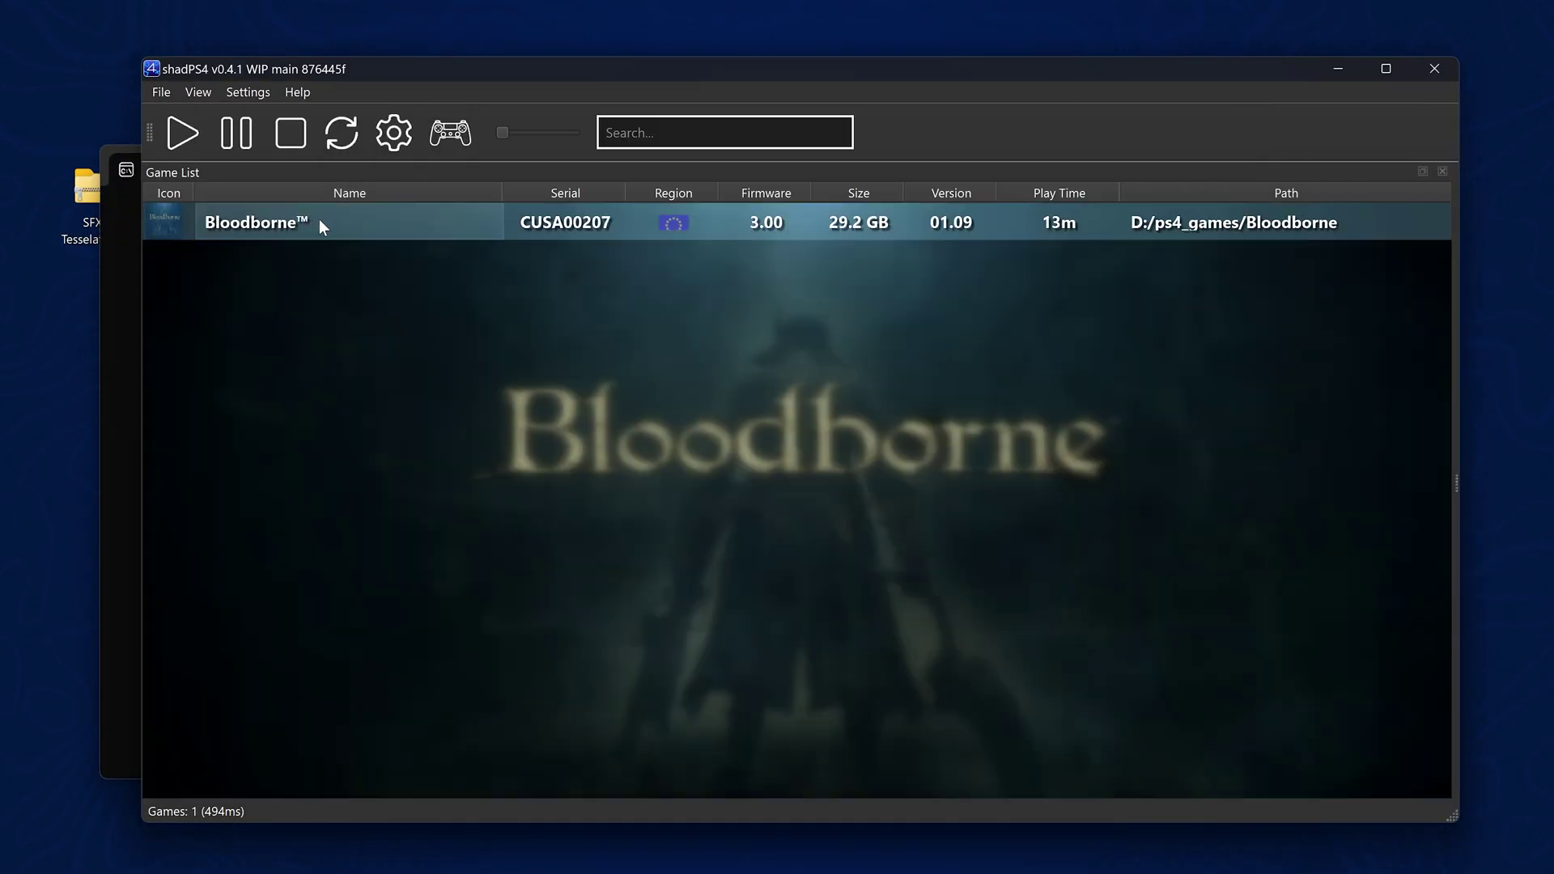
click(394, 133)
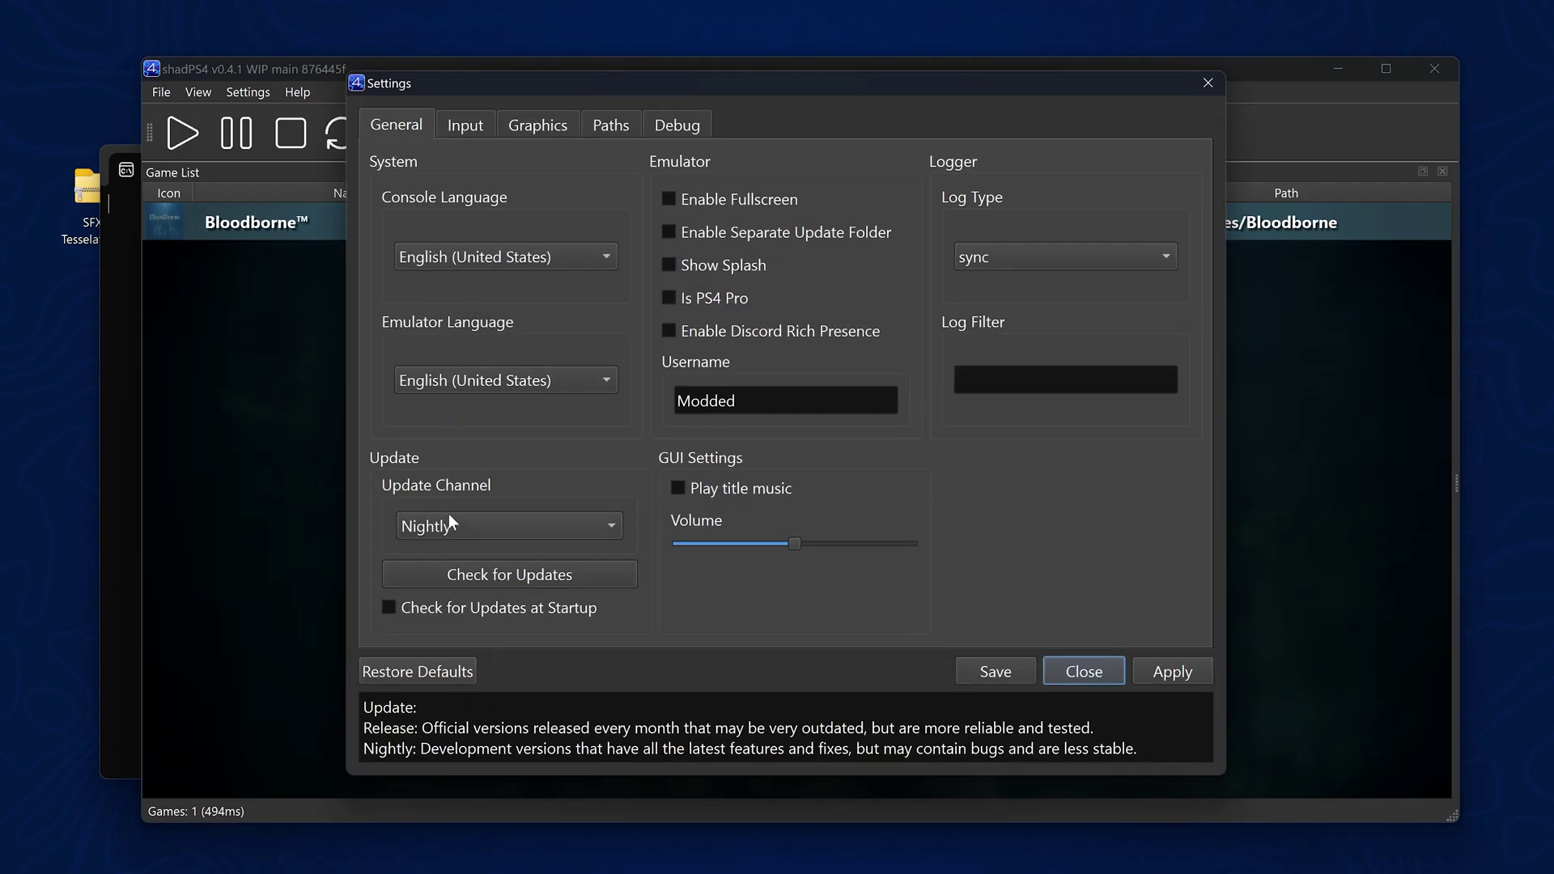
click(469, 524)
click(481, 530)
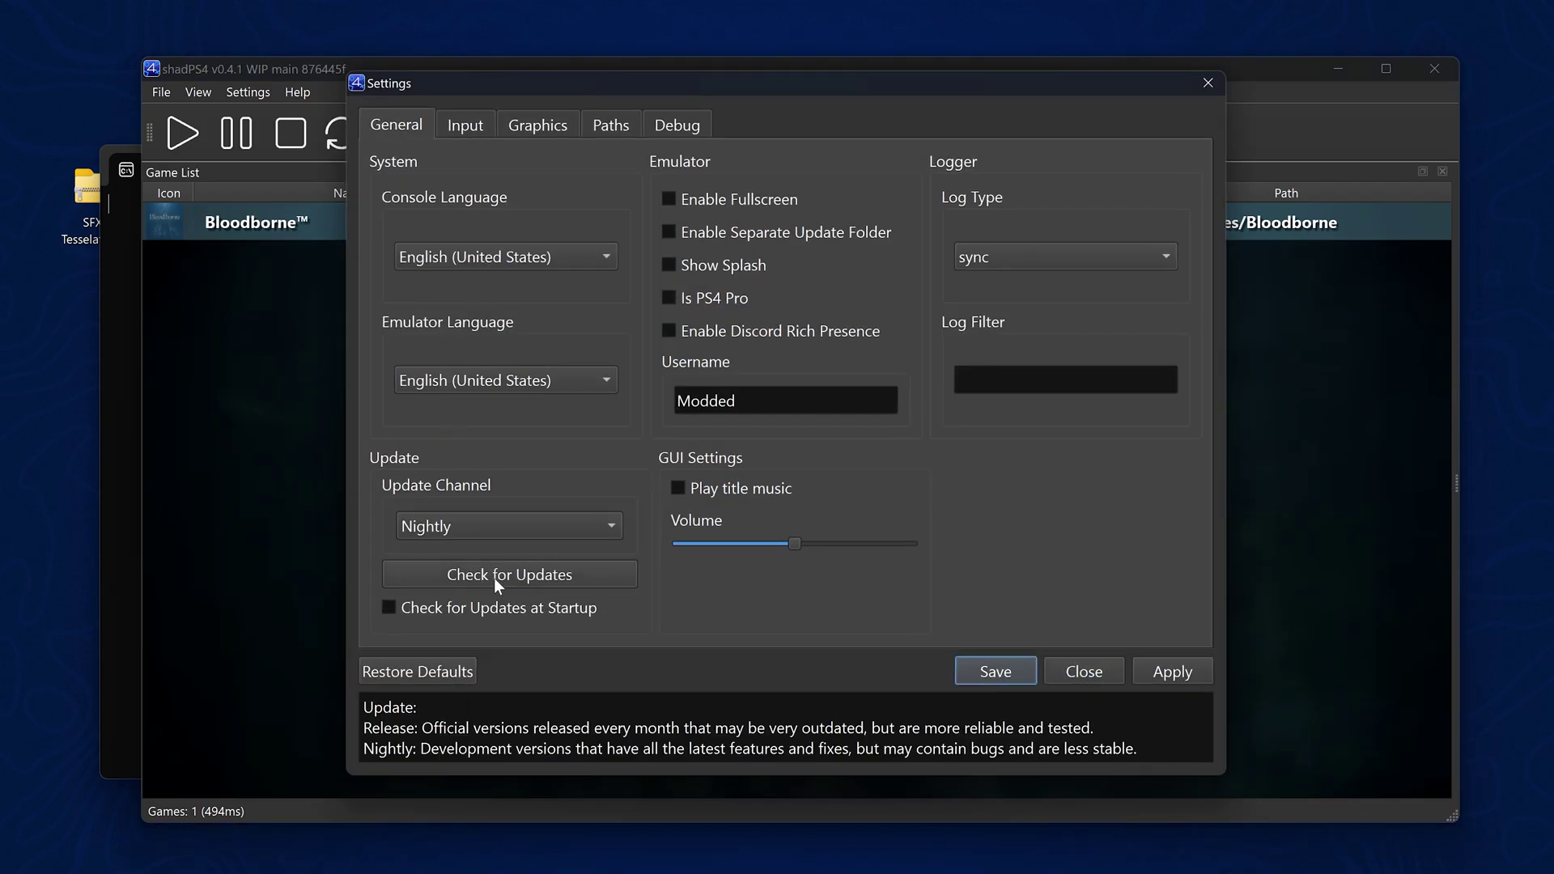
mouse_move(832, 597)
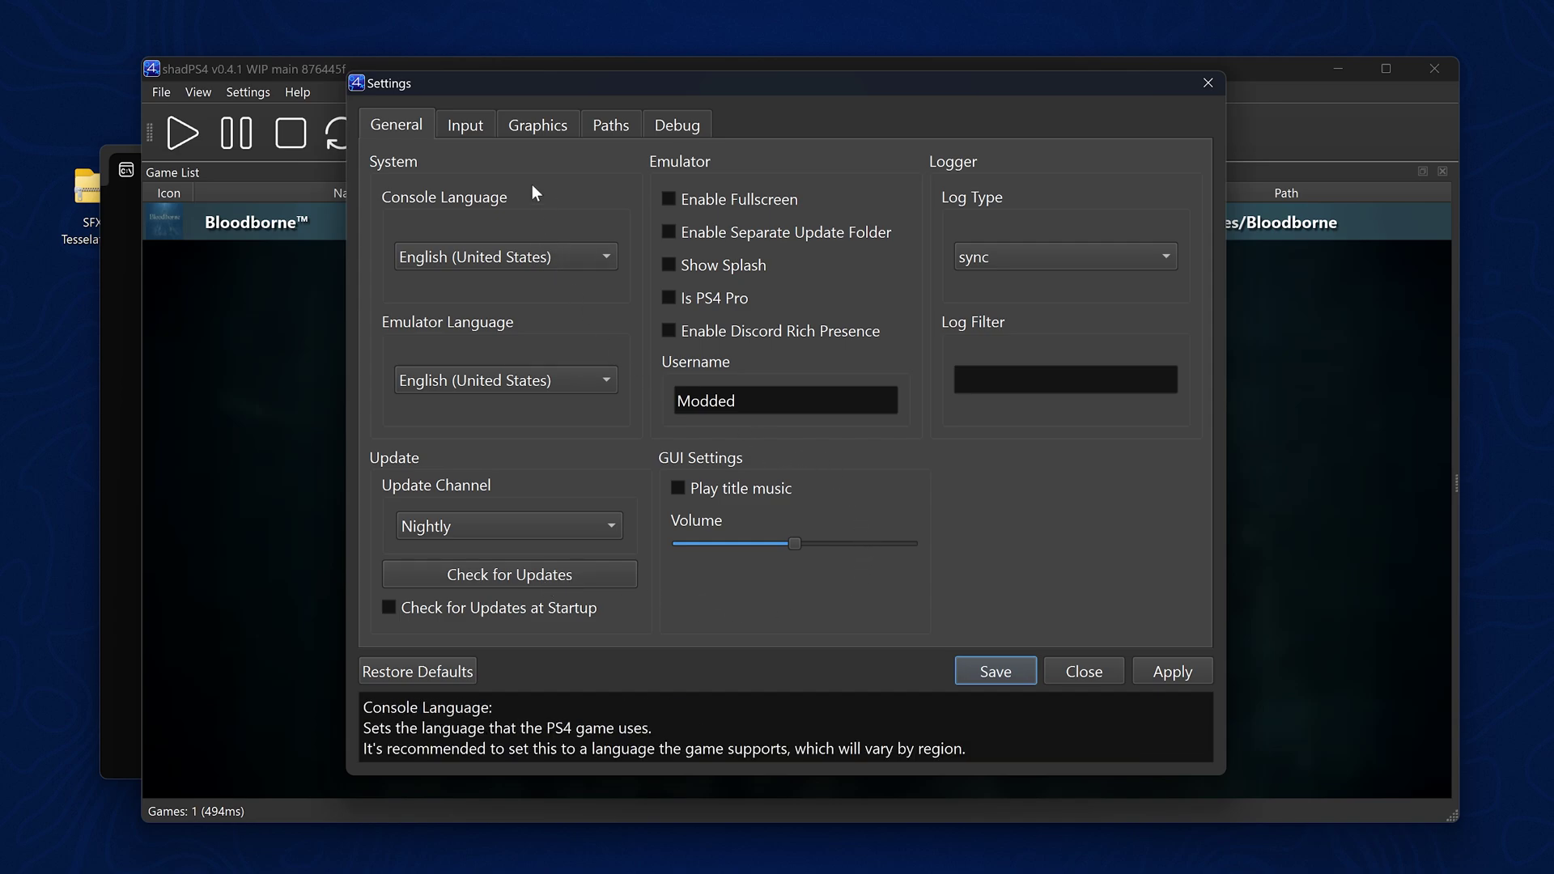
Set the logger's log type to async in the emulator's general settings.
mouse_move(721, 362)
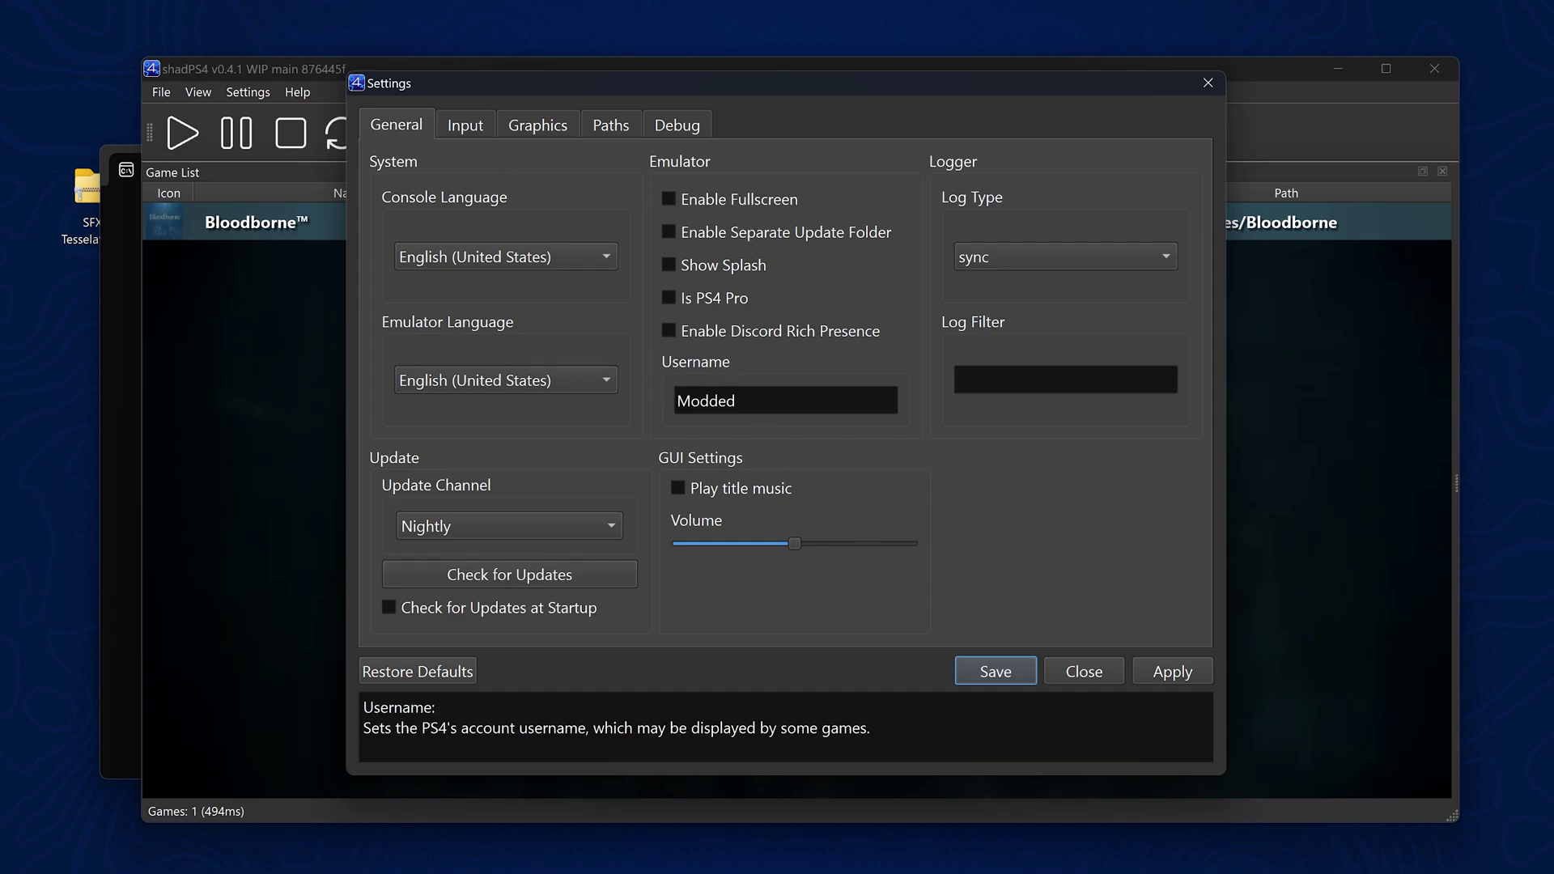
click(712, 401)
double_click(706, 401)
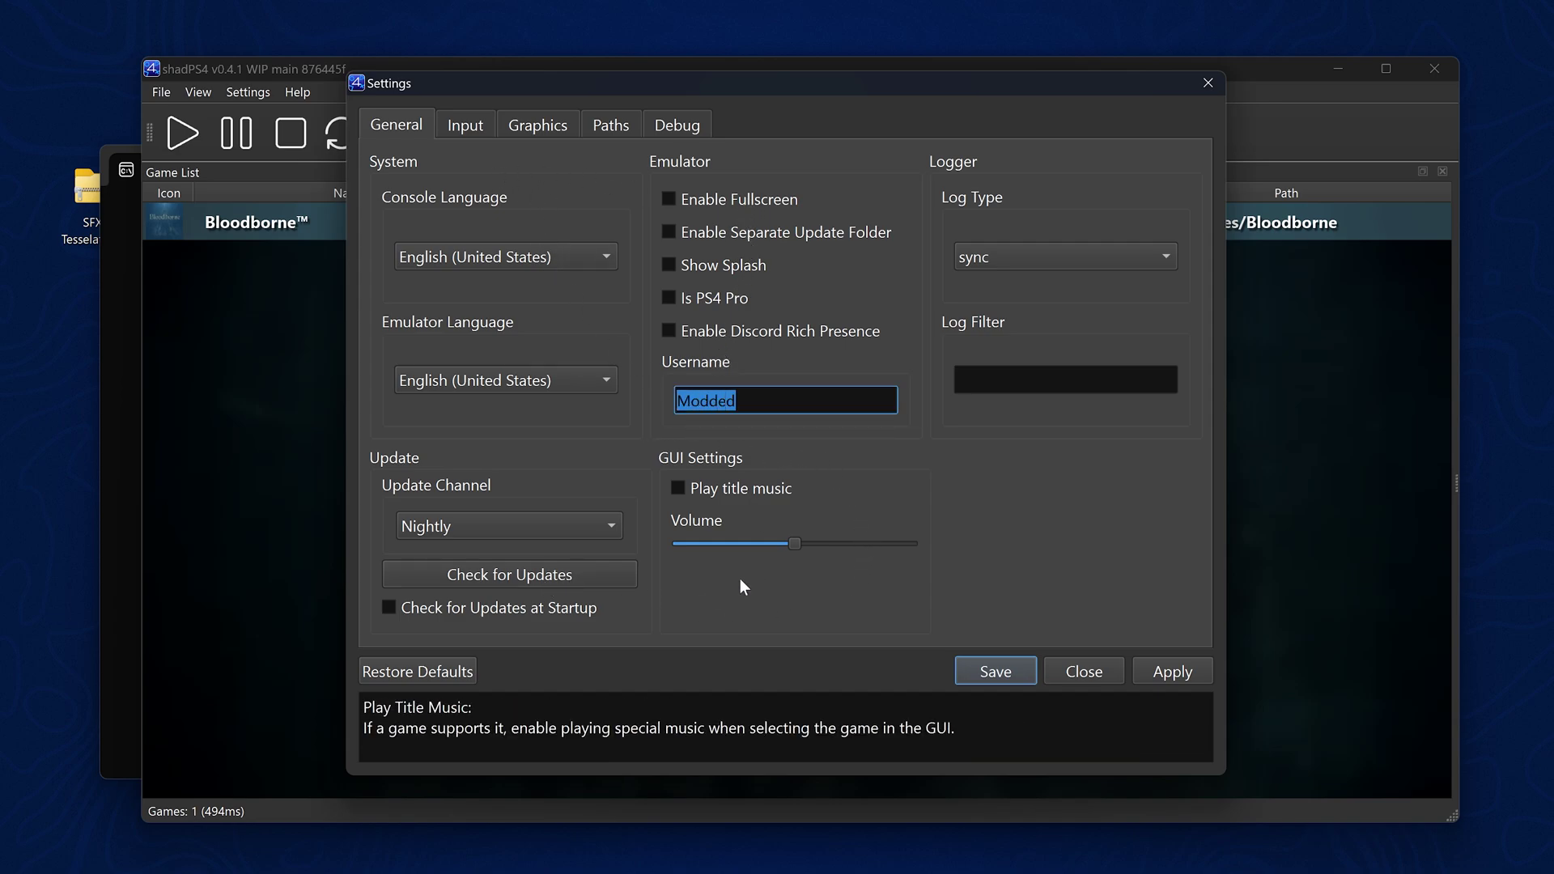
mouse_move(988, 366)
click(999, 256)
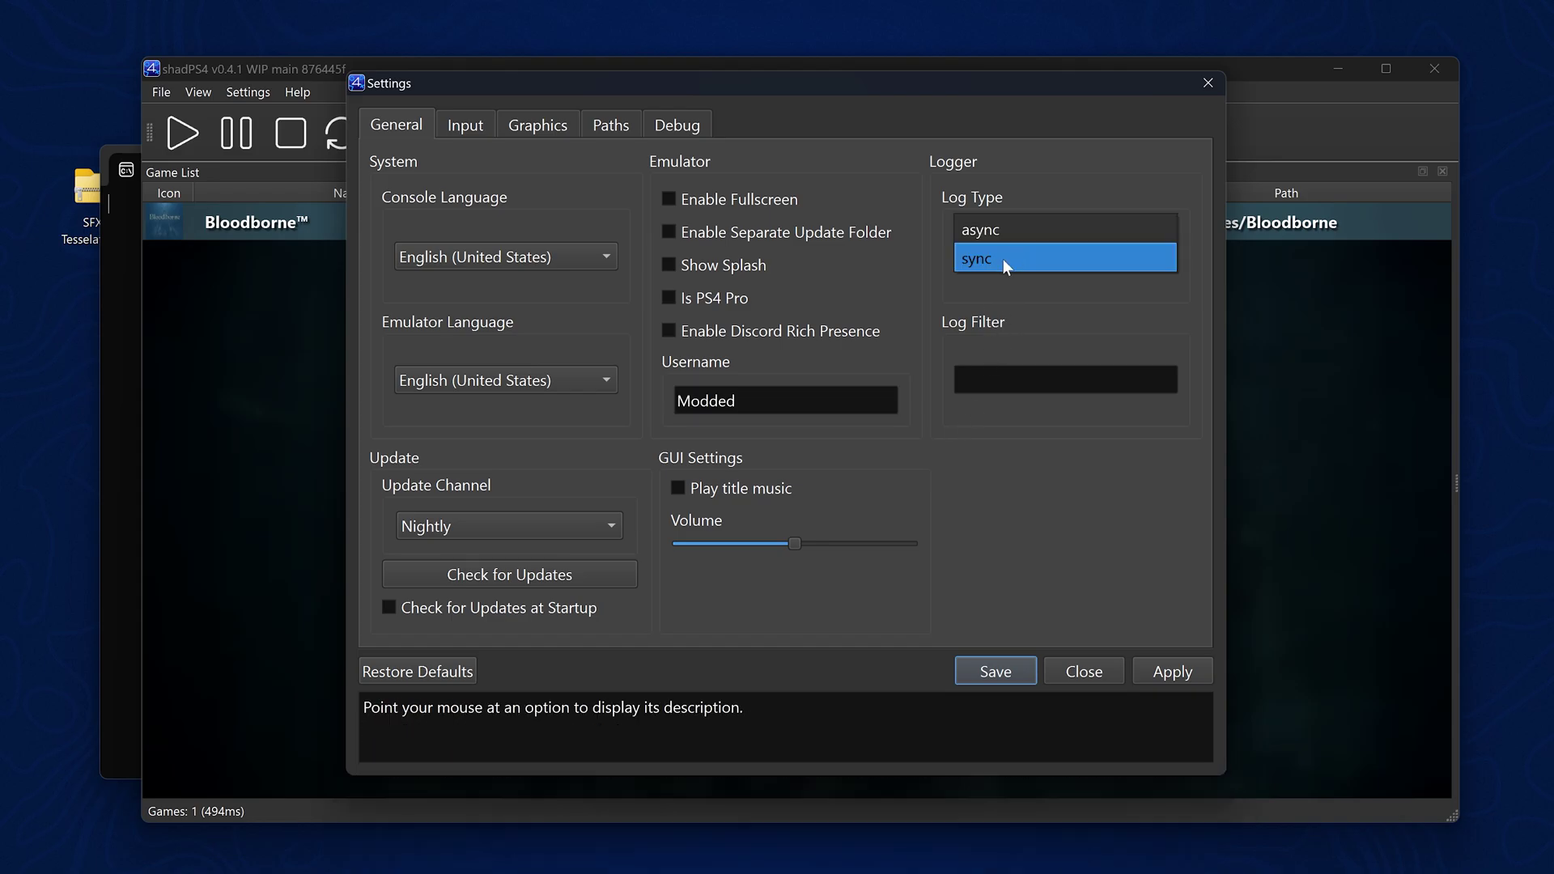
click(1003, 257)
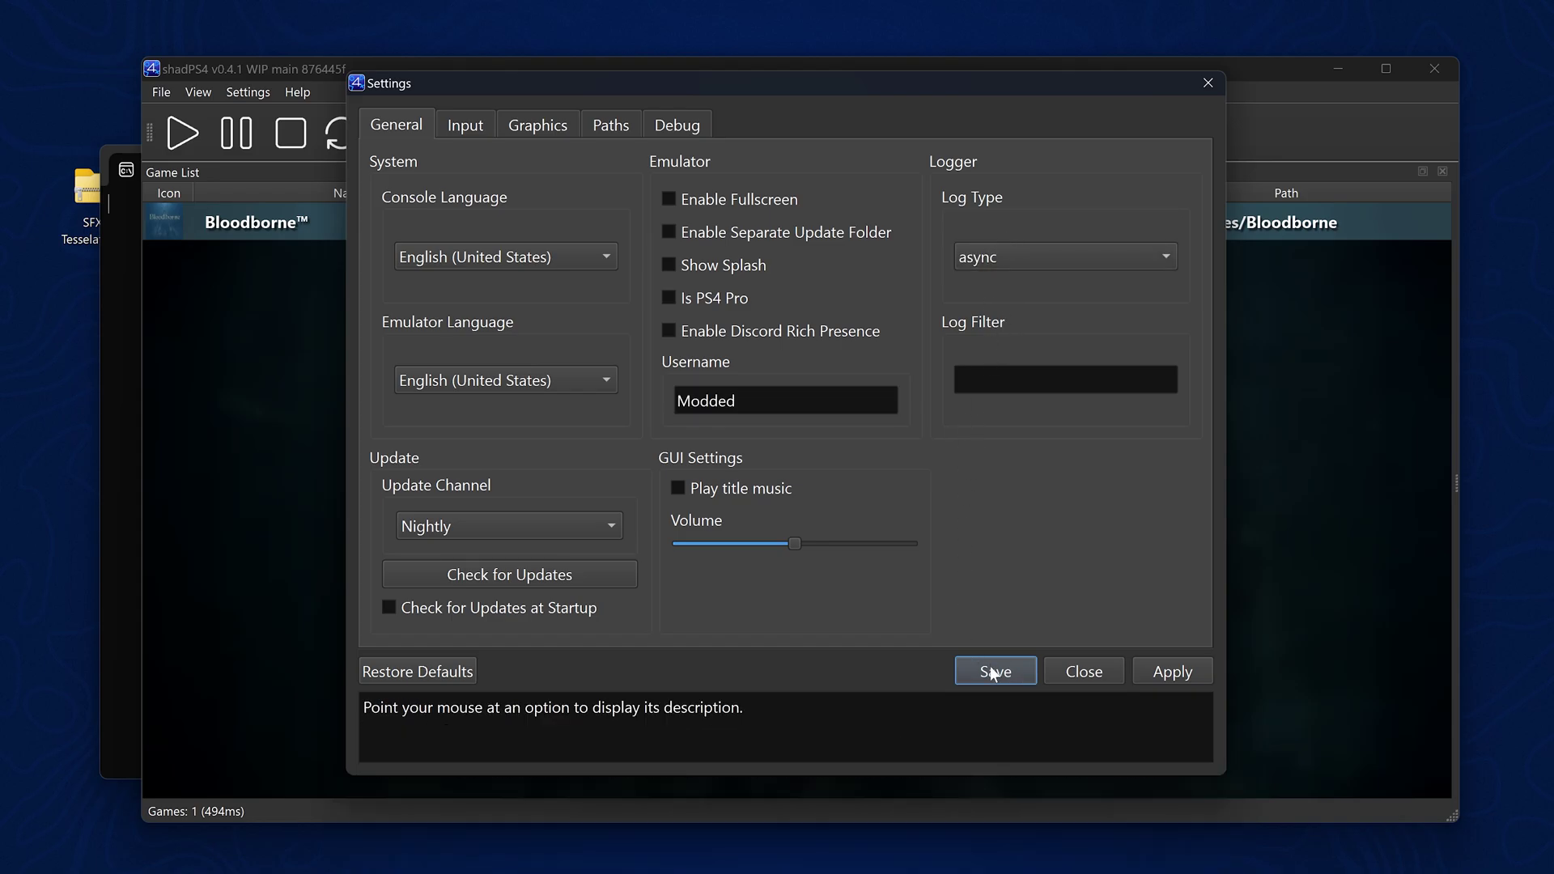
Choose NVIDIA GeForce RTX 4090 as the graphics device, check the path and debug settings, and save the configuration.
click(531, 125)
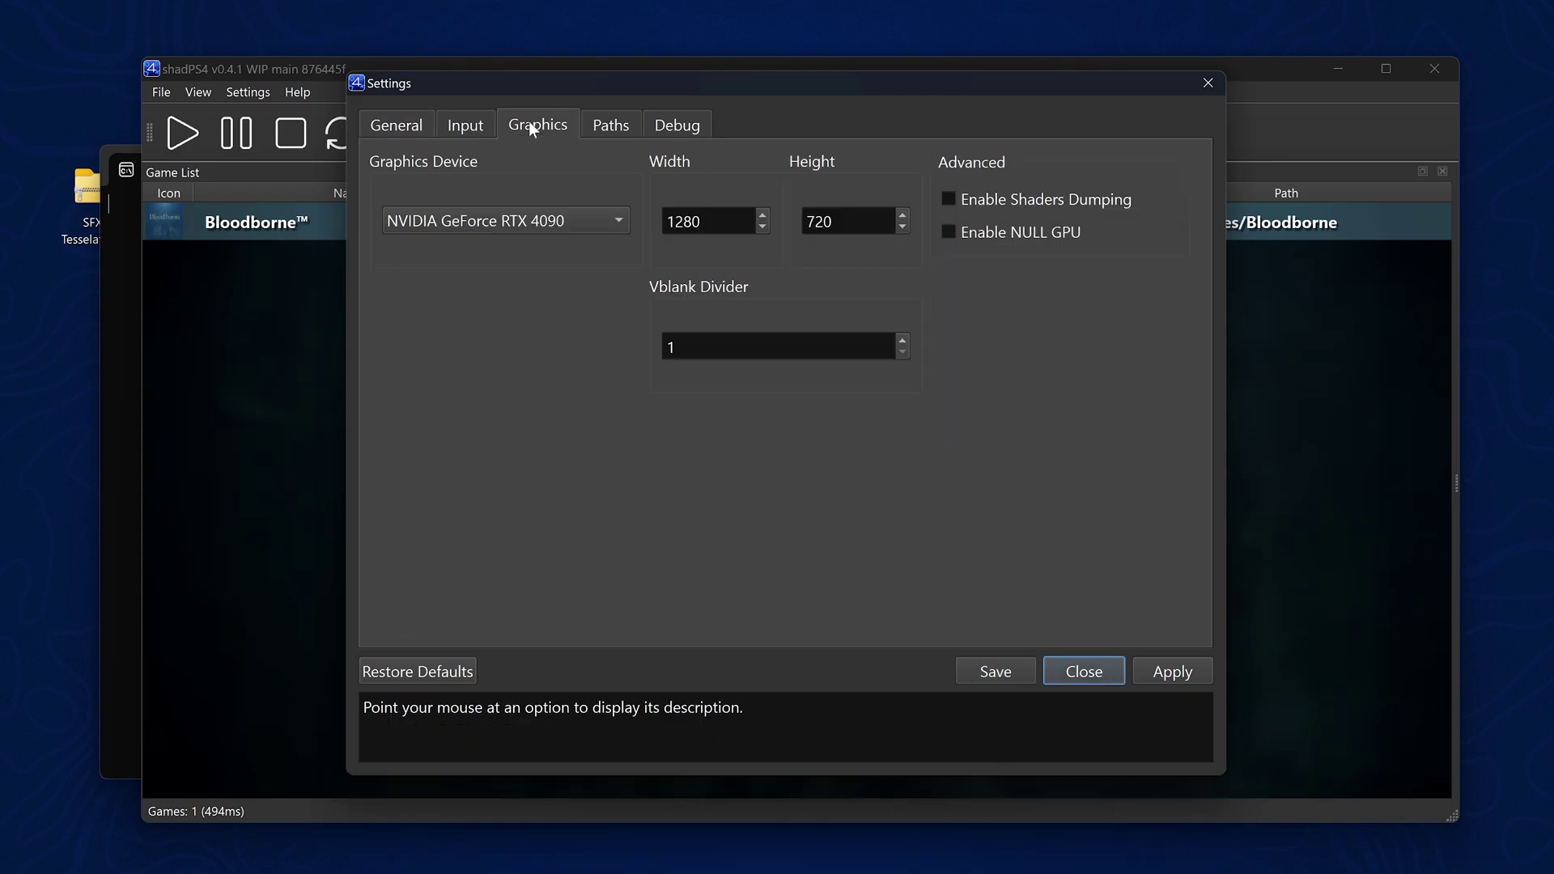
click(476, 223)
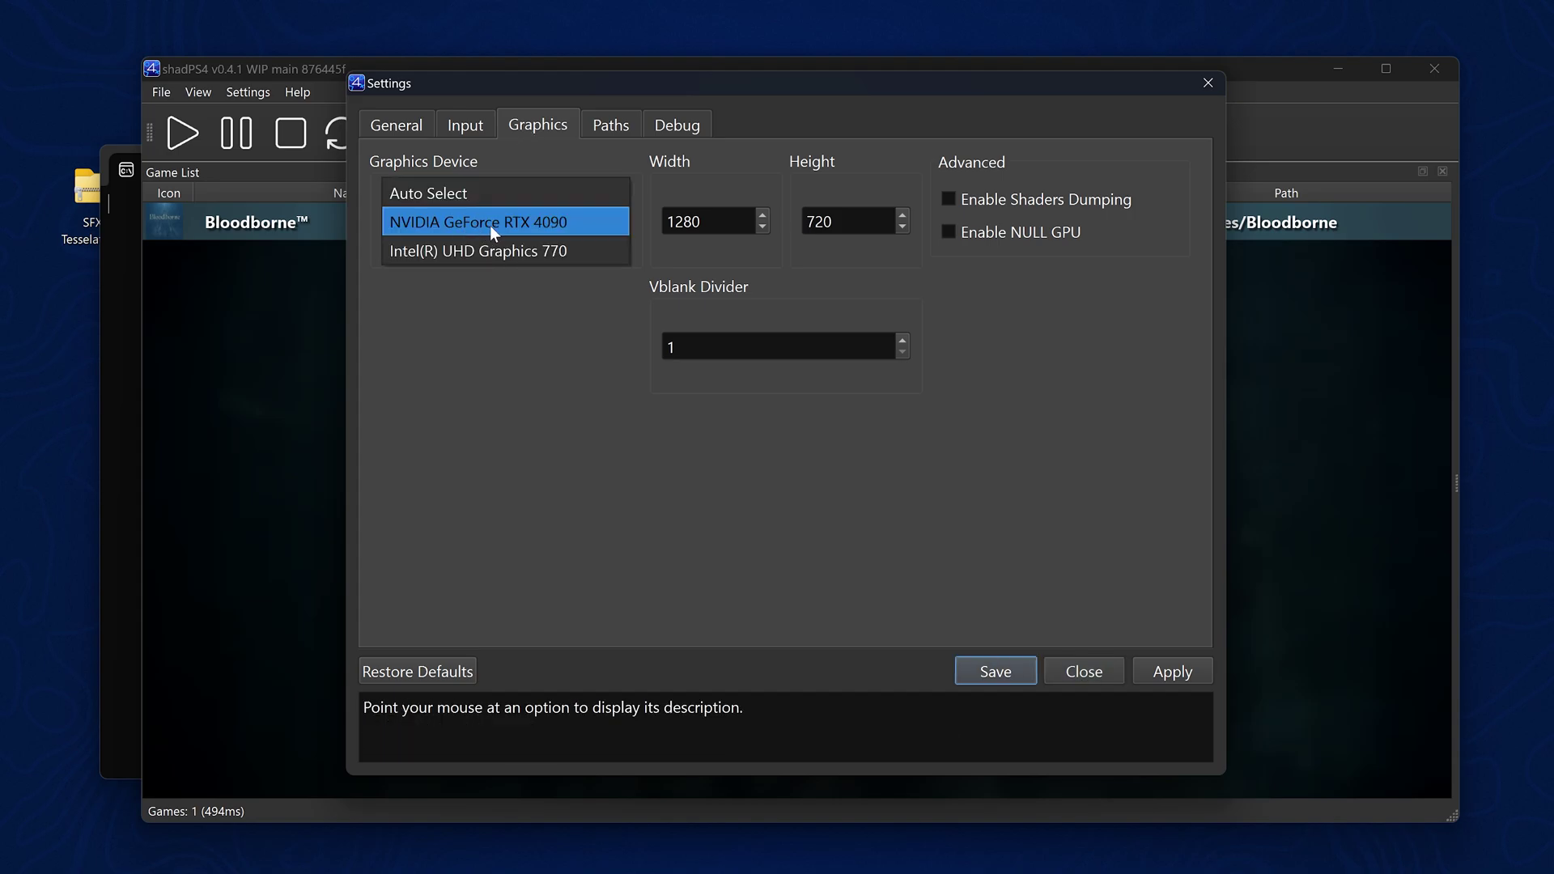
click(576, 221)
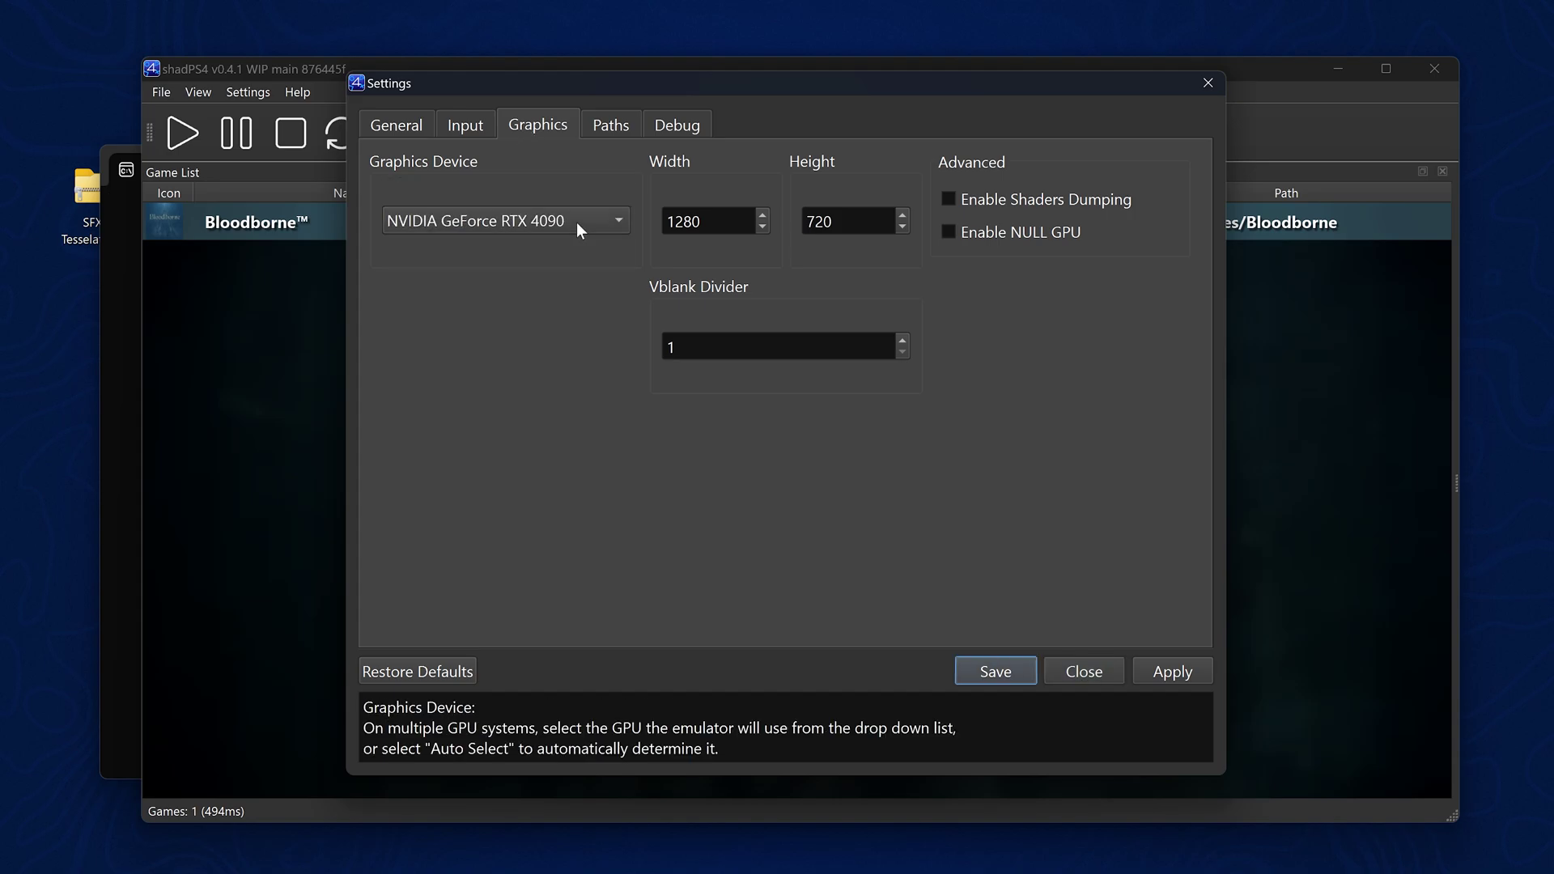
click(614, 124)
click(671, 121)
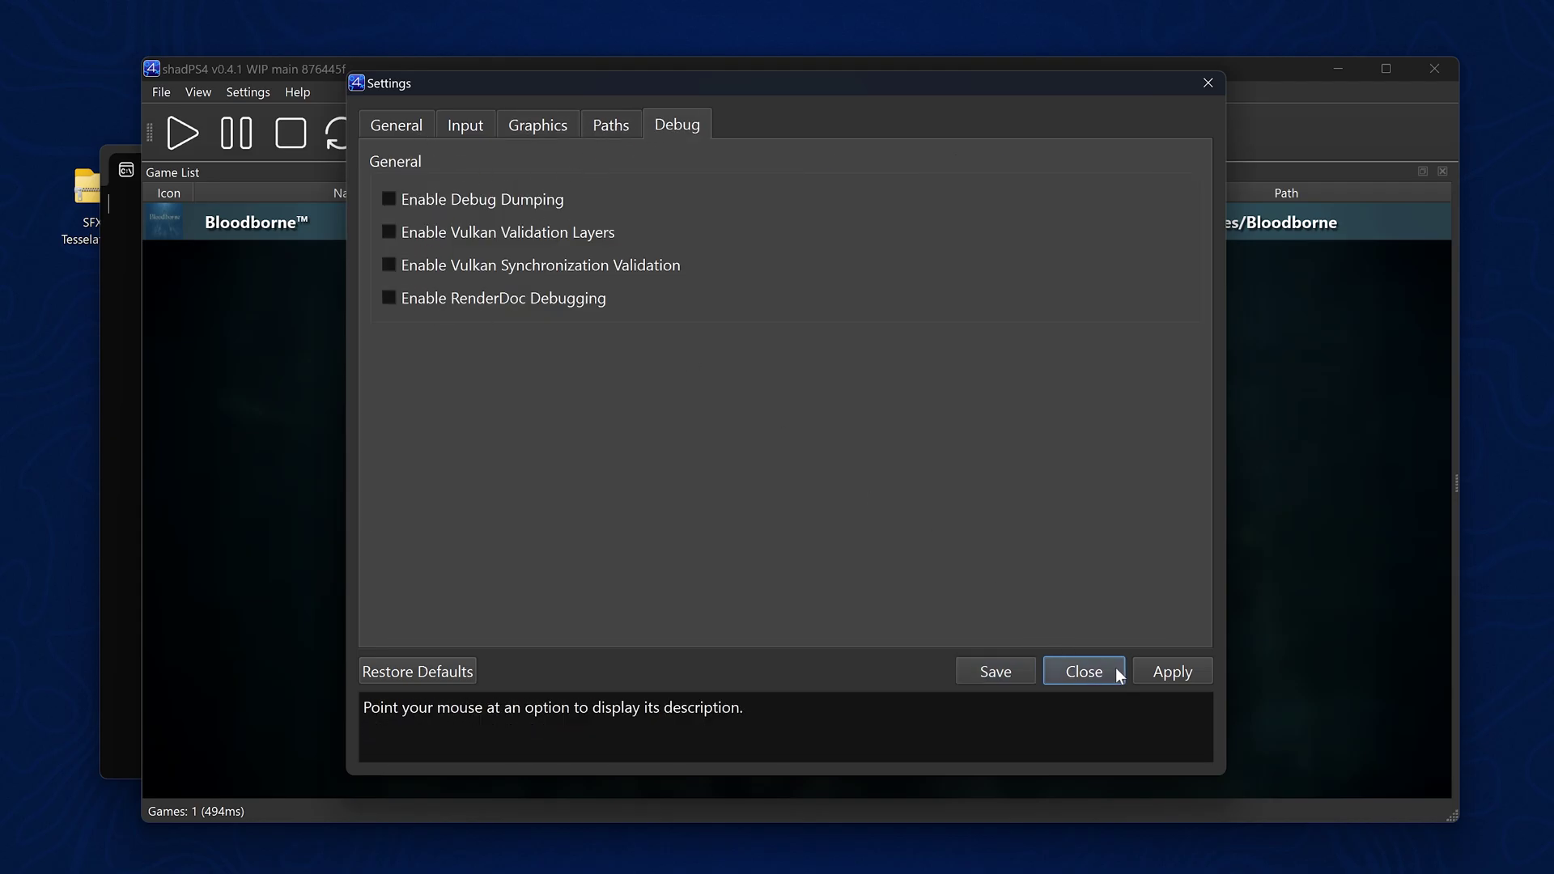
click(997, 671)
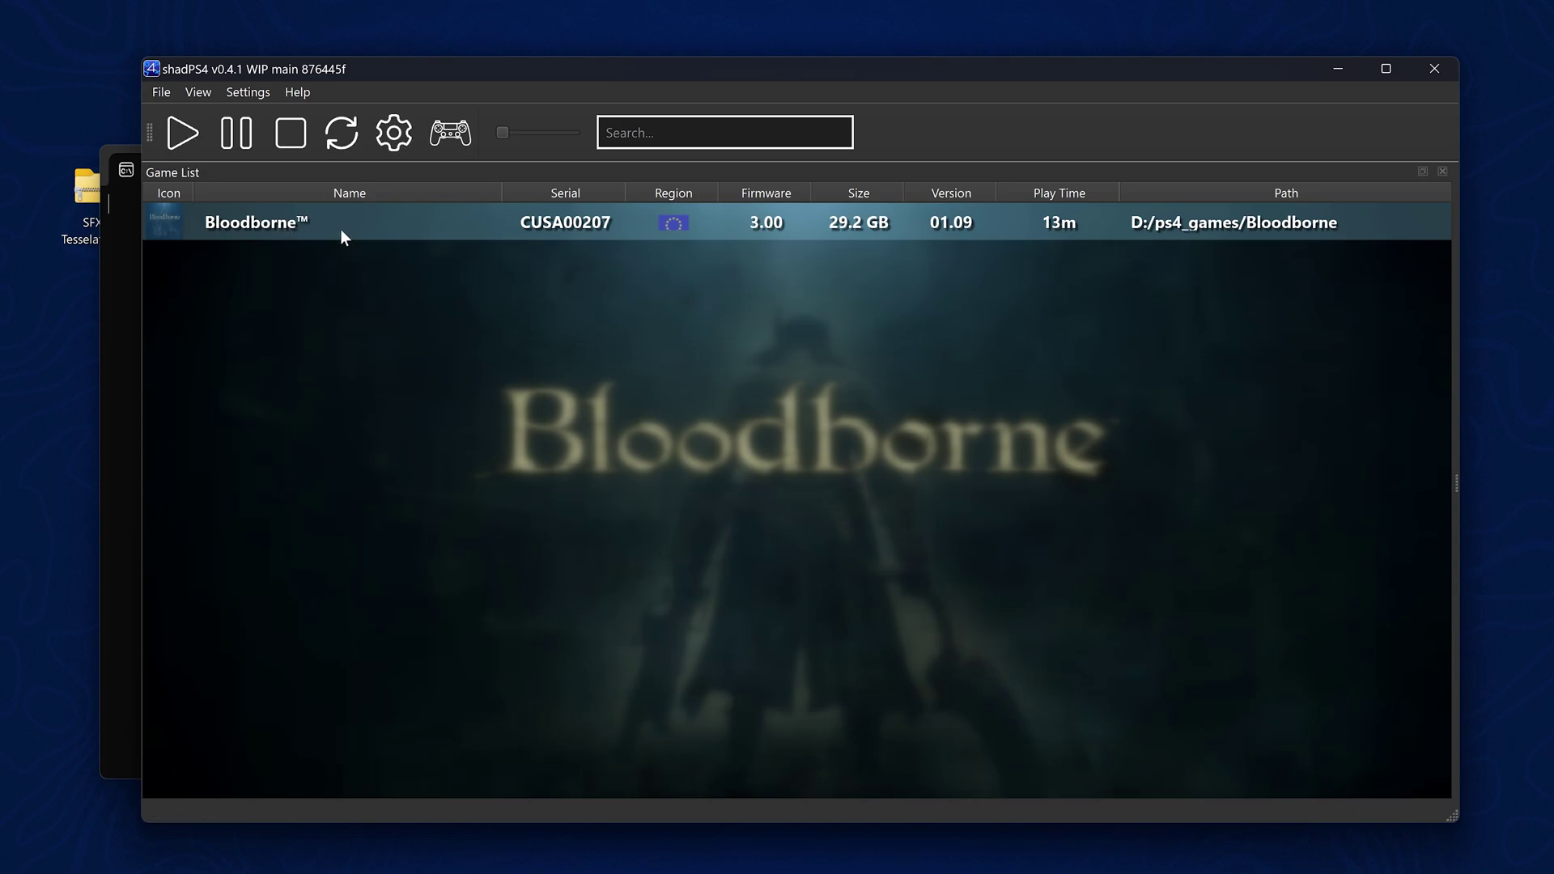
Download cheats for all installed games and dismiss the completion notice.
click(251, 92)
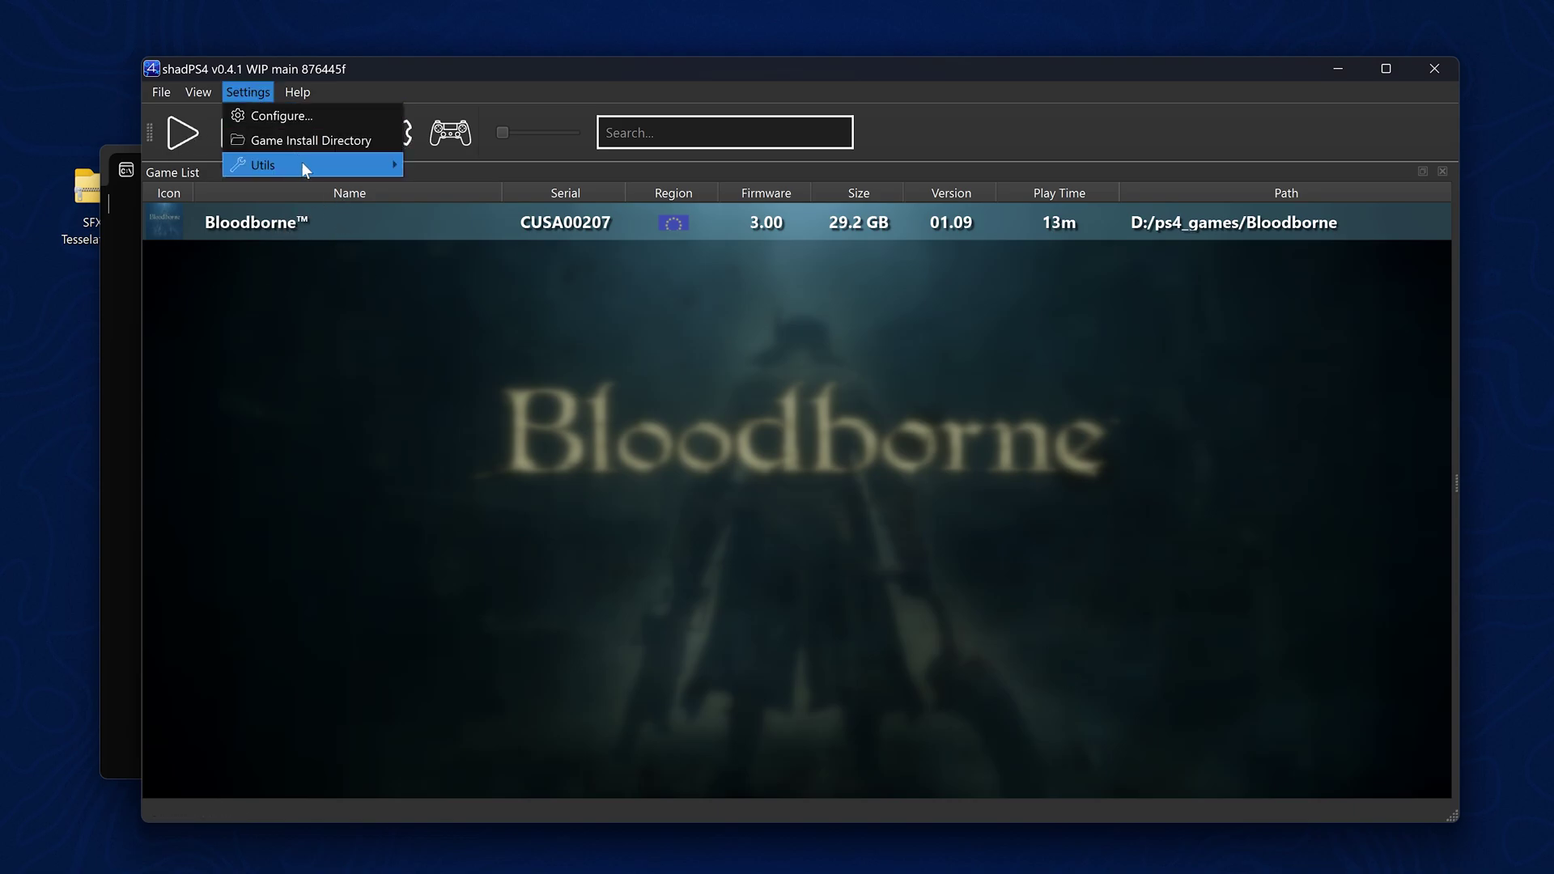
mouse_move(303, 163)
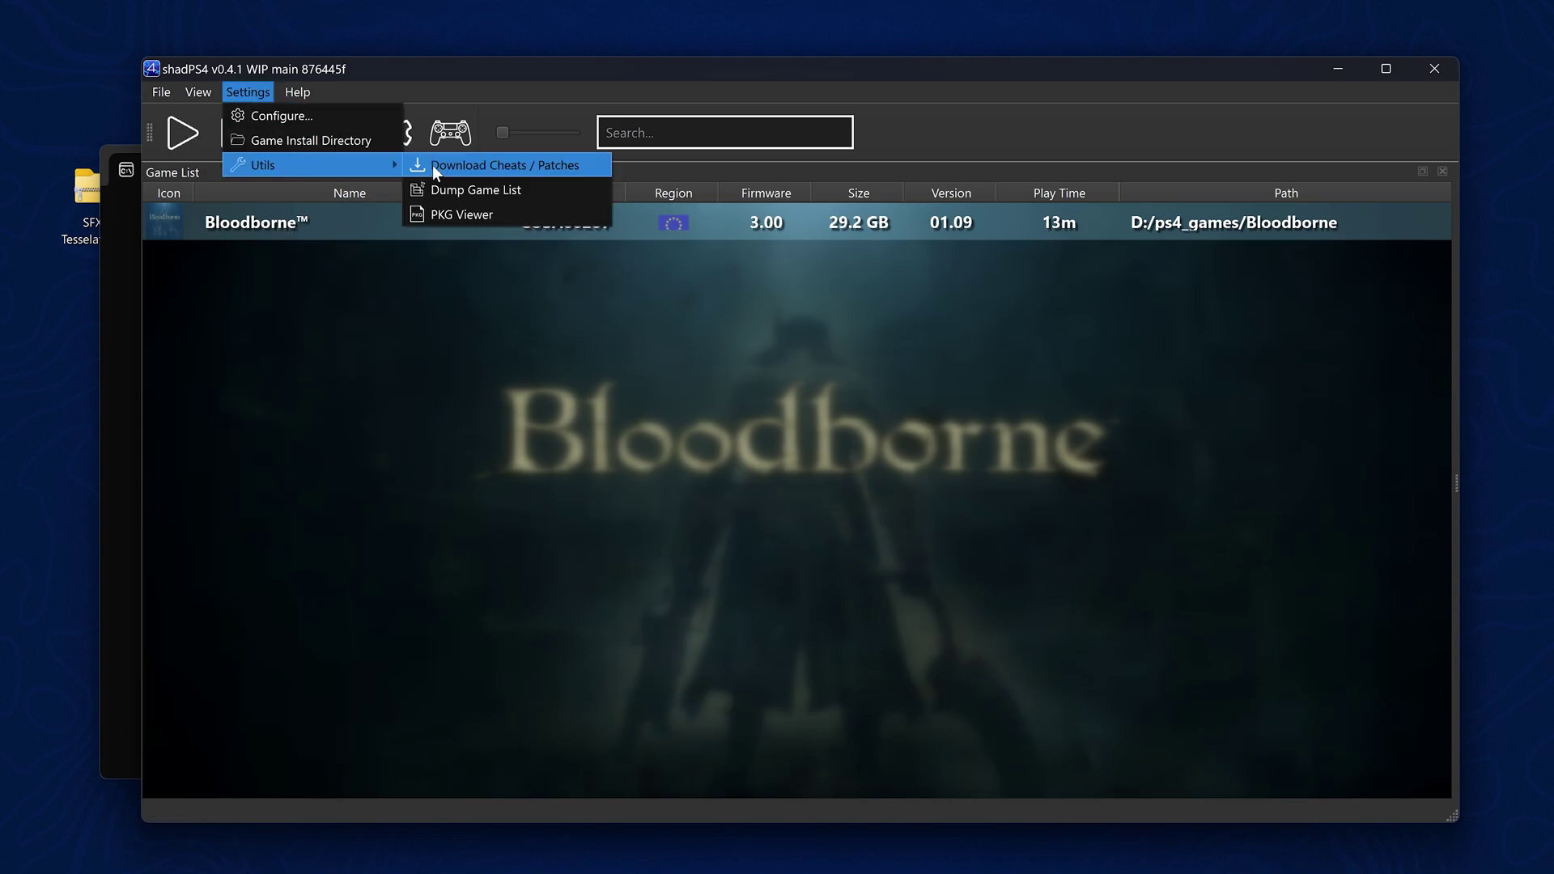
click(497, 167)
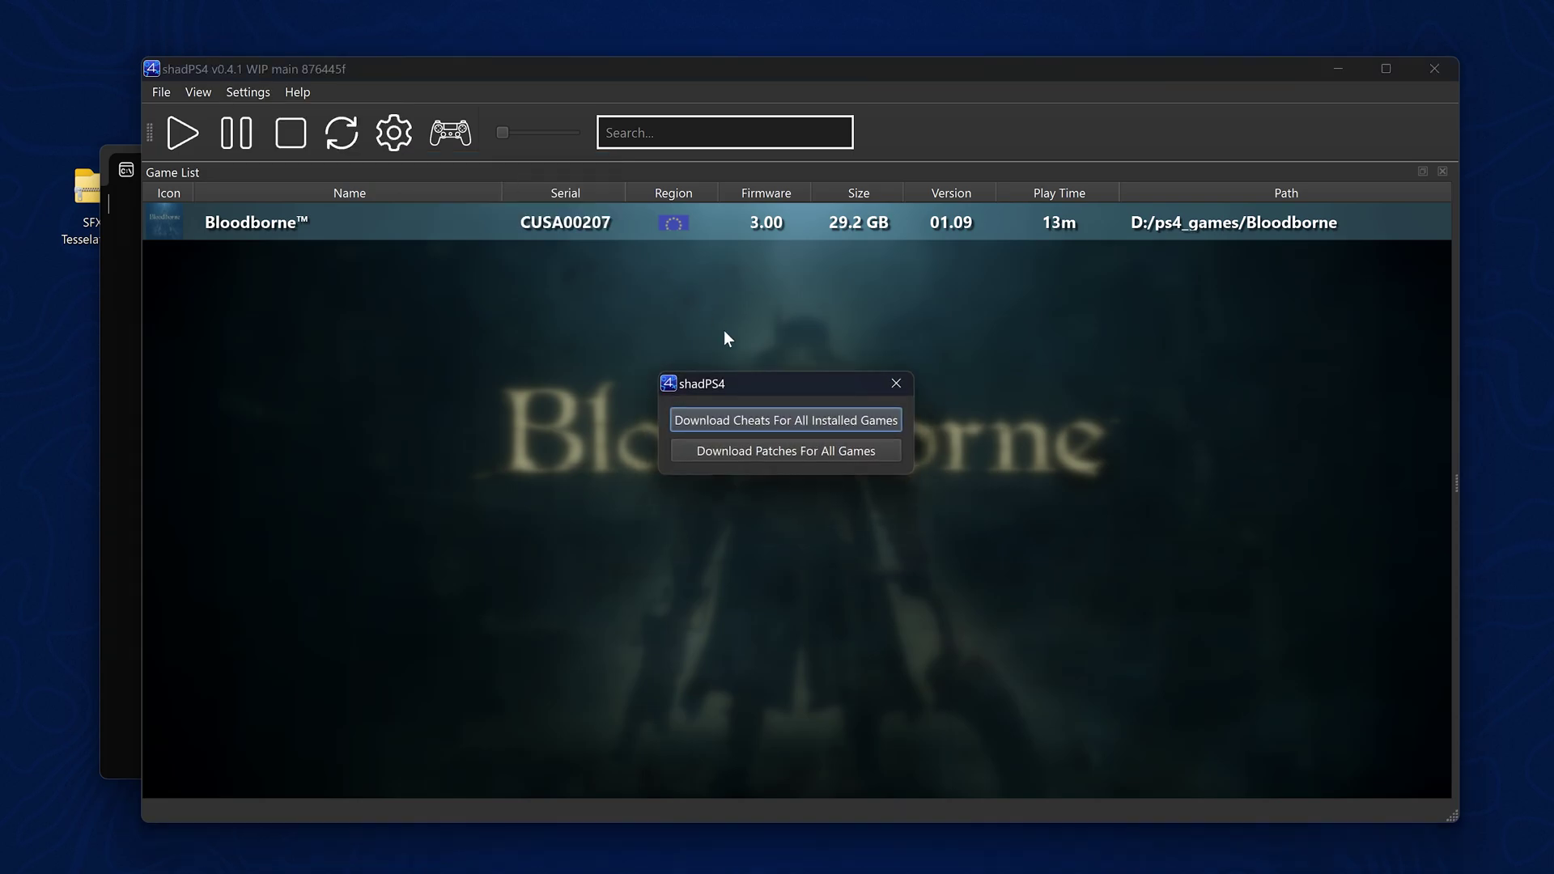
click(879, 422)
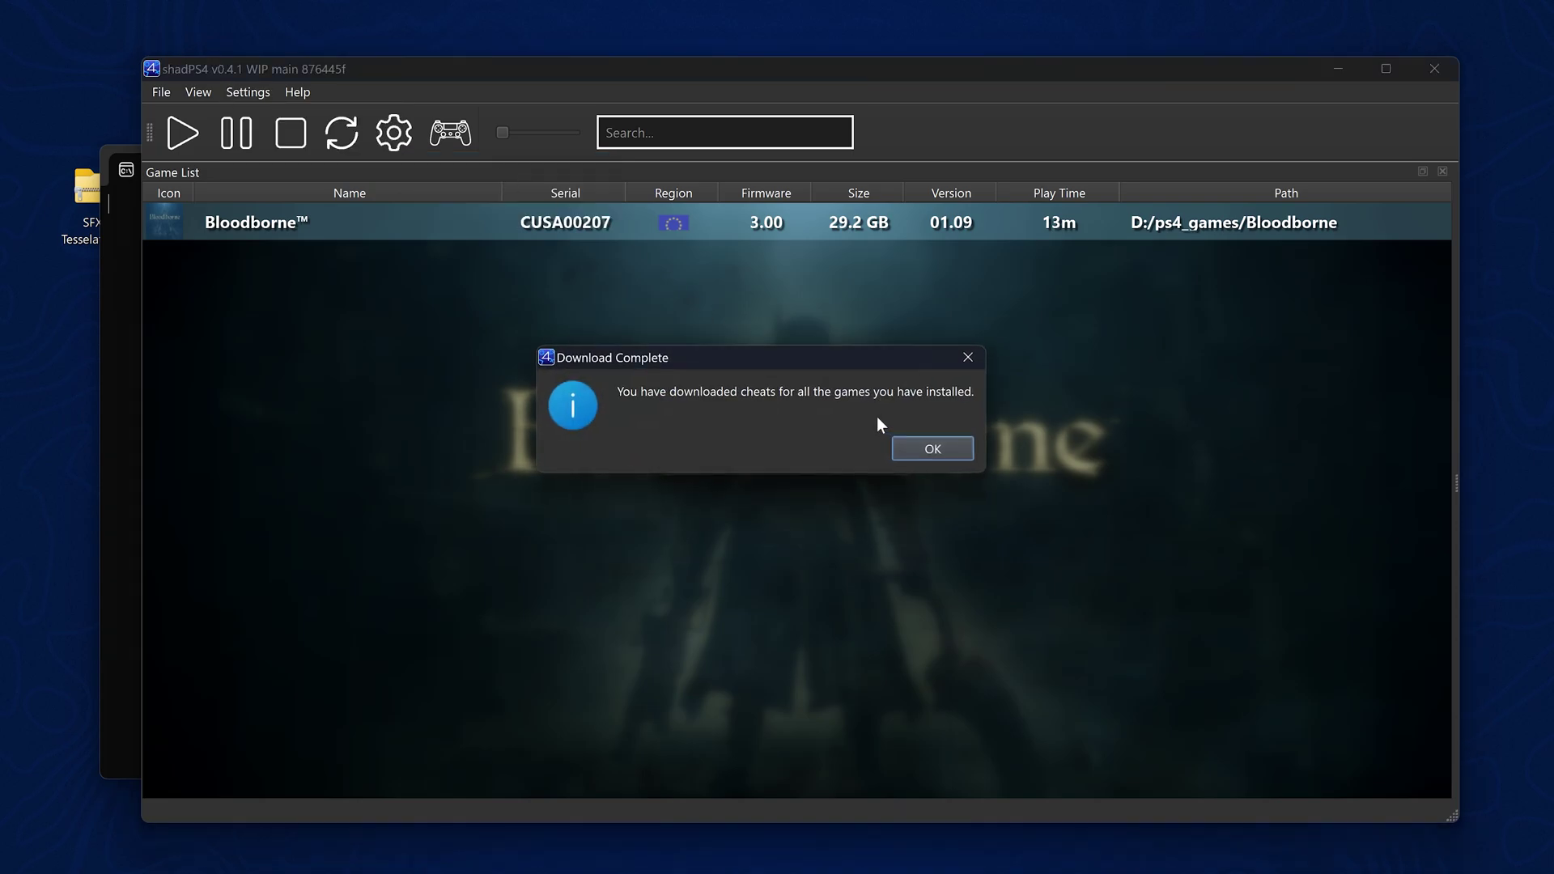
click(925, 449)
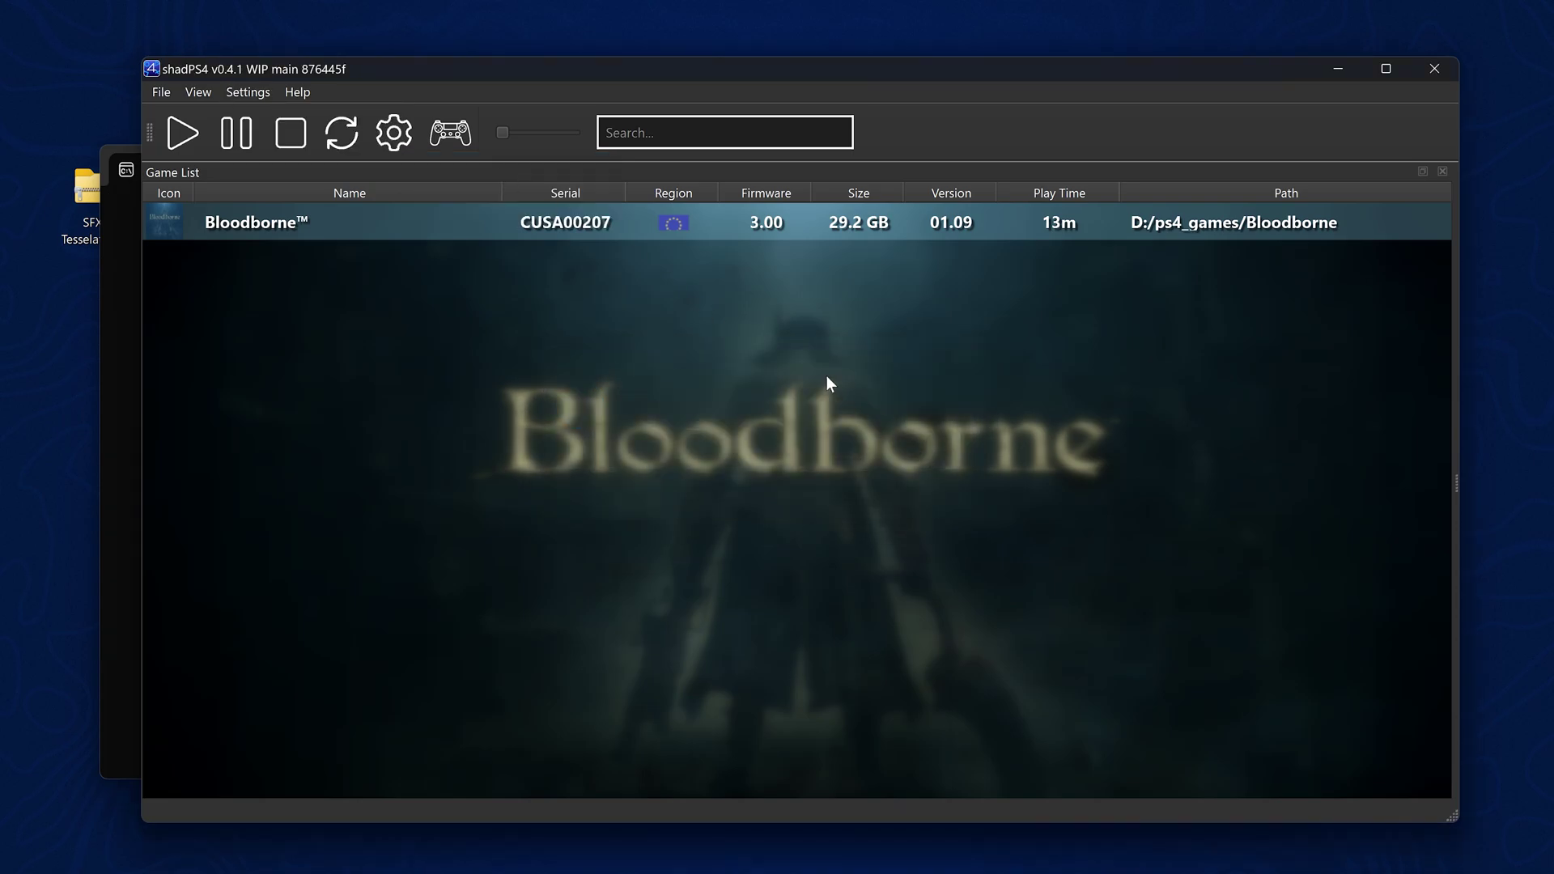
Download patches for all games and dismiss the completion notice.
click(260, 91)
mouse_move(358, 167)
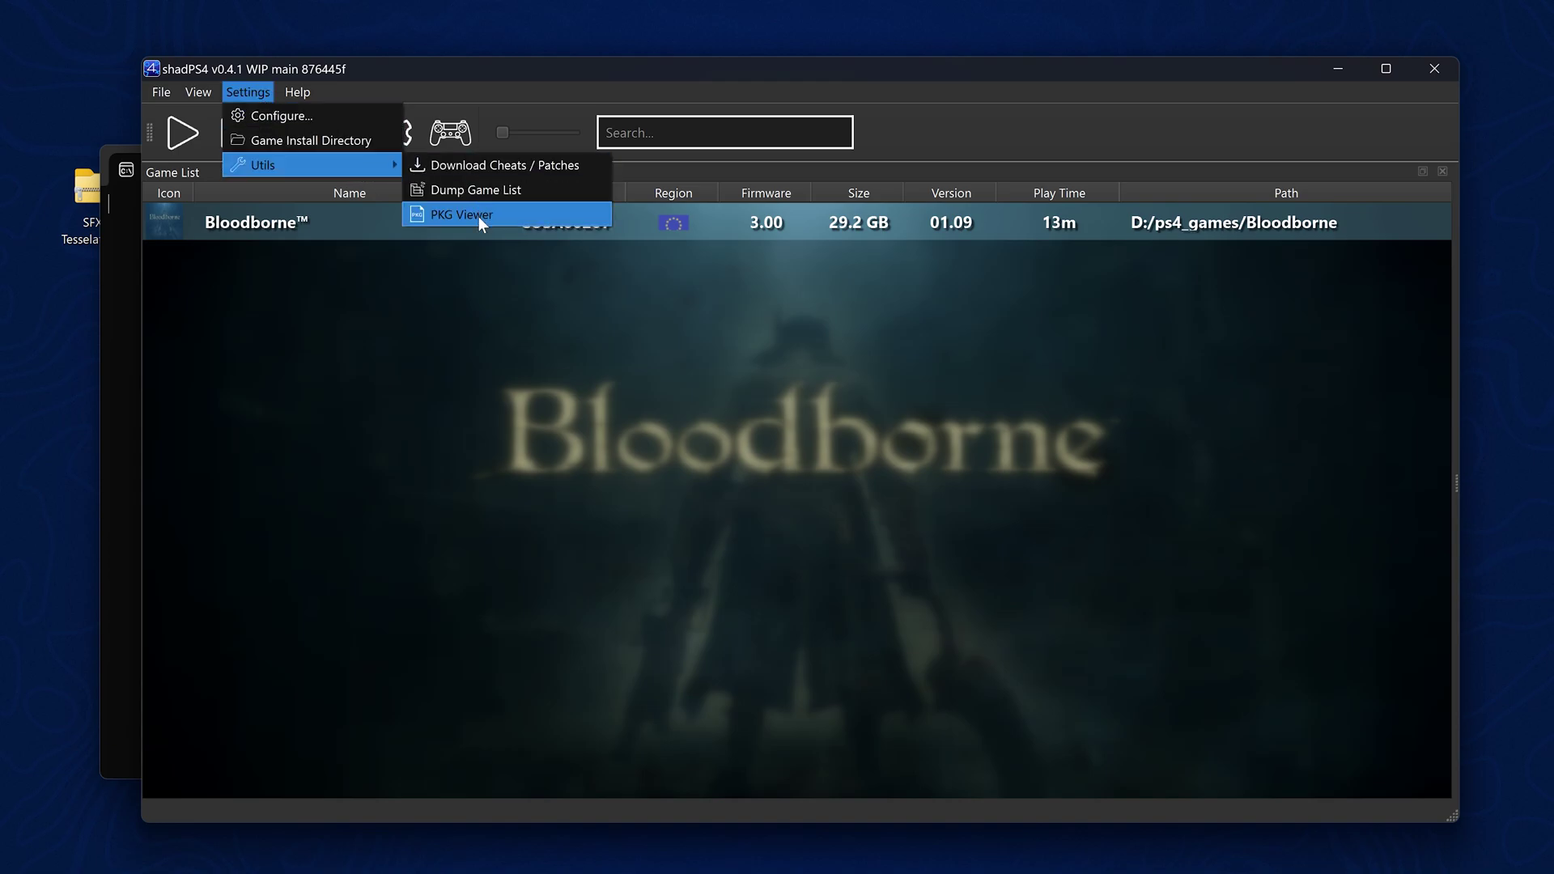
click(498, 165)
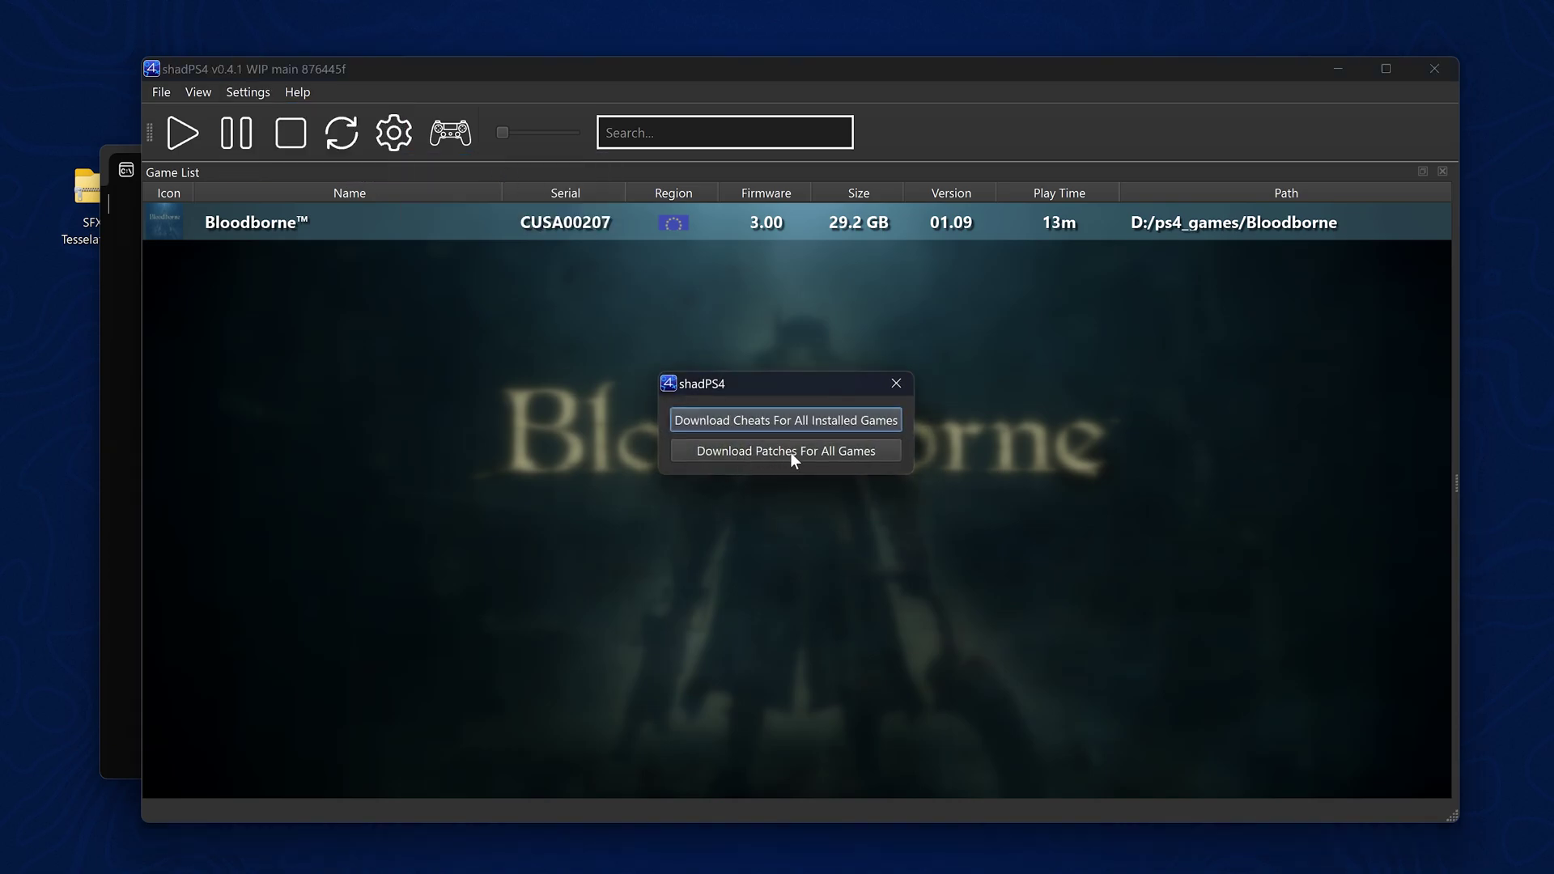
click(813, 452)
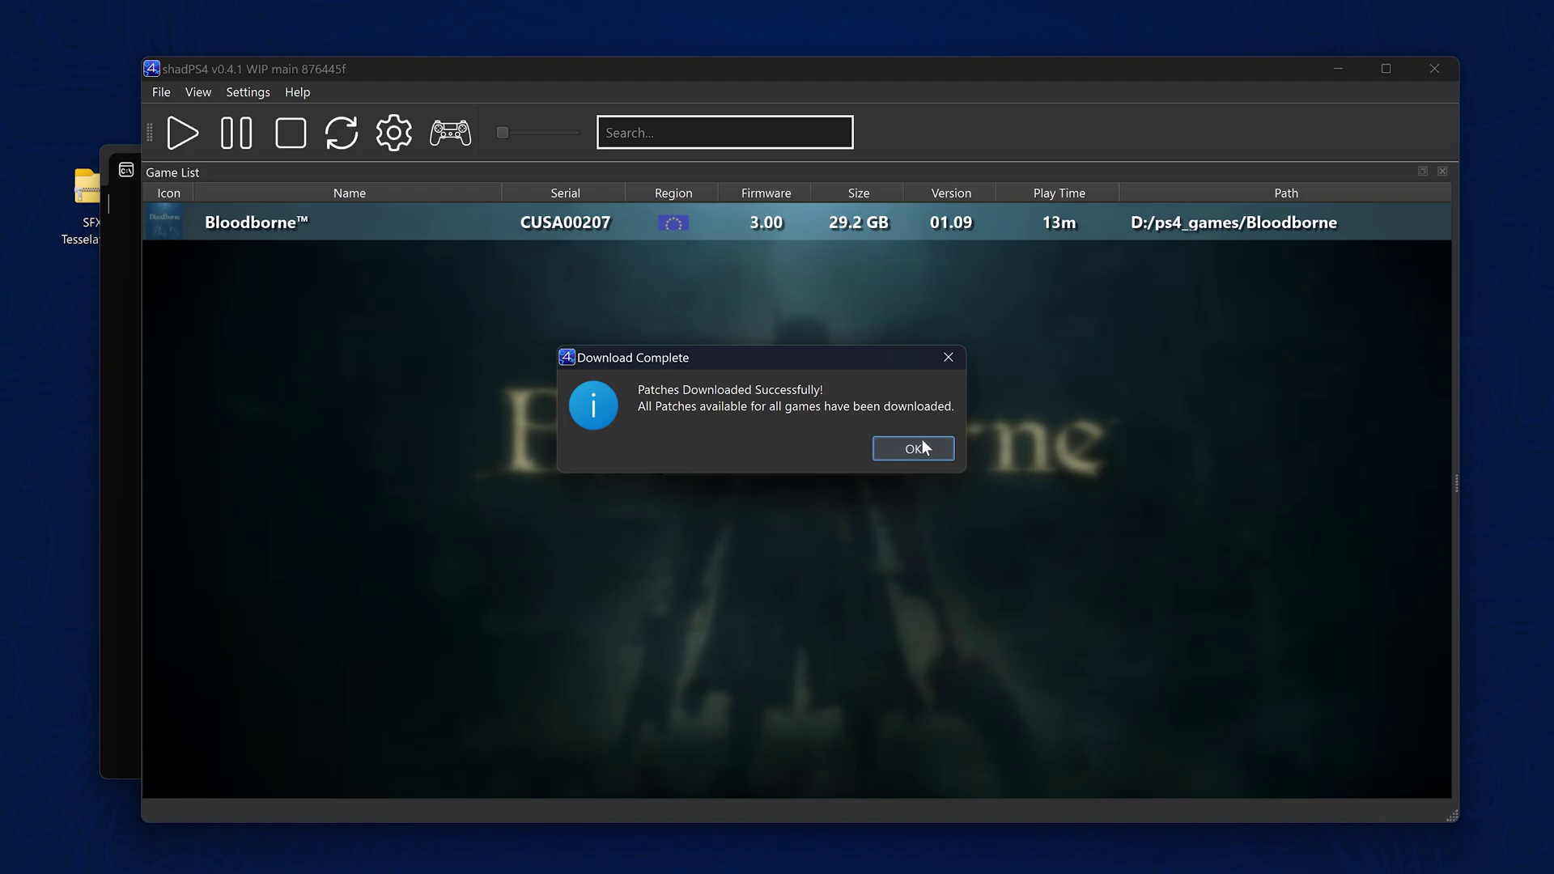
click(924, 448)
Open the cheats and patches for Bloodborne and examine the GoldHEN and shadPS4 cheat files.
right_click(357, 224)
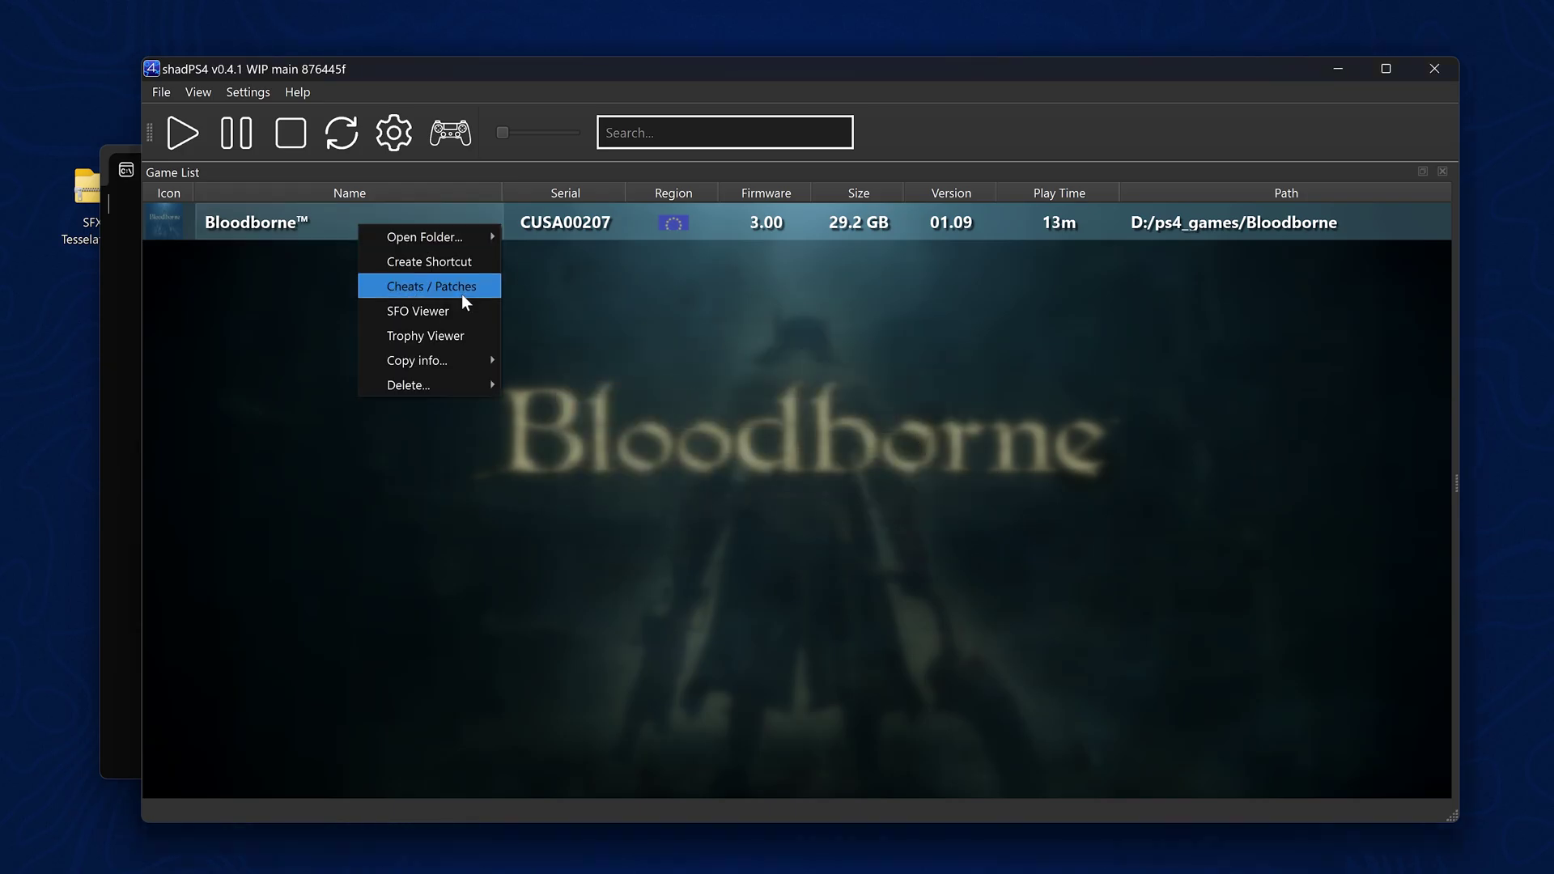
click(439, 287)
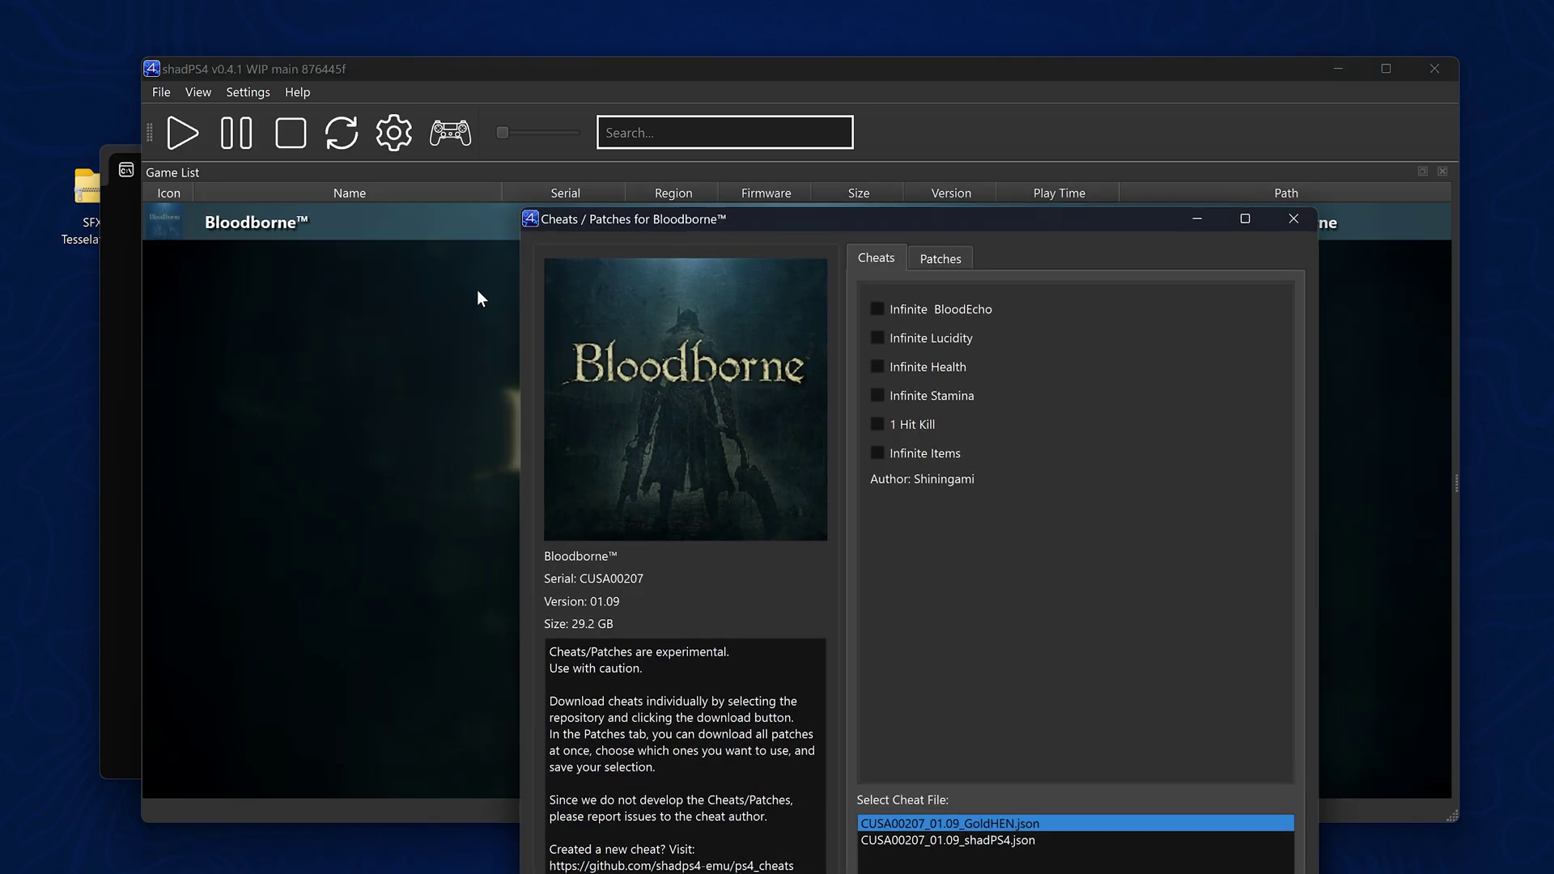
drag(798, 216, 660, 94)
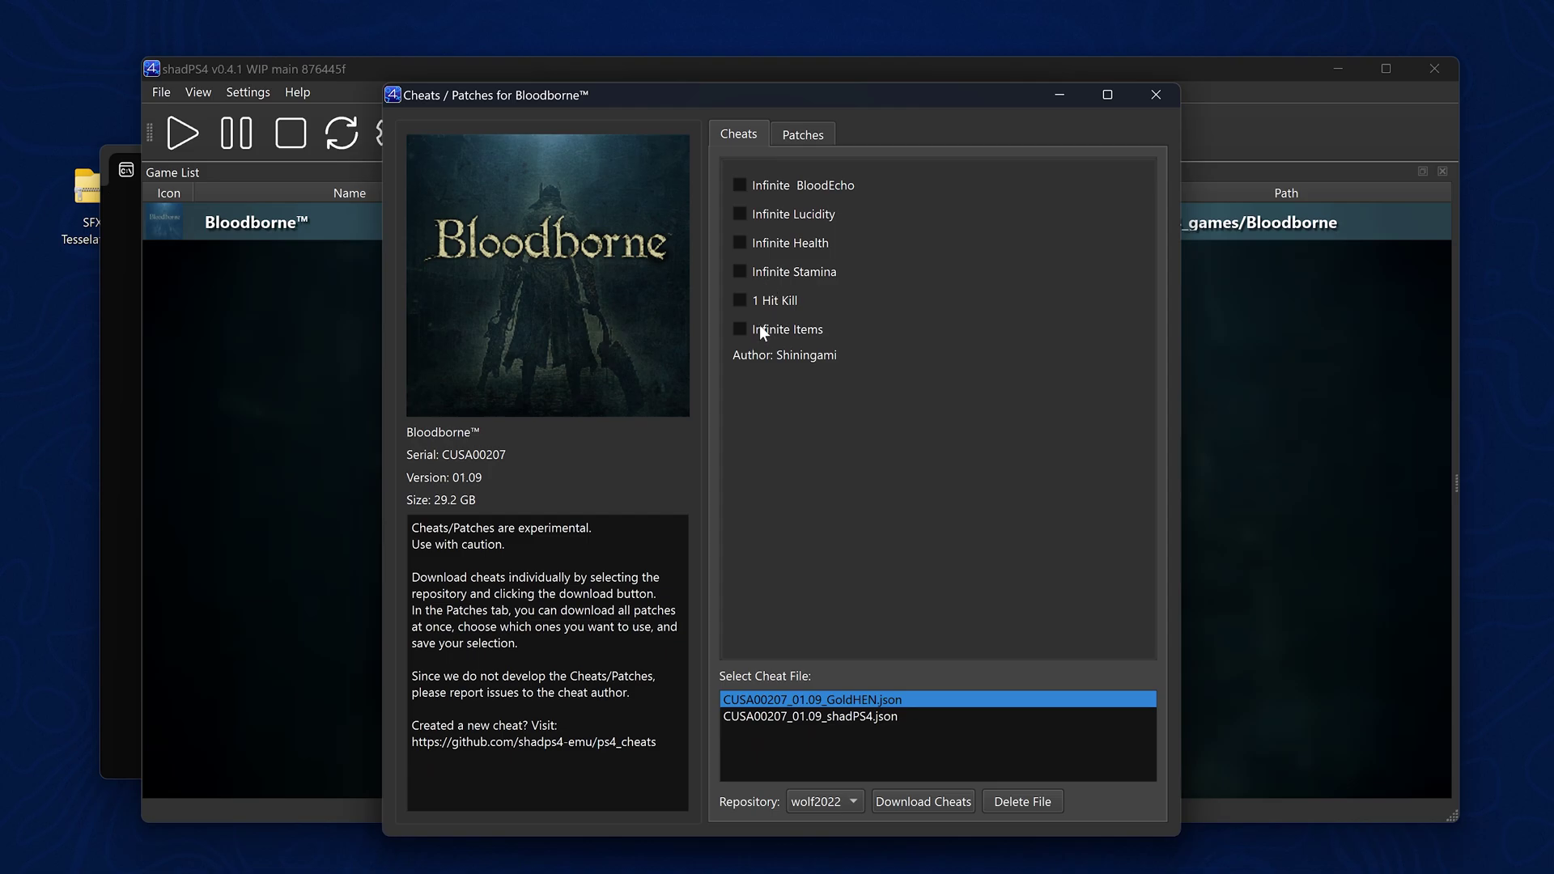
click(864, 714)
click(868, 699)
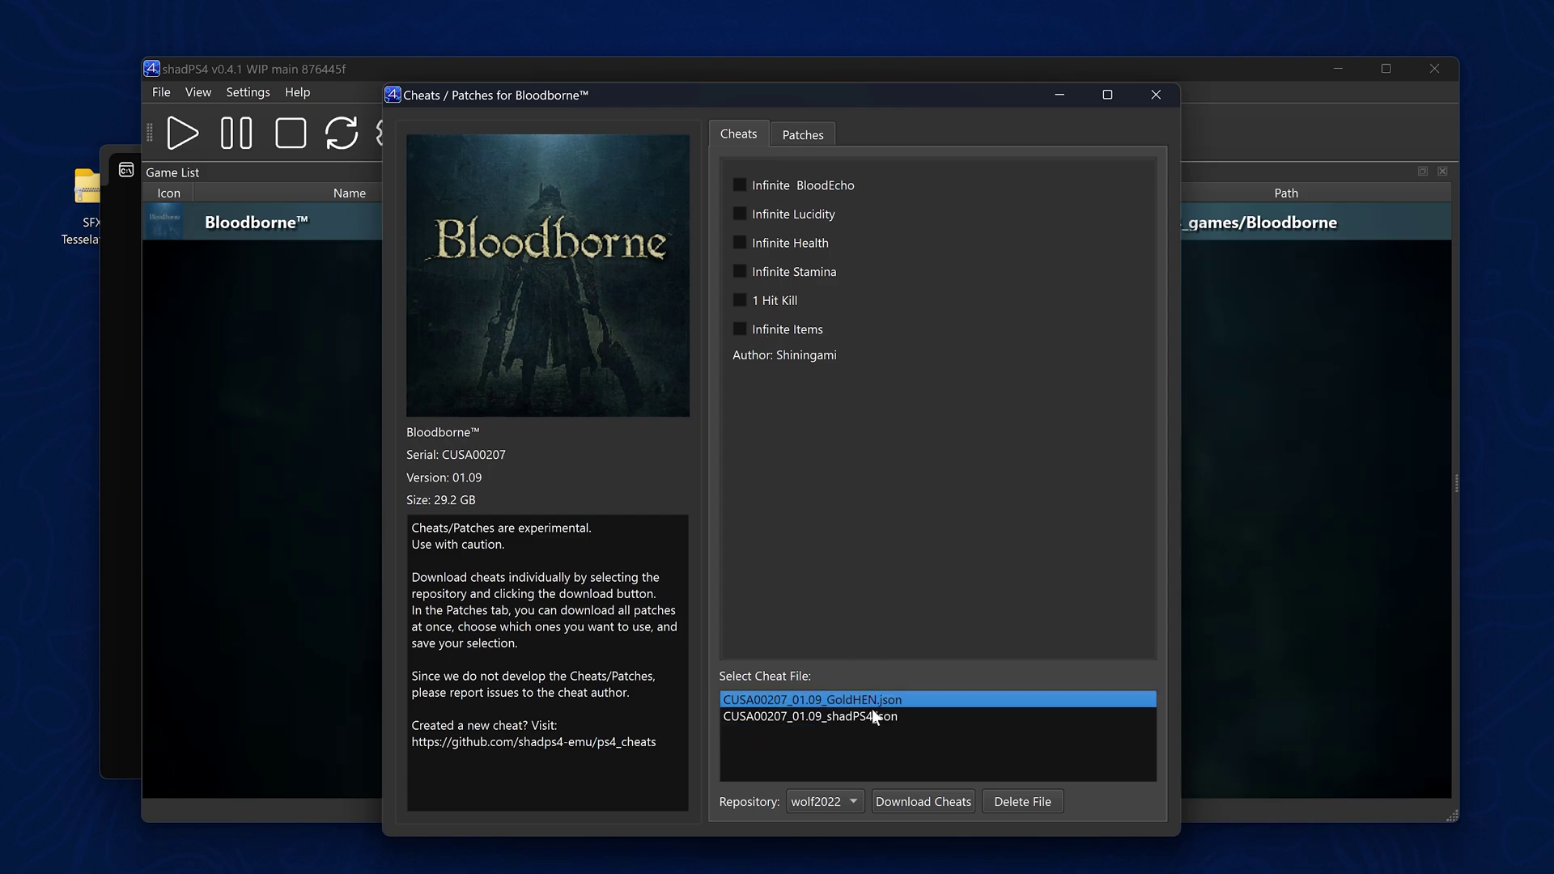
click(872, 714)
click(877, 696)
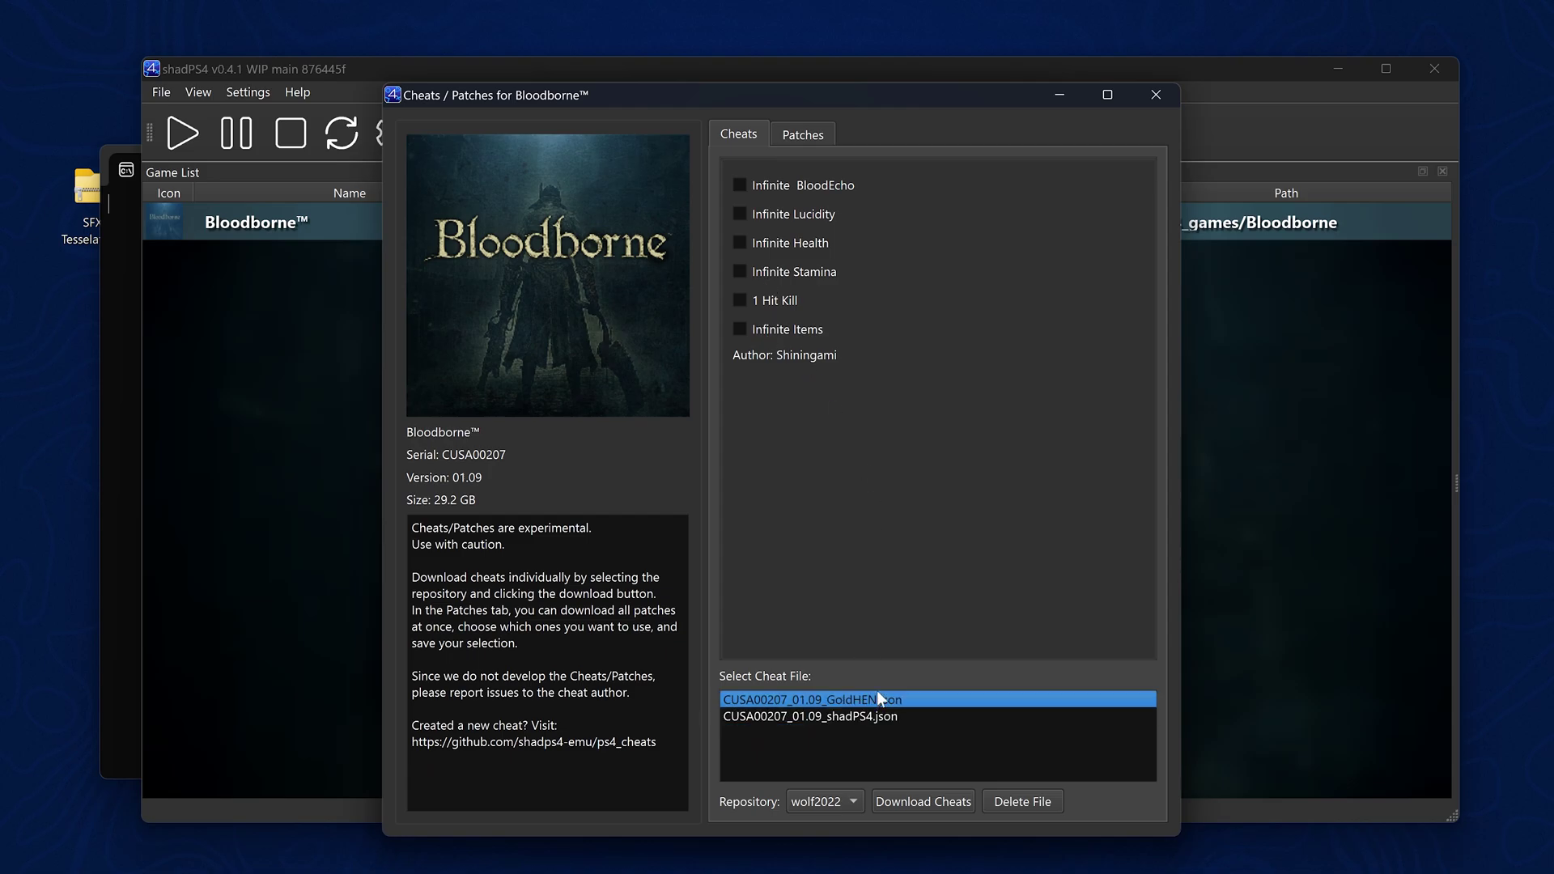
Enable the Skip Intro, Disable Chromatic Aberration, Disable Motion Blur and 60 FPS (With Deltatime) patches from Bloodborne-Orbis.xml, save them and close the patch window.
click(807, 134)
mouse_move(780, 185)
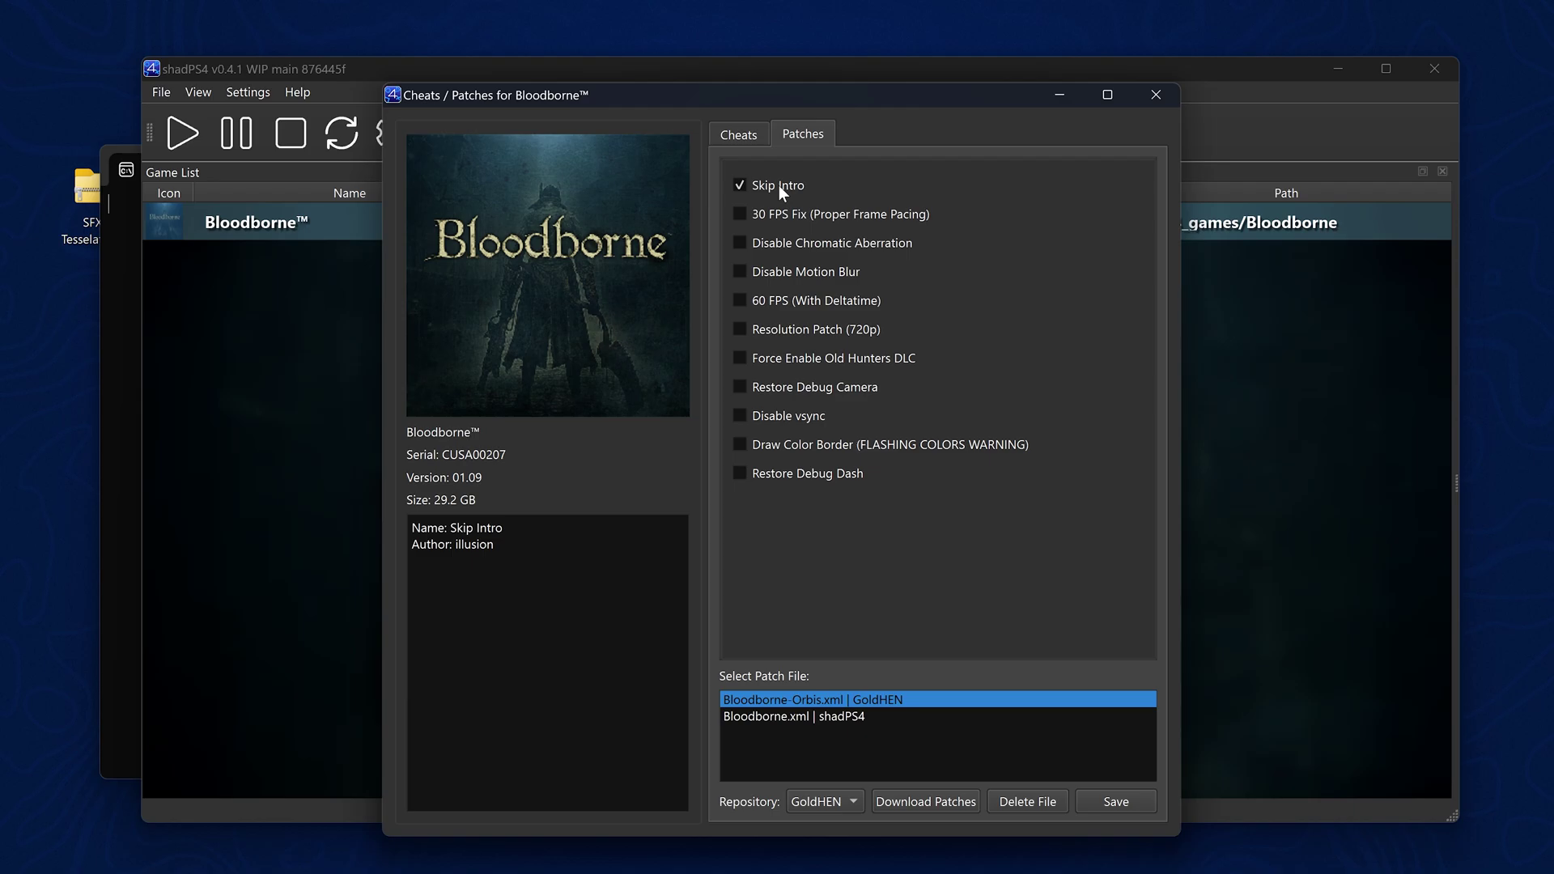
mouse_move(802, 248)
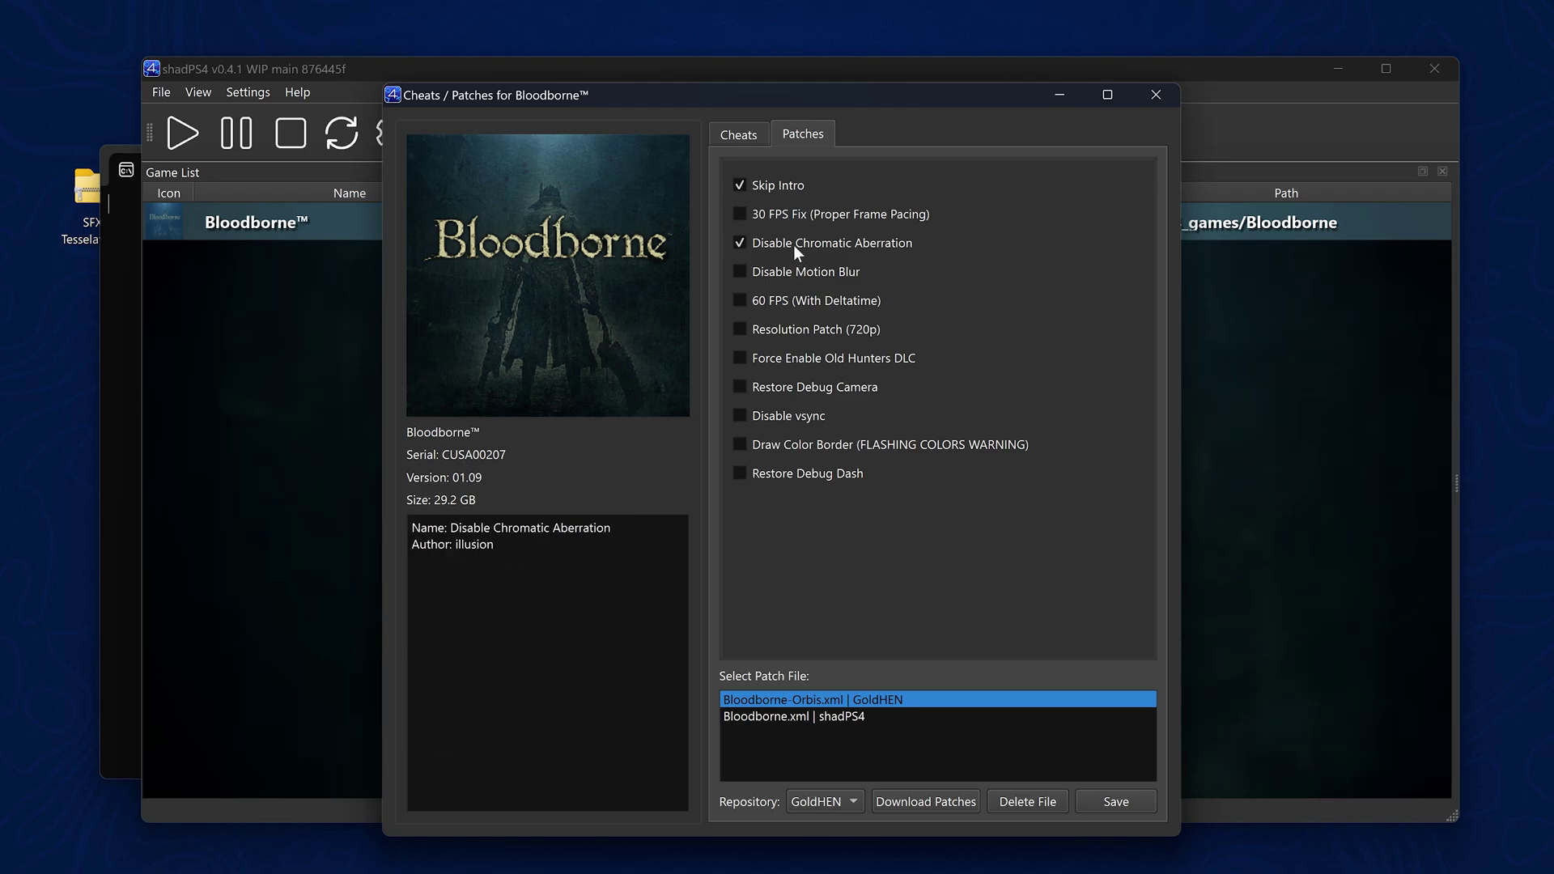
mouse_move(774, 272)
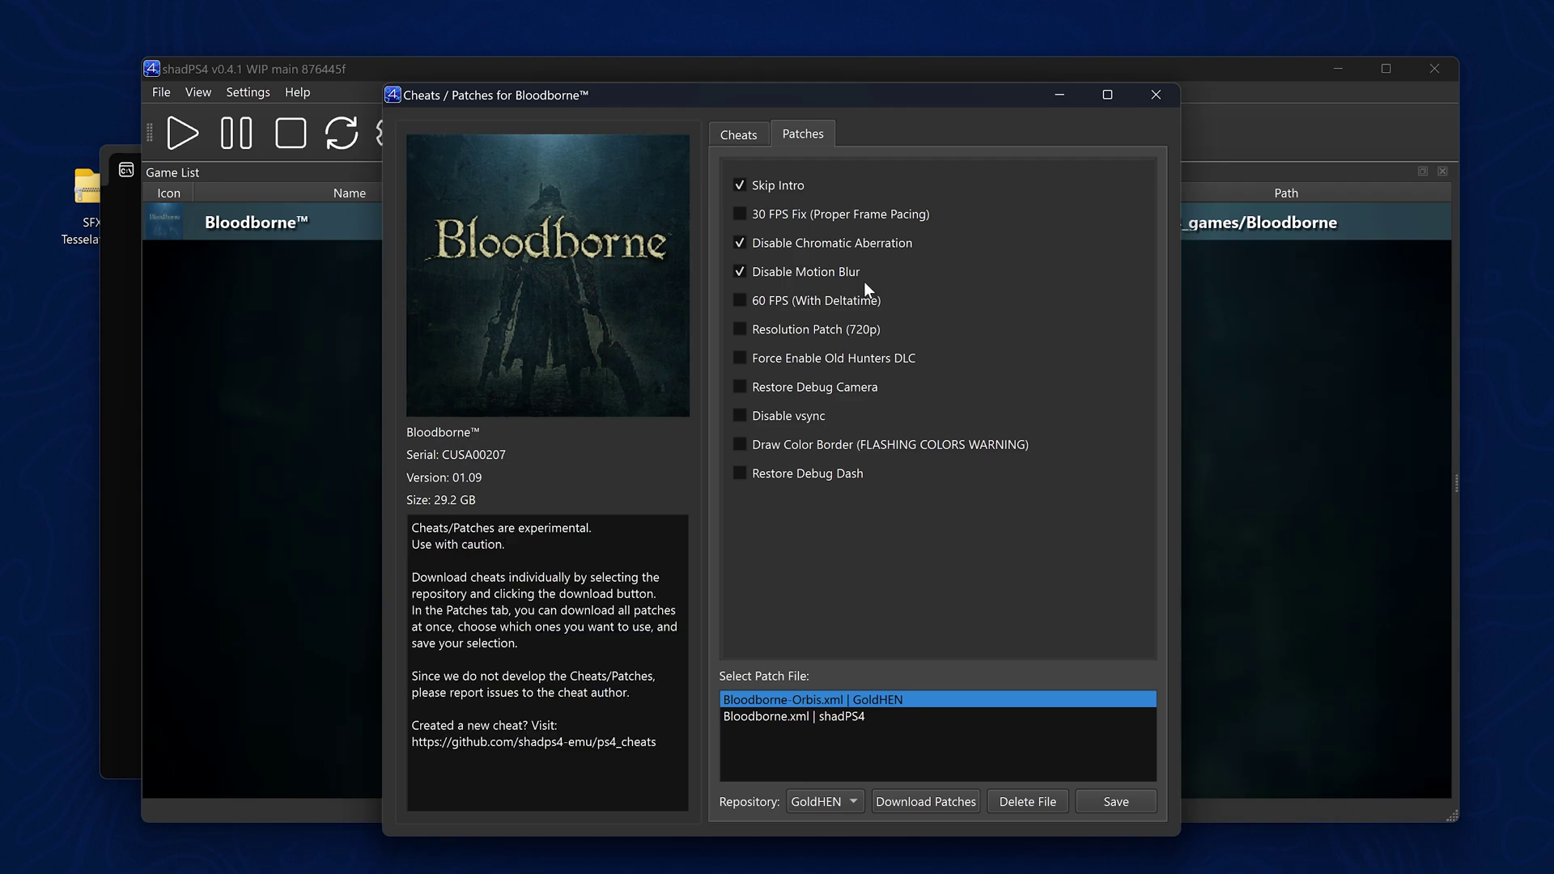
mouse_move(761, 297)
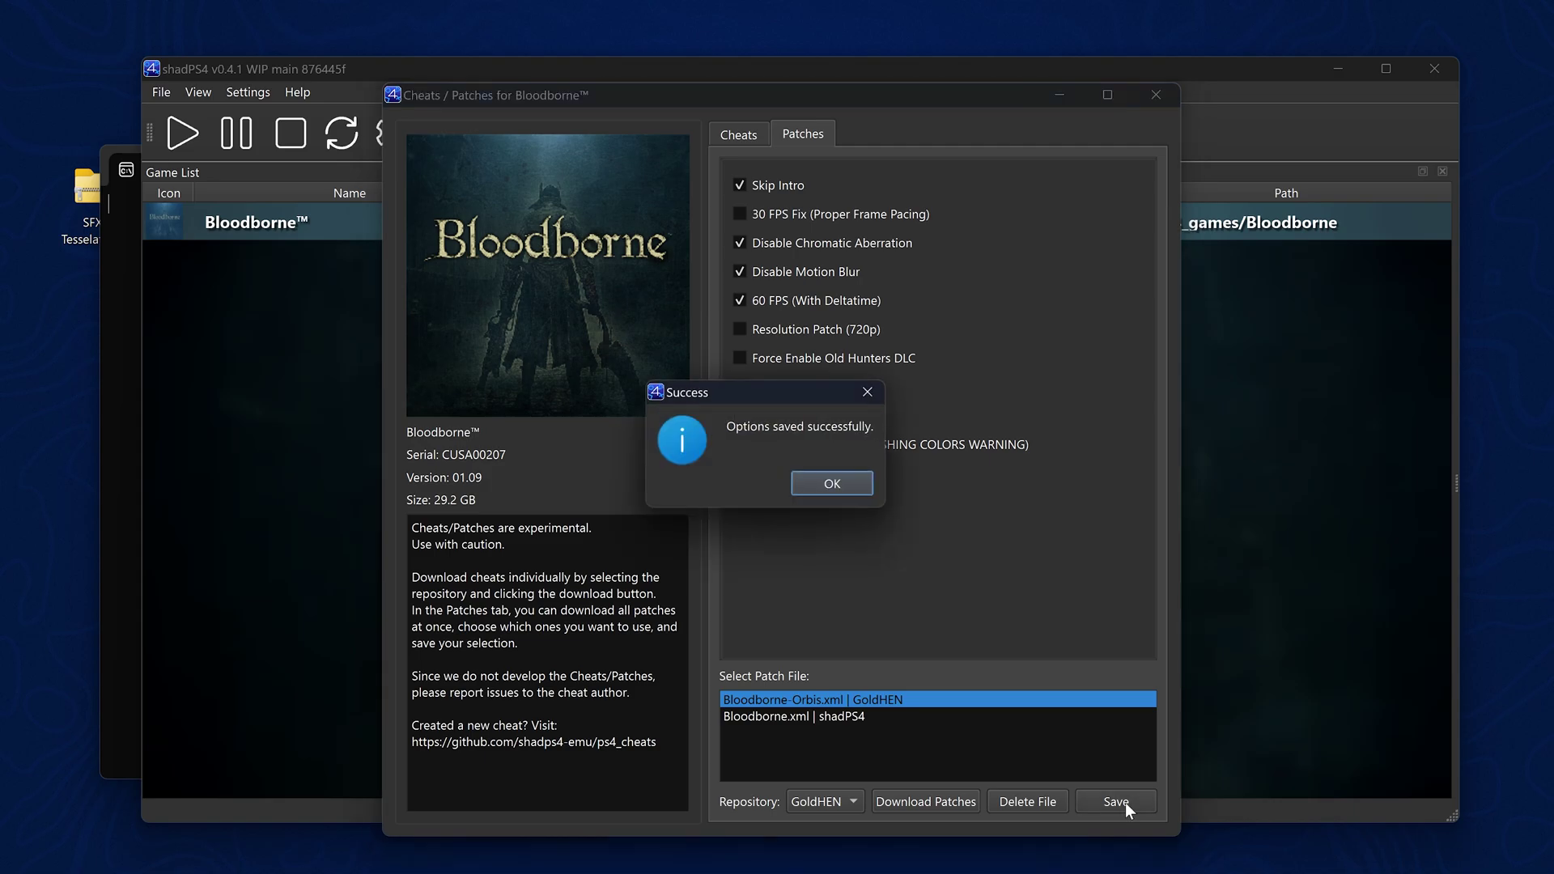
click(842, 482)
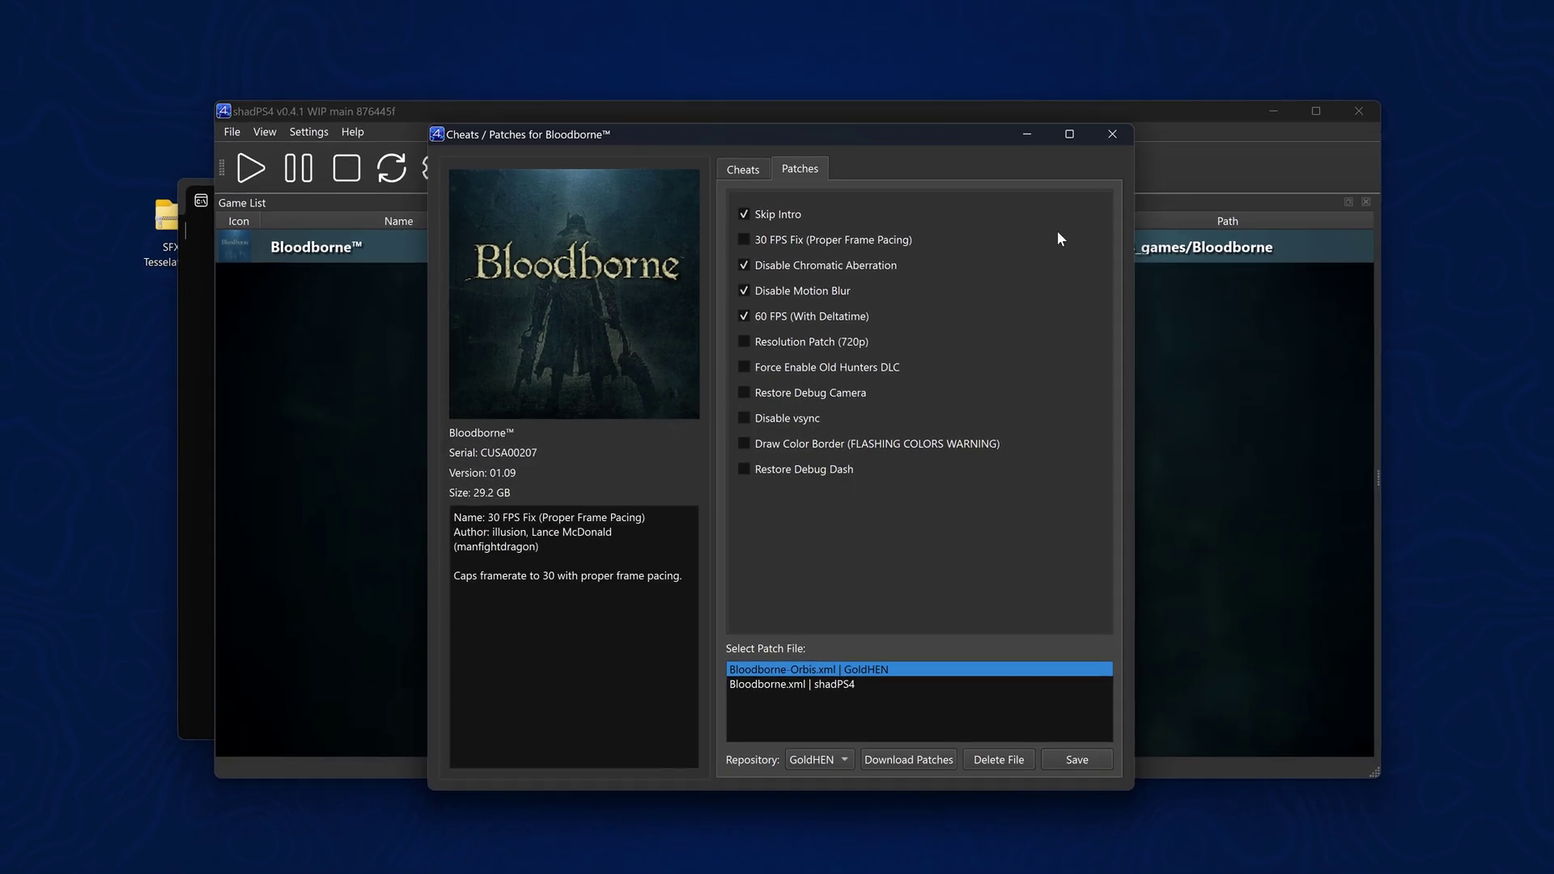
click(1113, 133)
Launch Bloodborne, reposition and enlarge the game window, and acknowledge the notice about the previous session.
double_click(595, 247)
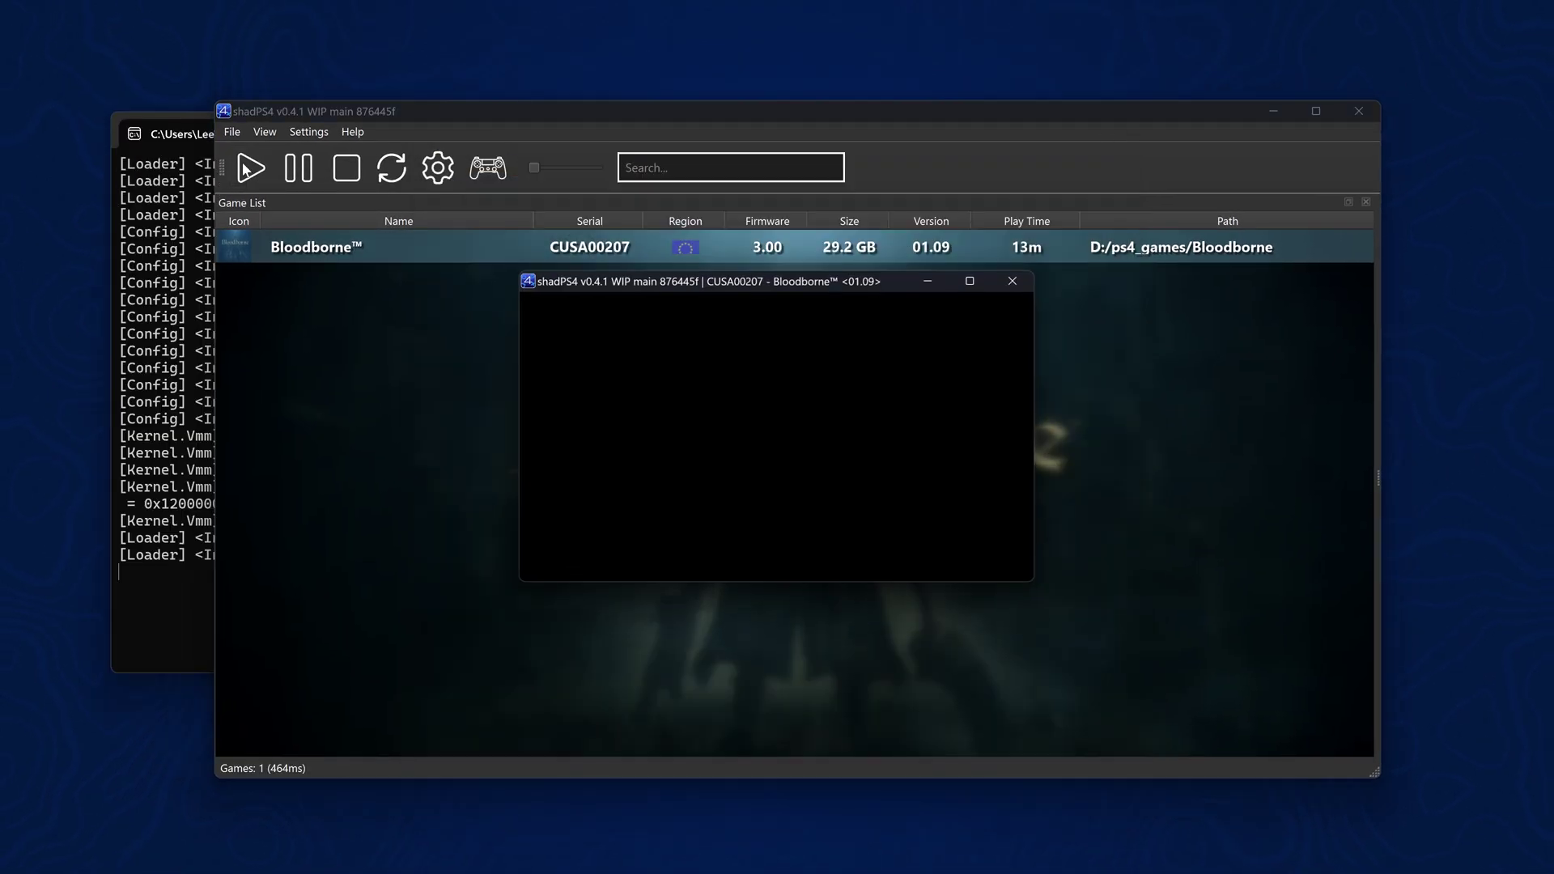
drag(589, 280, 233, 121)
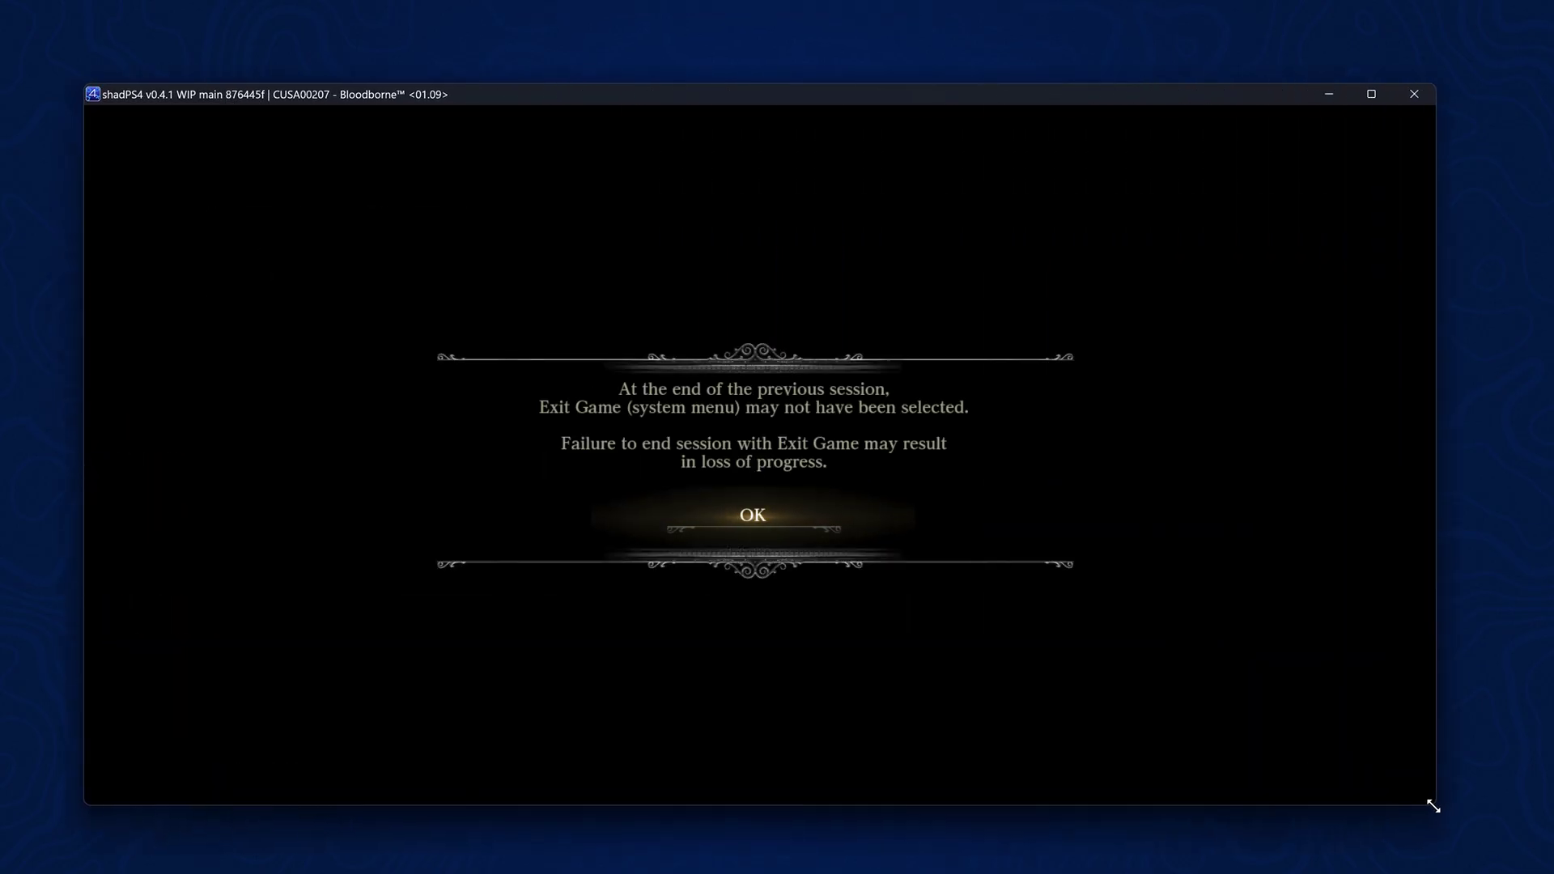
key(Return)
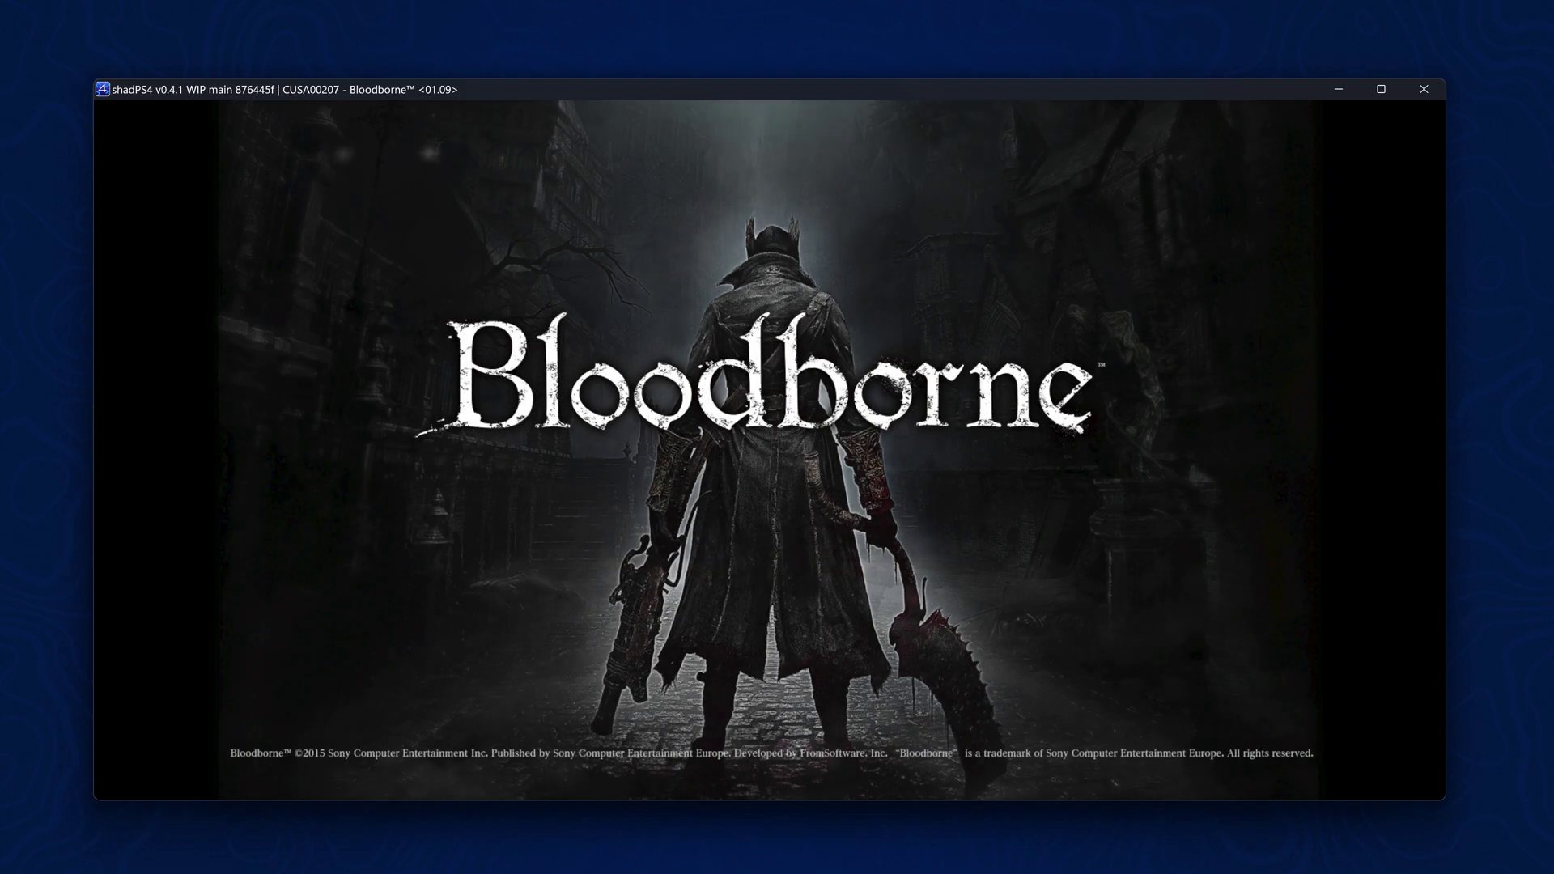
Continue the existing save from the title menu and move the character to test the game.
key(Down)
key(Down)
key(Up)
key(Up)
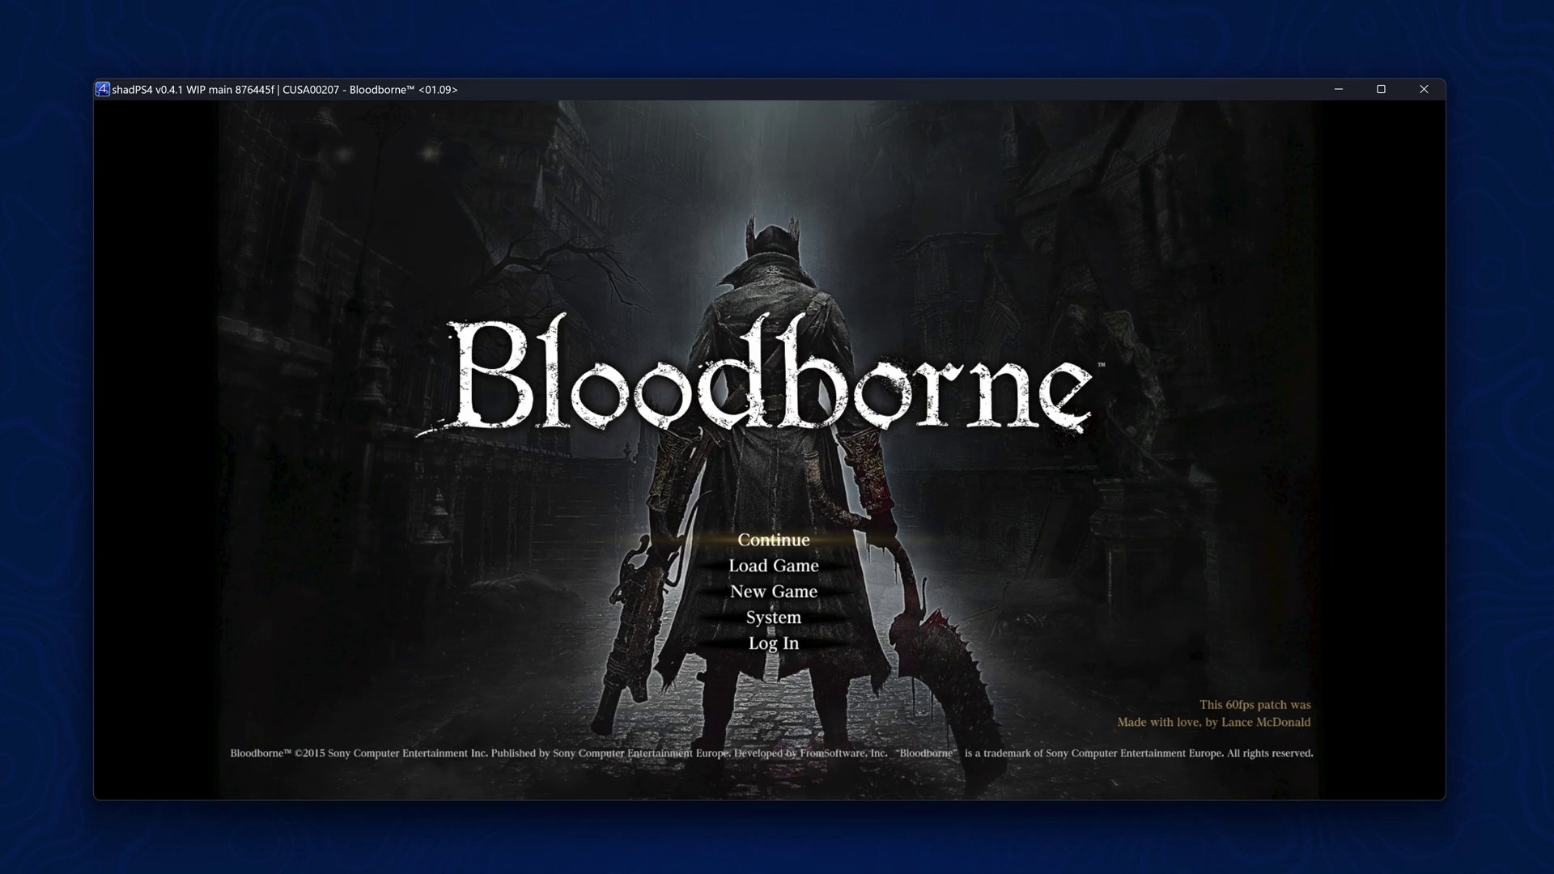
key(Return)
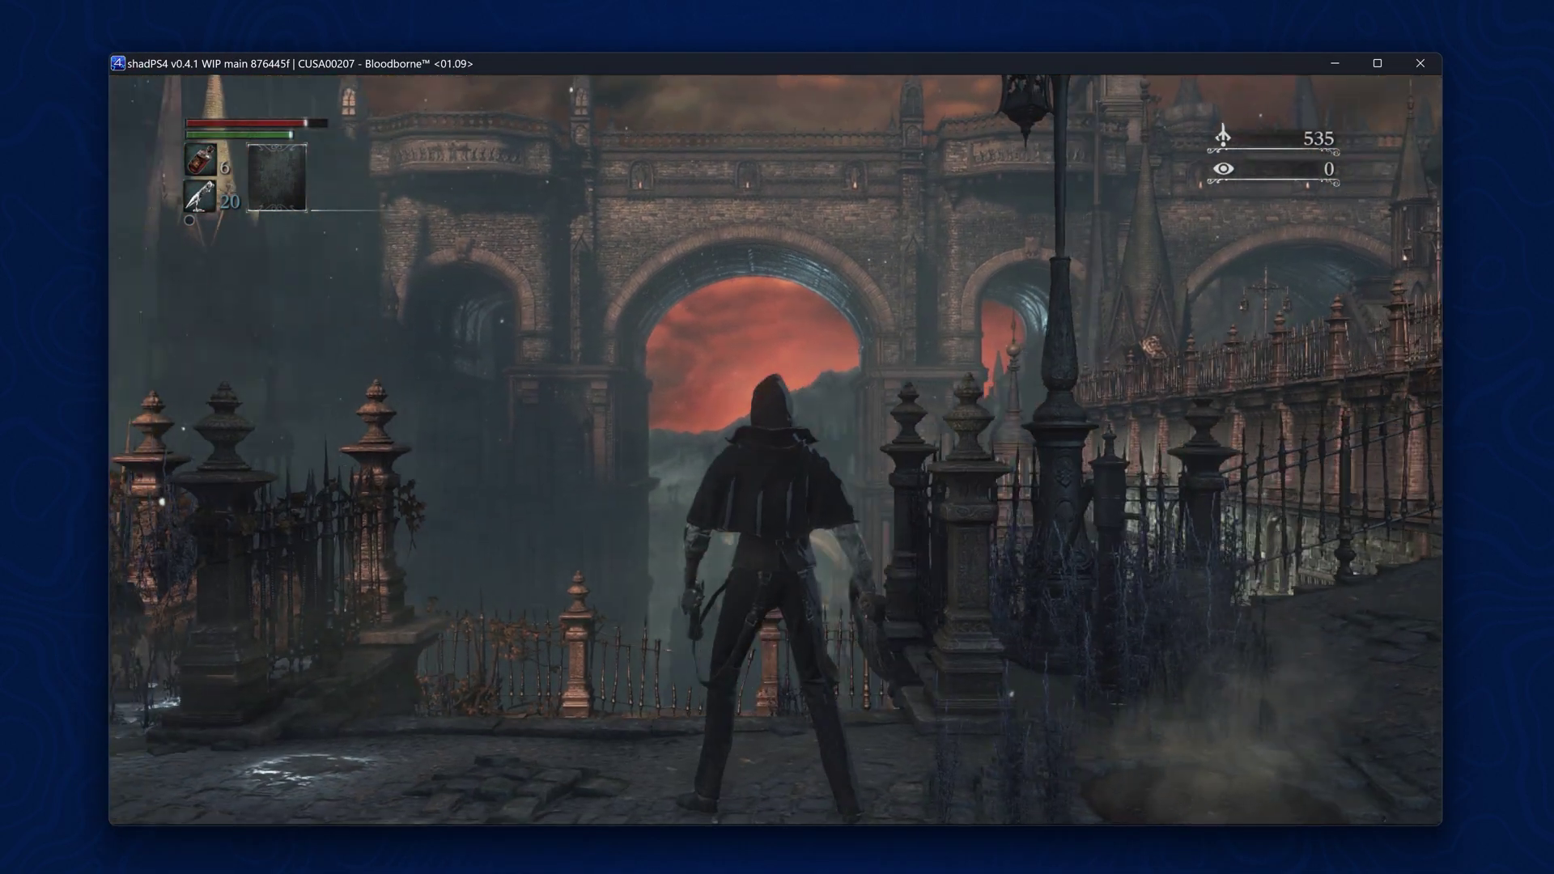
key(a)
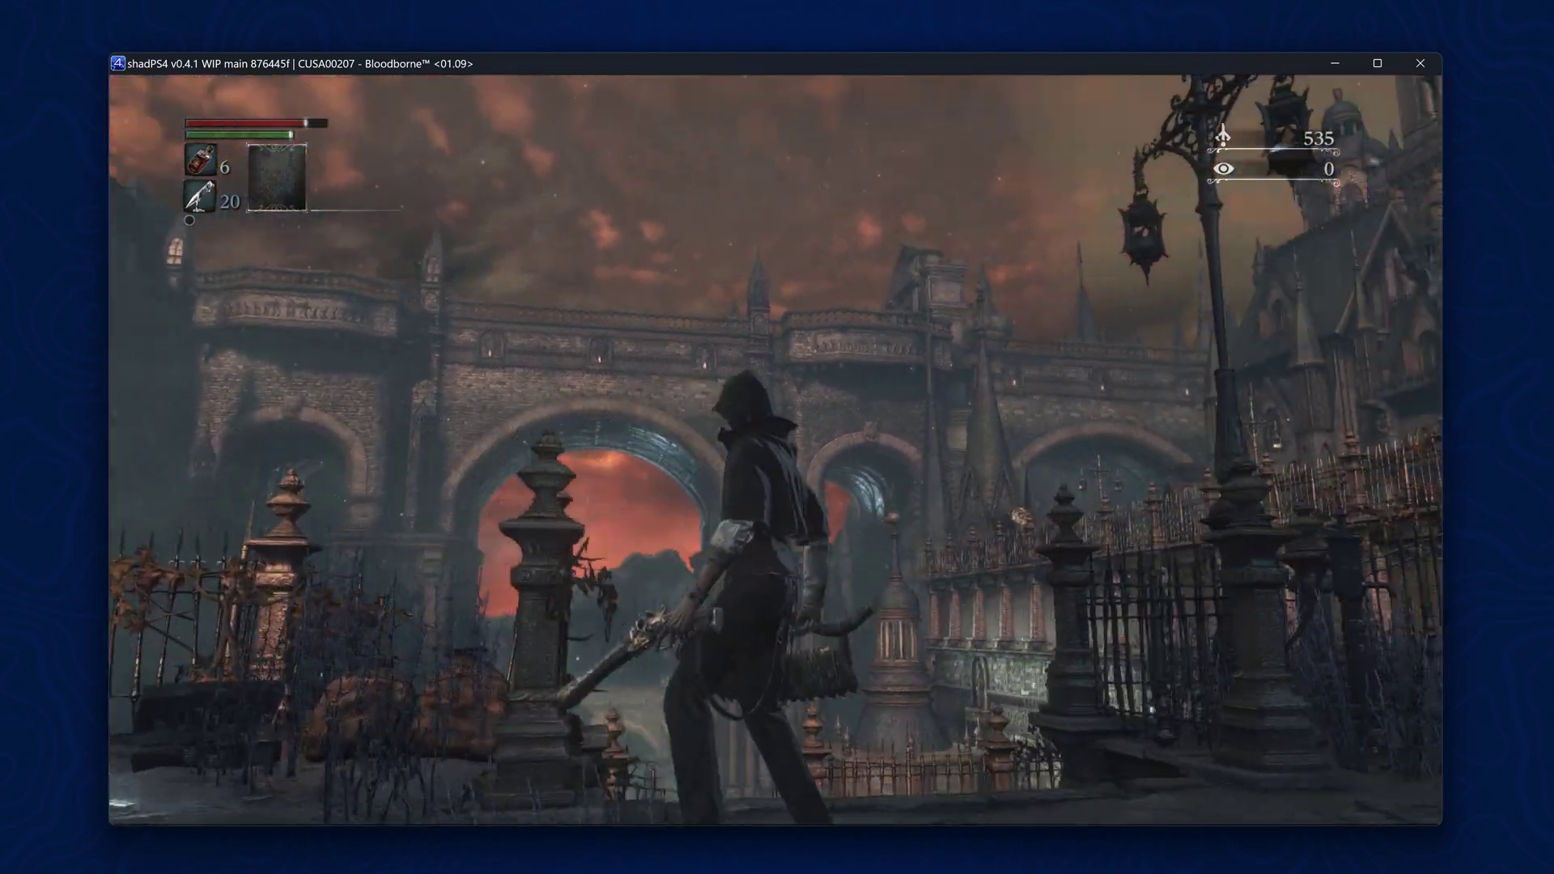